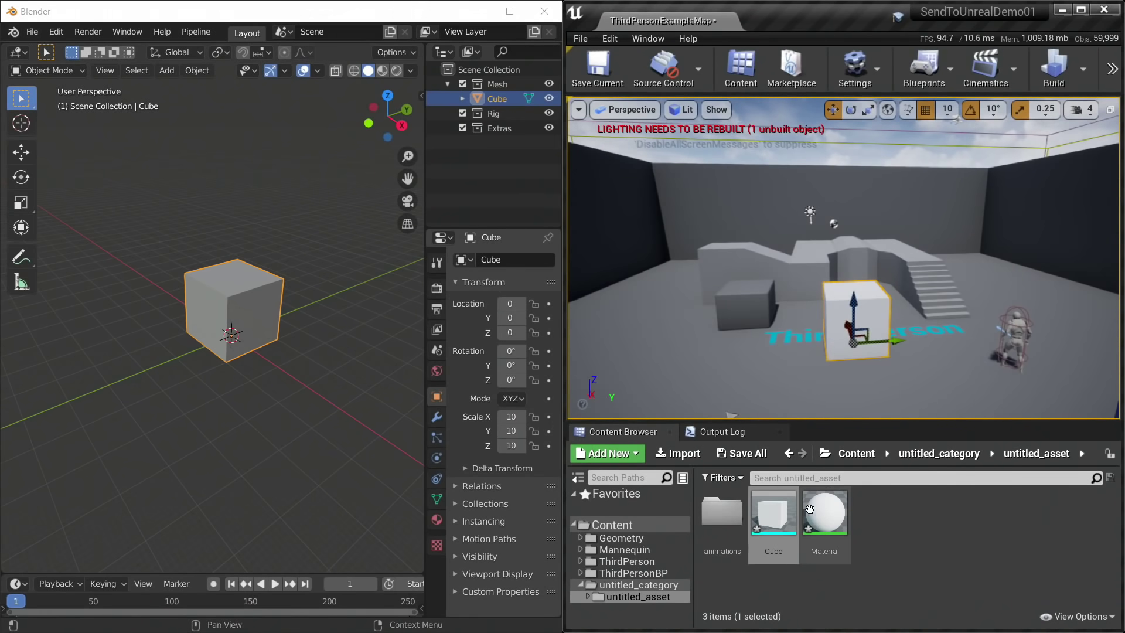
Switch to Blender and review the Pipeline: Send to Unreal add-on in the add-on preferences, including its mesh import path.
left_click(773, 513)
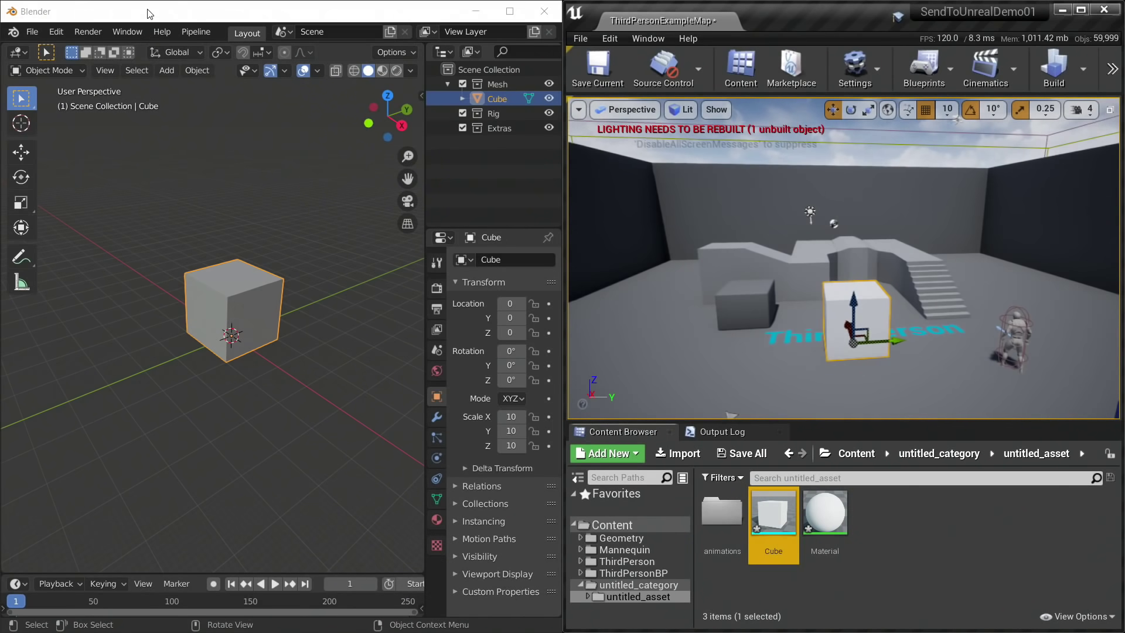
left_click(41, 38)
left_click(56, 37)
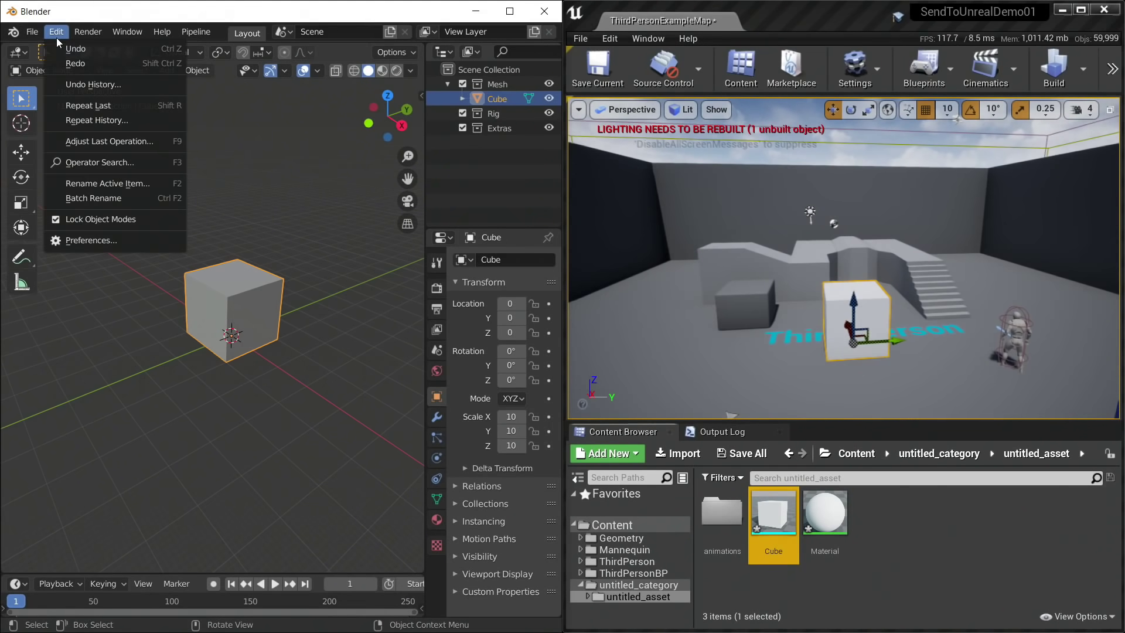
left_click(107, 234)
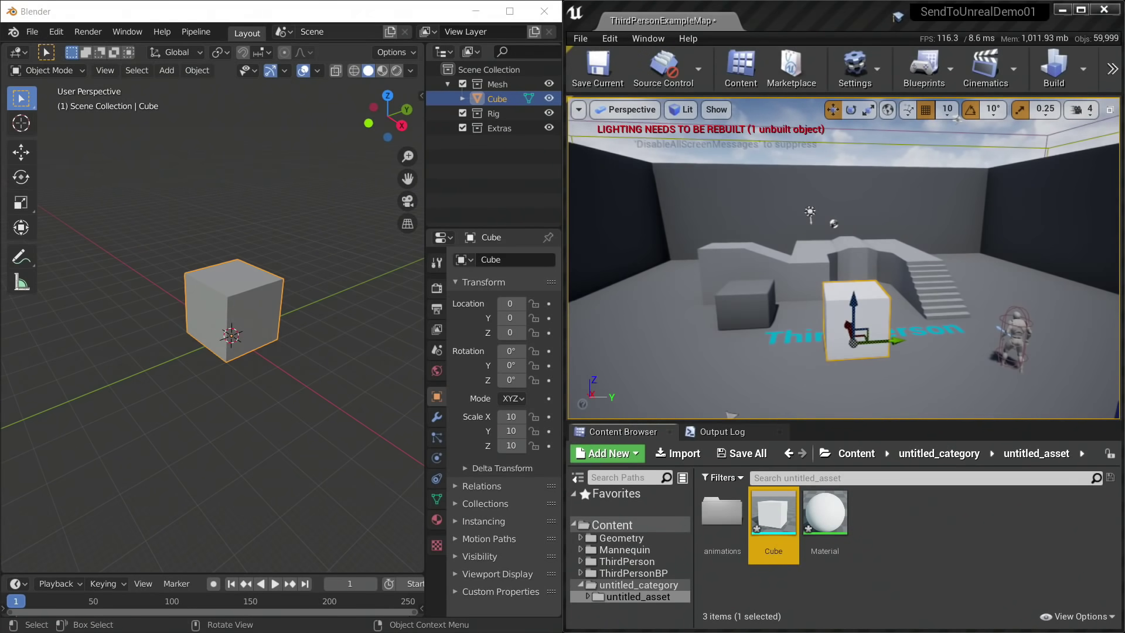
left_click_drag(349, 294, 359, 102)
left_click(381, 146)
left_click(381, 143)
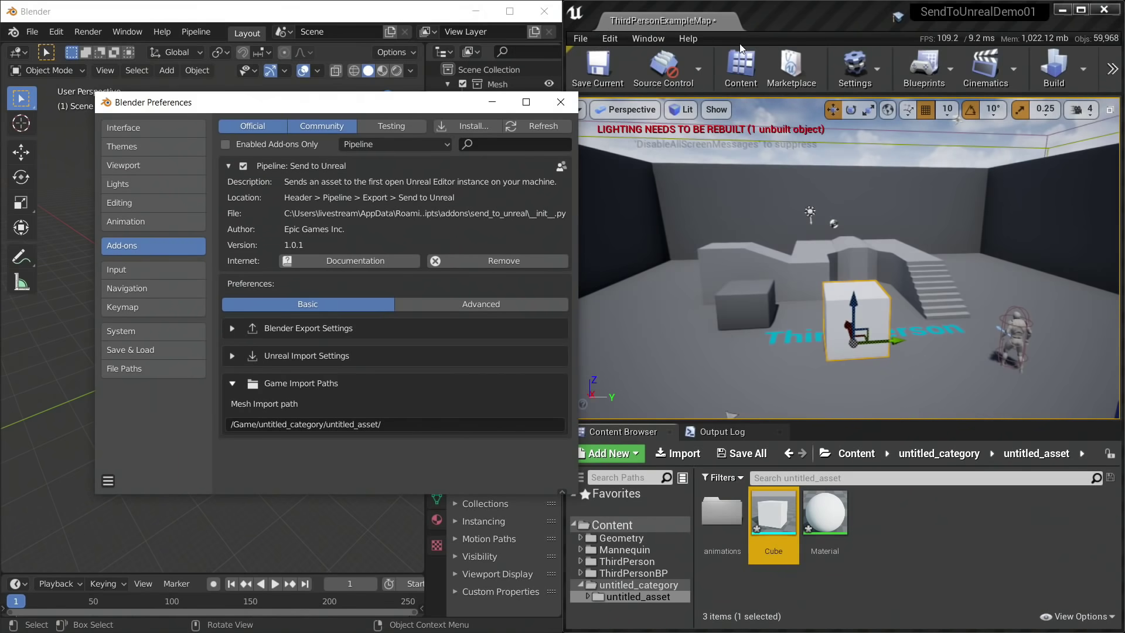
left_click(496, 102)
Switch to Unreal Editor and check the plugins matching "pyth" and "editor scr" for the Python Editor Script Plugin and Editor Scripting Utilities.
left_click(777, 22)
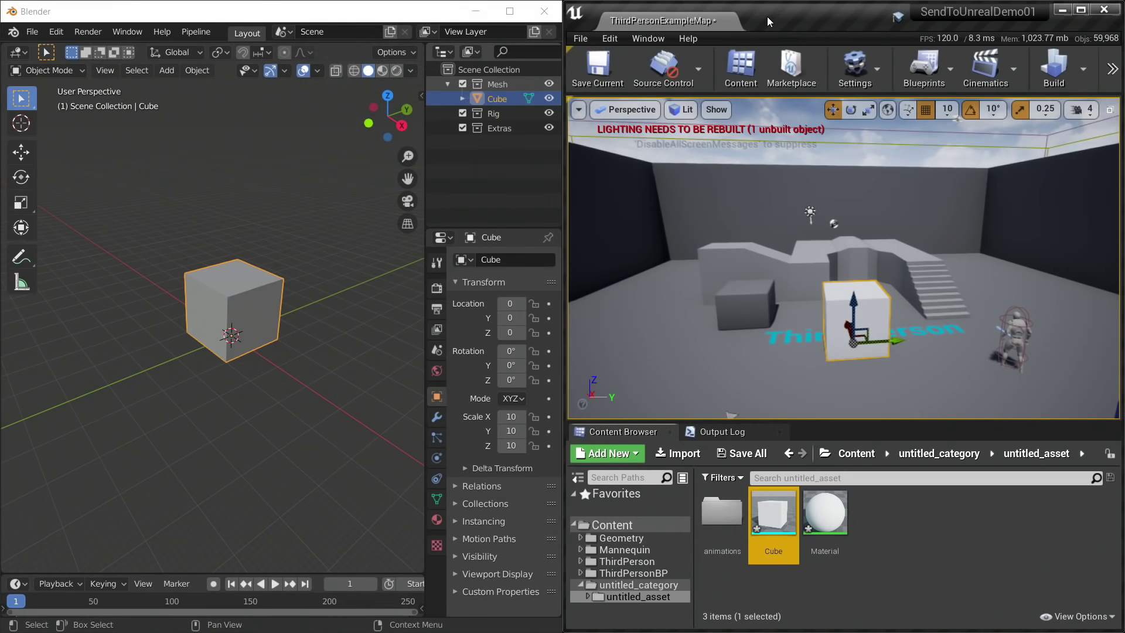
left_click(617, 42)
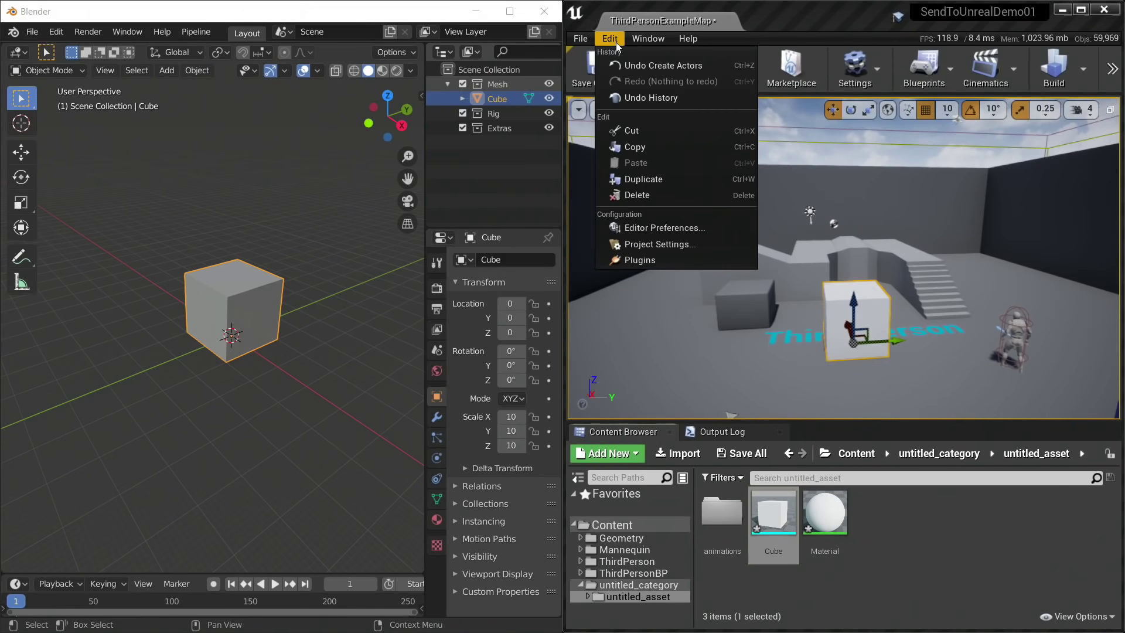
left_click(667, 263)
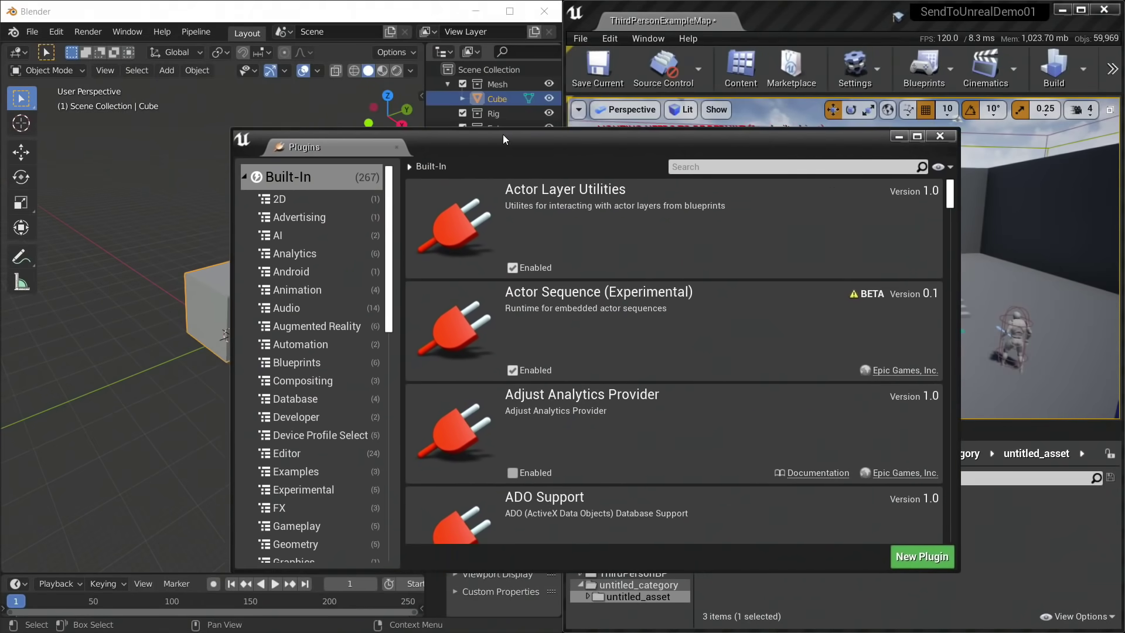
left_click_drag(503, 135, 494, 100)
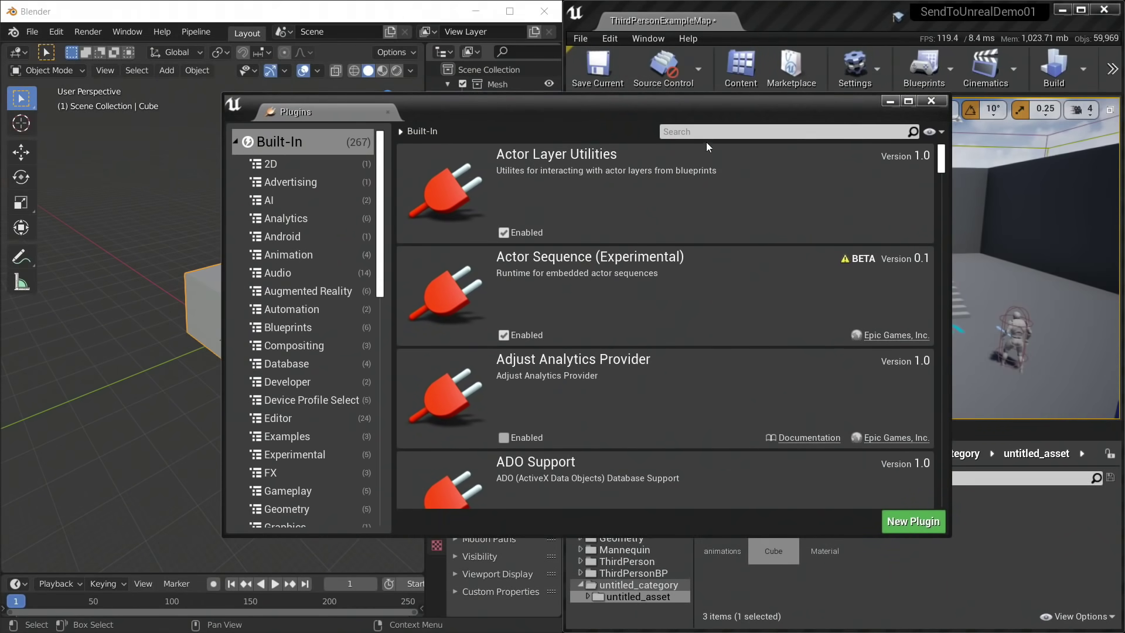
type("pyth")
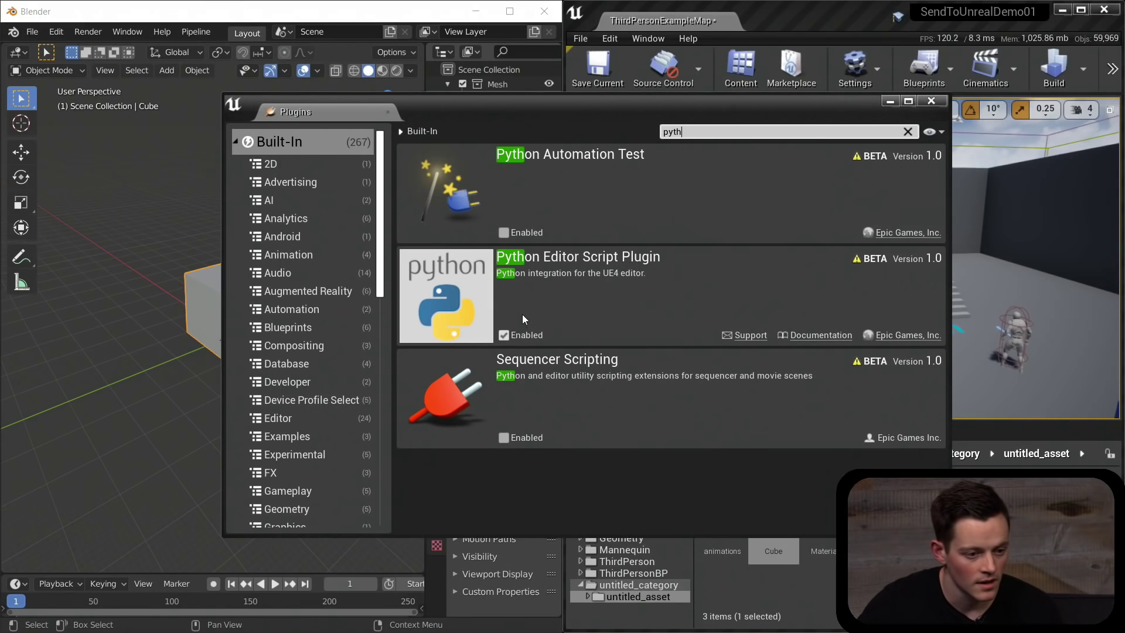
double_click(692, 135)
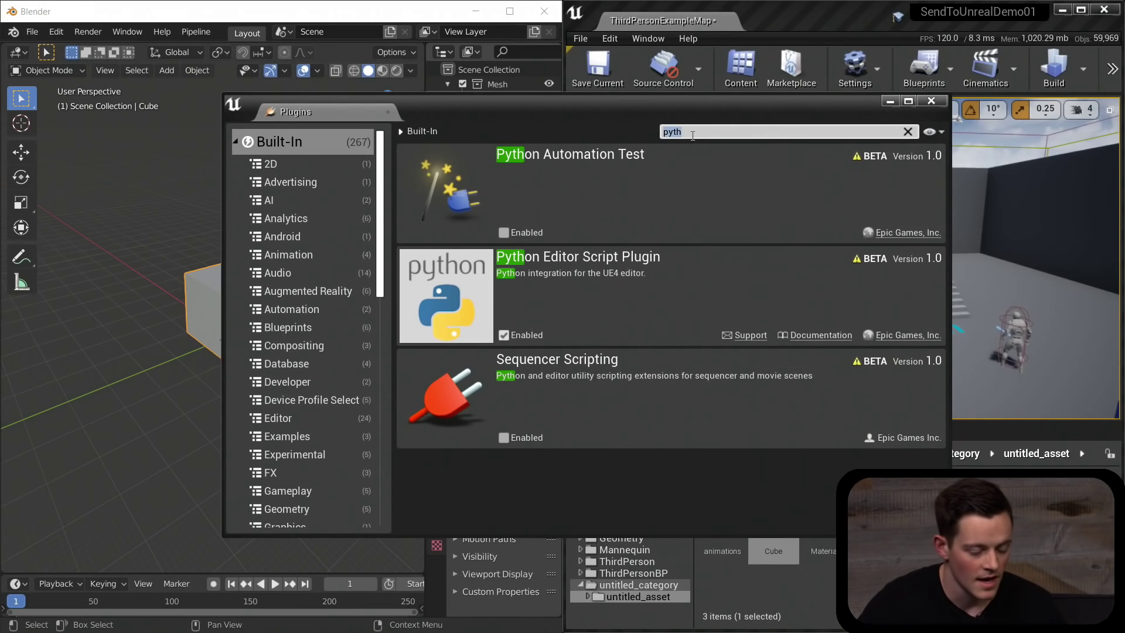
type("editor scr")
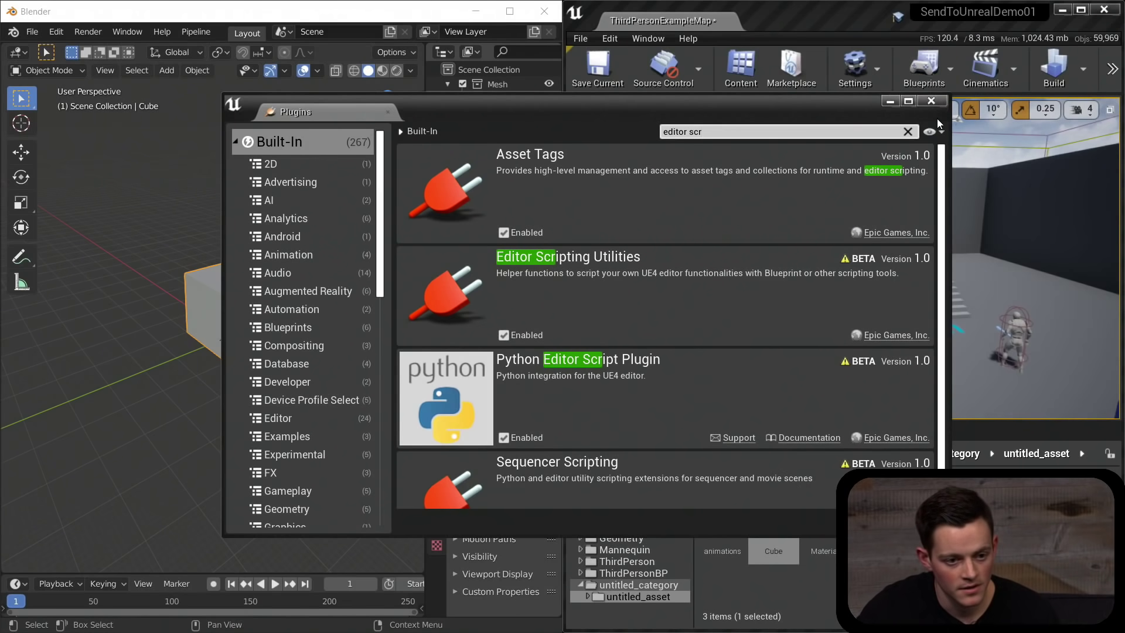
left_click(933, 102)
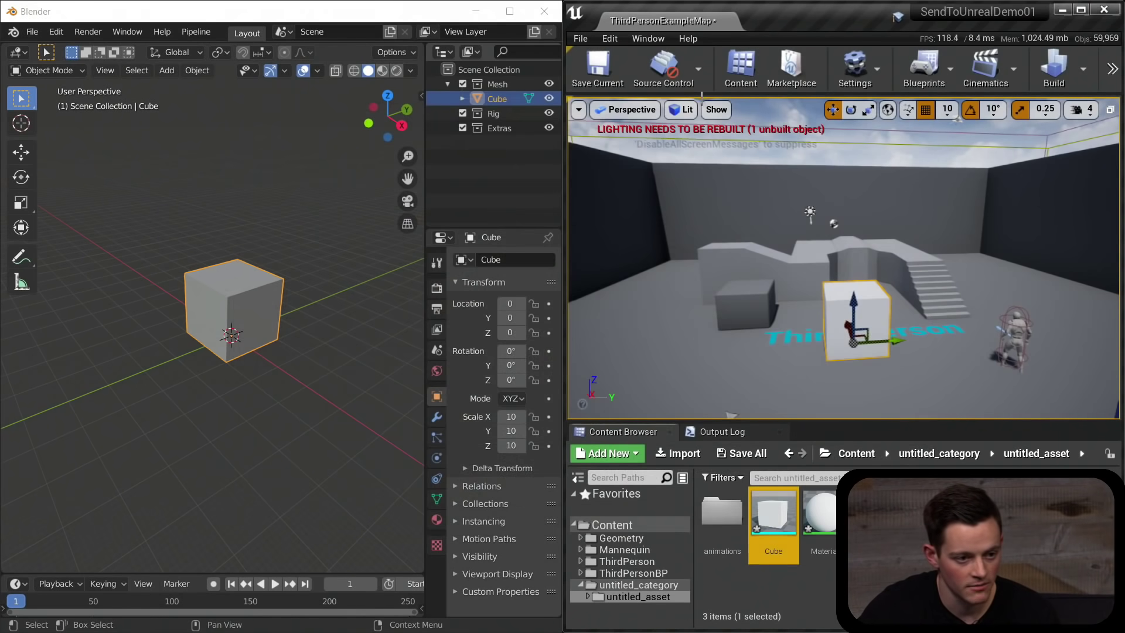
Search the project settings for "pytho" and check the Enable Remote Execution option of the Python plugin.
left_click(610, 38)
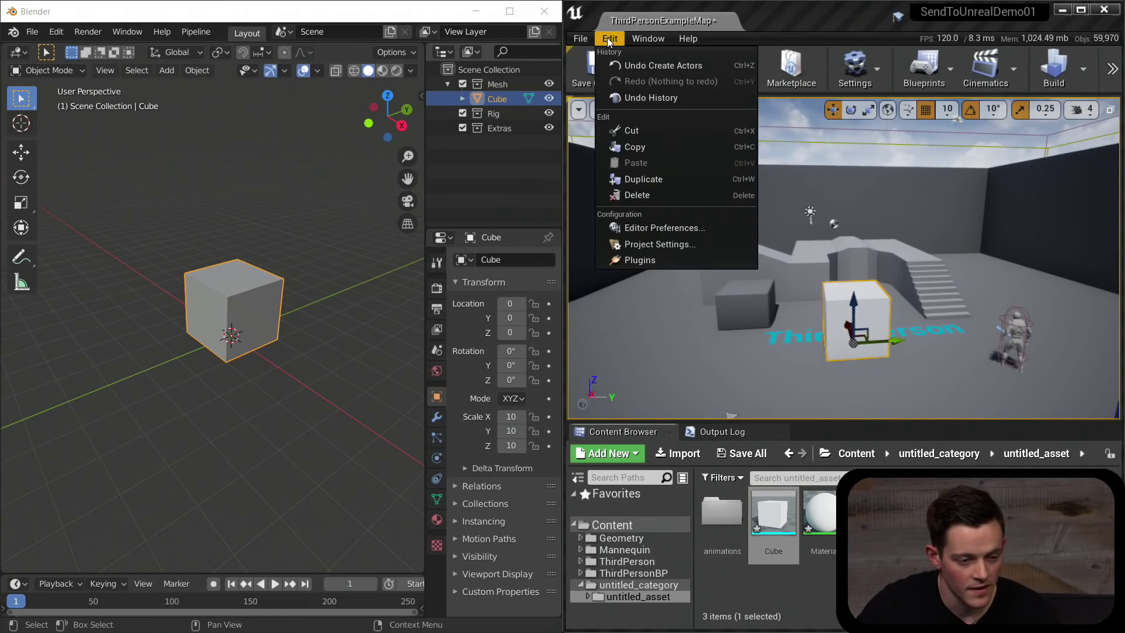
left_click(670, 244)
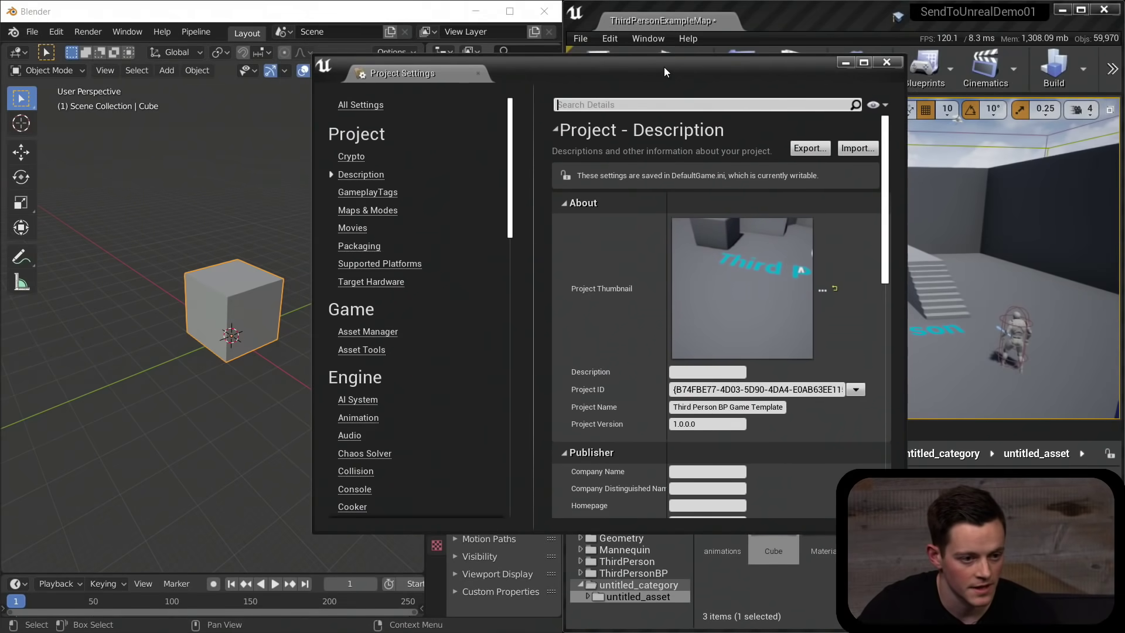
left_click(642, 104)
type("p")
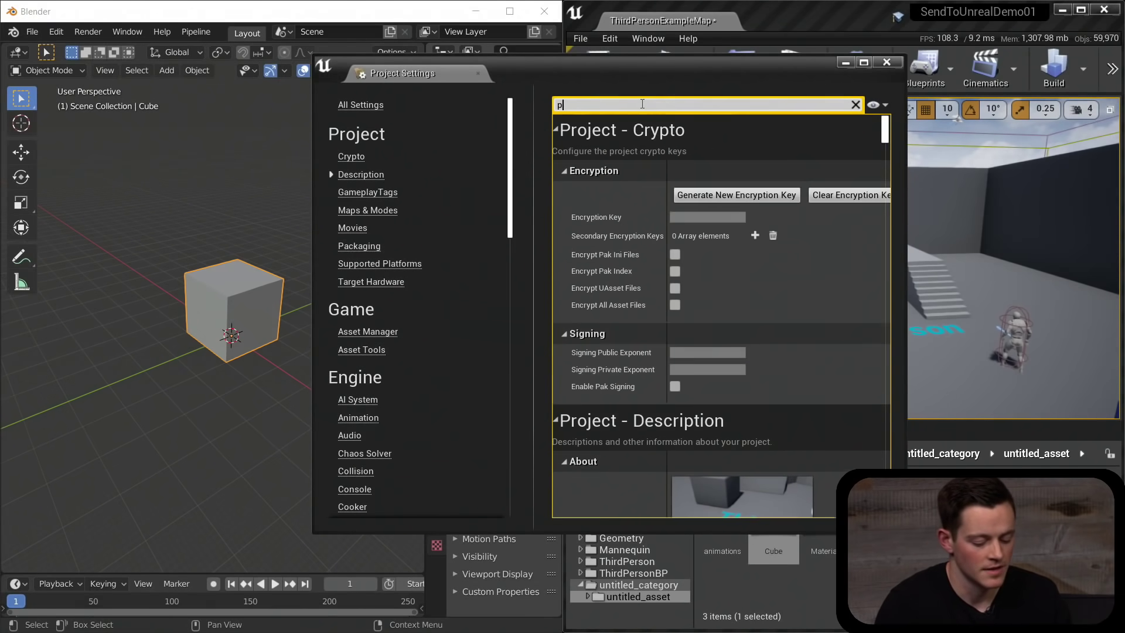
type("ytho")
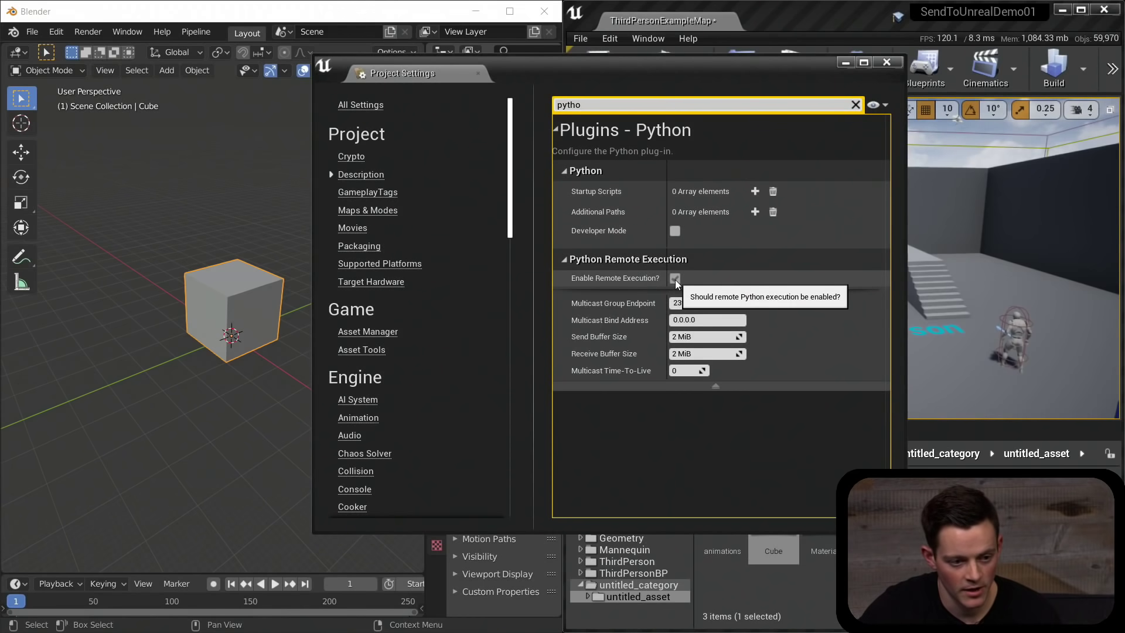
double_click(579, 106)
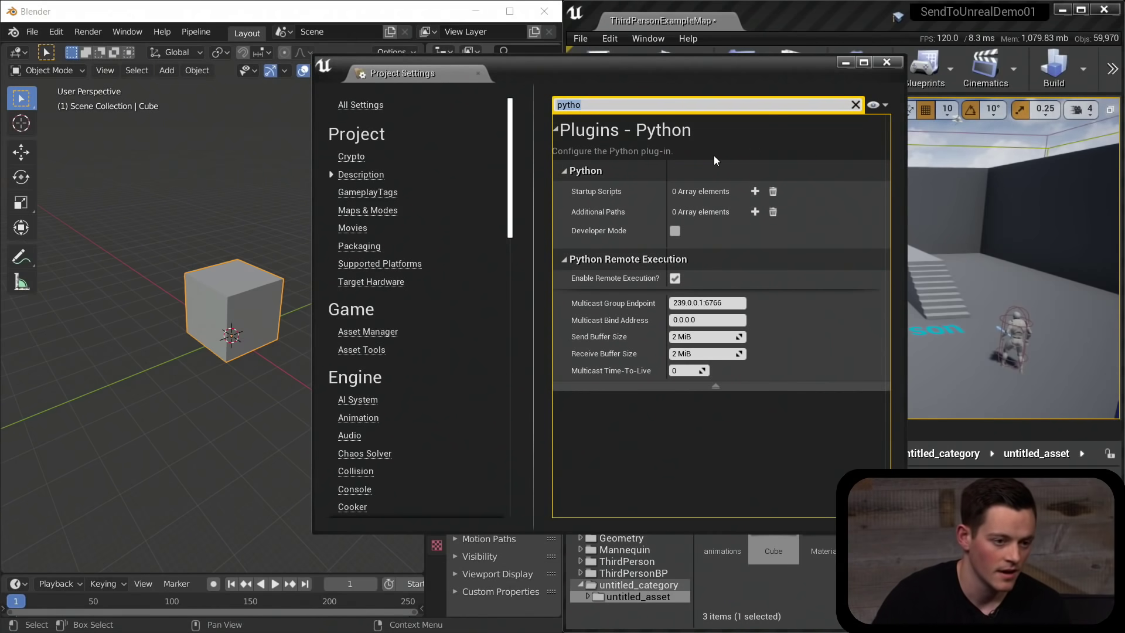
key("BackSpace")
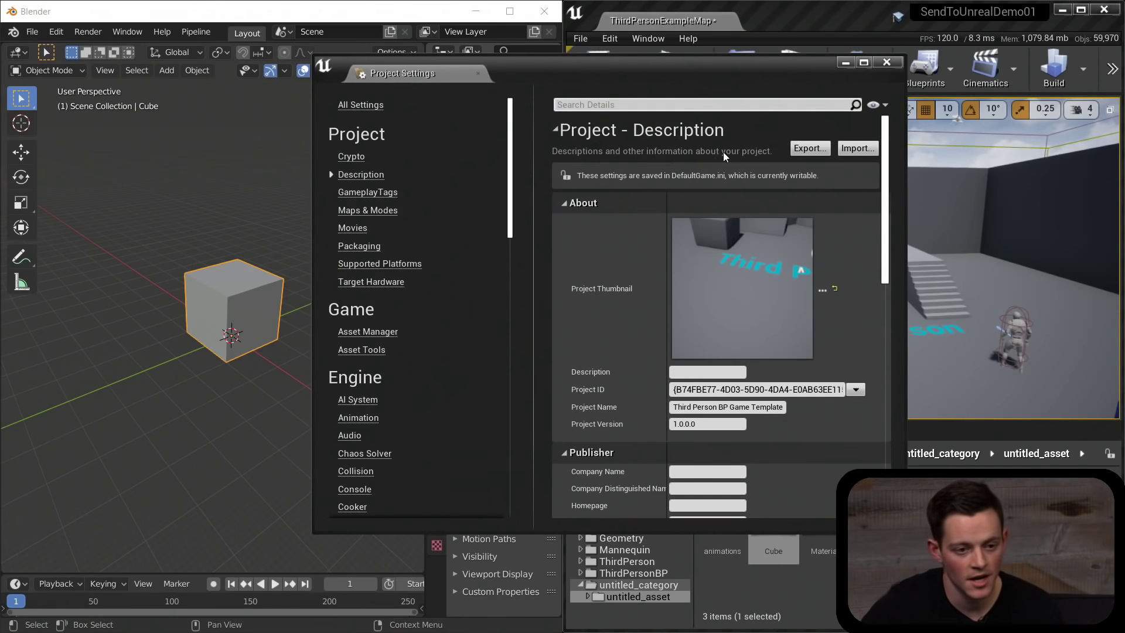
left_click(886, 62)
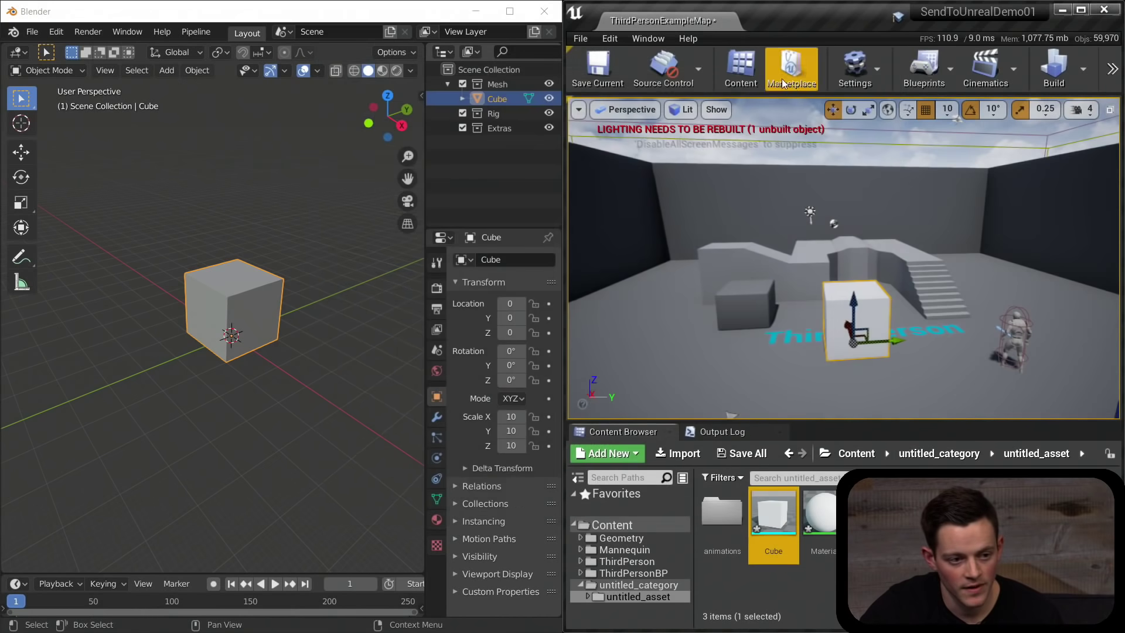
Search the editor preferences for "cpu" and check the Use Less CPU when in Background option.
left_click(610, 38)
left_click(667, 225)
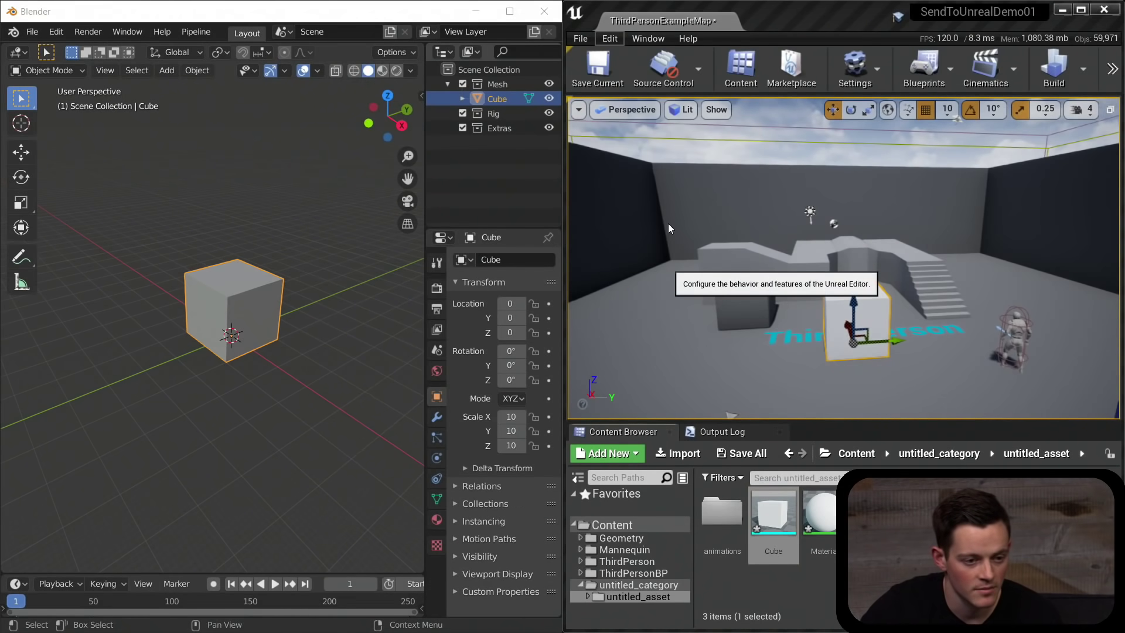
left_click(532, 142)
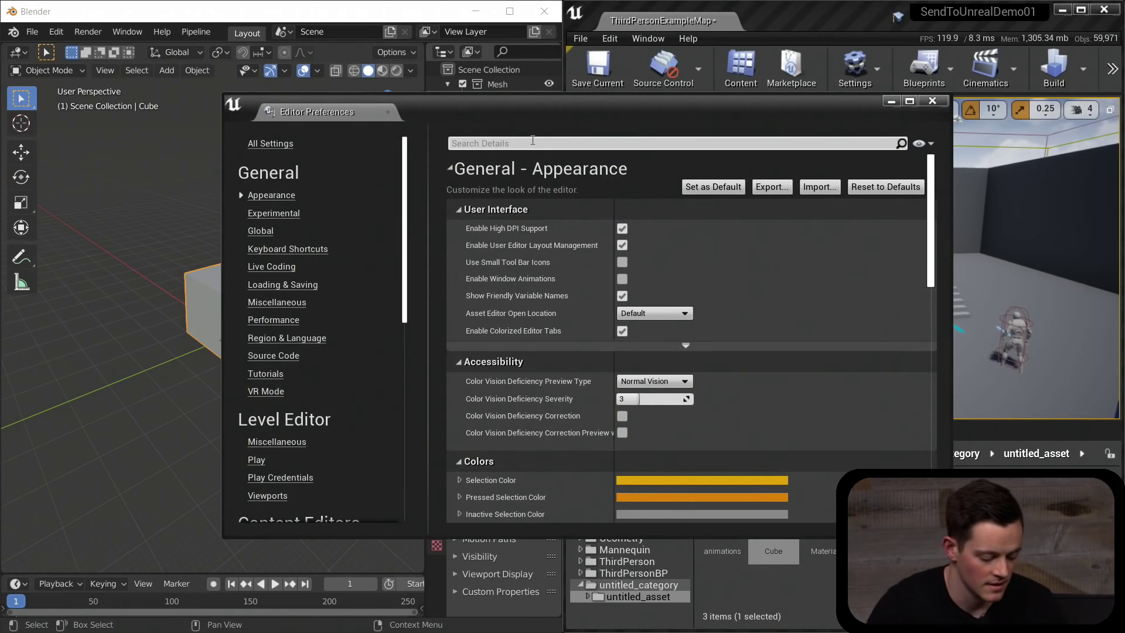
type("cpu")
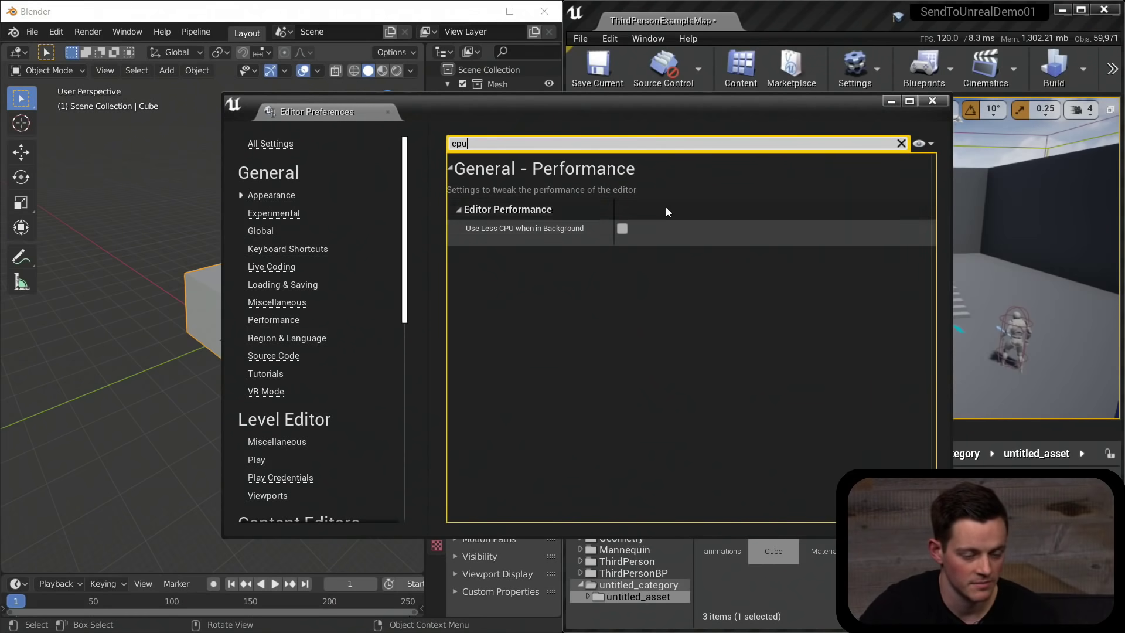
left_click(933, 101)
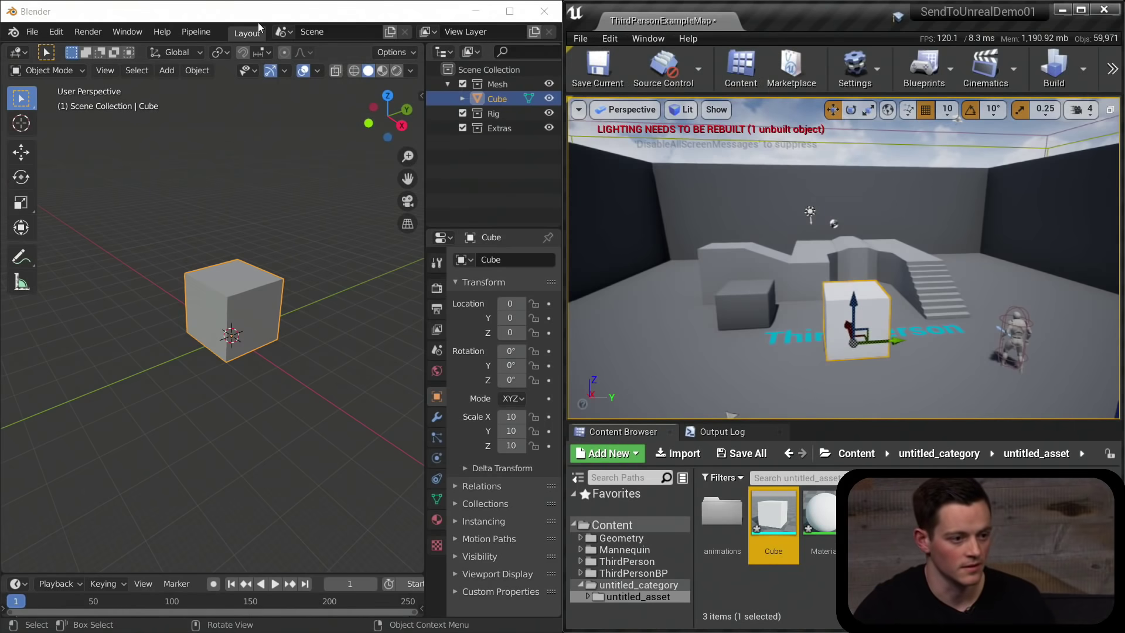
Switch to Blender, scale the cube up uniformly by about 1.4 and send it to Unreal again.
left_click(246, 11)
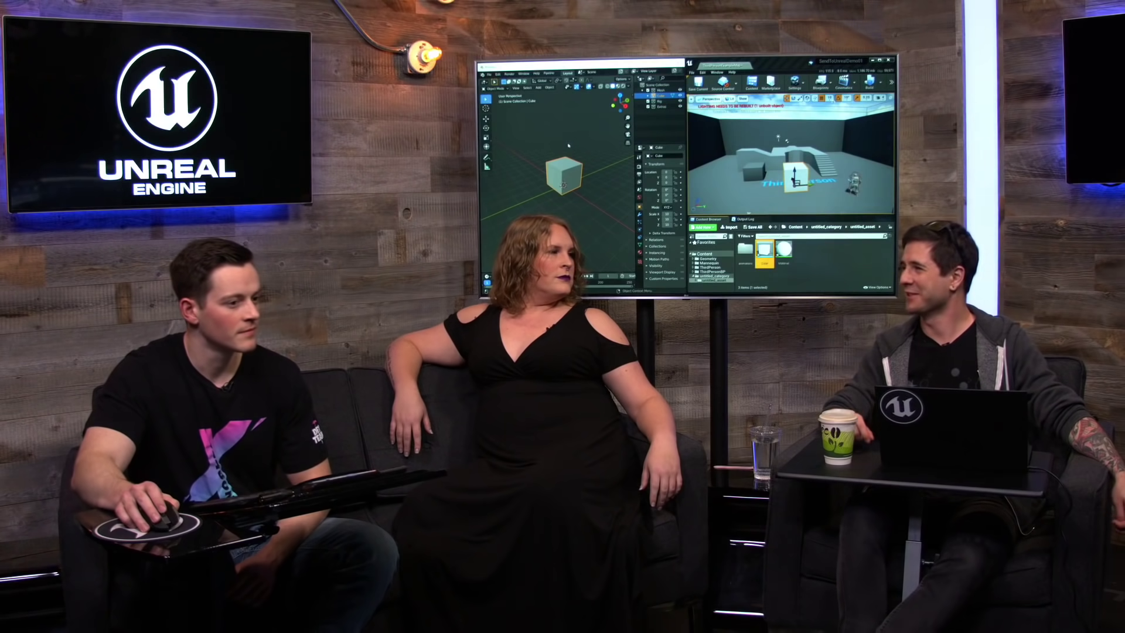
key("s")
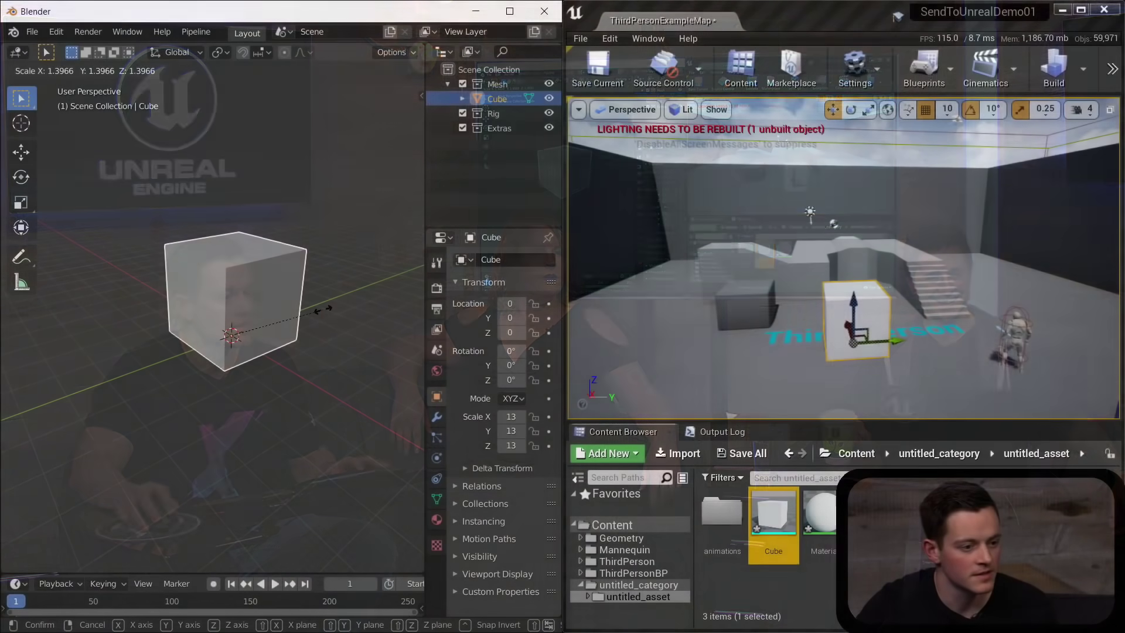
left_click(324, 309)
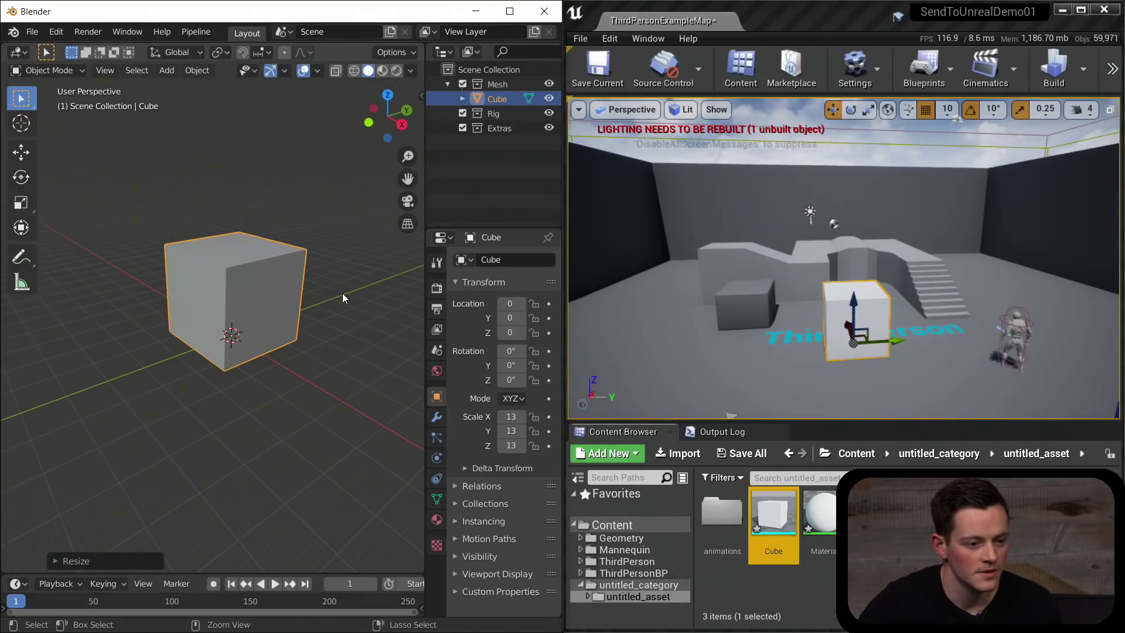
middle_click_drag(299, 258, 304, 279)
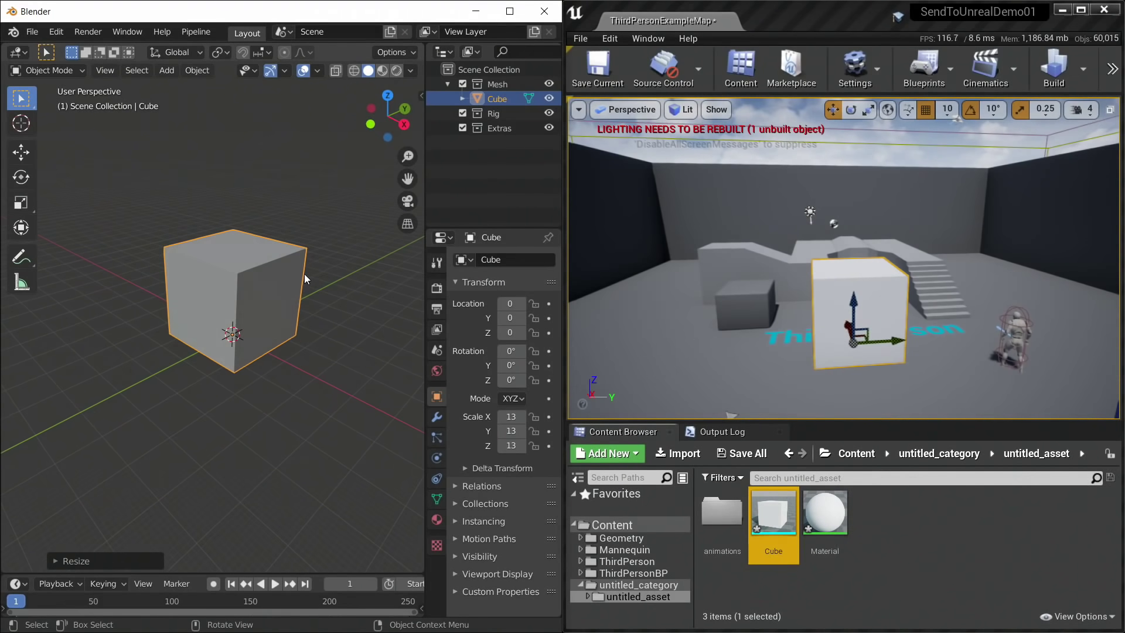
Bevel all the cube's vertices into a faceted ball-like shape in Edit Mode, return to Object Mode and send it to Unreal.
key("Tab")
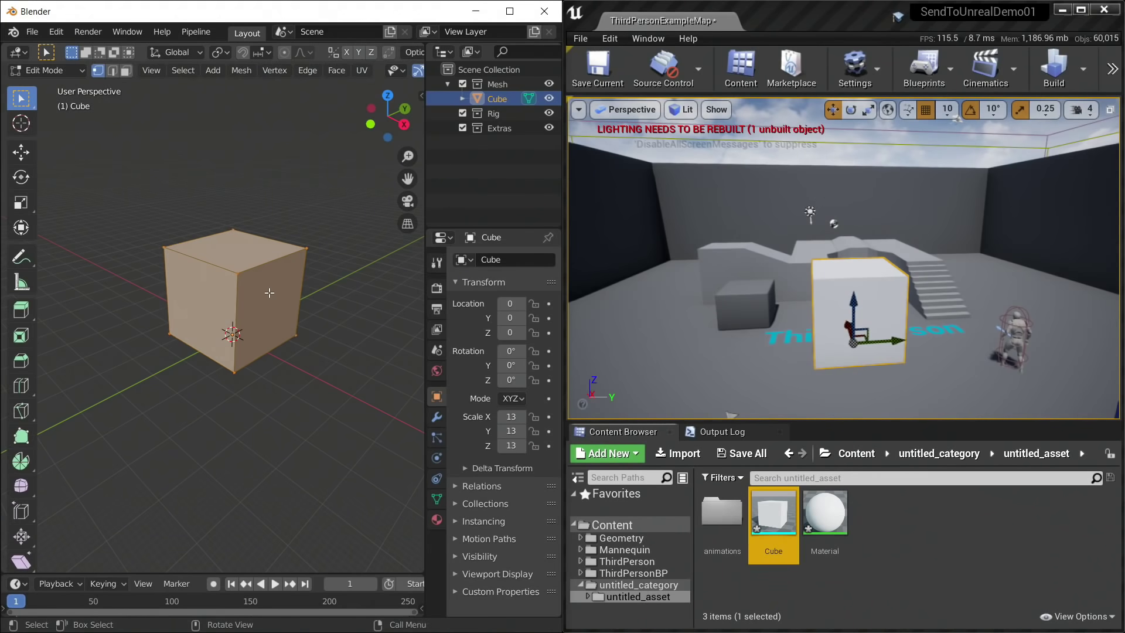
key("ctrl+shift+b")
left_click(299, 299)
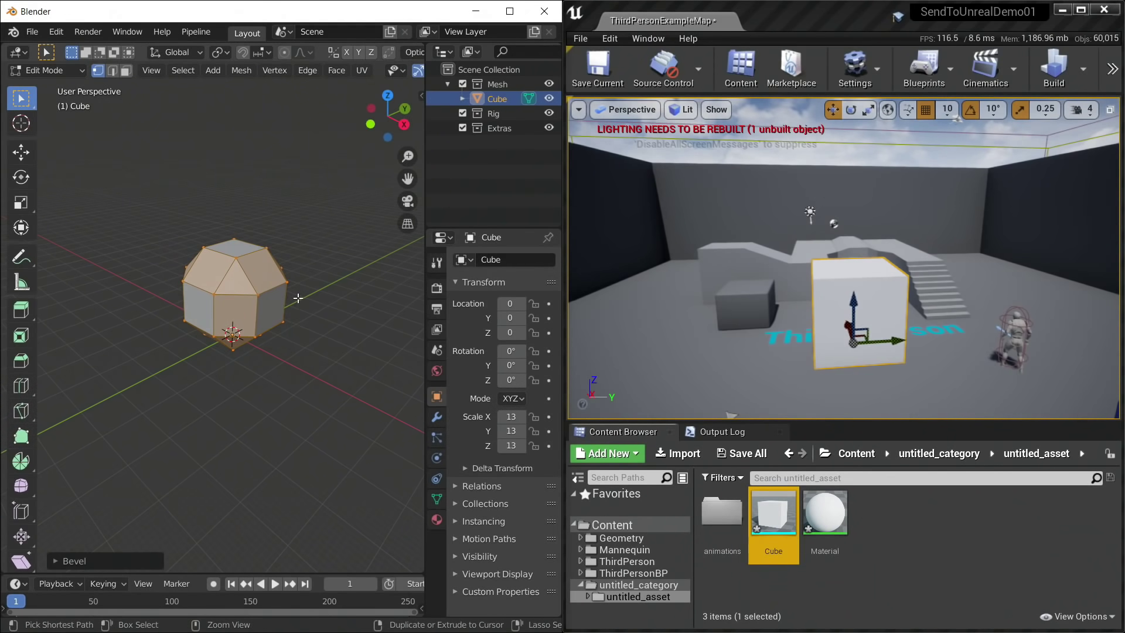
key("Tab")
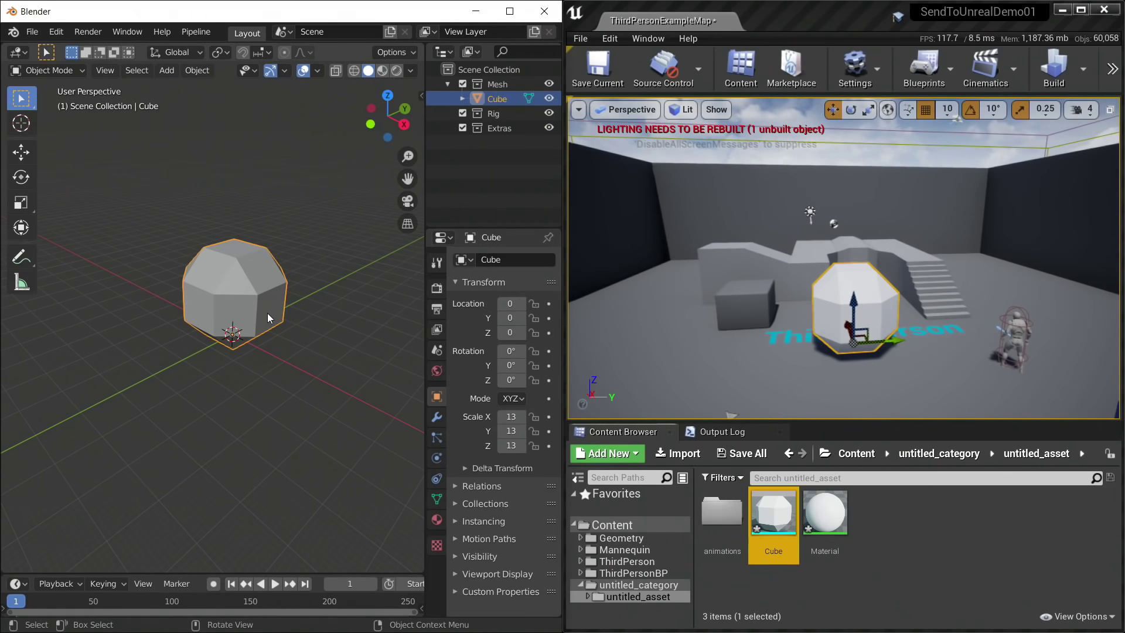
mouse_move(254, 305)
middle_mouse_down()
mouse_move(260, 287)
mouse_move(262, 303)
middle_mouse_up()
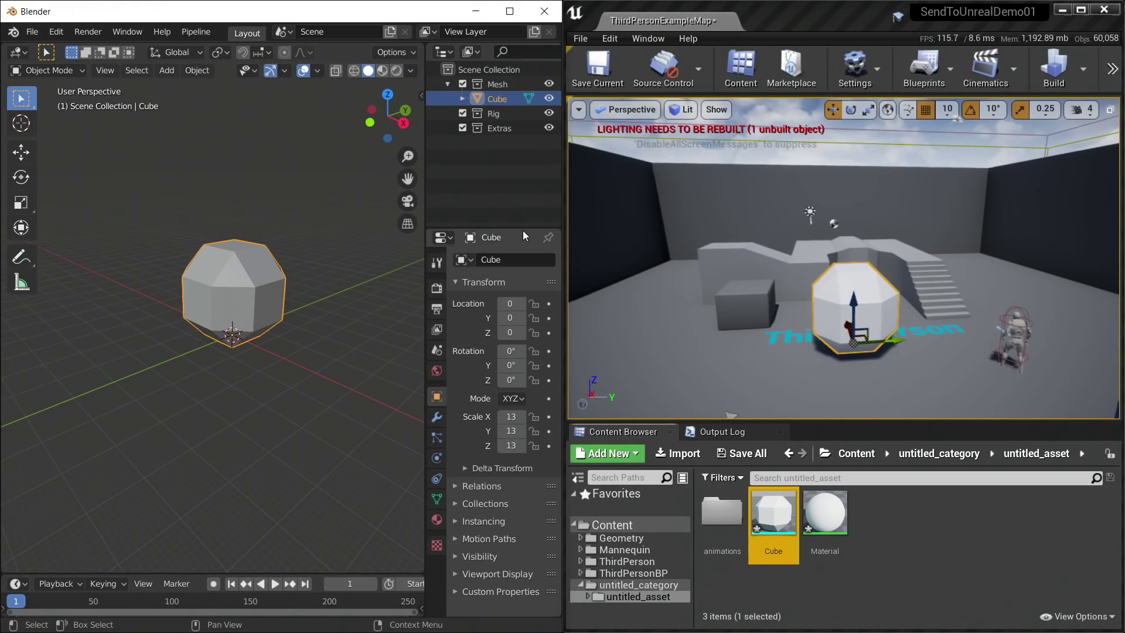
Reopen the Send to Unreal add-on preferences and expand the Unreal Import Settings to examine its import options.
left_click(57, 32)
left_click(111, 237)
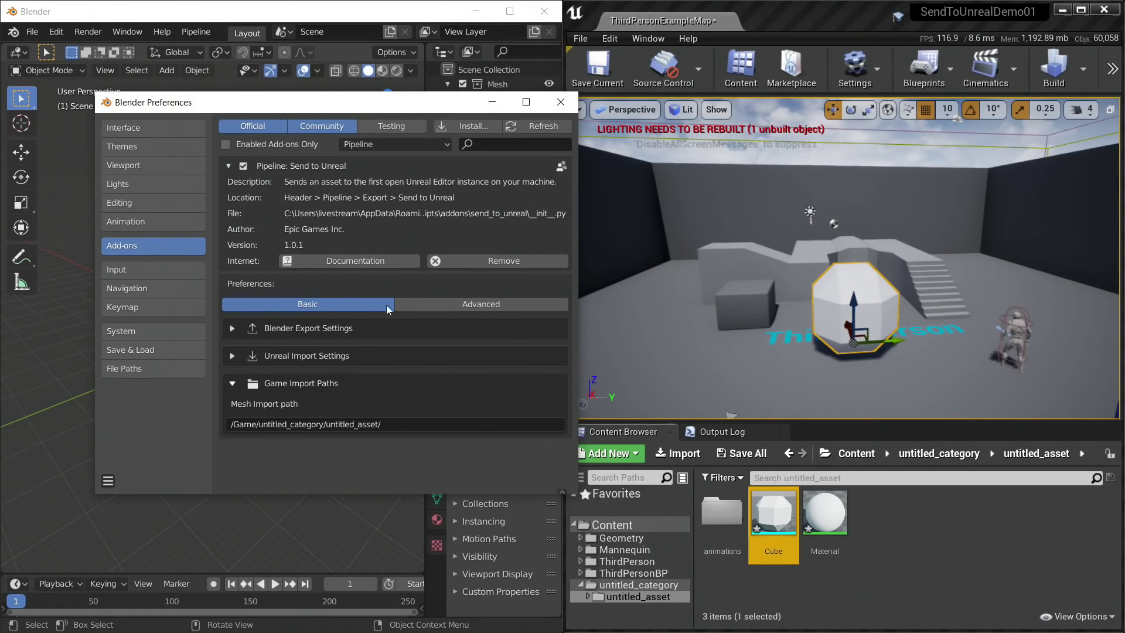
left_click(234, 356)
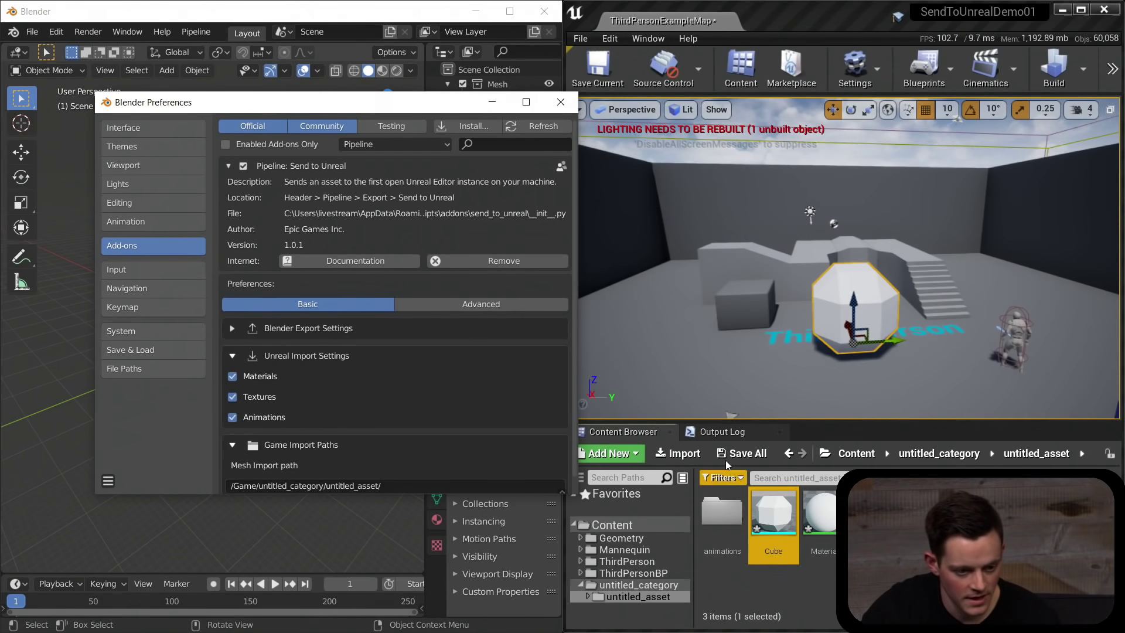
Force-delete the Material asset from Unreal's untitled_asset folder and turn off Materials in the Send to Unreal import settings.
left_click(832, 530)
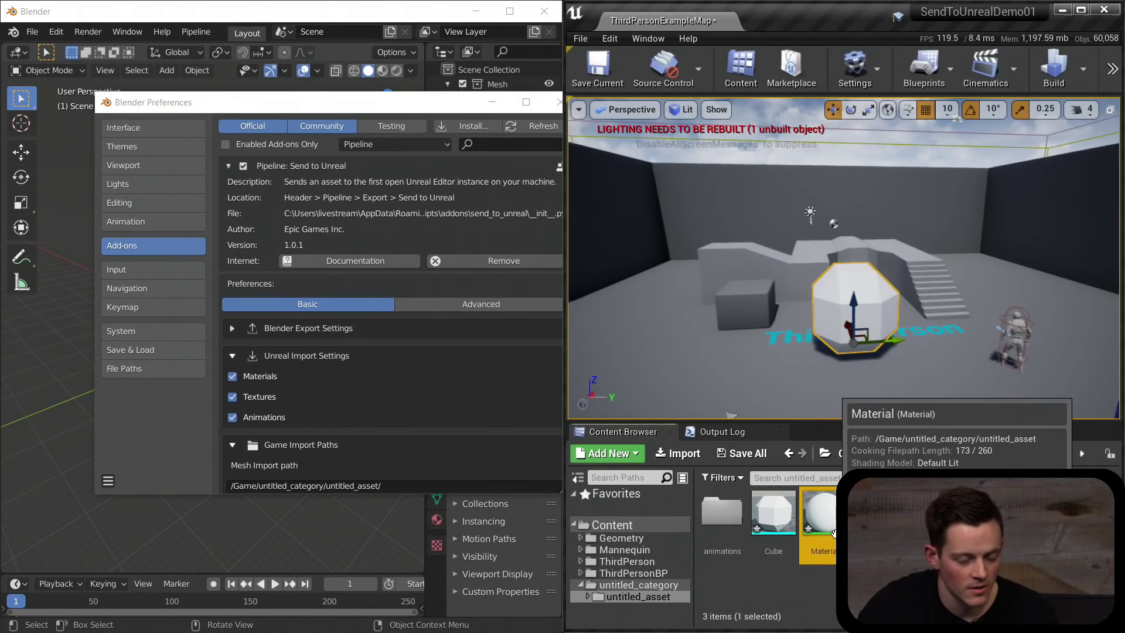
right_click(833, 531)
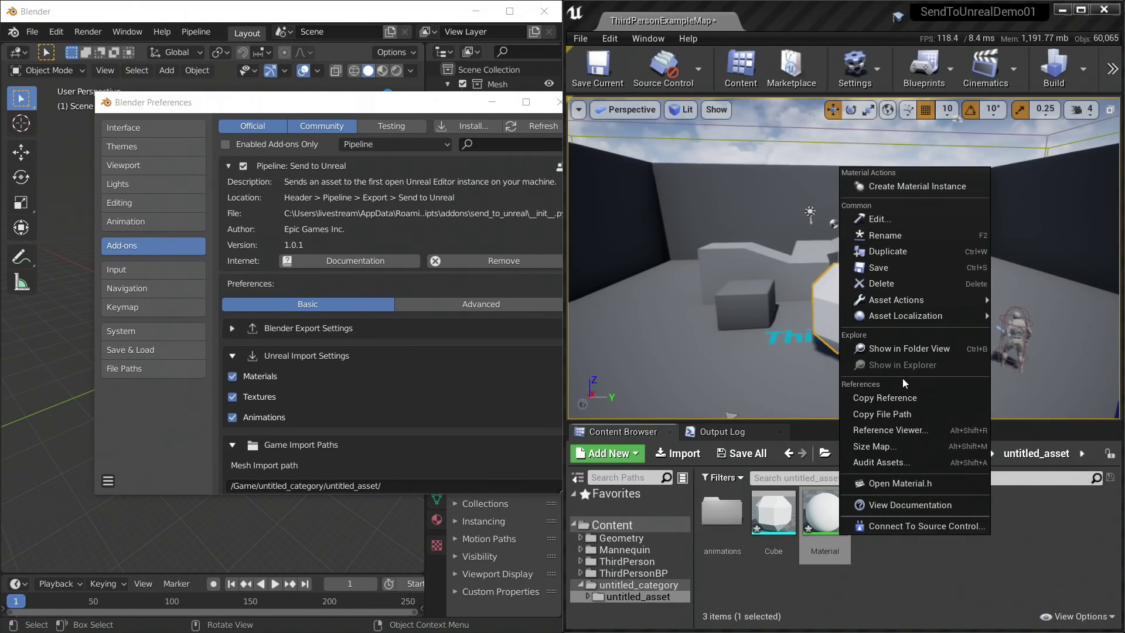
left_click(888, 282)
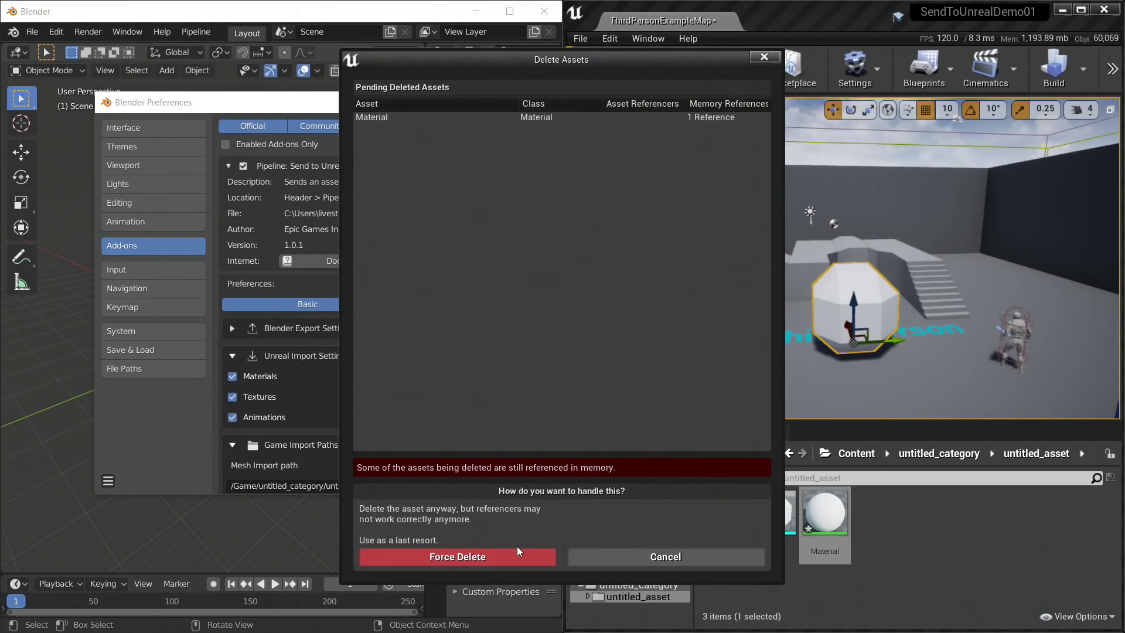
left_click(472, 556)
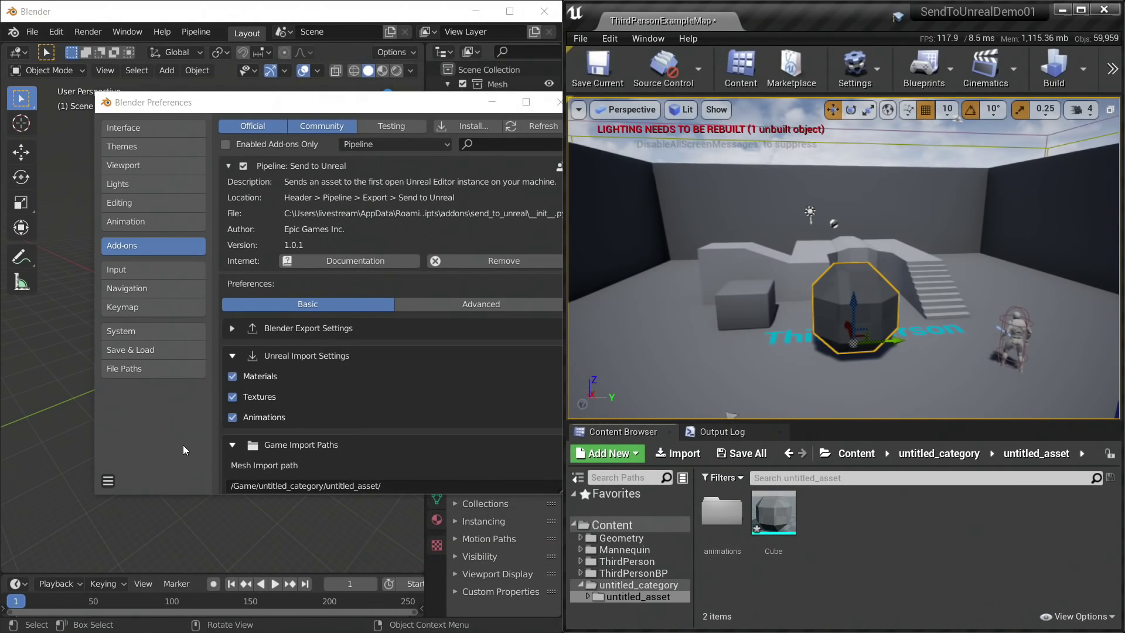
left_click(232, 377)
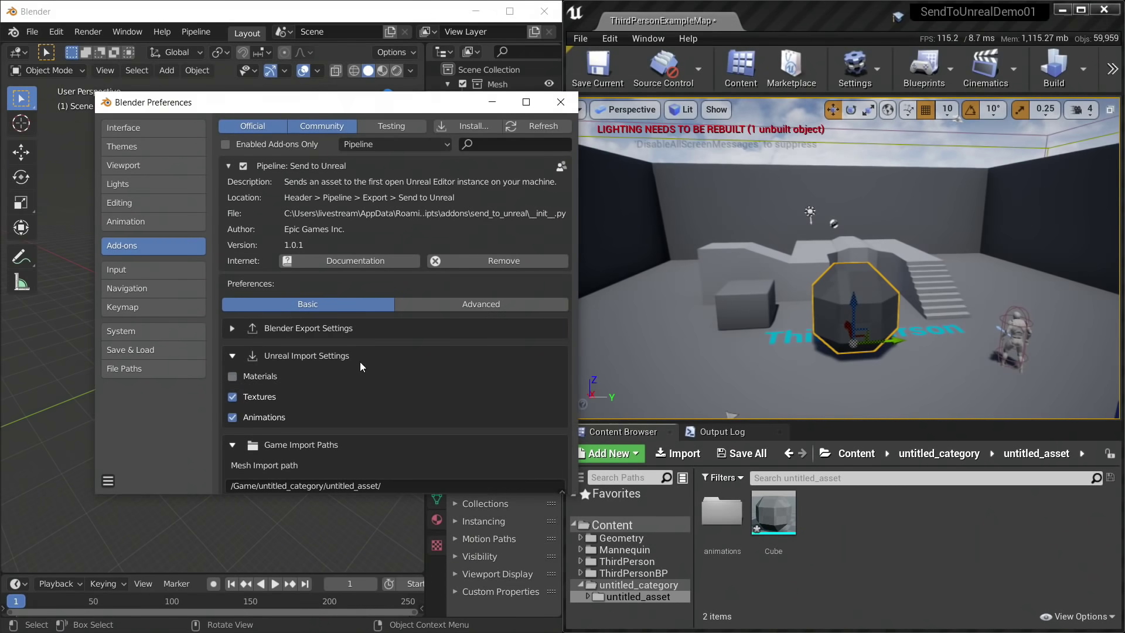
left_click(560, 102)
Scale the faceted cube up uniformly to about 29 in Object Mode and send it to Unreal.
middle_click_drag(215, 251, 224, 278)
key("s")
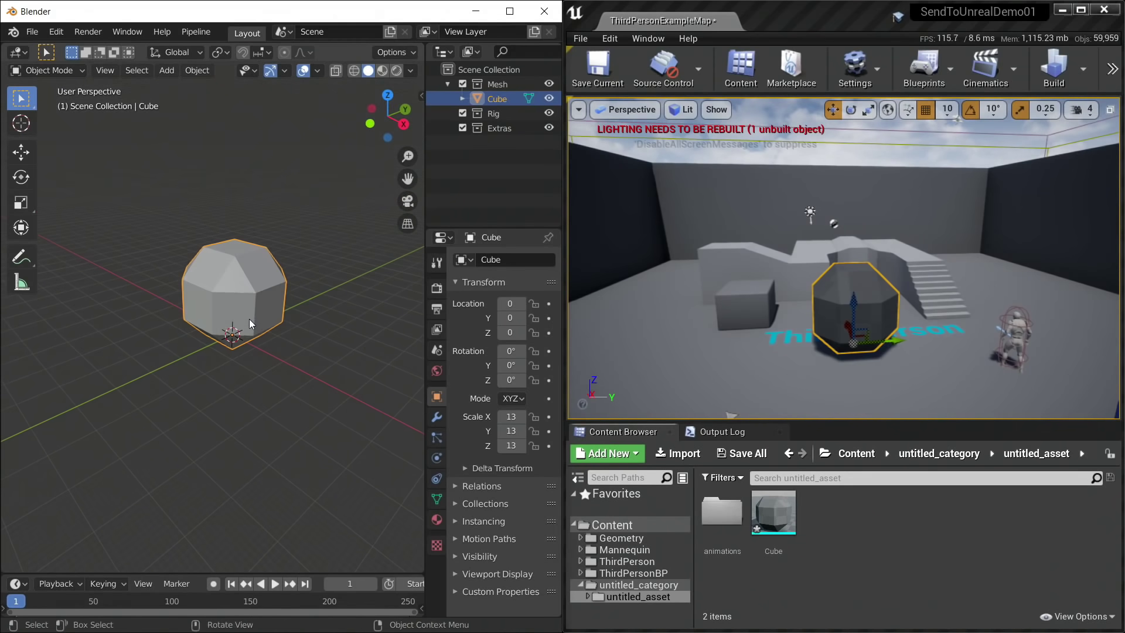
left_click(280, 318)
key("ctrl")
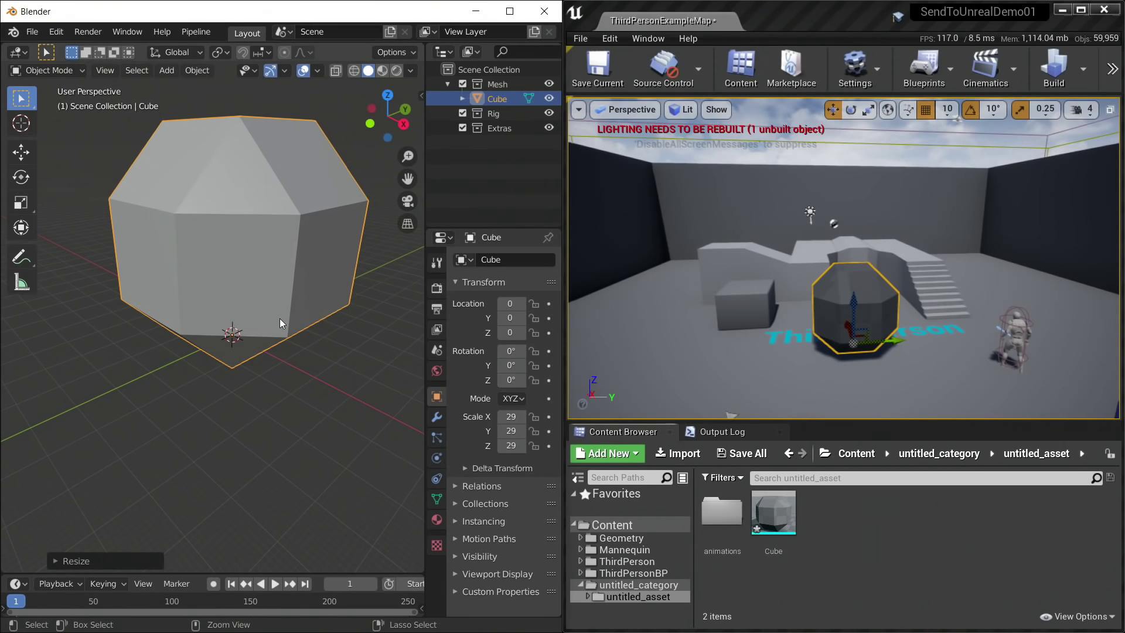
key("ctrl+s")
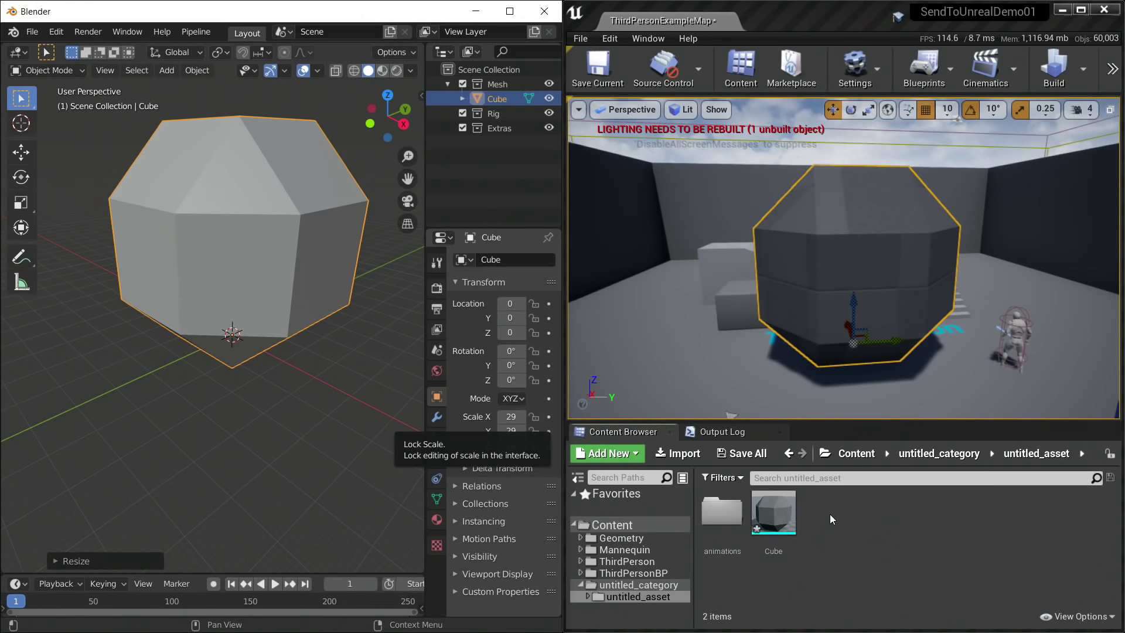
Reopen the Send to Unreal add-on preferences and re-enable Materials under Unreal Import Settings.
left_click(56, 31)
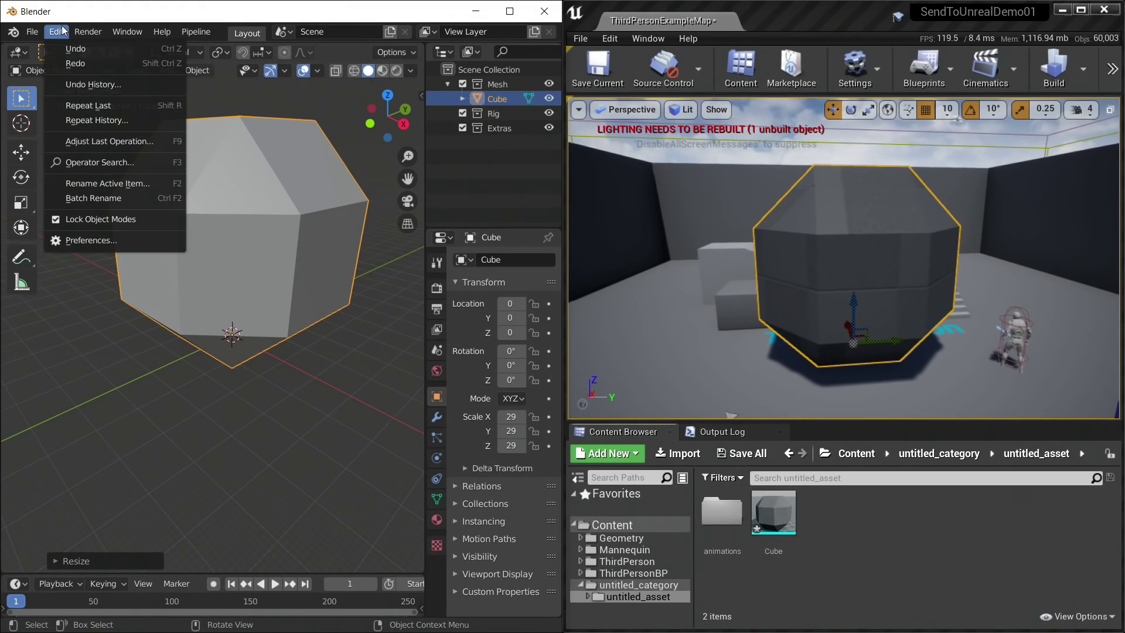
left_click(95, 239)
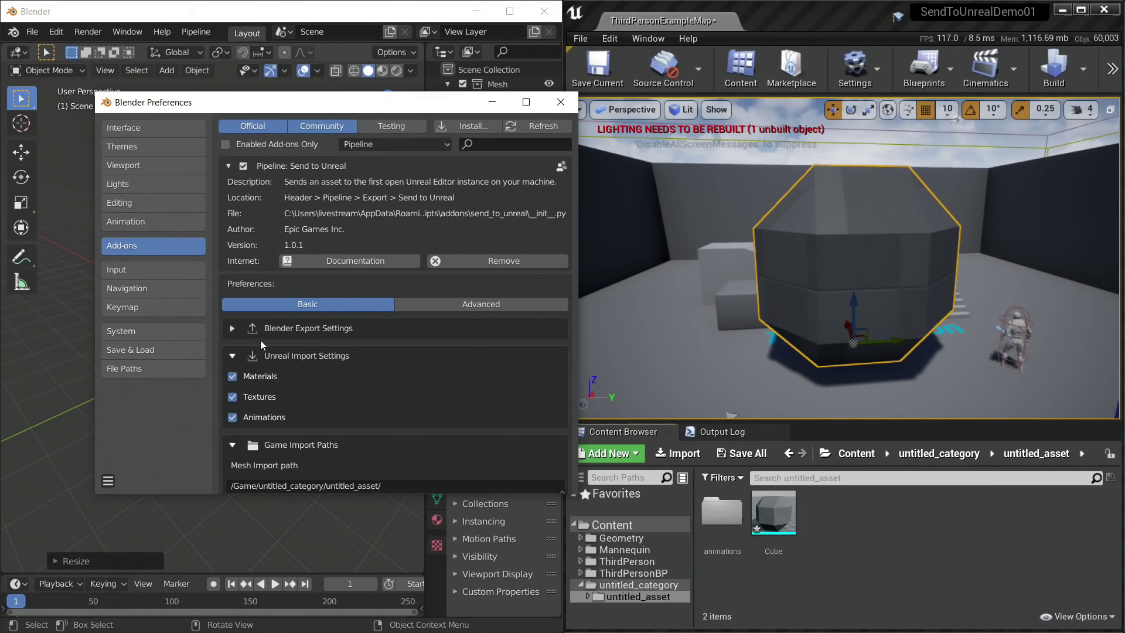
left_click(233, 328)
left_click(234, 327)
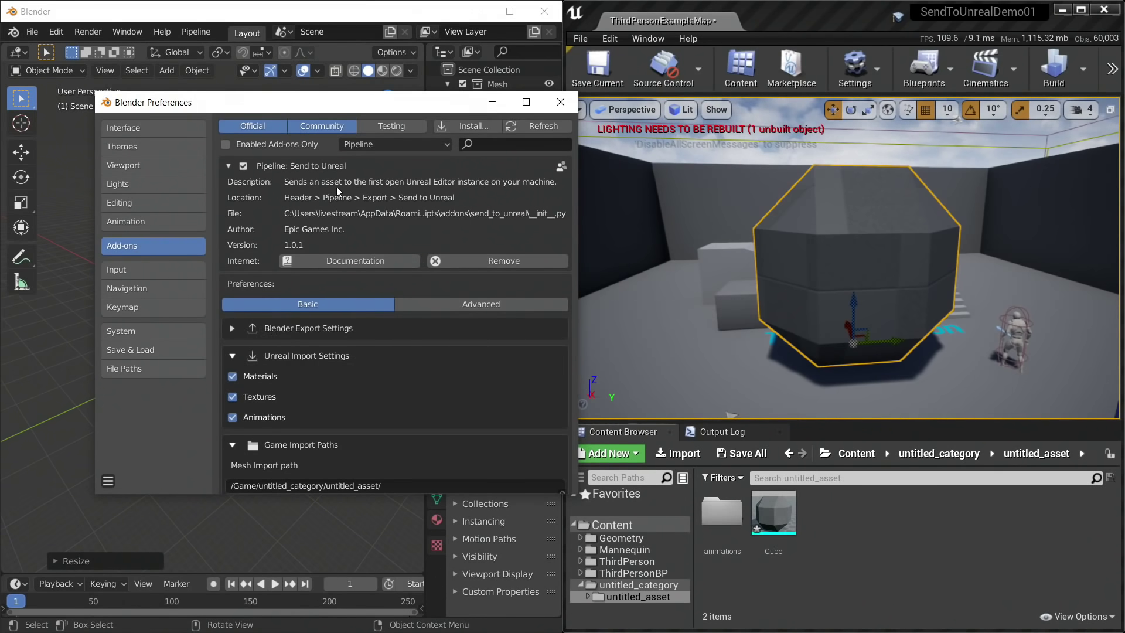
scroll(381, 361, "down", 1)
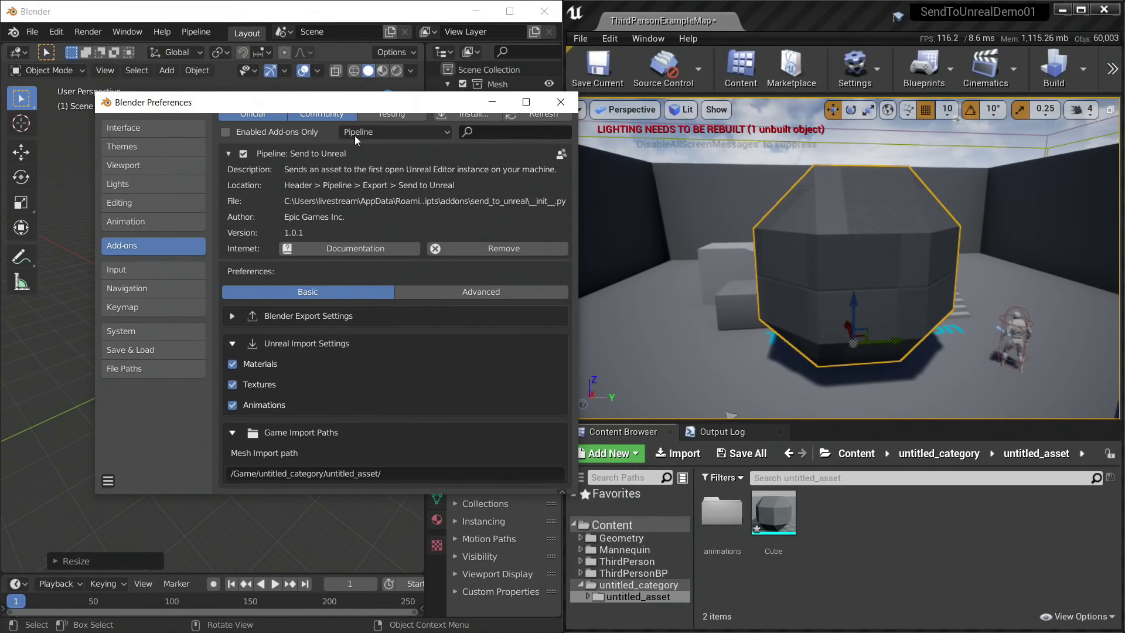
Compare the root, category and asset parts of the Mesh import path with the folder tree in Unreal's content browser.
left_click(370, 12)
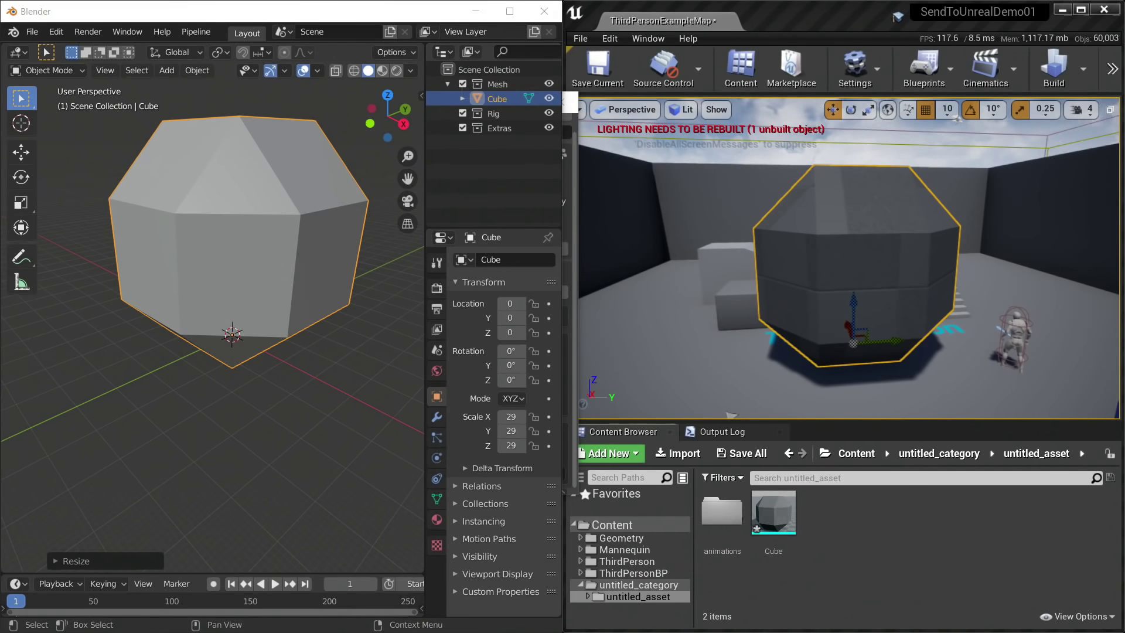
key("ctrl+comma")
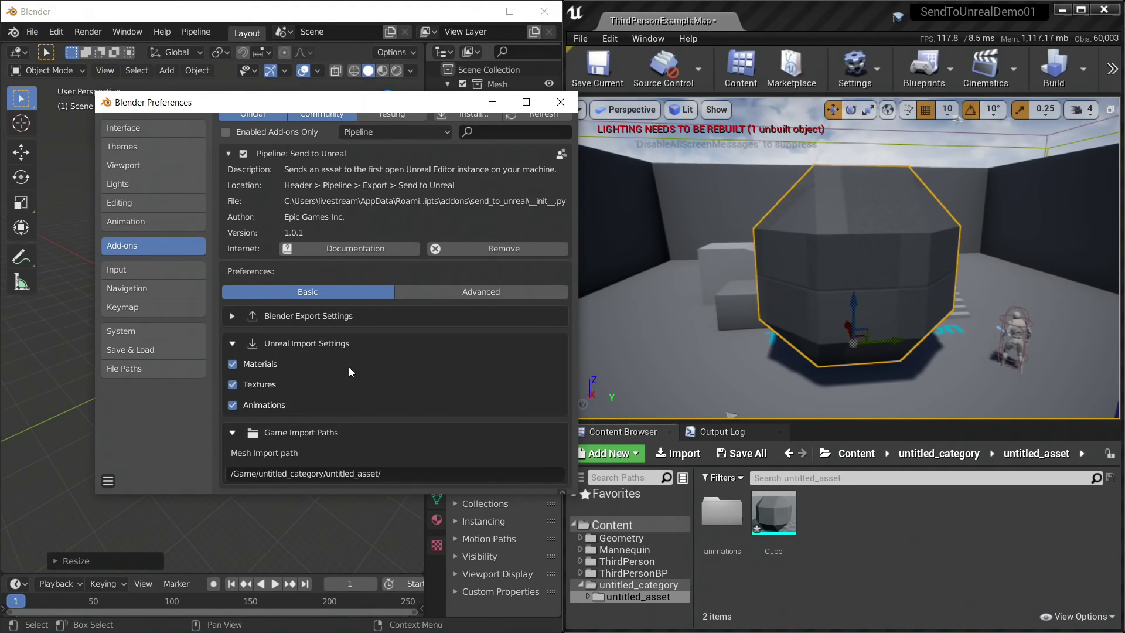
left_click(241, 473)
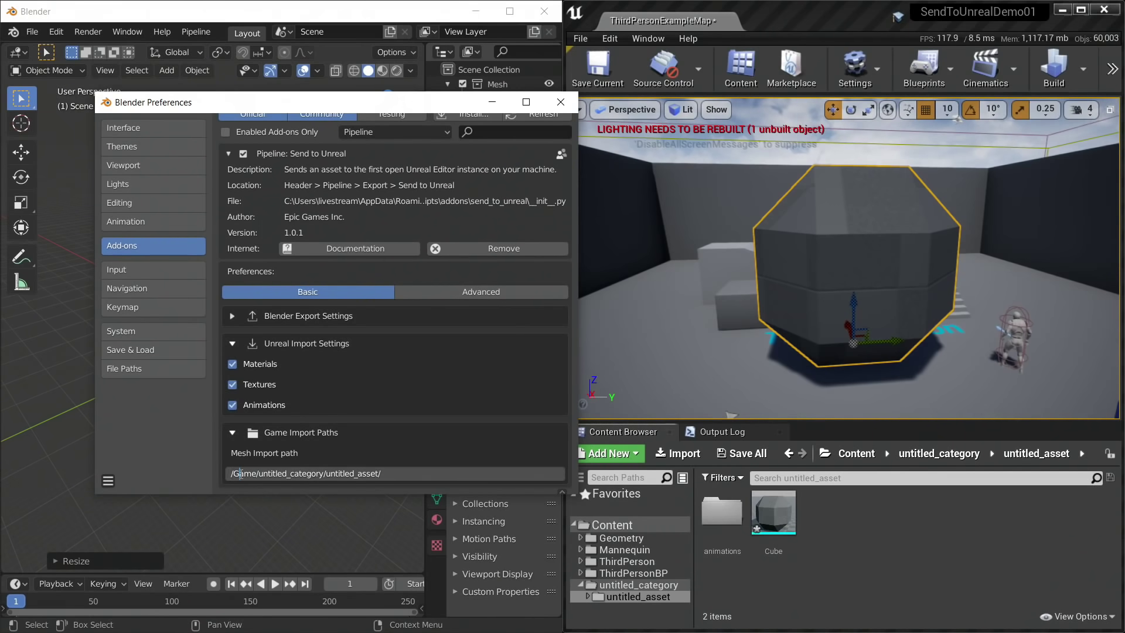
double_click(241, 474)
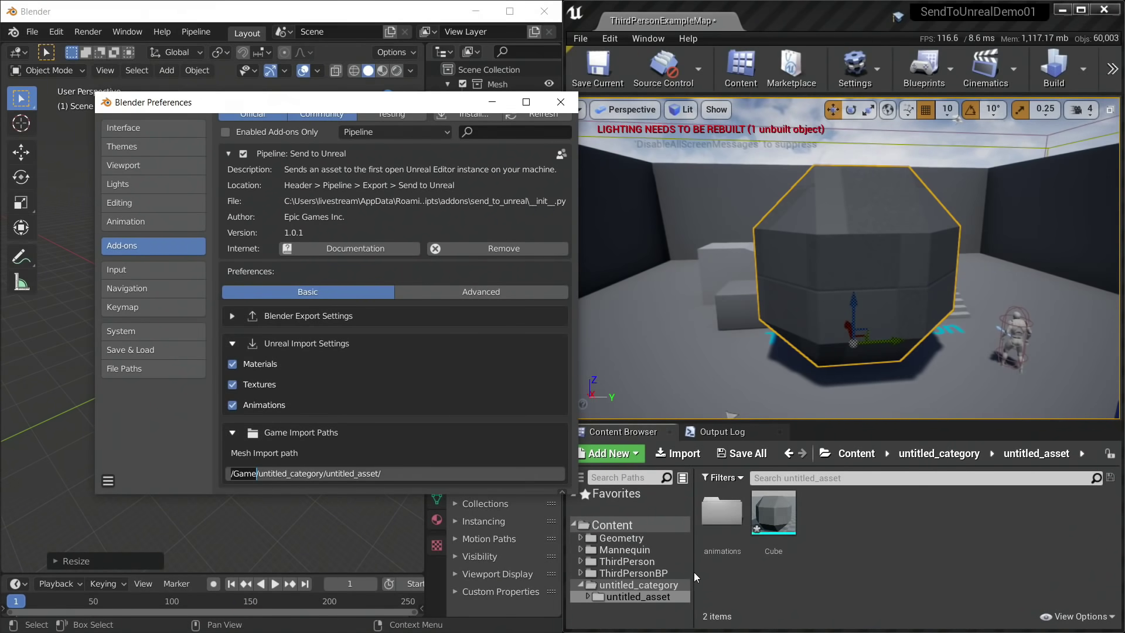
mouse_move(631, 525)
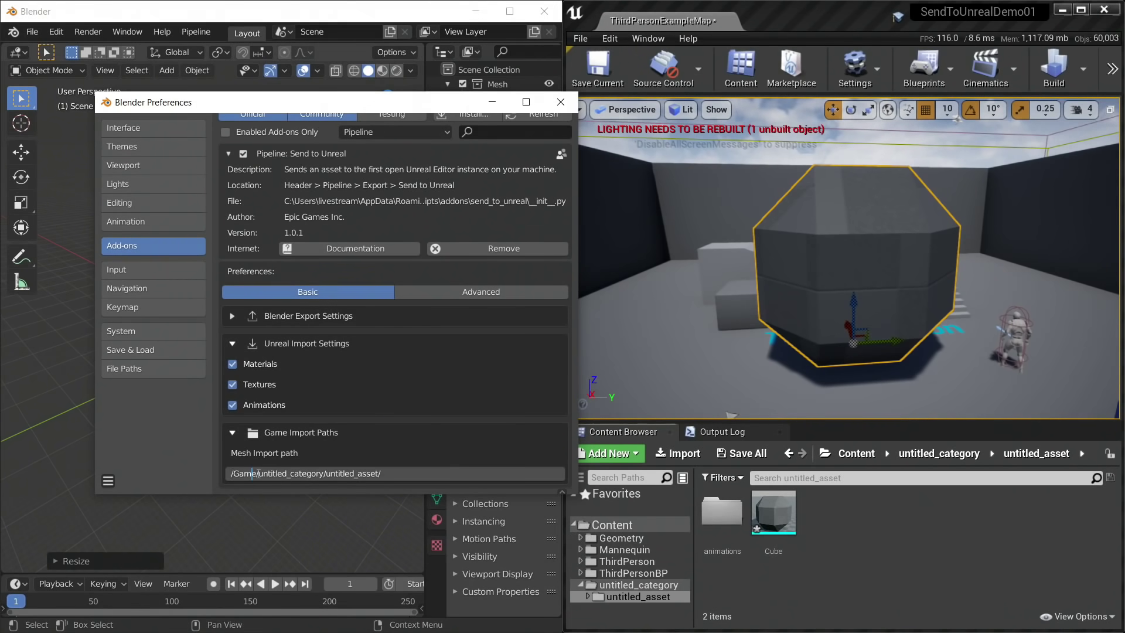
left_click_drag(252, 473, 231, 474)
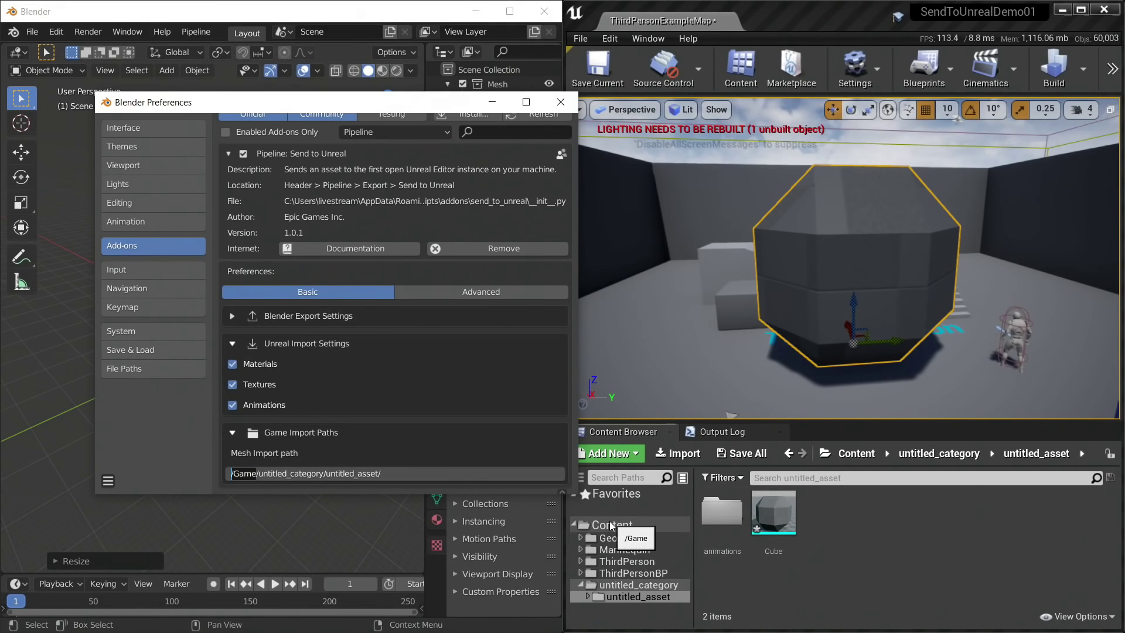
left_click_drag(258, 473, 381, 473)
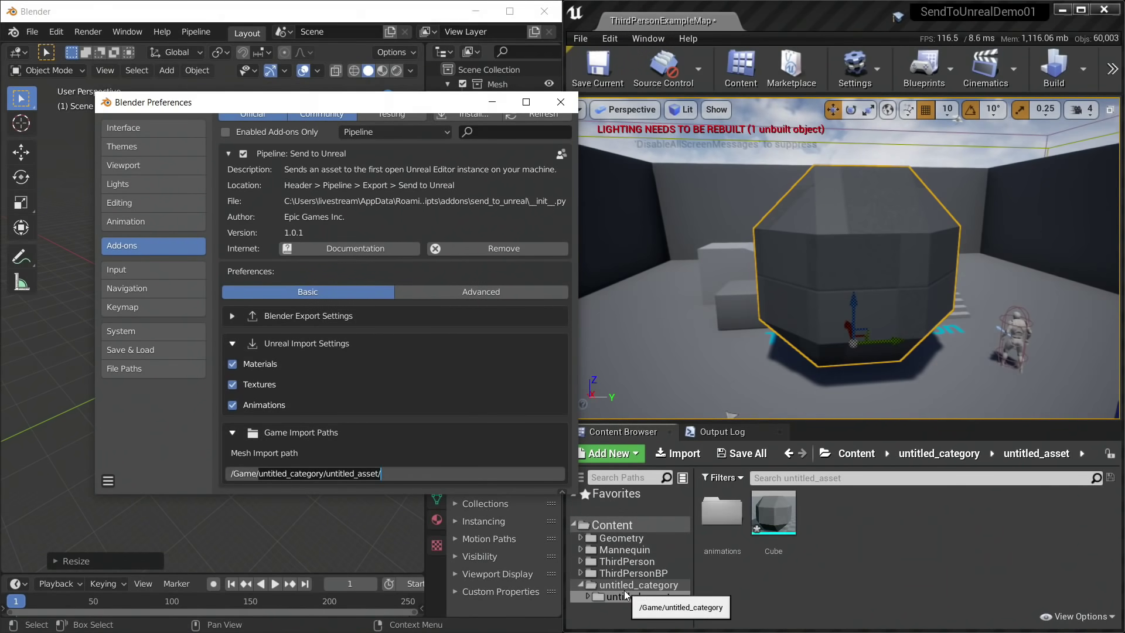
left_click_drag(258, 474, 380, 474)
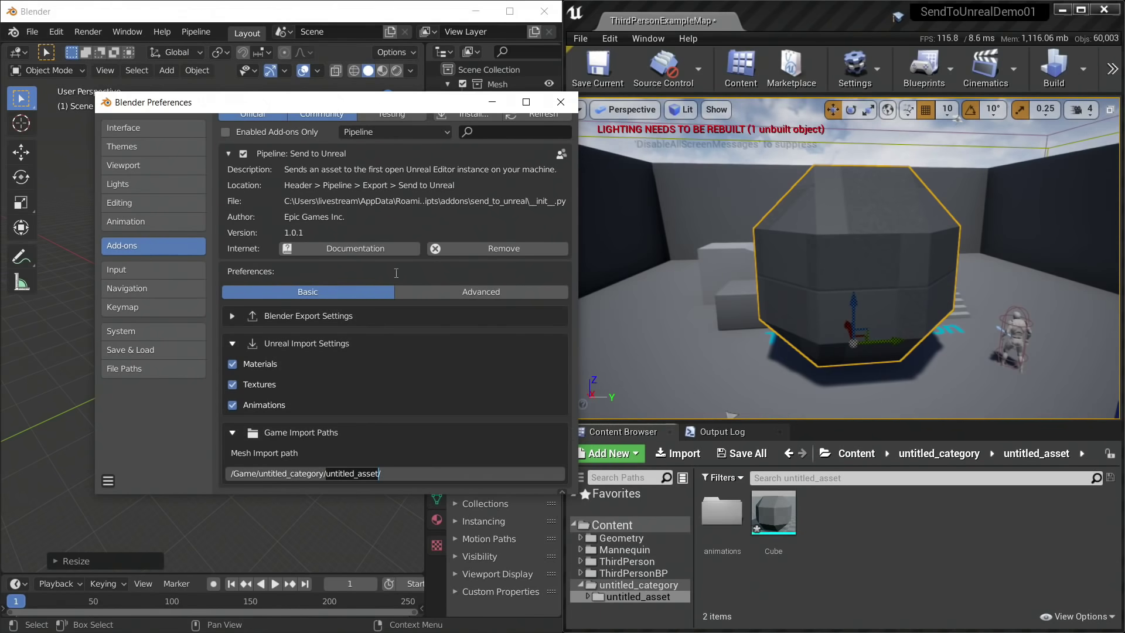
left_click_drag(353, 104, 335, 213)
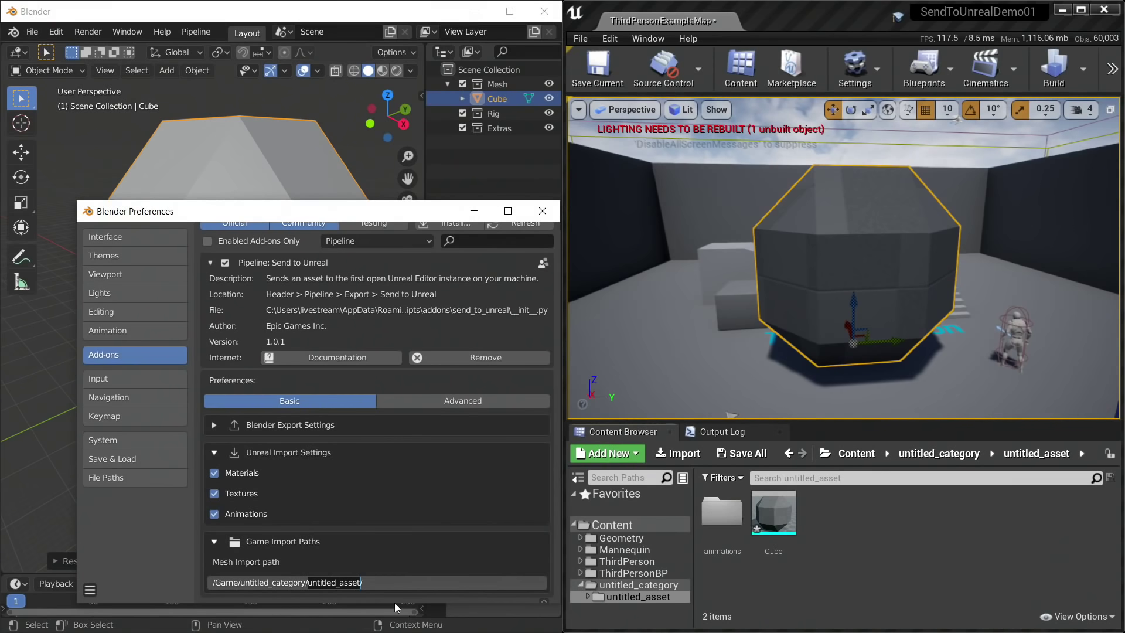
left_click(400, 581)
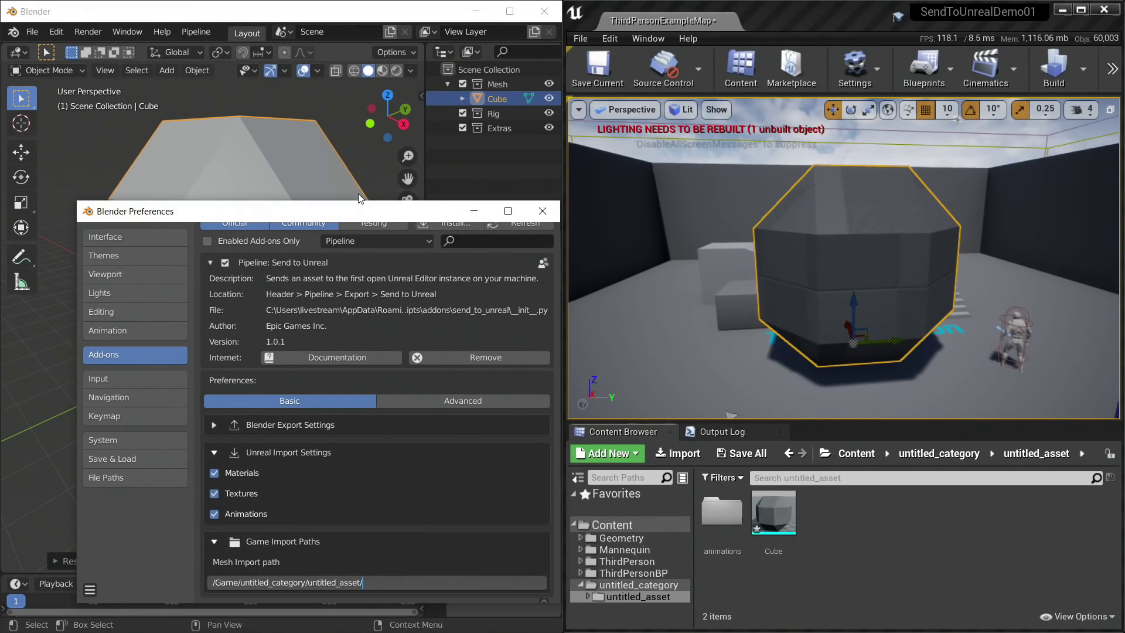
Examine the options under Blender Export Settings, collapse them again and close the preferences.
left_click_drag(361, 212, 361, 169)
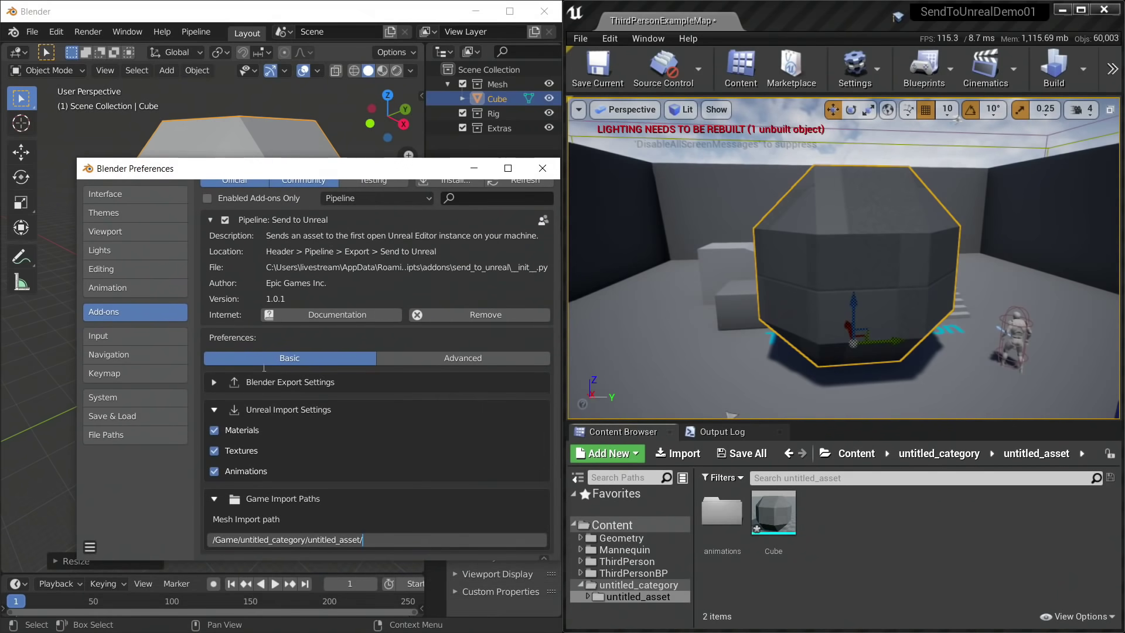
left_click(213, 382)
left_click(213, 382)
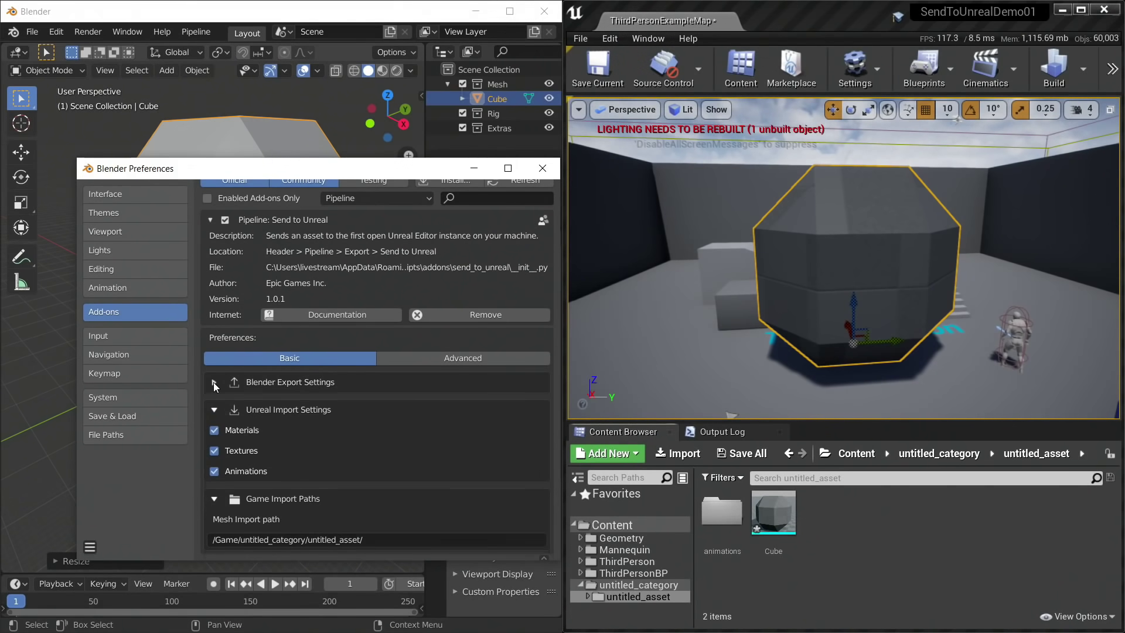
left_click(214, 384)
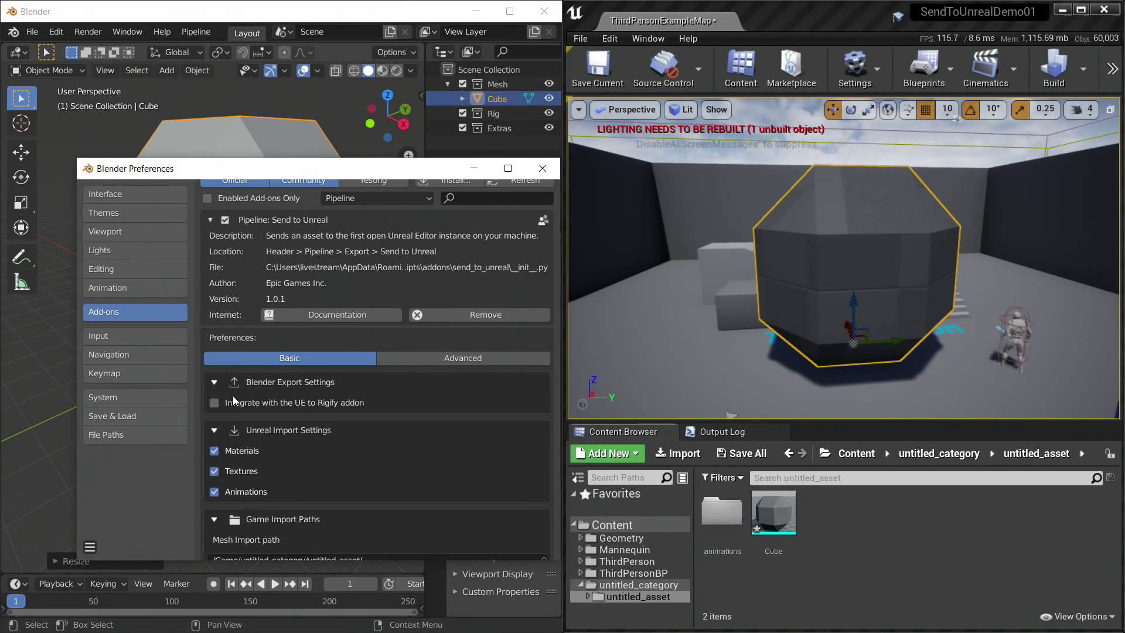
left_click(215, 383)
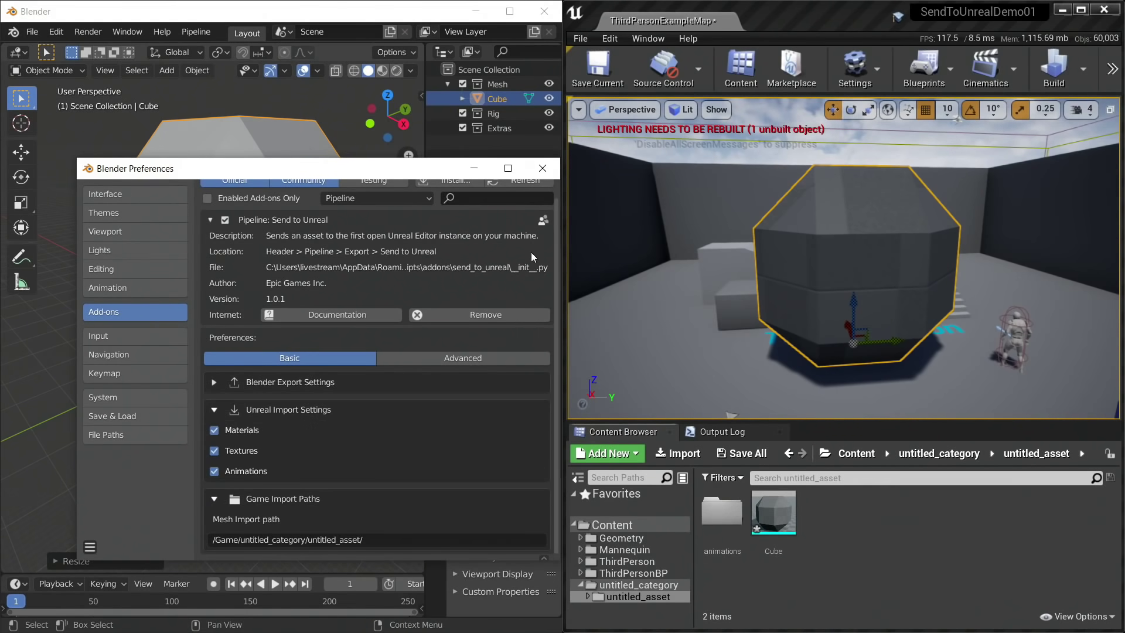
left_click_drag(390, 160, 390, 130)
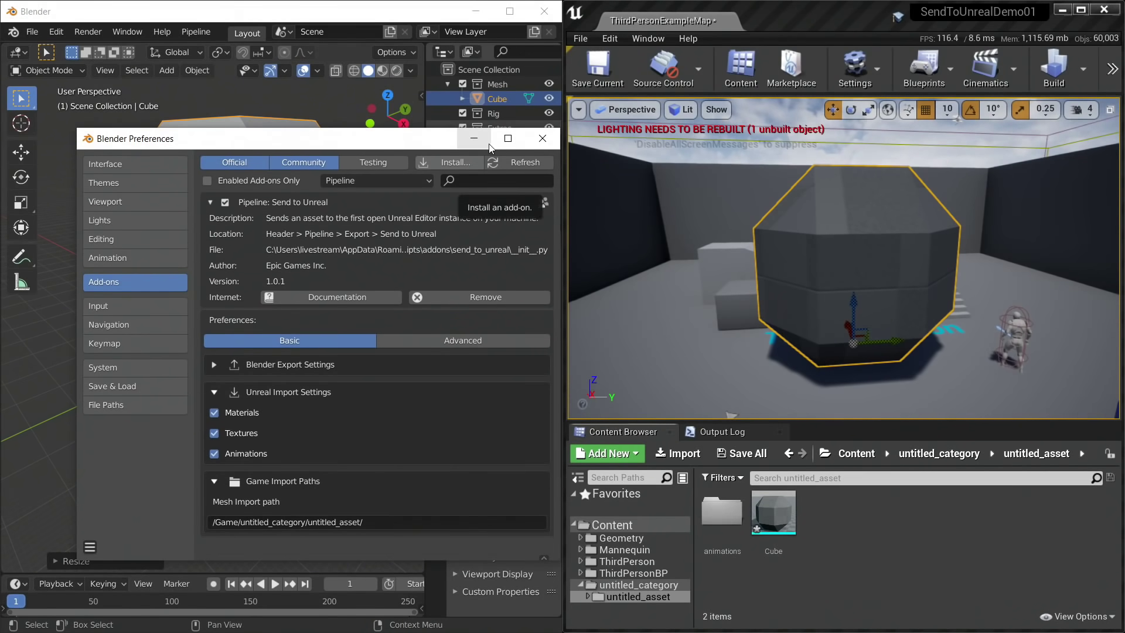
left_click(543, 141)
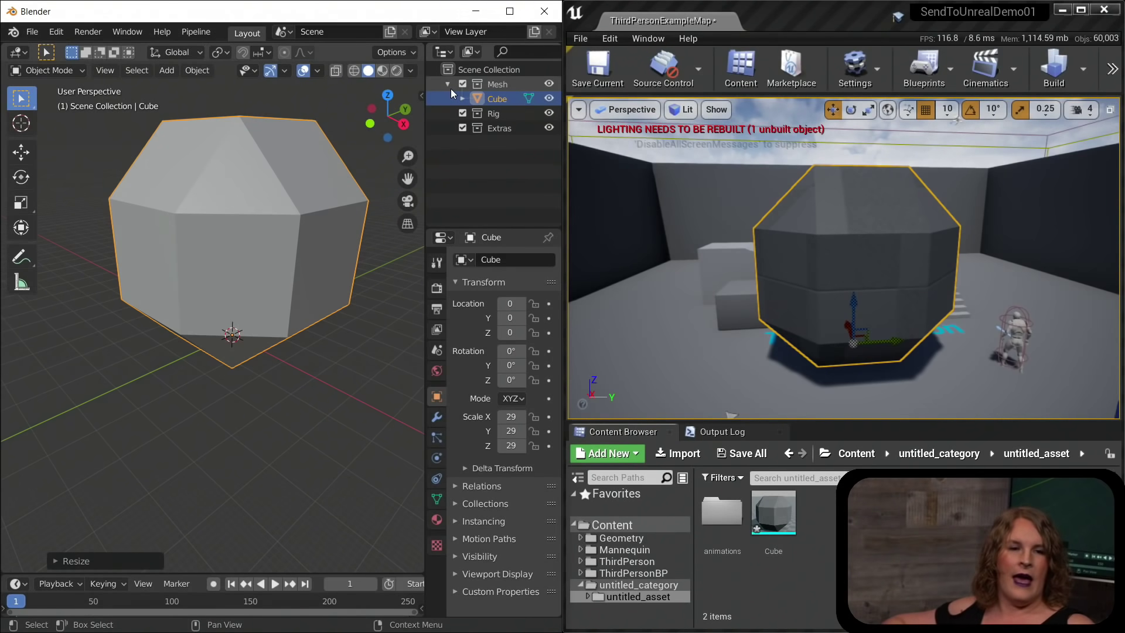
middle_click_drag(287, 225, 282, 254)
mouse_move(278, 321)
middle_mouse_down()
mouse_move(284, 312)
mouse_move(293, 337)
middle_mouse_up()
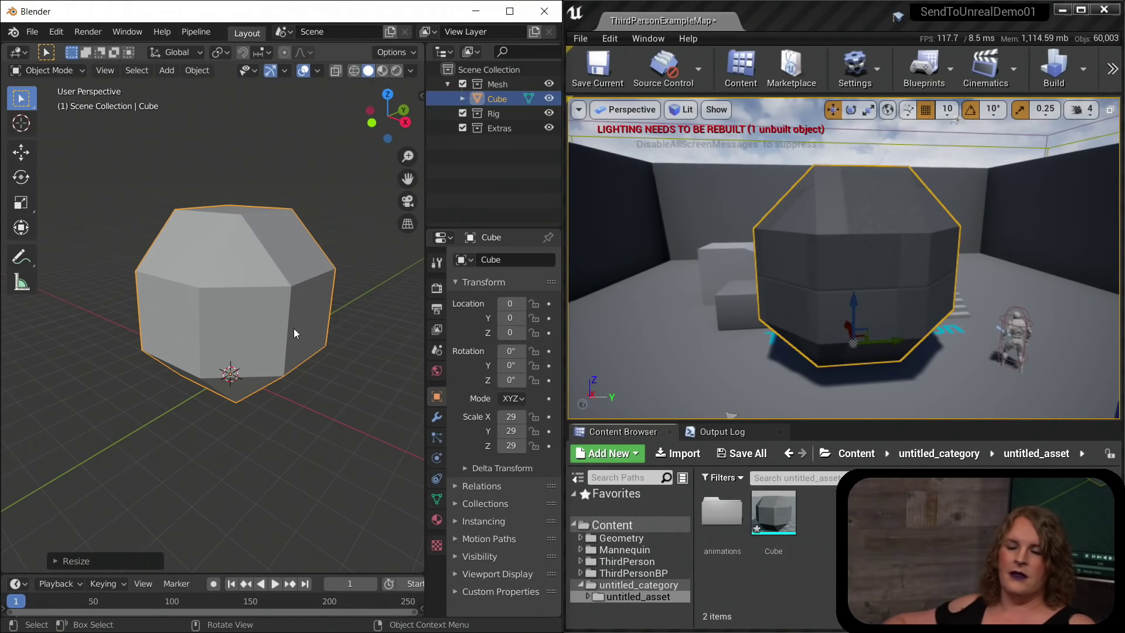
middle_click_drag(294, 328, 292, 326)
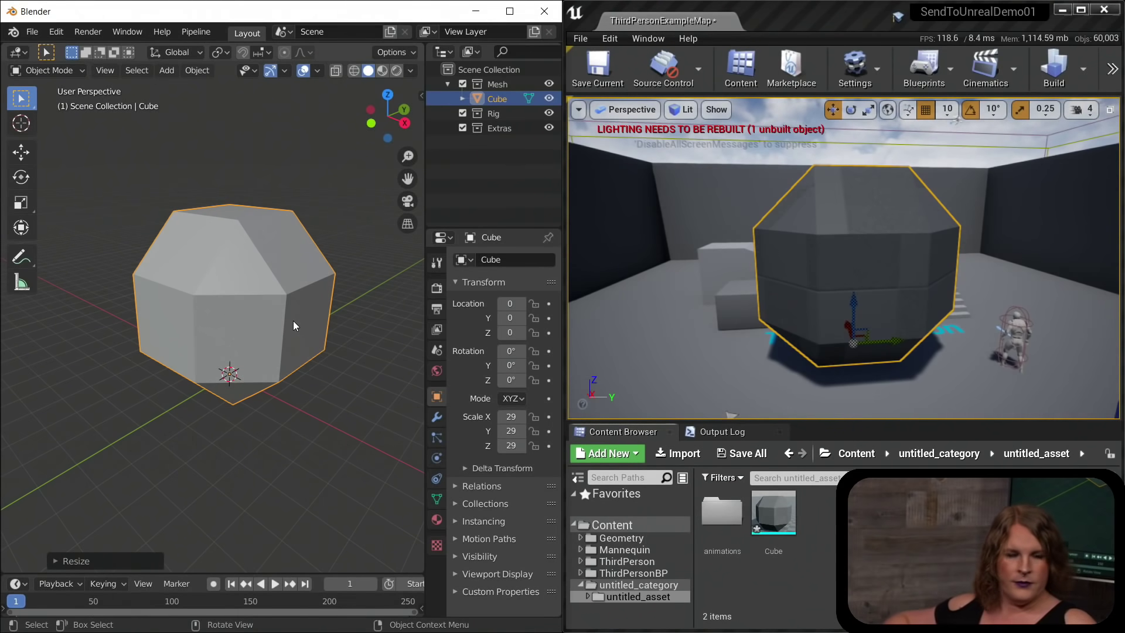
middle_click_drag(314, 305, 308, 300)
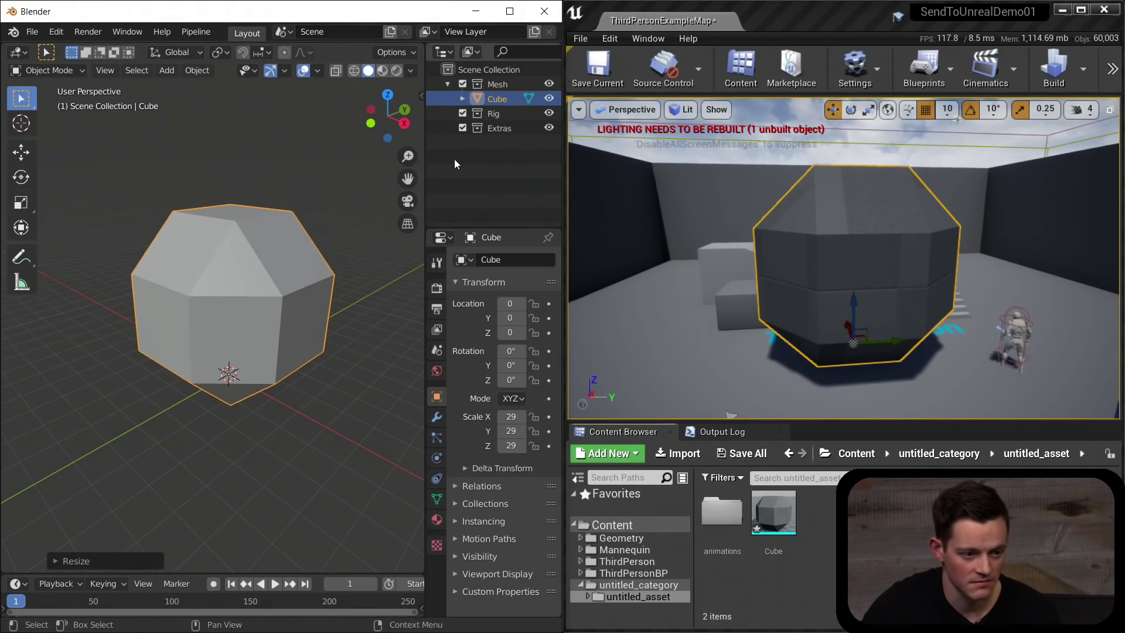
middle_click_drag(327, 234, 318, 230)
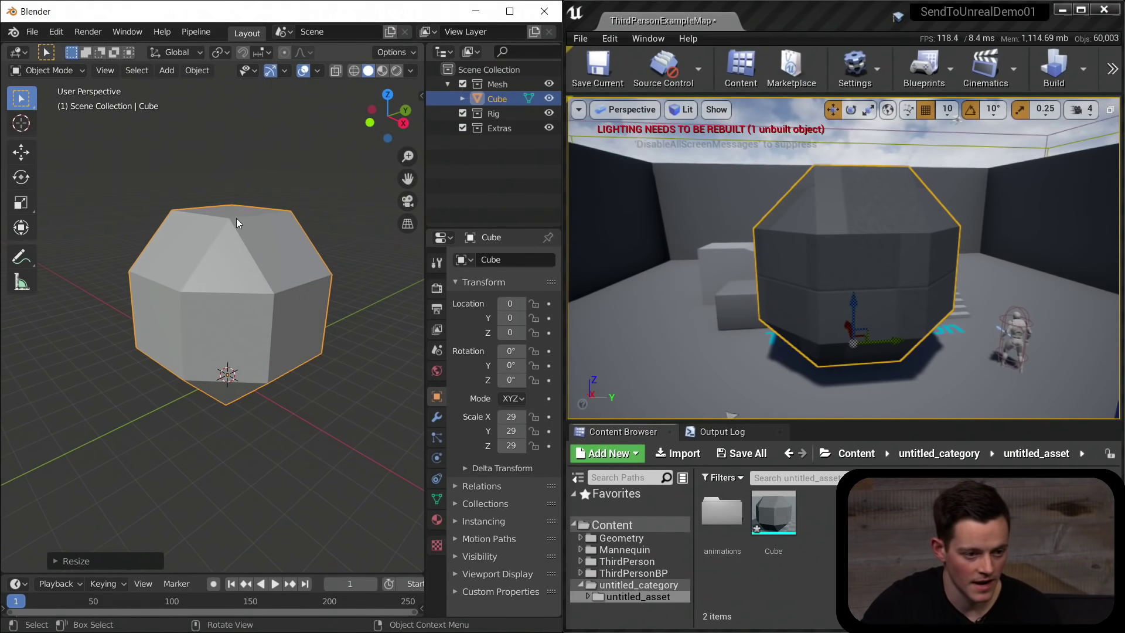
middle_click_drag(356, 185, 339, 202)
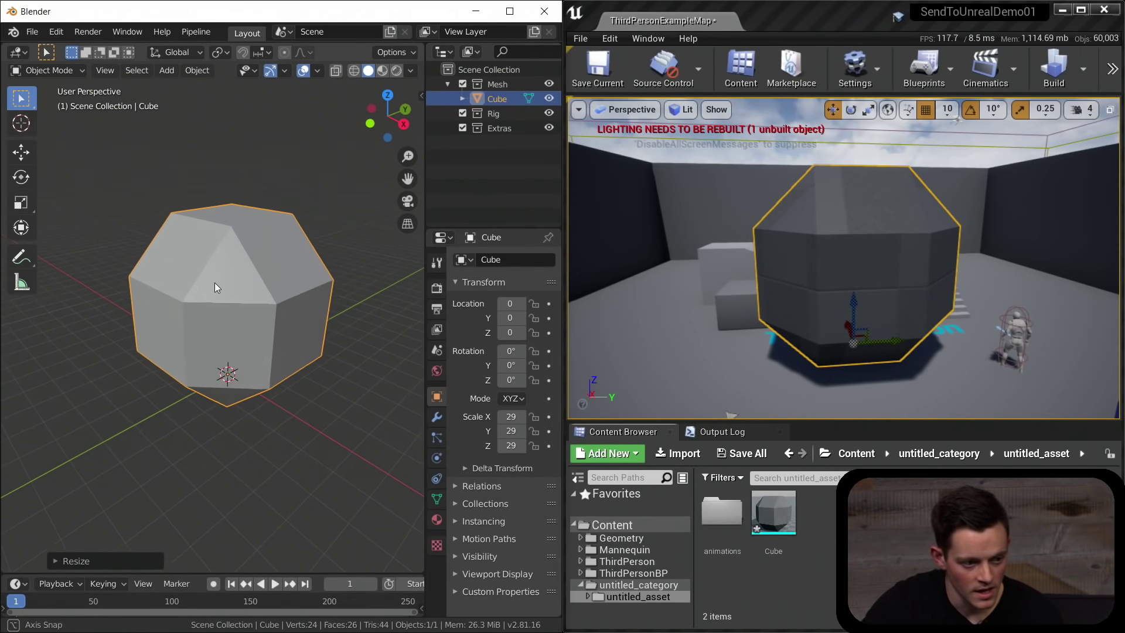
Move the faceted cube to the Mesh collection.
middle_click_drag(215, 282, 221, 281)
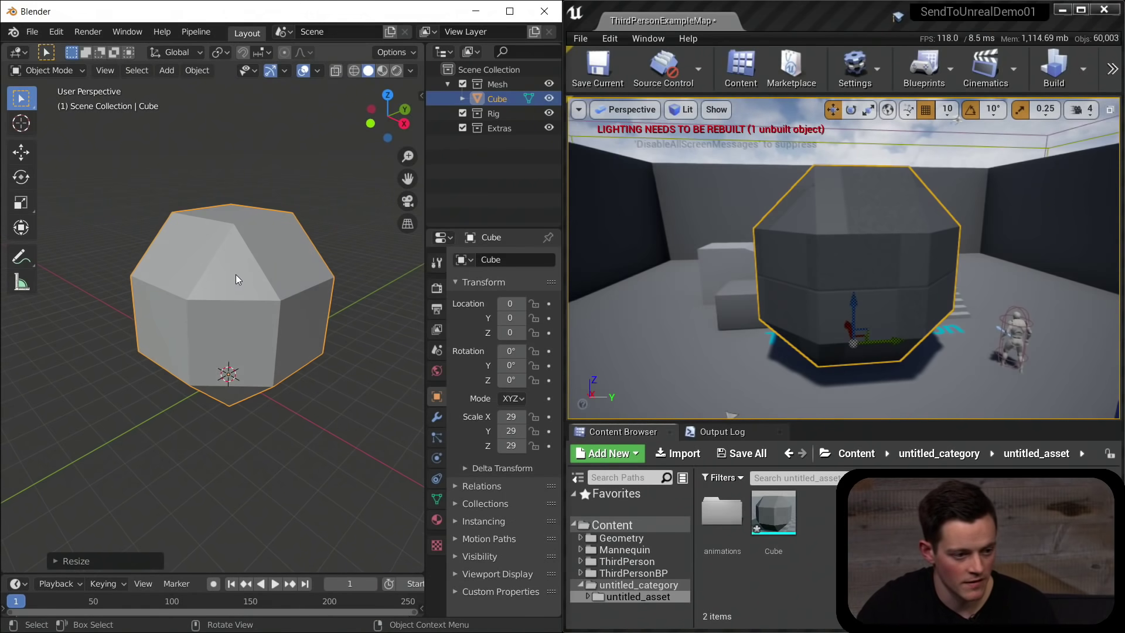
key("m")
left_click(234, 274)
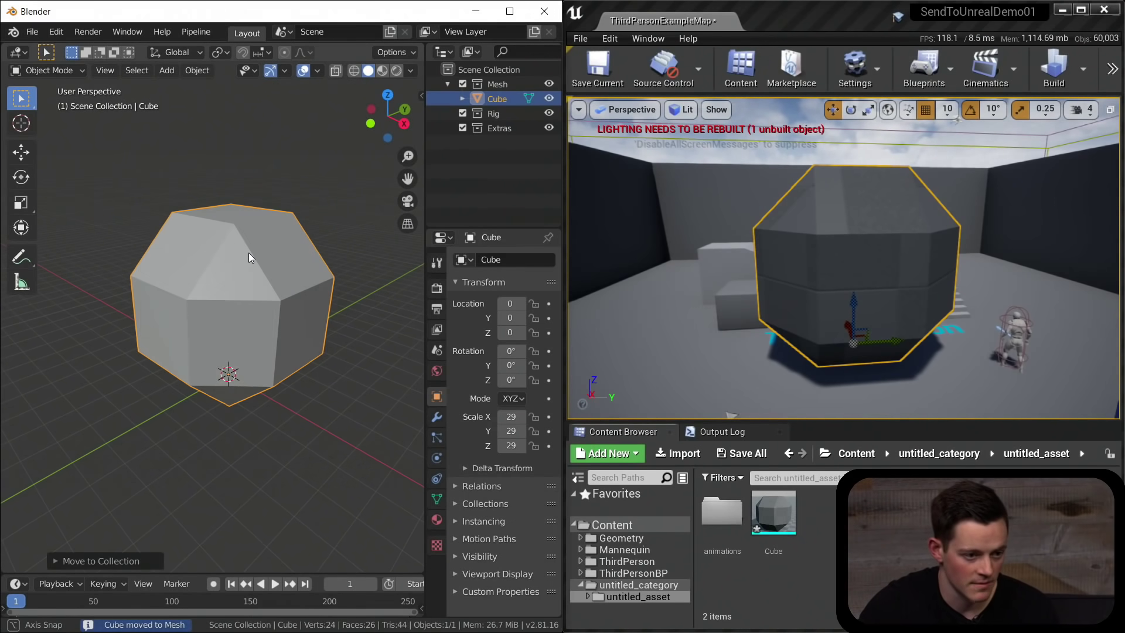
Move the cube out of the Mesh collection to the Scene Collection and try sending it to Unreal.
middle_click_drag(248, 253, 245, 251)
key("m")
left_click(244, 225)
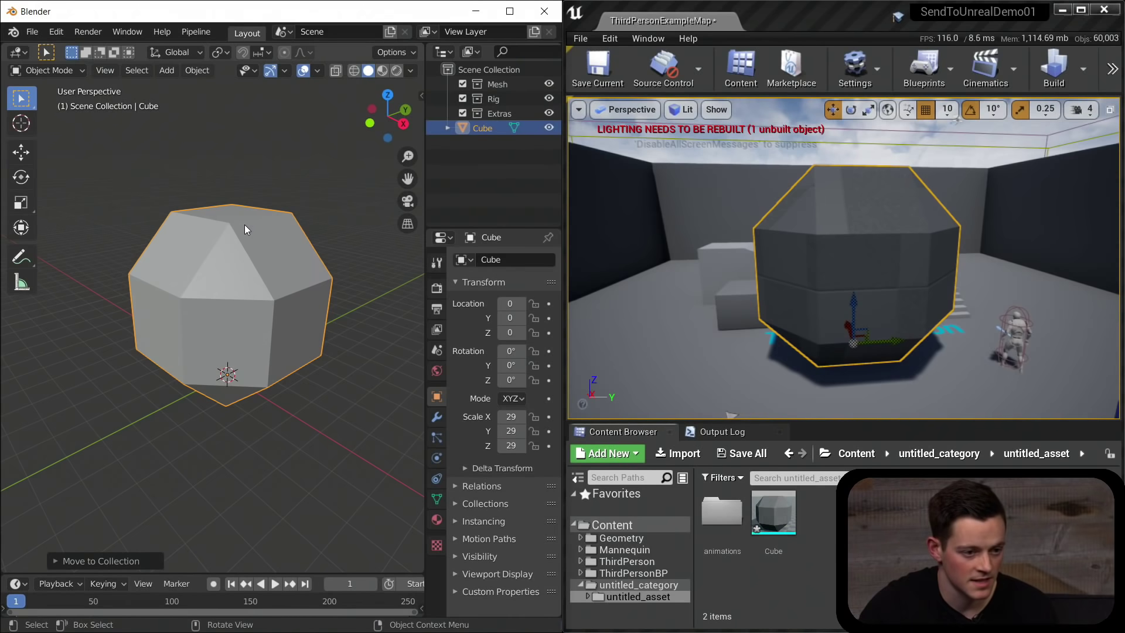
middle_click_drag(233, 142, 236, 143)
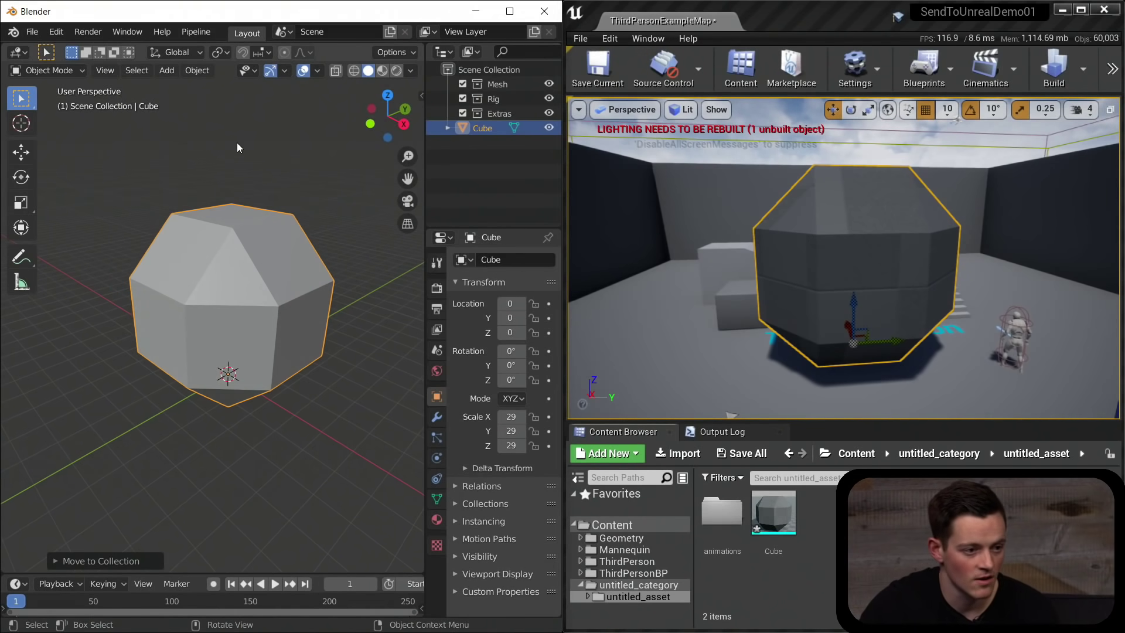
left_click(197, 31)
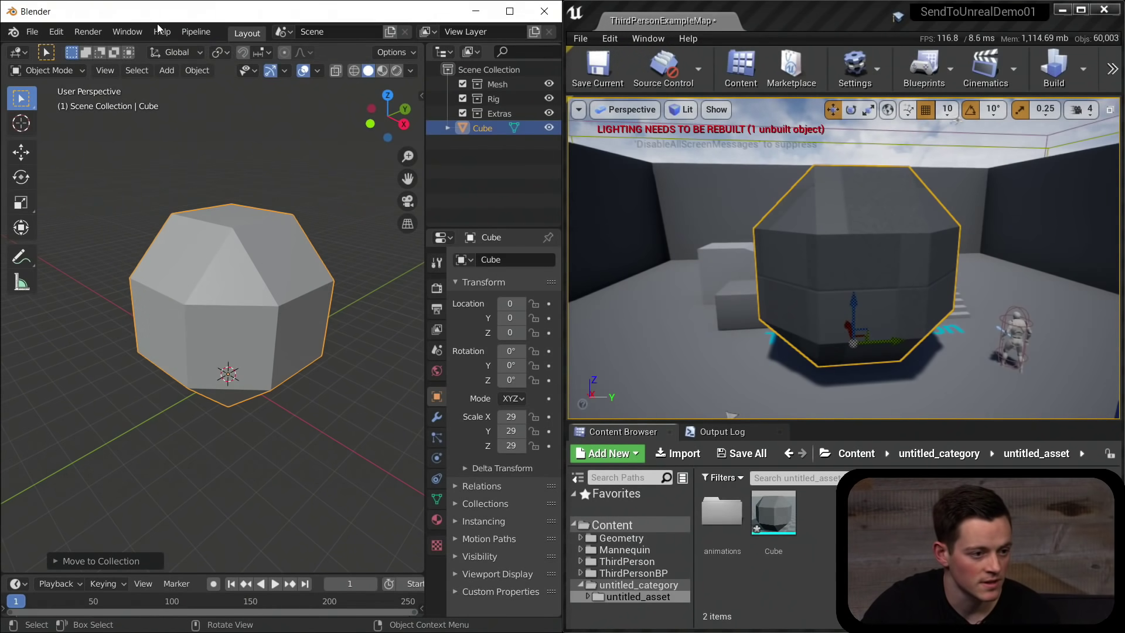
left_click(185, 33)
mouse_move(246, 44)
left_click(290, 51)
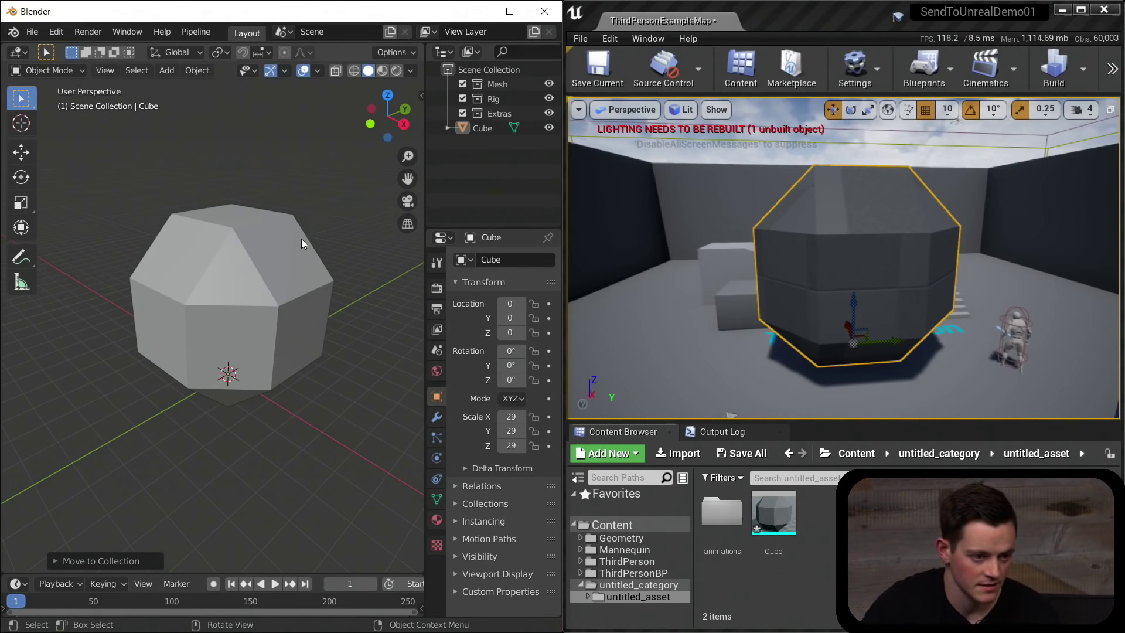
Reselect the faceted cube and move it back into the Mesh collection.
left_click(283, 246)
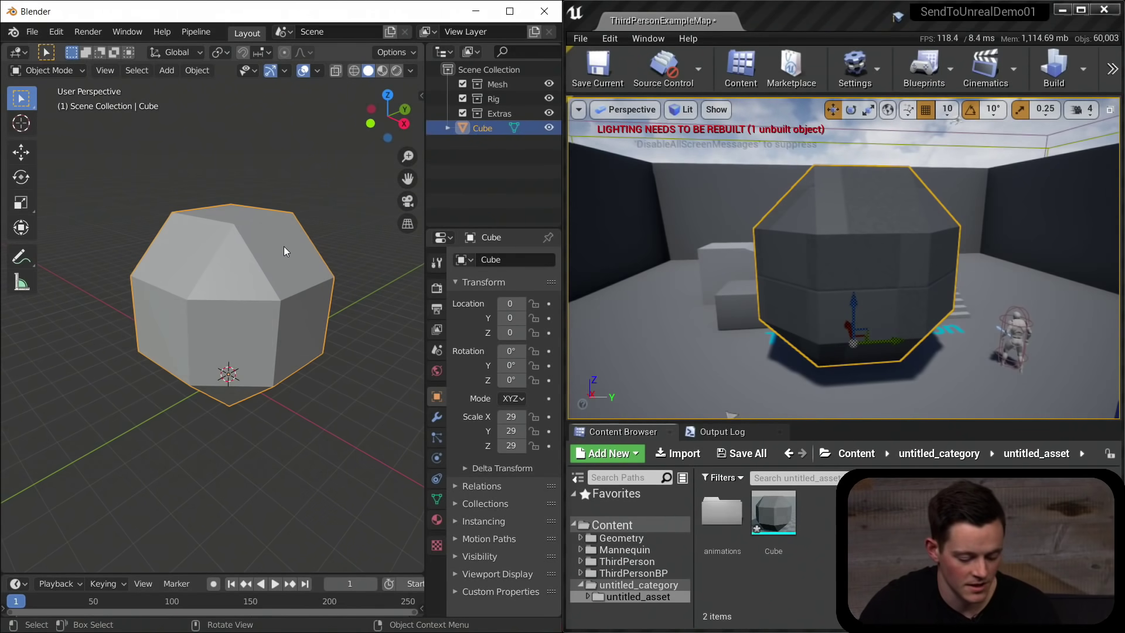
key("m")
left_click(269, 264)
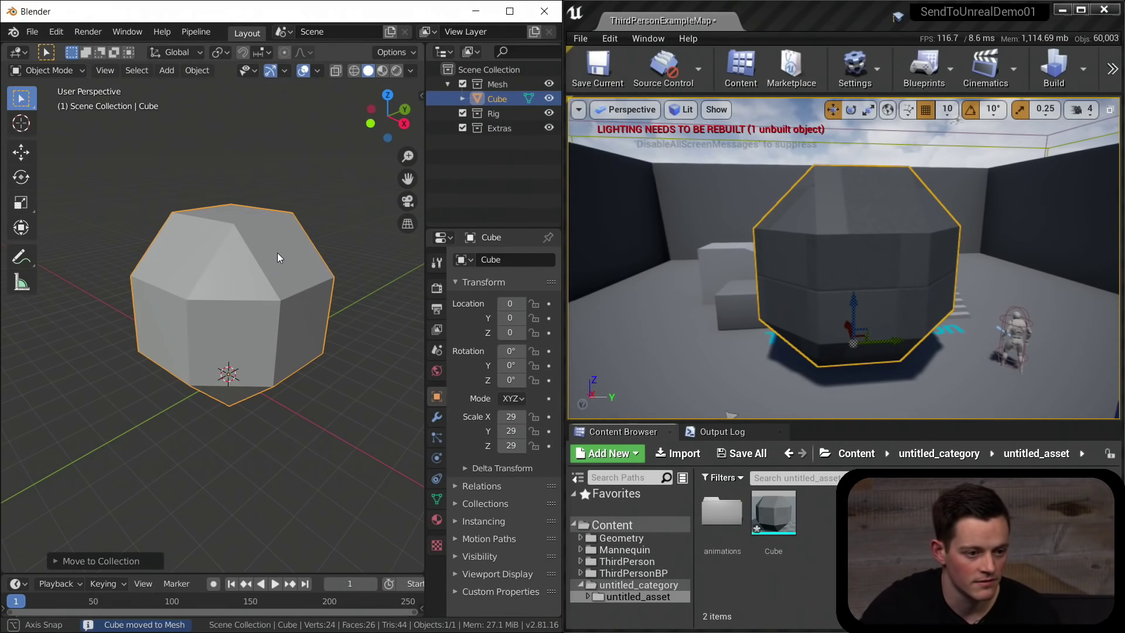
middle_click_drag(277, 252, 278, 252)
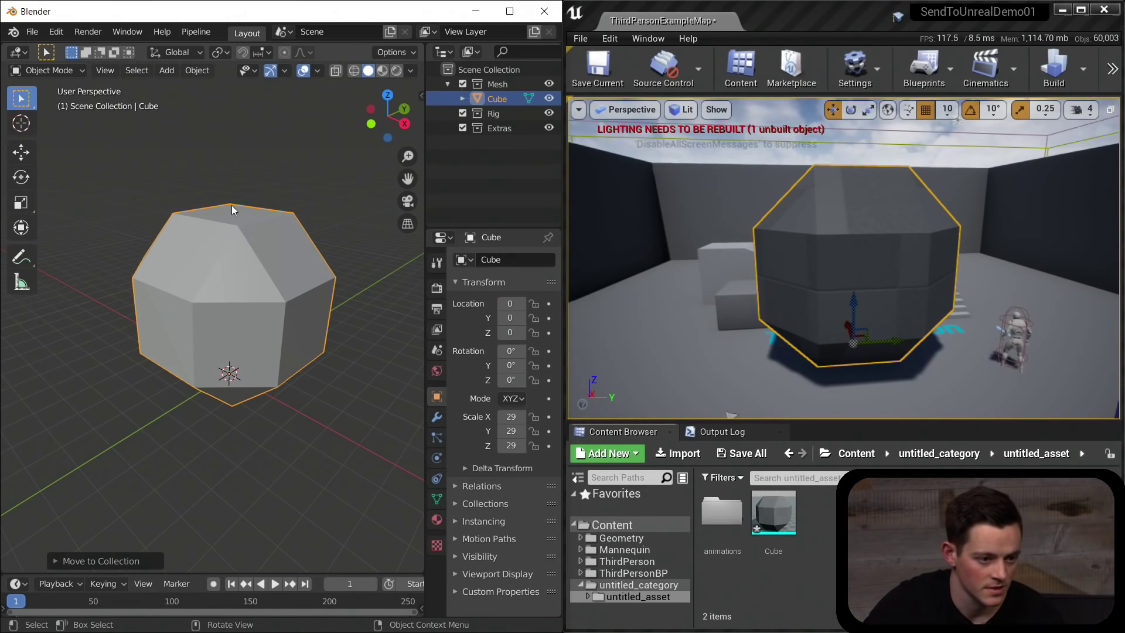
middle_click_drag(231, 206, 233, 236)
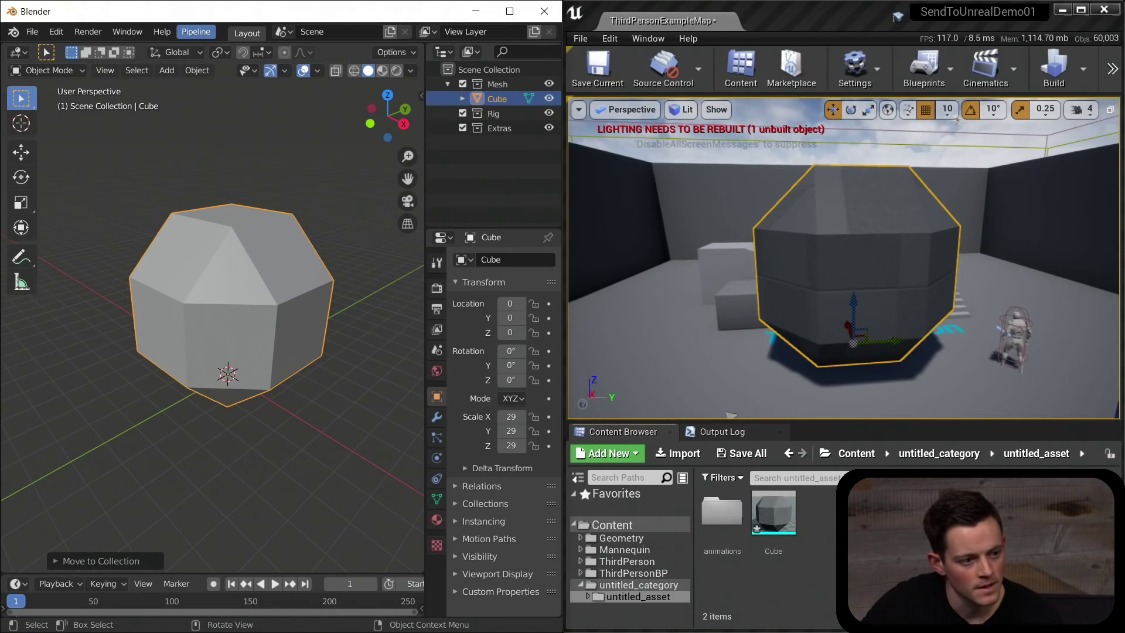
Check the Send to Unreal export command and its shortcut without running it.
left_click(198, 31)
mouse_move(203, 47)
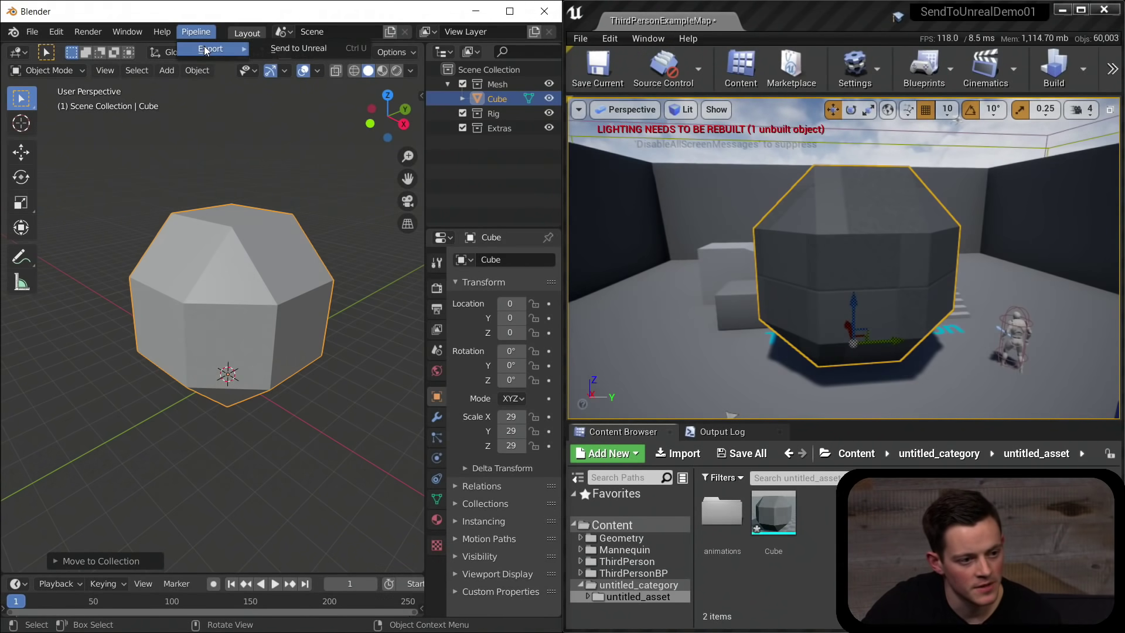
right_click(312, 47)
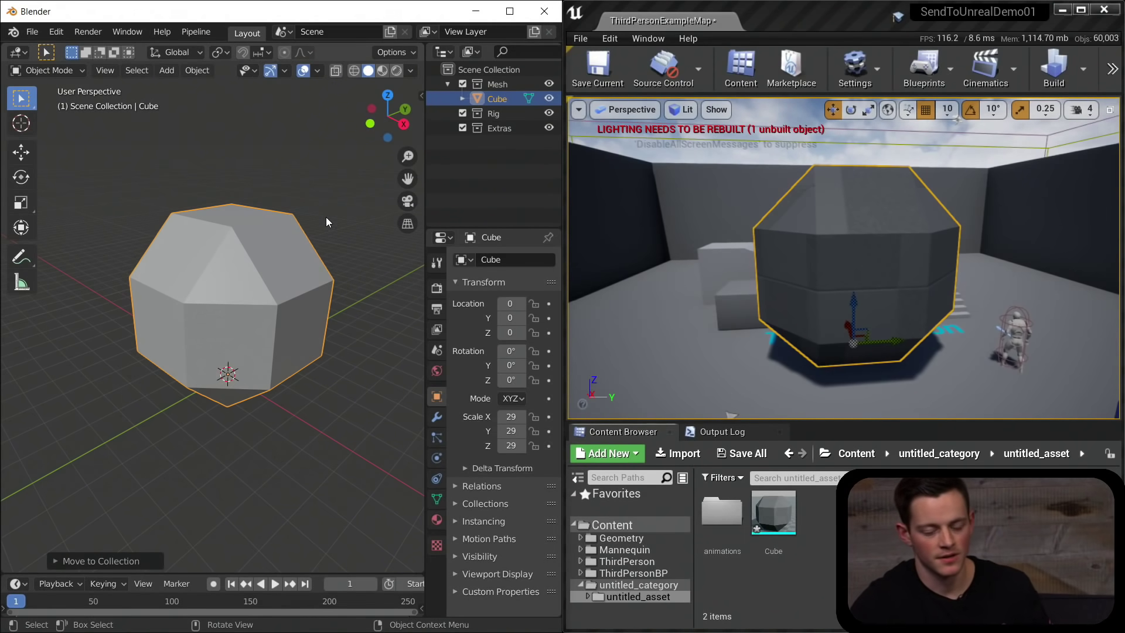
middle_click_drag(278, 170, 276, 203)
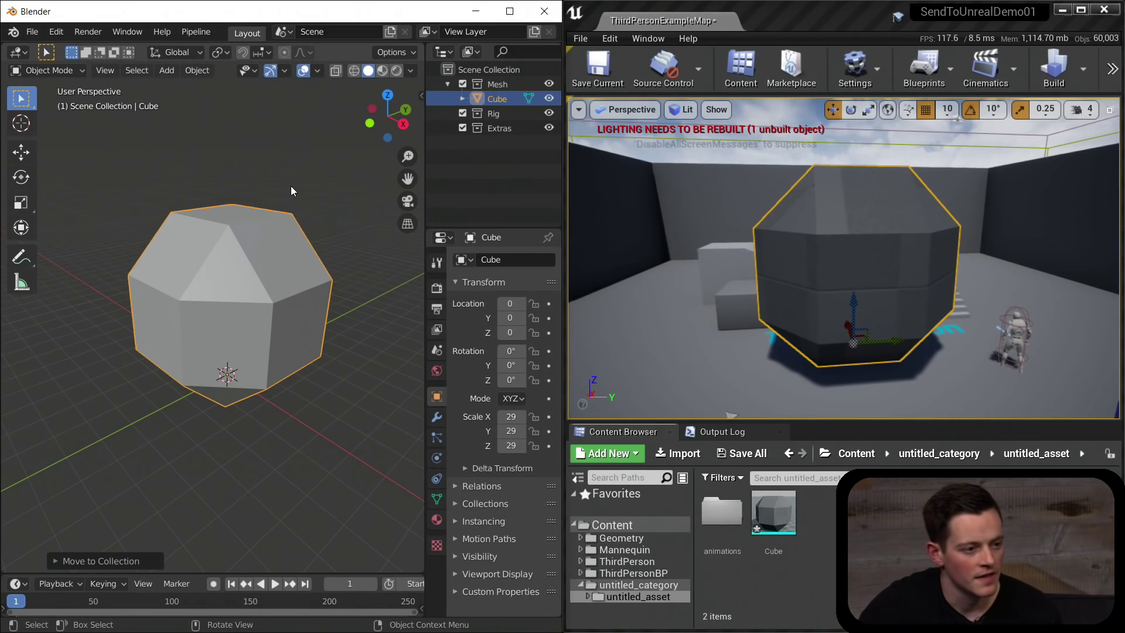
Open the recent file mesh_updates.blend without saving the current scene, and widen the outliner and properties area.
left_click(36, 34)
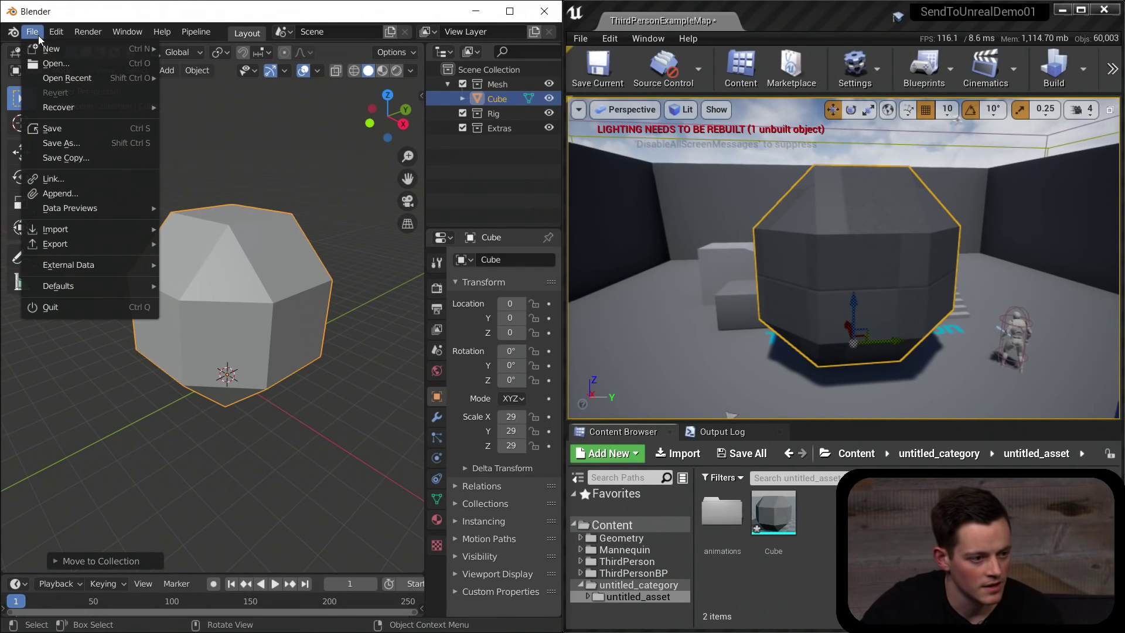
mouse_move(68, 78)
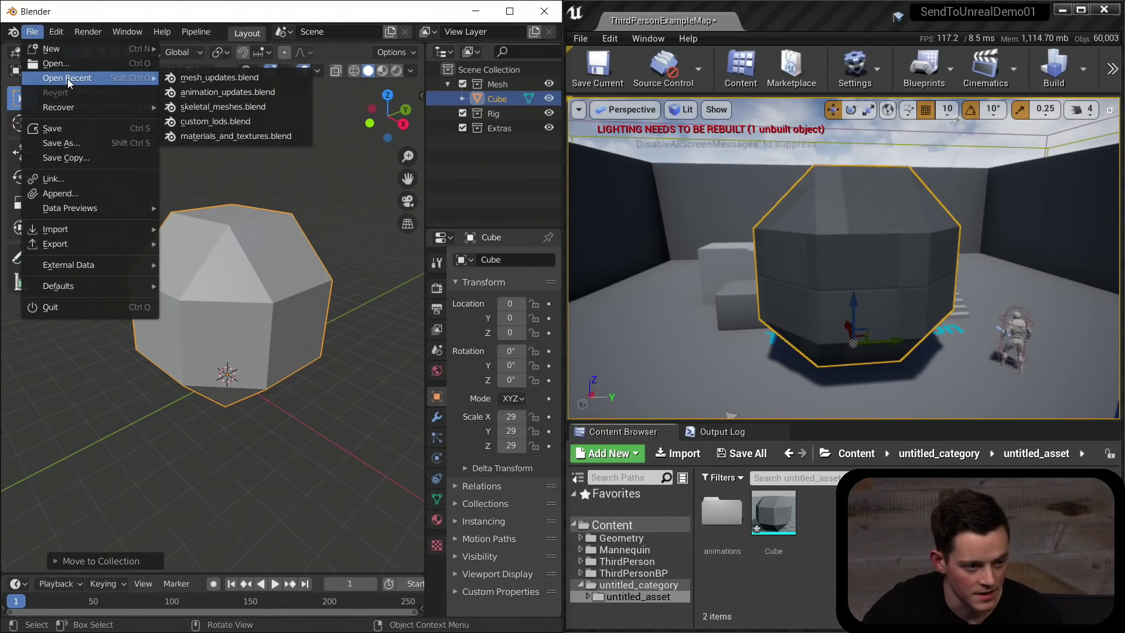
left_click(233, 81)
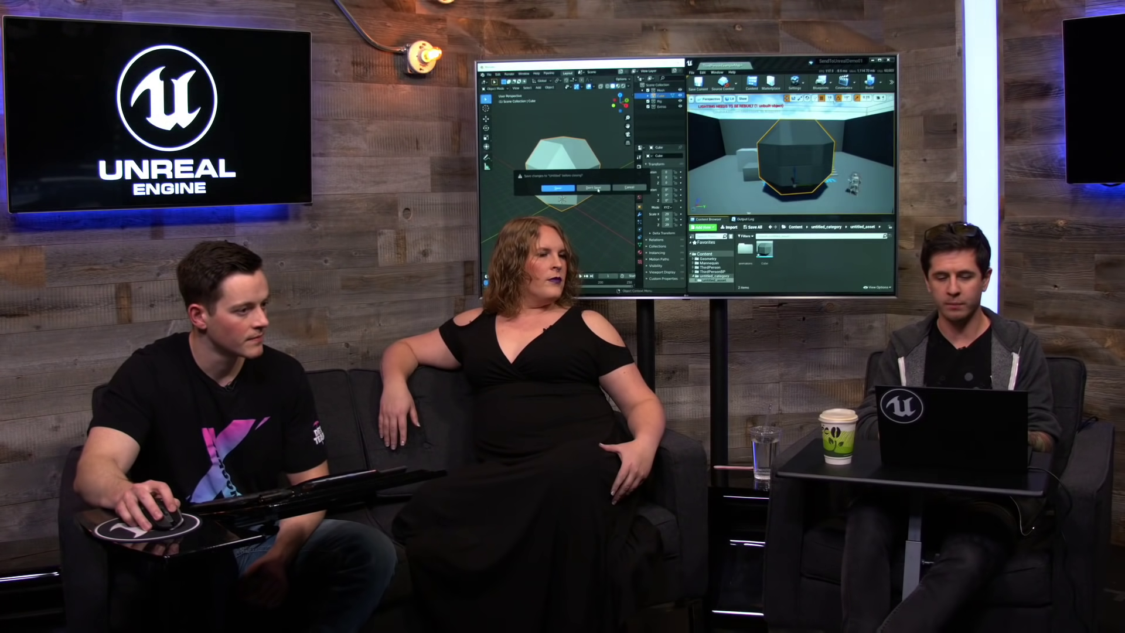
left_click(593, 187)
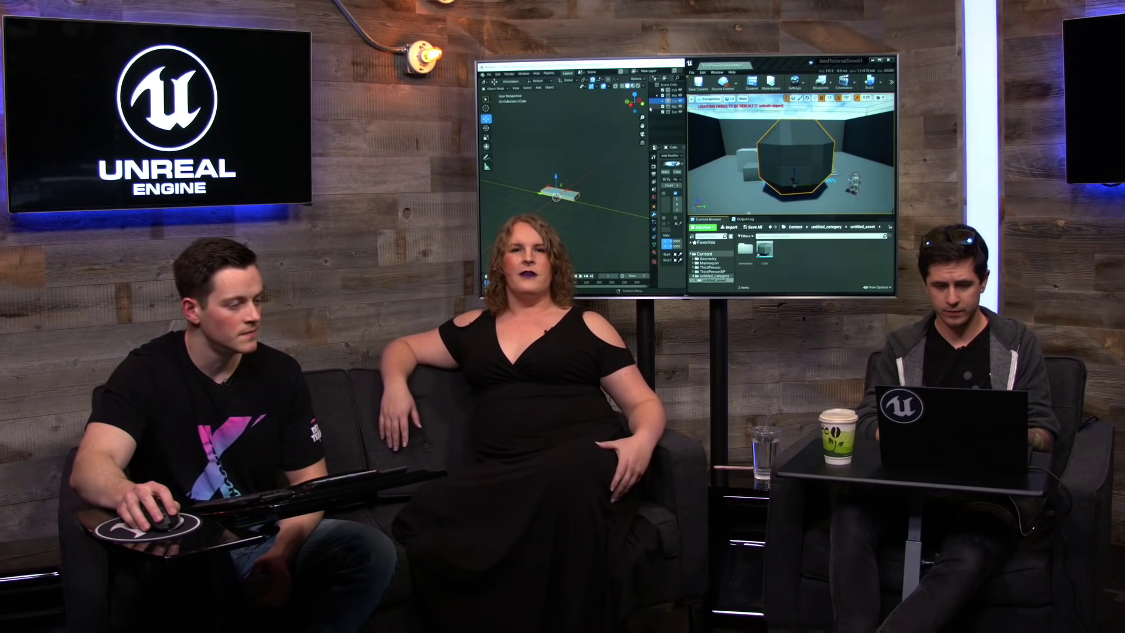
left_click_drag(647, 105, 628, 107)
scroll(580, 169, "up", 1)
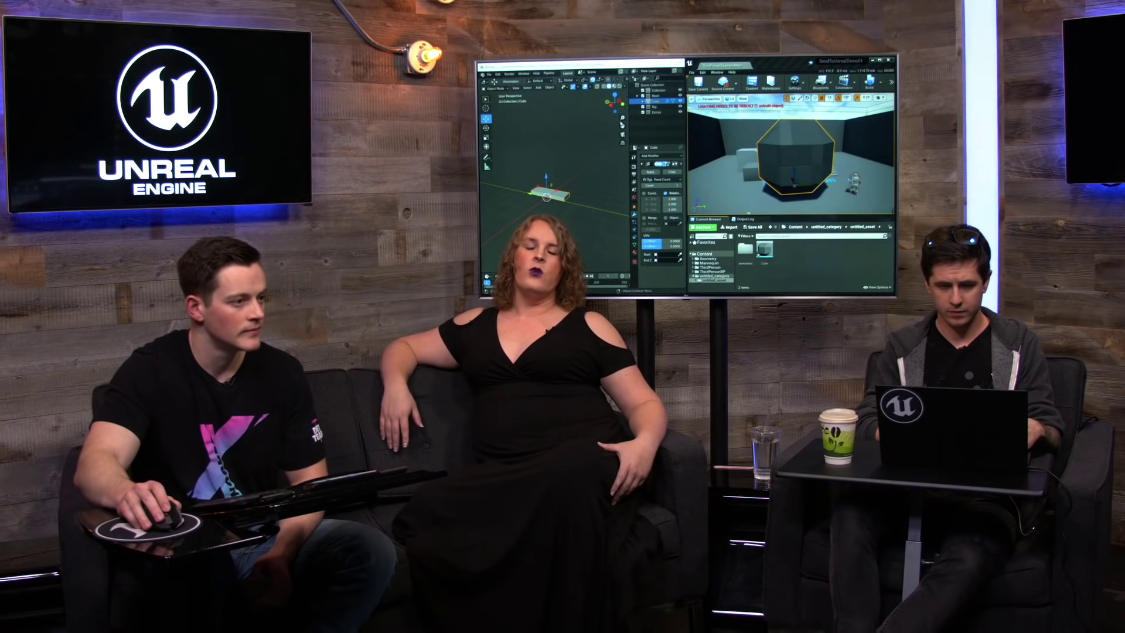
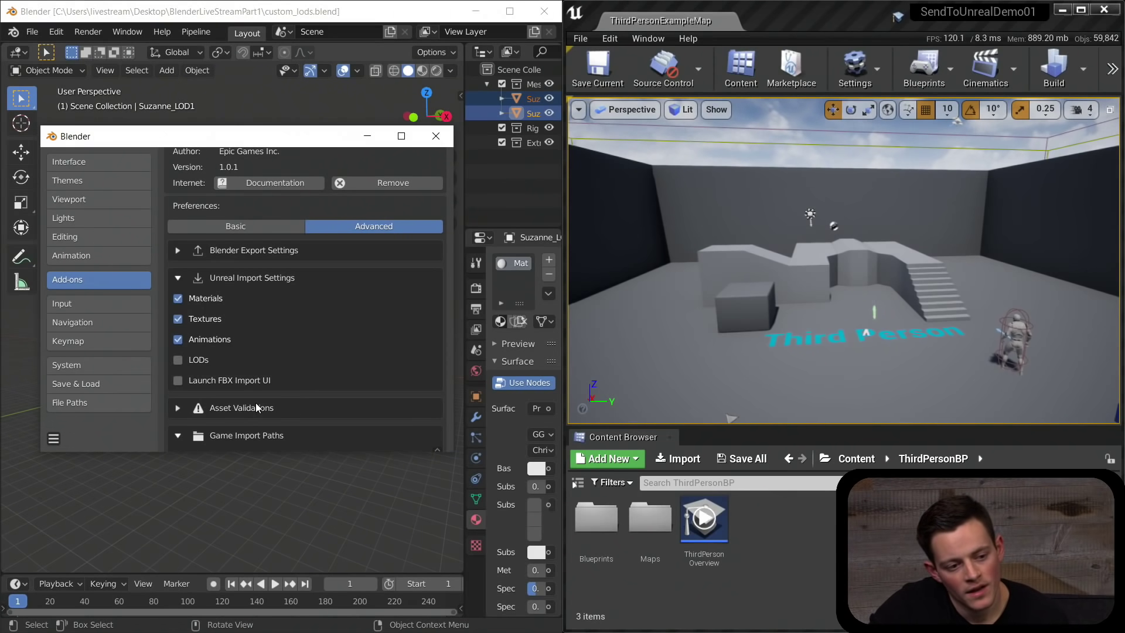
Enable LODs under Unreal Import Settings and Check asset LOD names under Asset Validations, and close the preferences.
left_click_drag(173, 138, 198, 76)
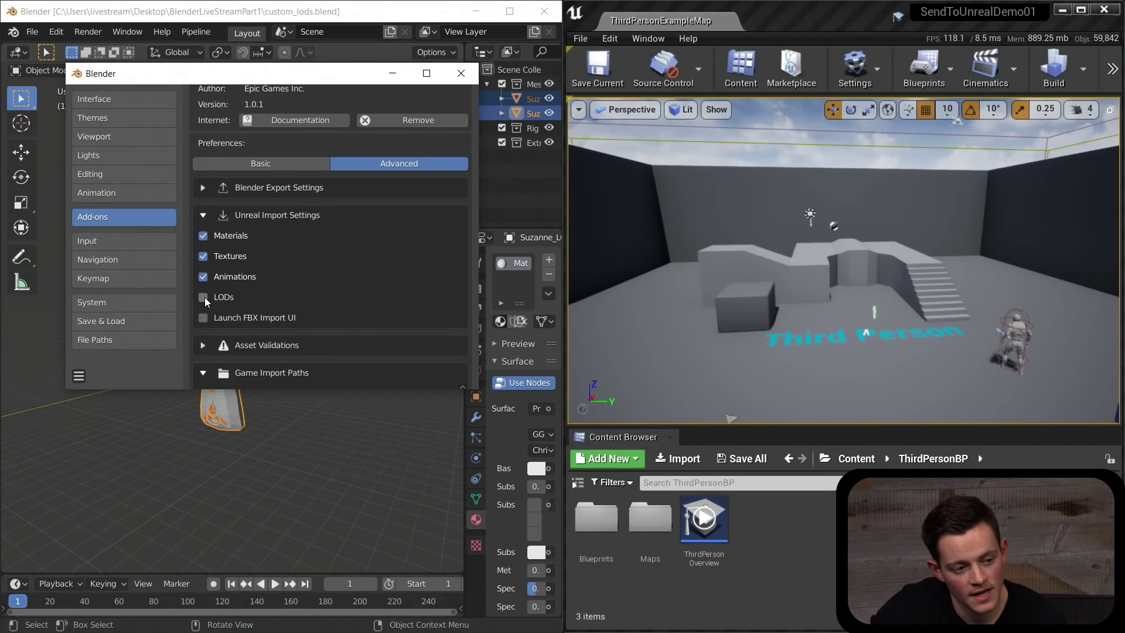
scroll(293, 282, "down", 4)
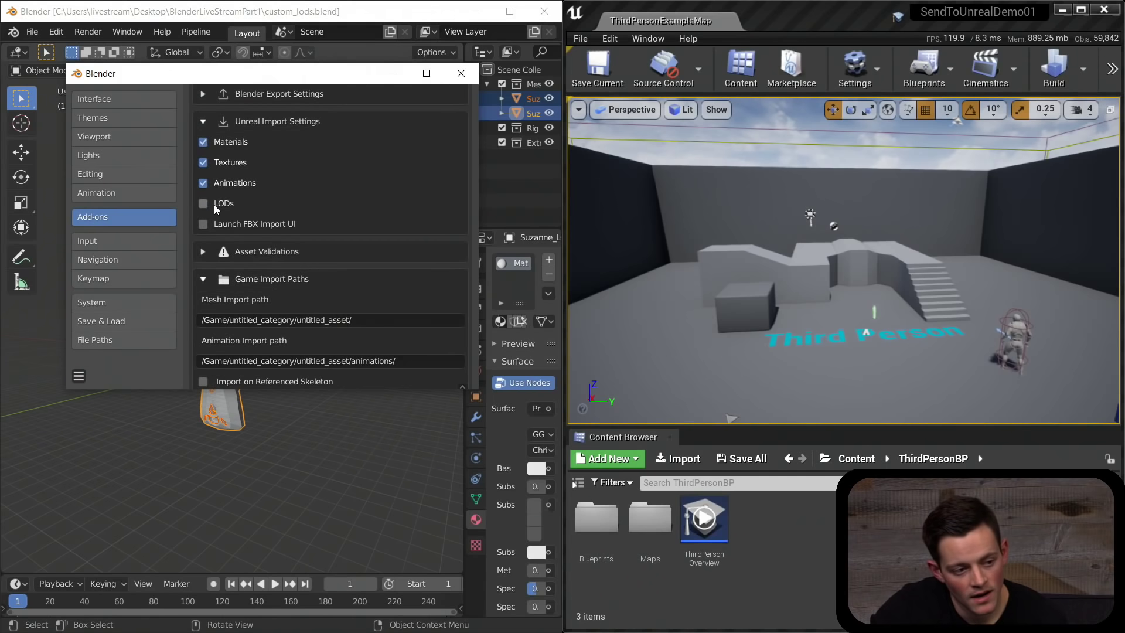
left_click(203, 253)
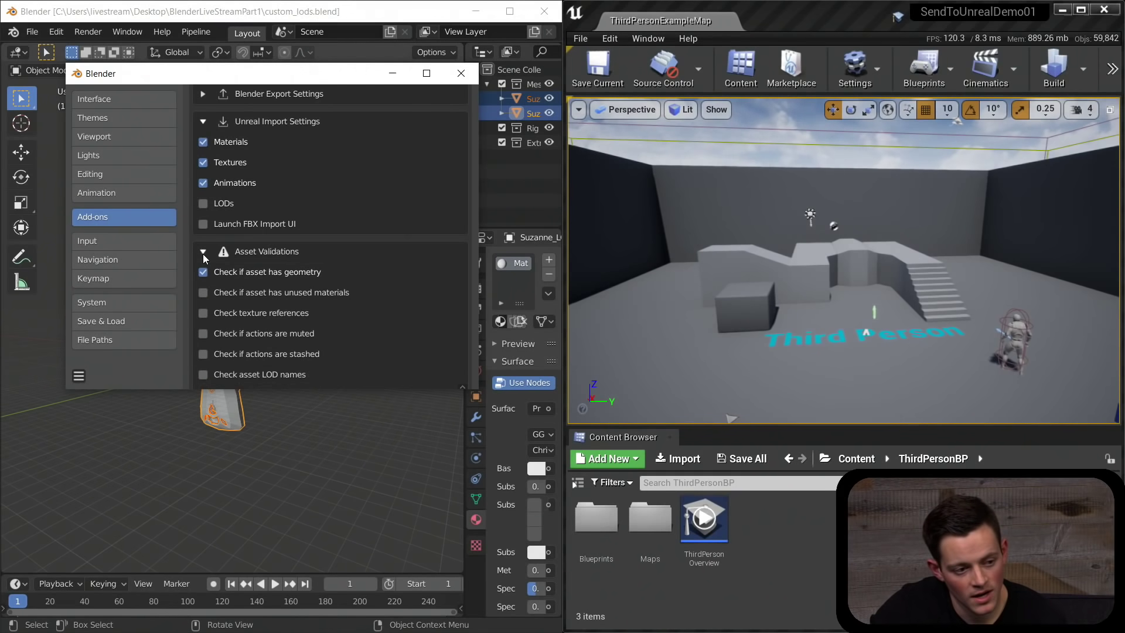
scroll(252, 308, "down", 2)
scroll(252, 307, "down", 1)
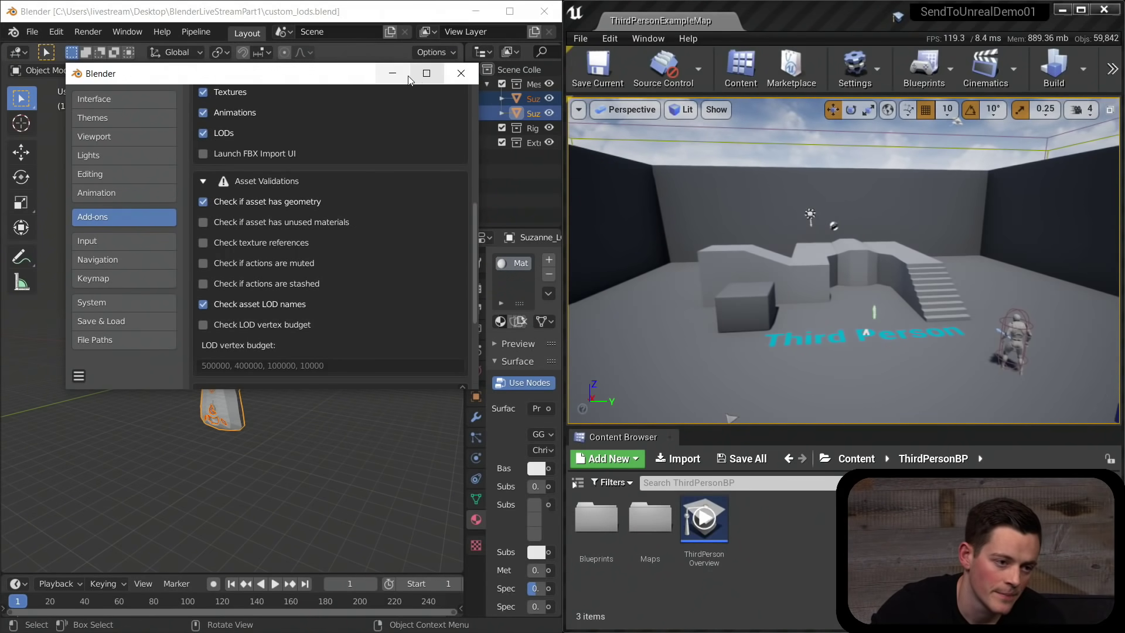
left_click(461, 73)
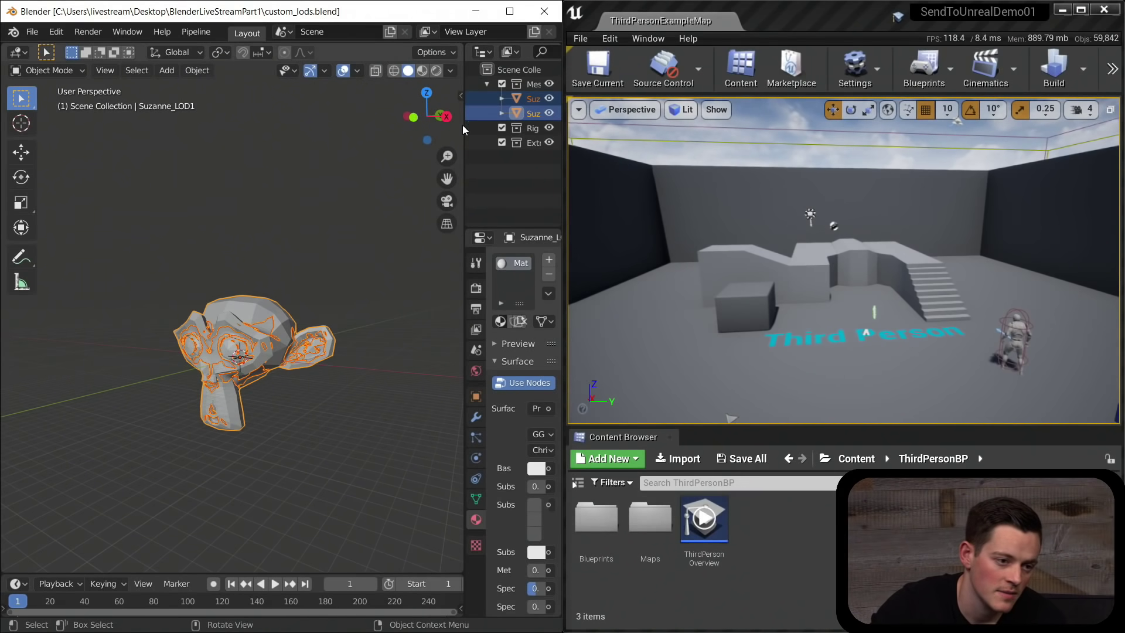
Widen the outliner and properties area so the full Suzanne object names can be read.
left_click_drag(464, 127, 395, 127)
middle_click_drag(255, 388, 249, 397)
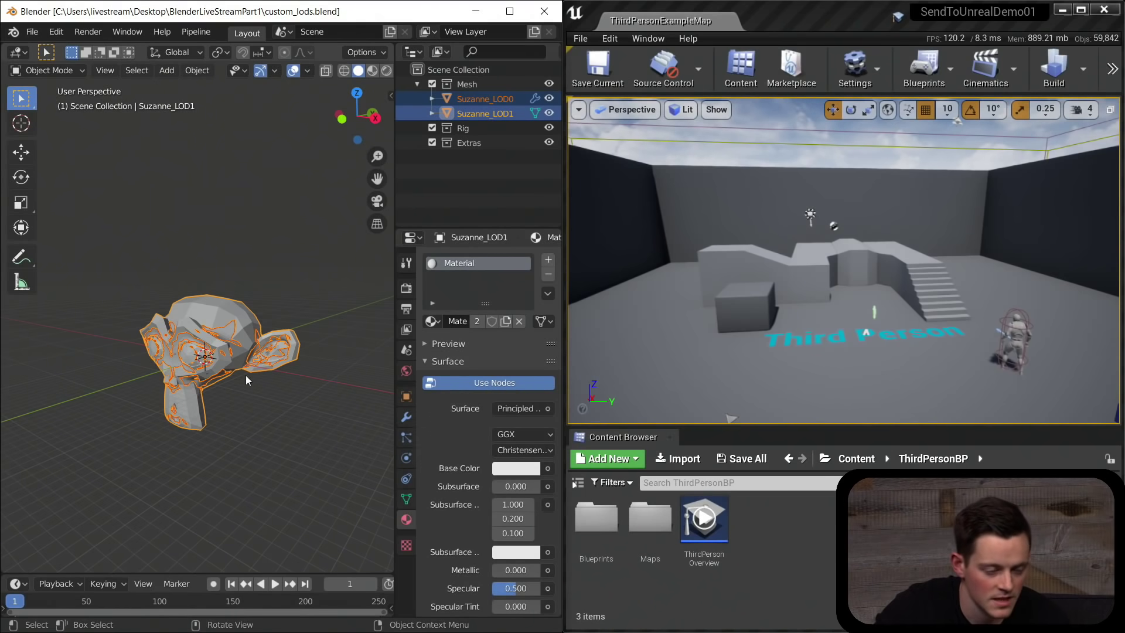
middle_click_drag(228, 382, 239, 382)
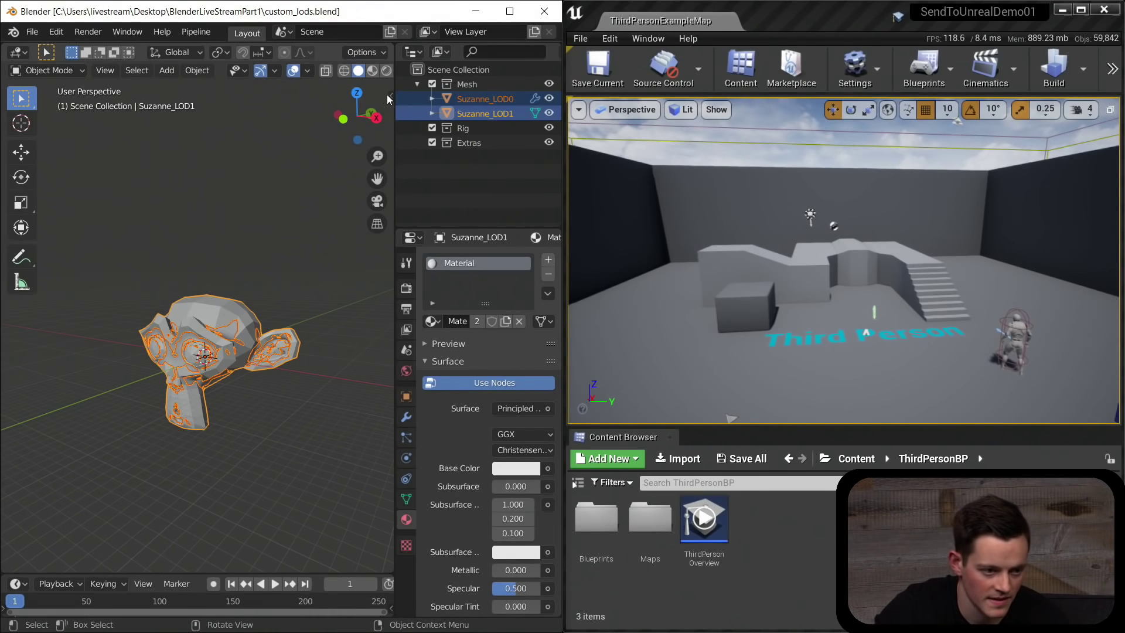
Compare the Suzanne_LOD0 and Suzanne_LOD1 meshes by hiding each in turn and showing it again.
left_click(475, 99)
left_click(550, 114)
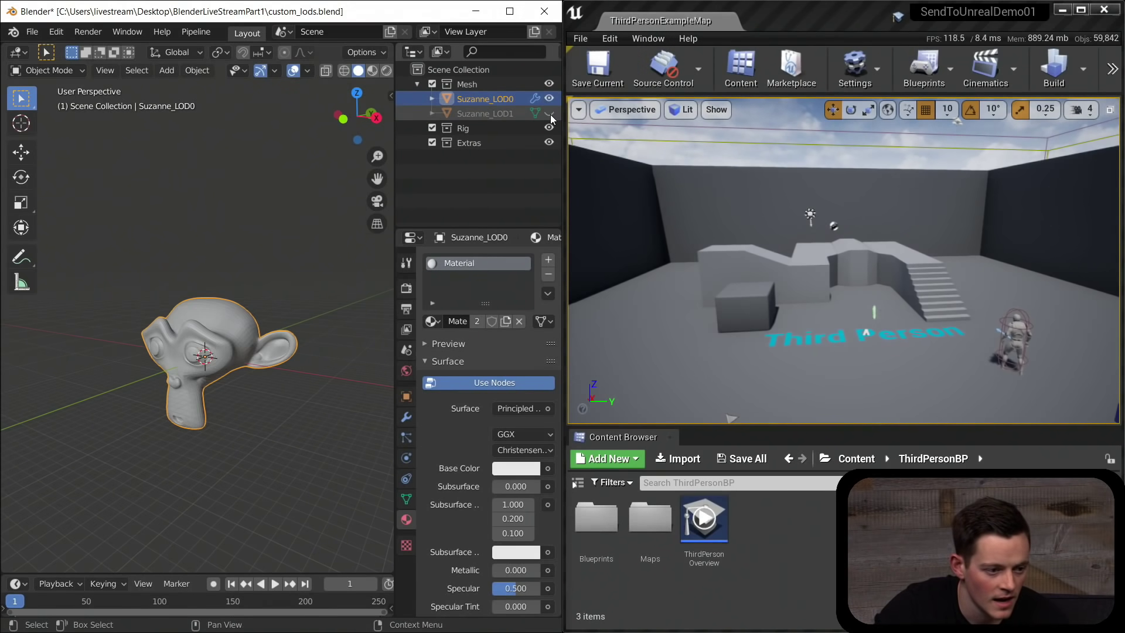
left_click(550, 114)
left_click(551, 99)
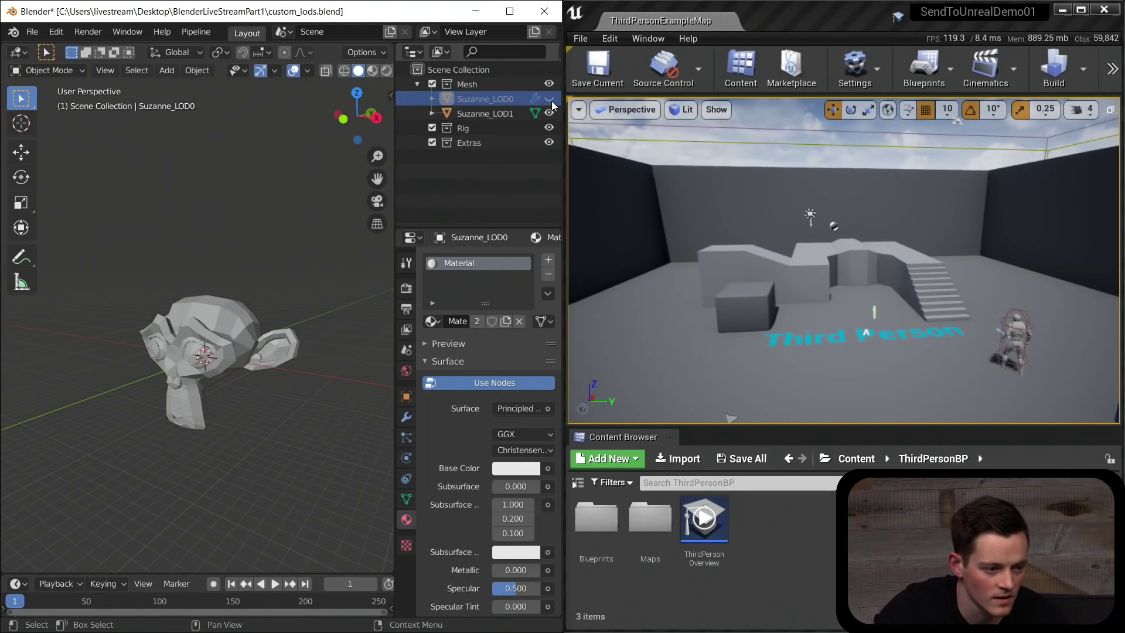
left_click(549, 99)
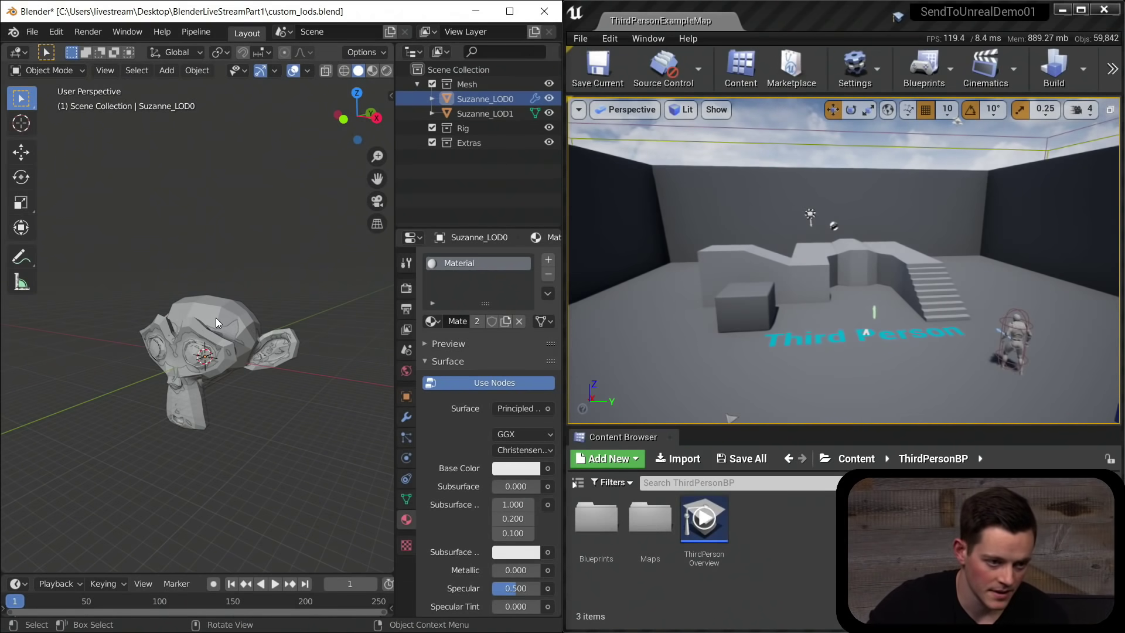
Rename Suzanne_LOD0 to Suzanne_LOD0asksdk and try sending it to Unreal to test the LOD name validation.
double_click(518, 98)
type("asksdk")
key("Return")
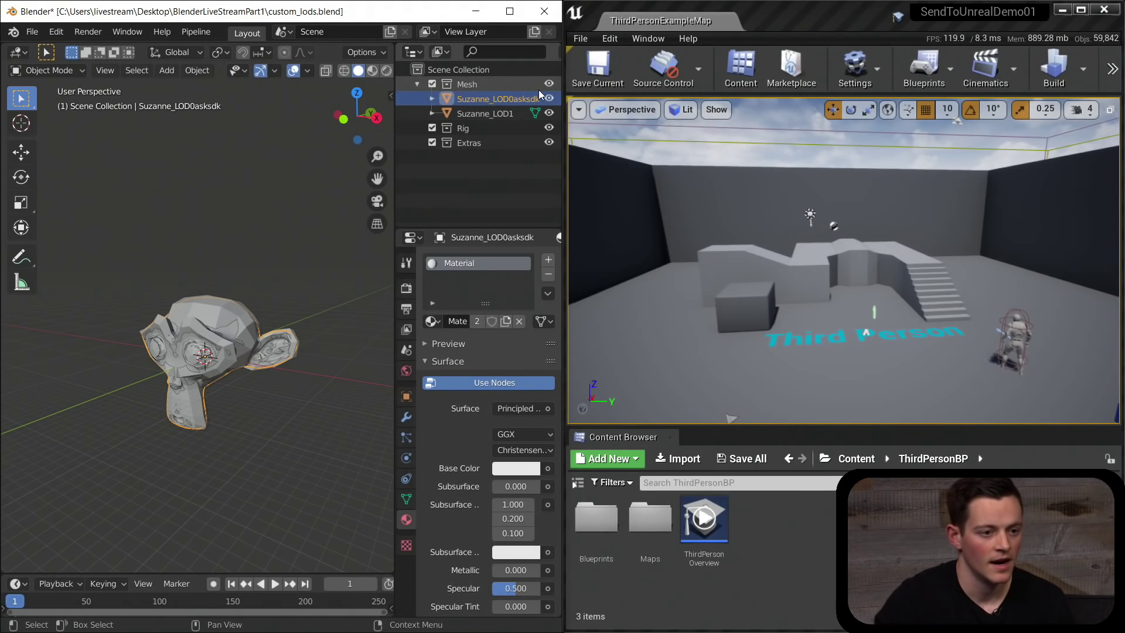
left_click(206, 34)
mouse_move(213, 50)
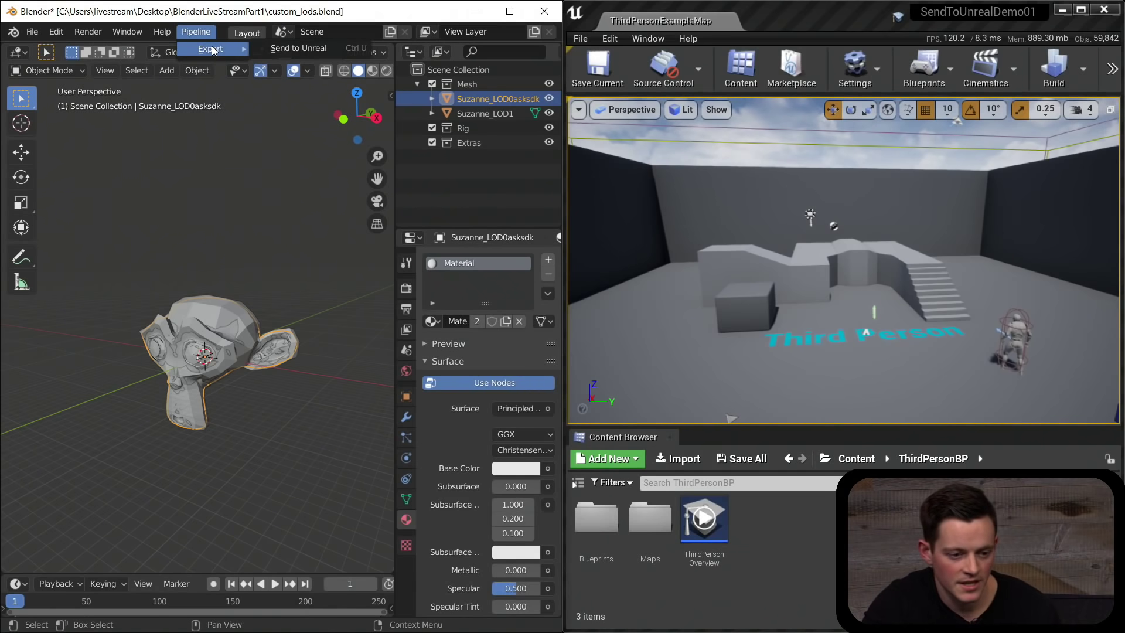
left_click(293, 47)
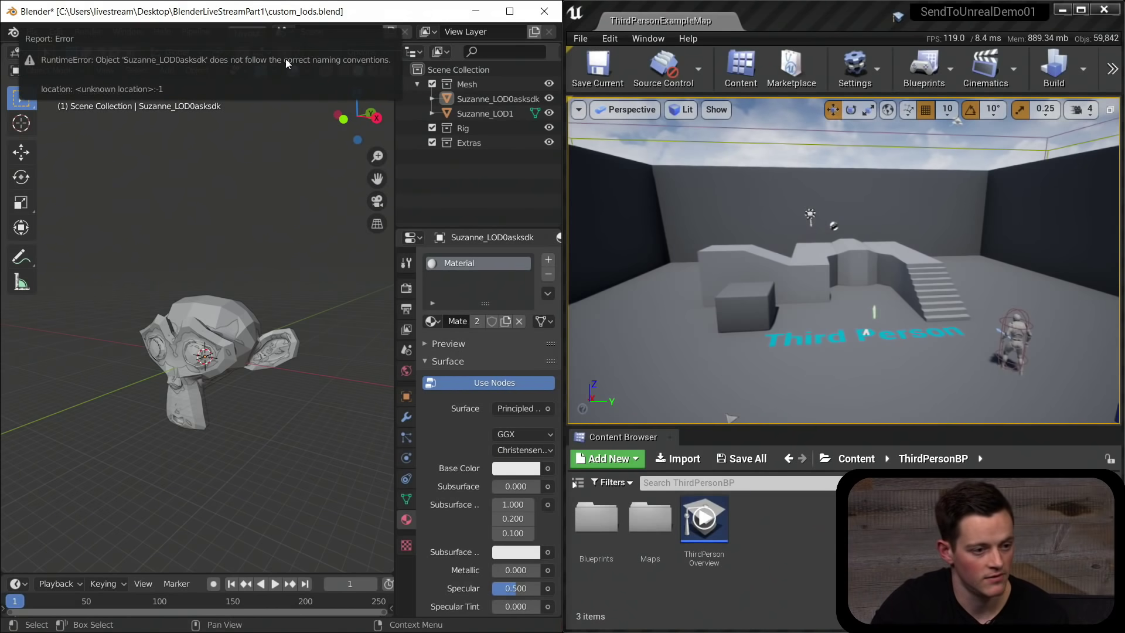
Remove the extra suffix so the high-detail monkey mesh is named Suzanne_LOD0 again.
left_click(508, 101)
double_click(512, 98)
key("ctrl+a")
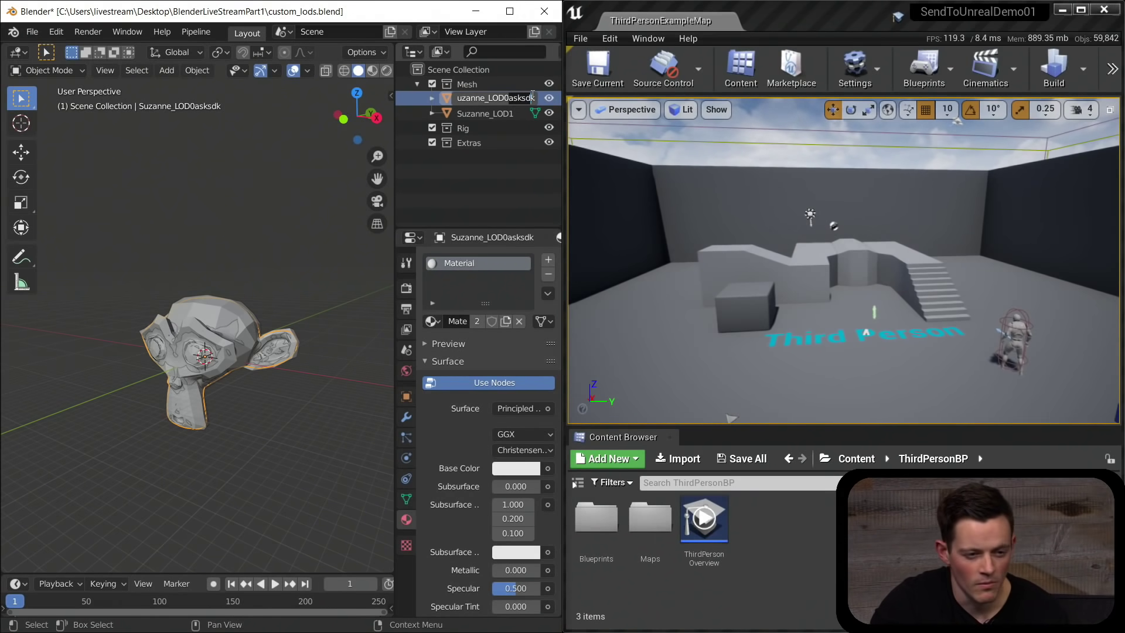
key("BackSpace")
key("BackSpace")
key("BackSpace")
key("BackSpace")
key("BackSpace")
key("BackSpace")
key("Return")
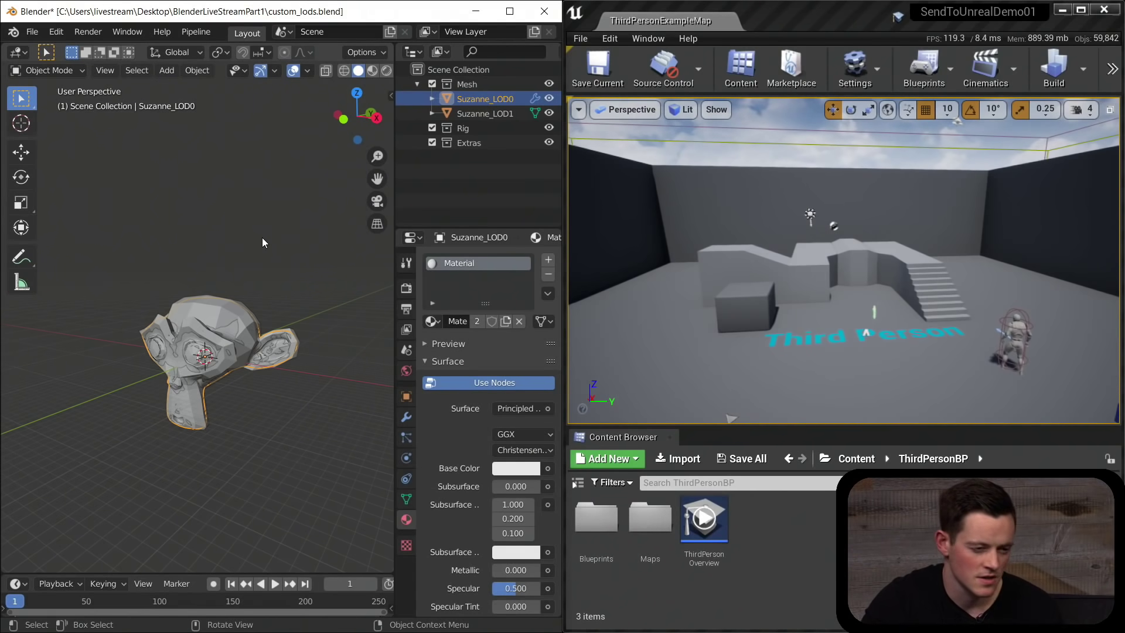
Send the Suzanne_LOD0 and Suzanne_LOD1 meshes to Unreal with the Send to Unreal export.
middle_click_drag(289, 289, 291, 286)
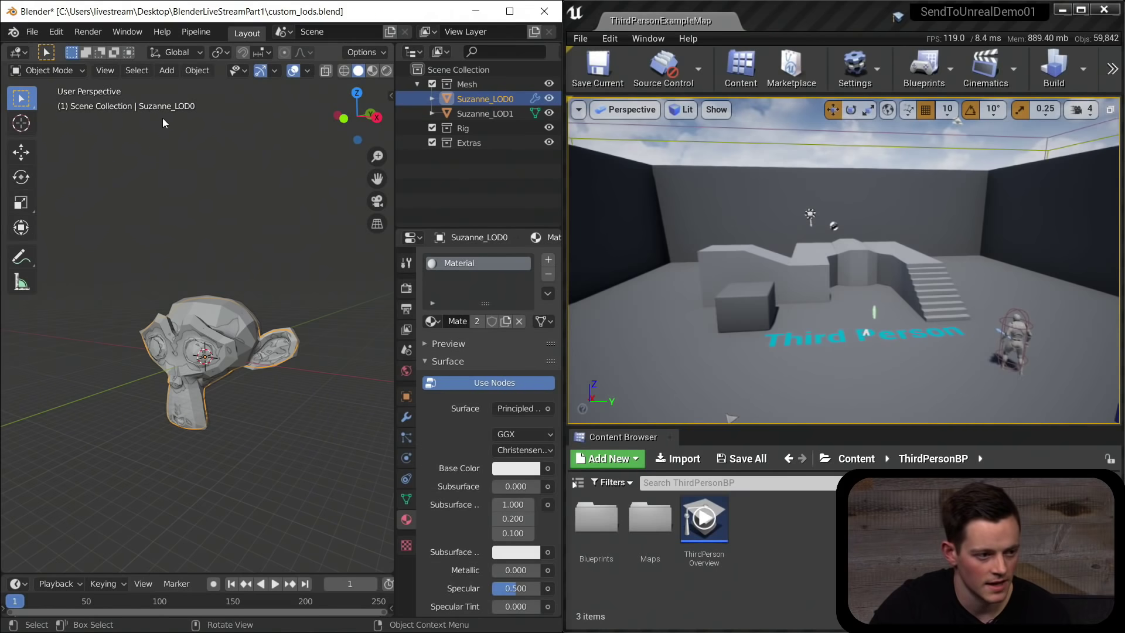
middle_click_drag(198, 244, 198, 242)
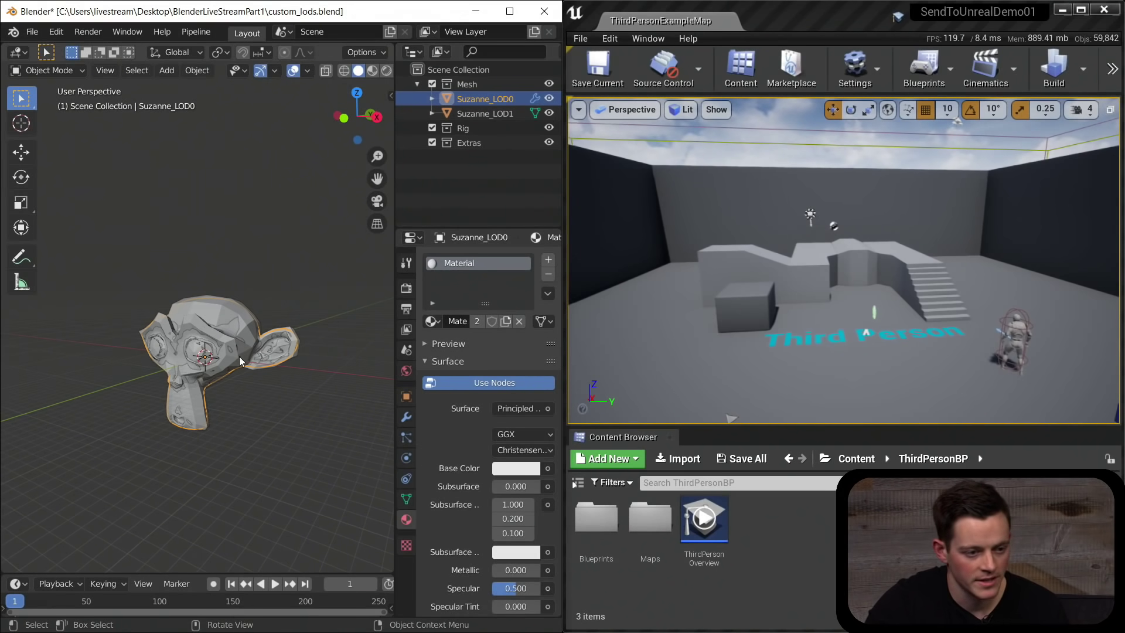
middle_click_drag(160, 301, 160, 301)
left_click(195, 32)
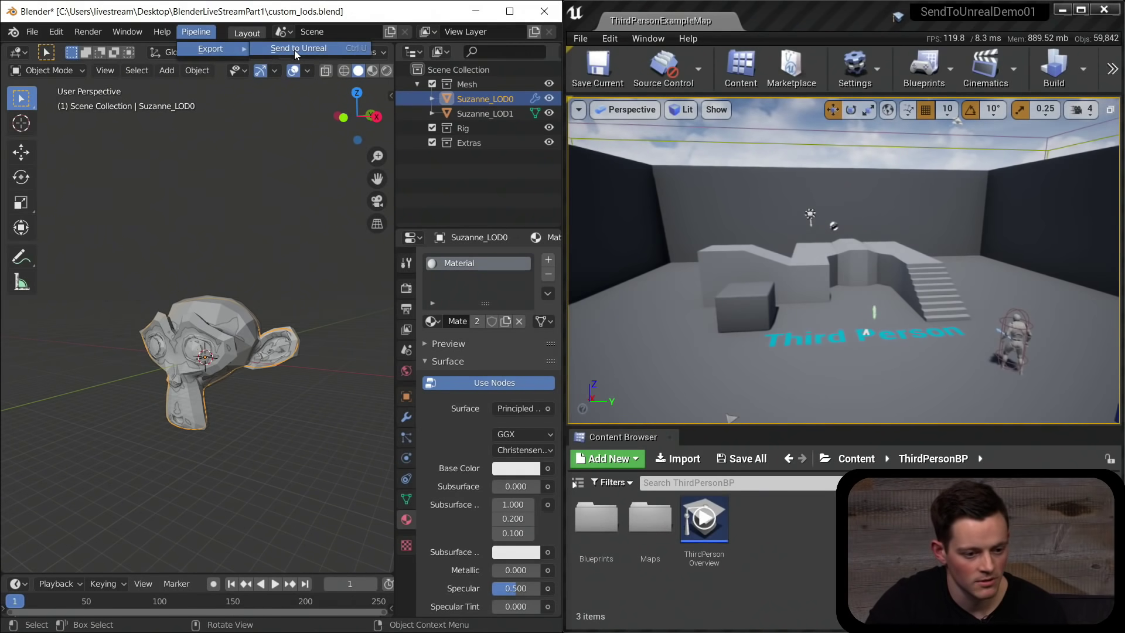
left_click(294, 49)
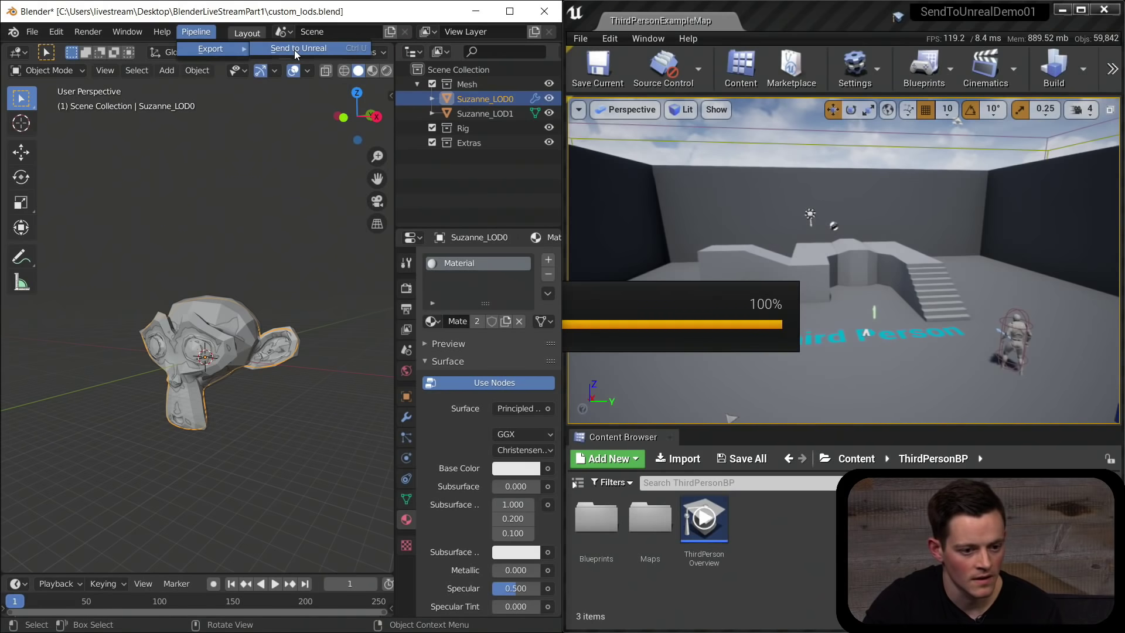
Switch to Unreal Editor and open the imported Suzanne static mesh from untitled_category/untitled_asset, with the content folder tree shown.
left_click(579, 484)
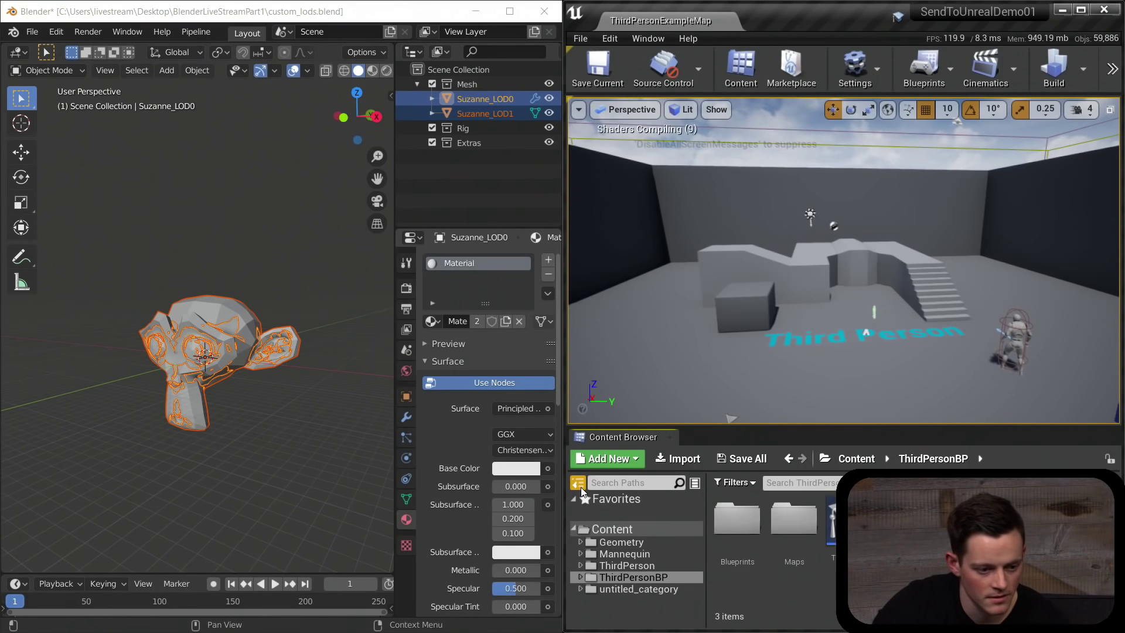
left_click(655, 590)
double_click(736, 516)
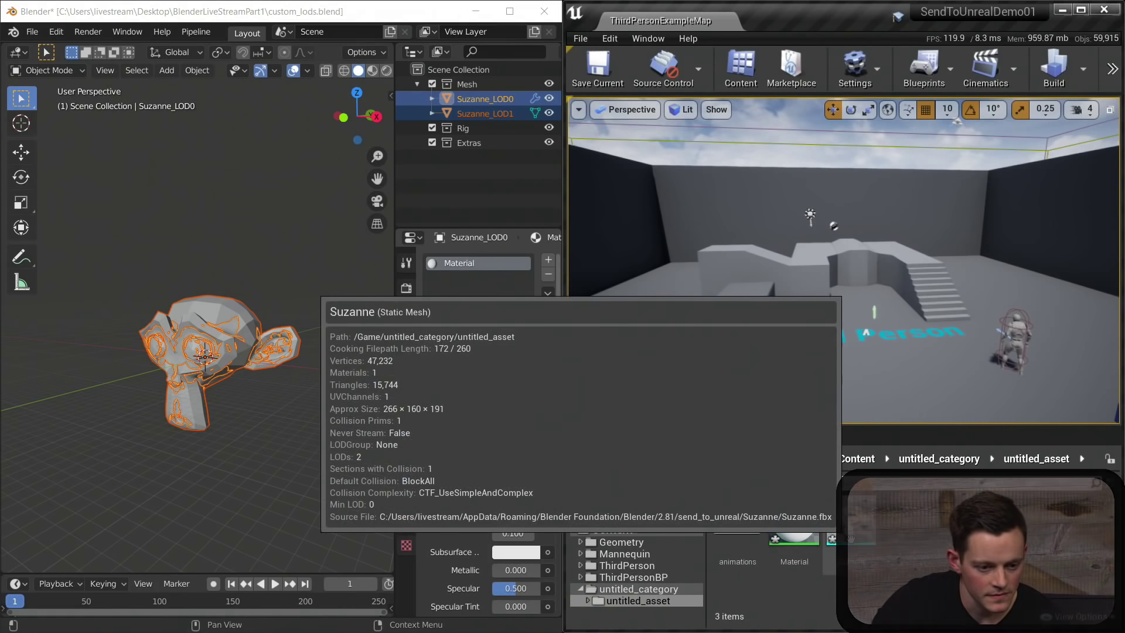
left_click(851, 537)
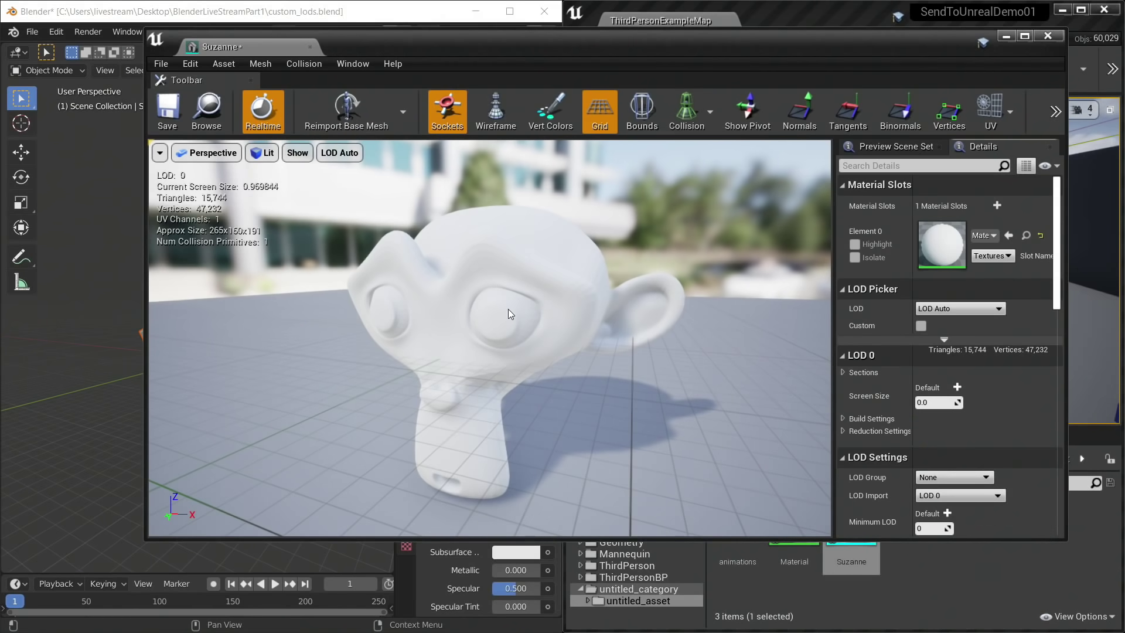
Compare LOD 0 and LOD 1 in the Suzanne mesh preview, return to LOD 0 and close the mesh editor.
left_click(342, 156)
left_click(355, 198)
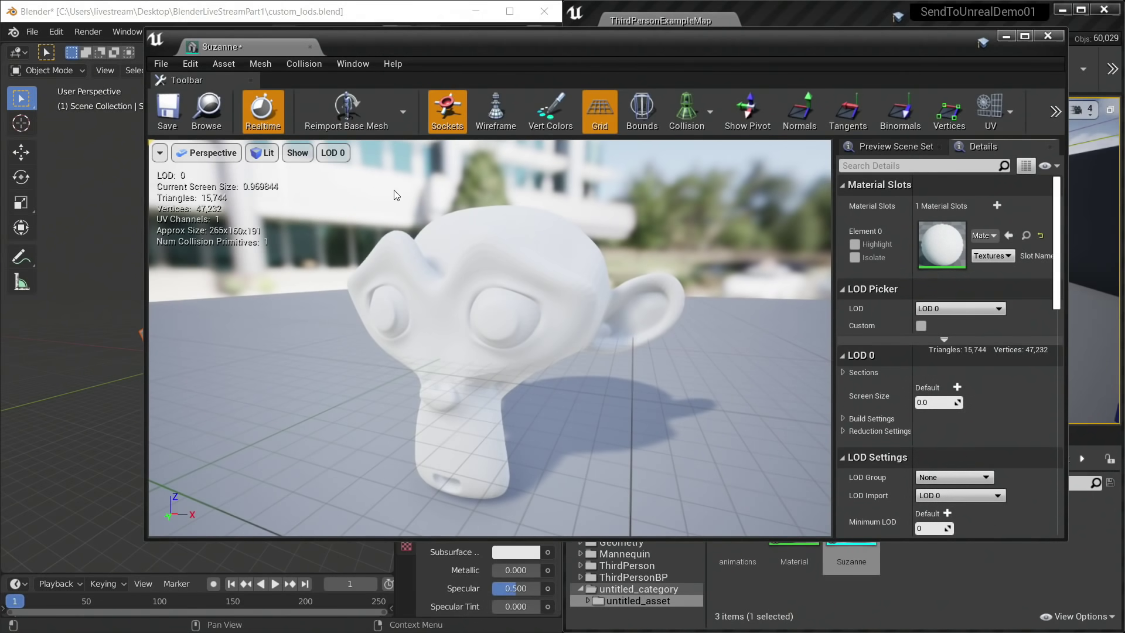
left_click(334, 153)
left_click(364, 219)
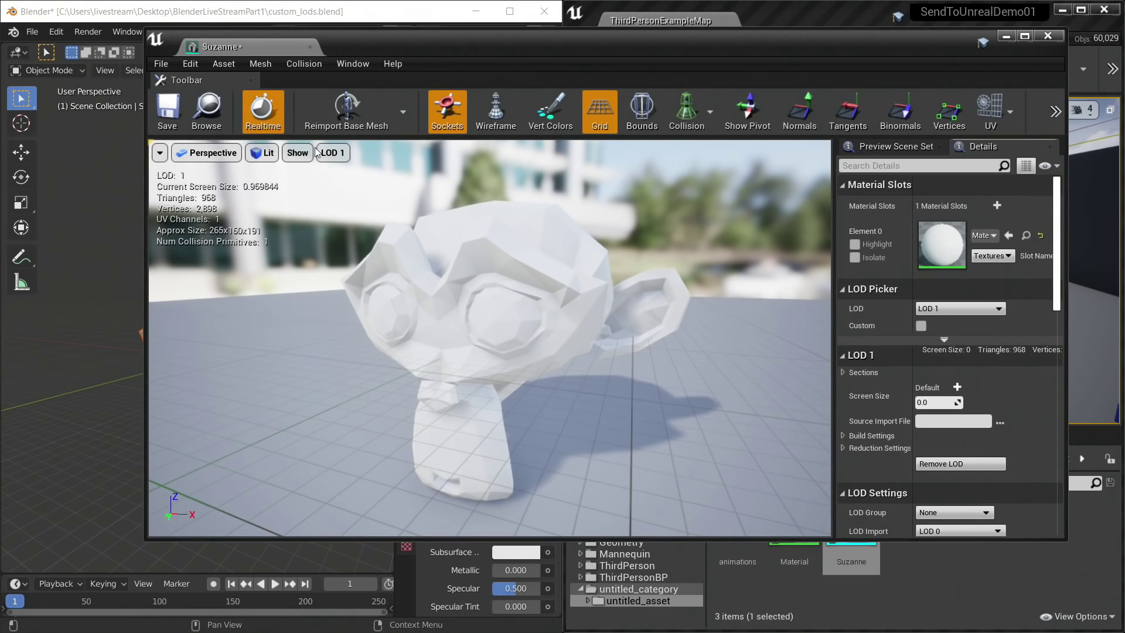
left_click(332, 153)
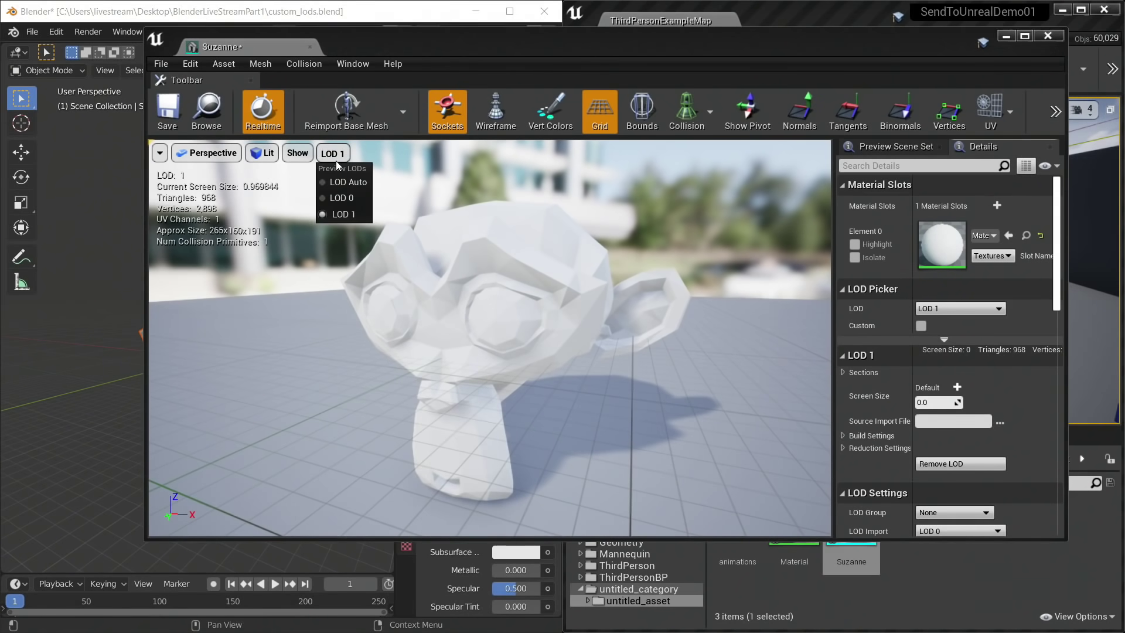
left_click(364, 199)
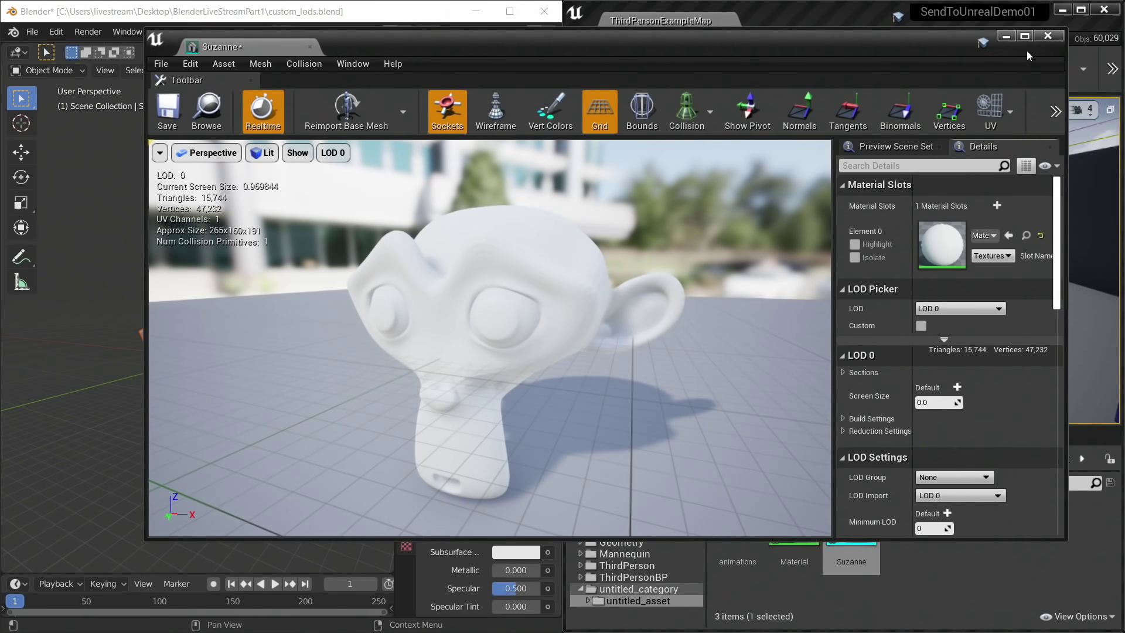
left_click(1047, 36)
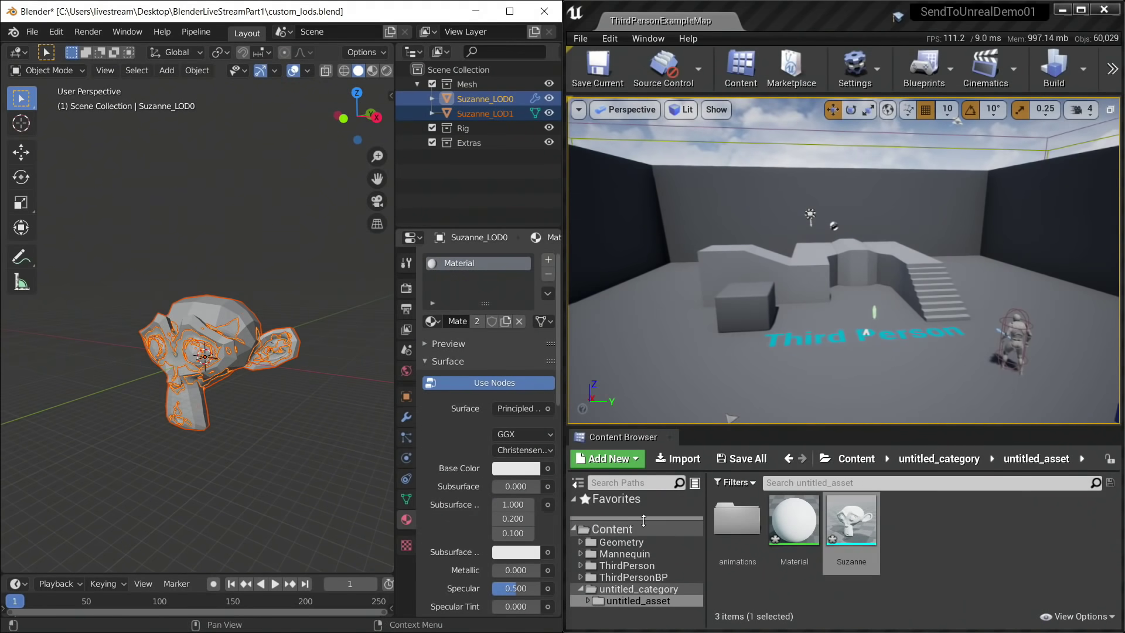
Delete the Suzanne mesh and its Material asset from the untitled_asset folder.
left_click(794, 519, "ctrl")
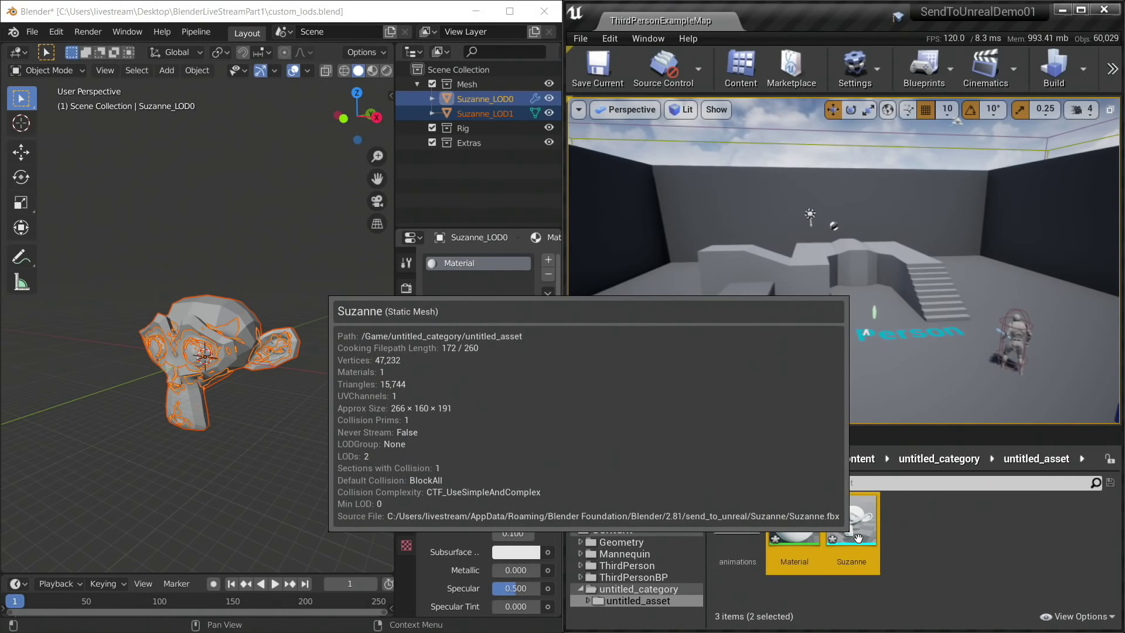
right_click(857, 537)
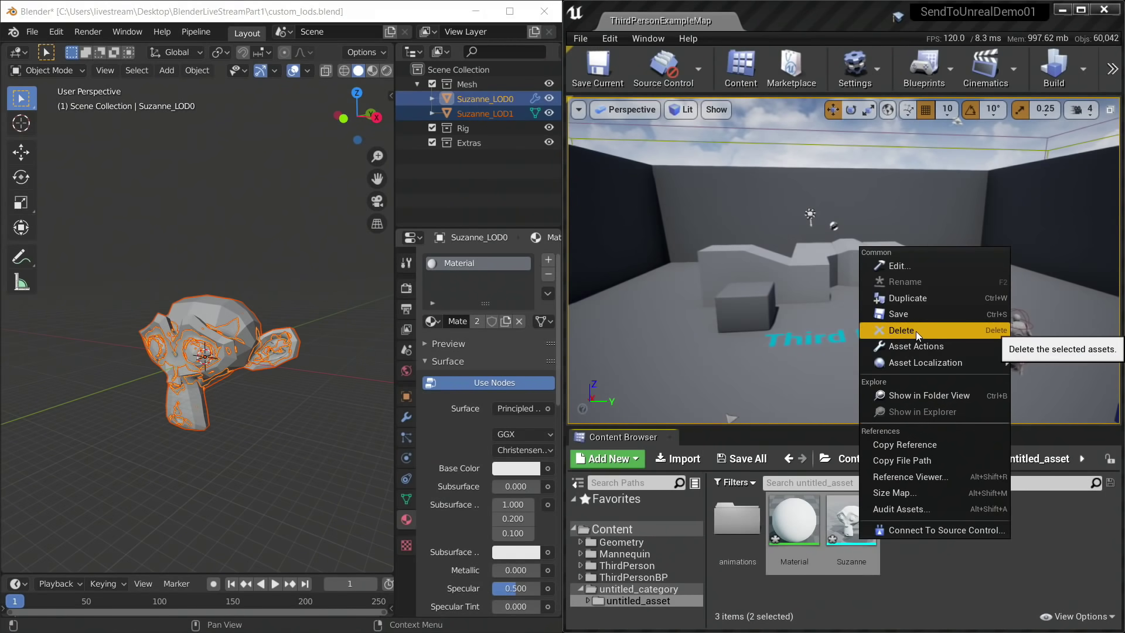
left_click(916, 332)
left_click(471, 559)
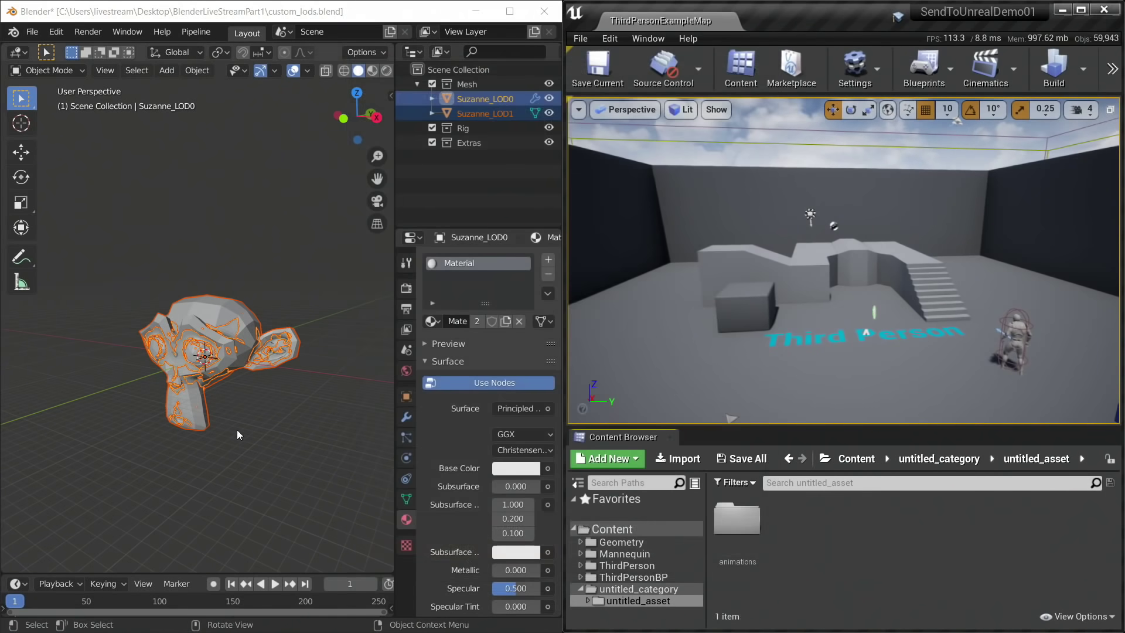
Switch to Blender, open the recent materials_and_textures.blend without saving custom_lods, and widen the outliner and properties area.
left_click(32, 32)
mouse_move(61, 75)
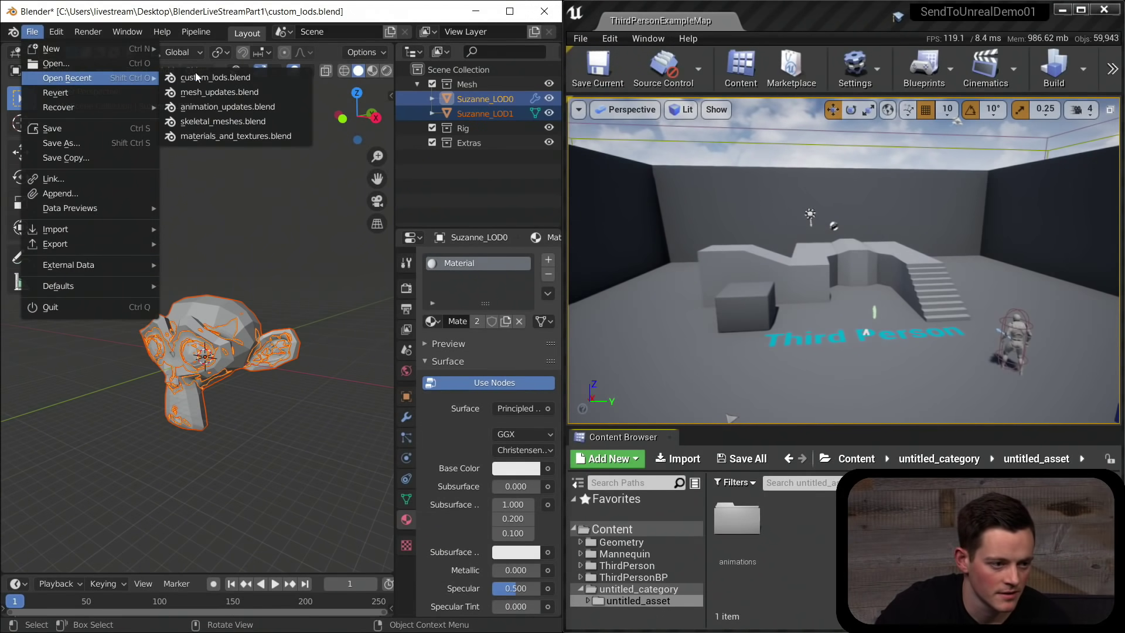
left_click(243, 136)
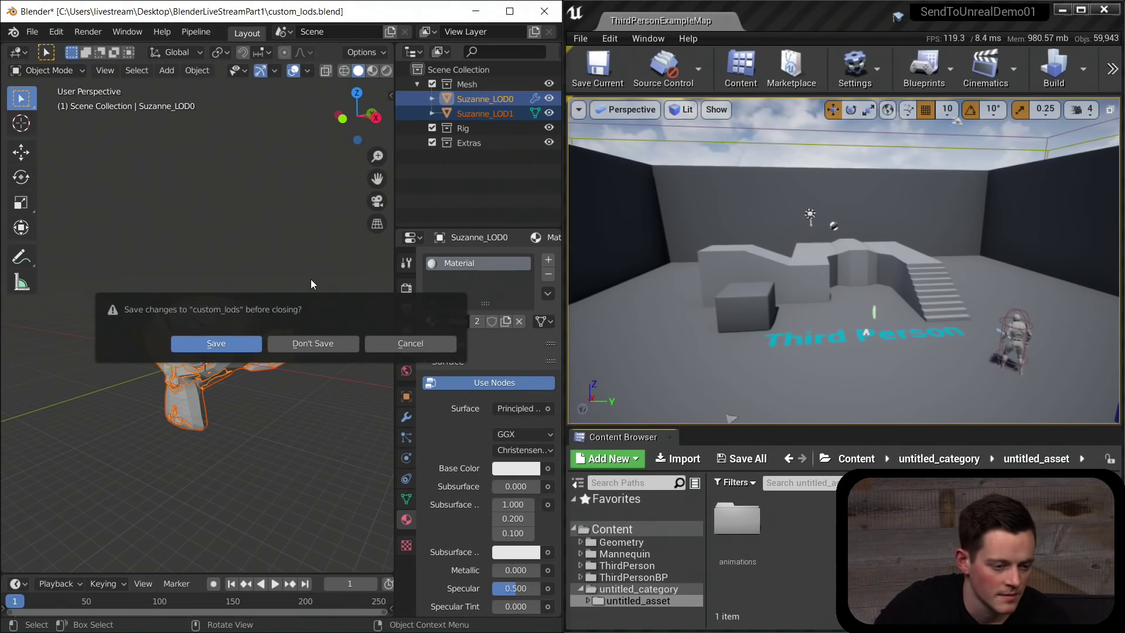
left_click(307, 348)
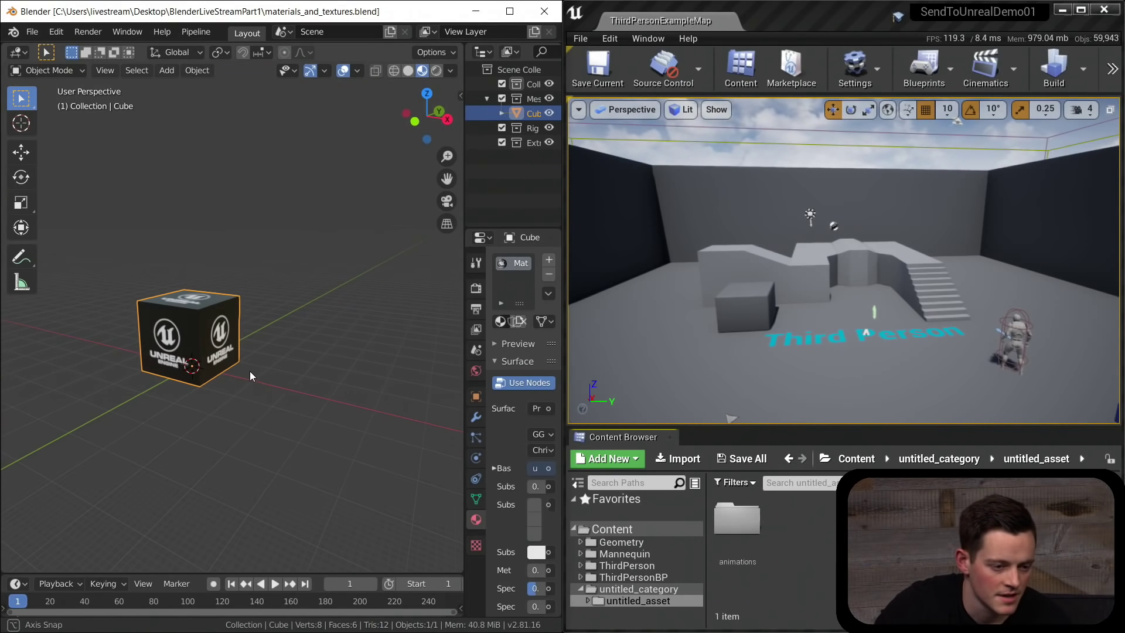
left_click_drag(464, 292, 389, 293)
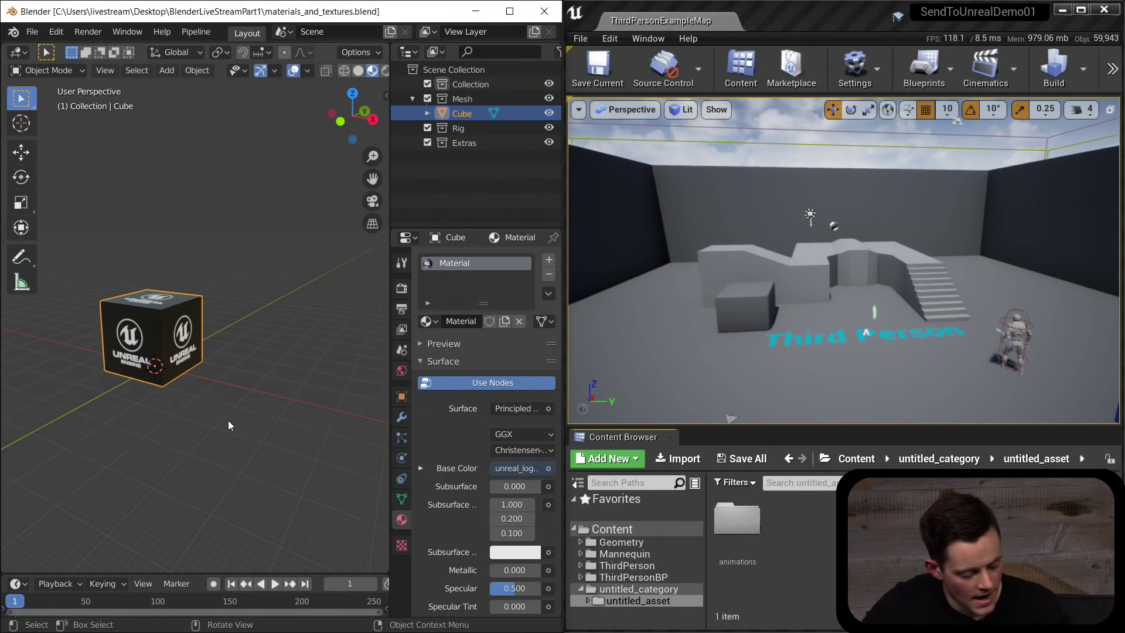
mouse_move(244, 430)
middle_mouse_down()
mouse_move(278, 433)
mouse_move(256, 425)
middle_mouse_up()
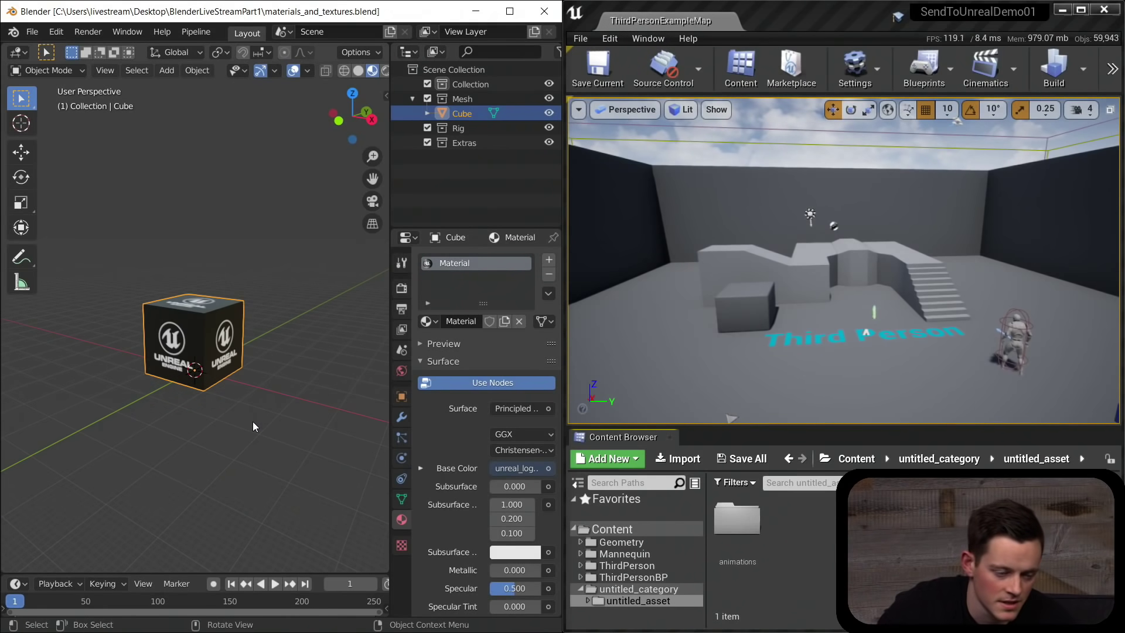
Open the add-on preferences, filter them to the Pipeline category and show Send to Unreal's Advanced settings.
left_click(57, 31)
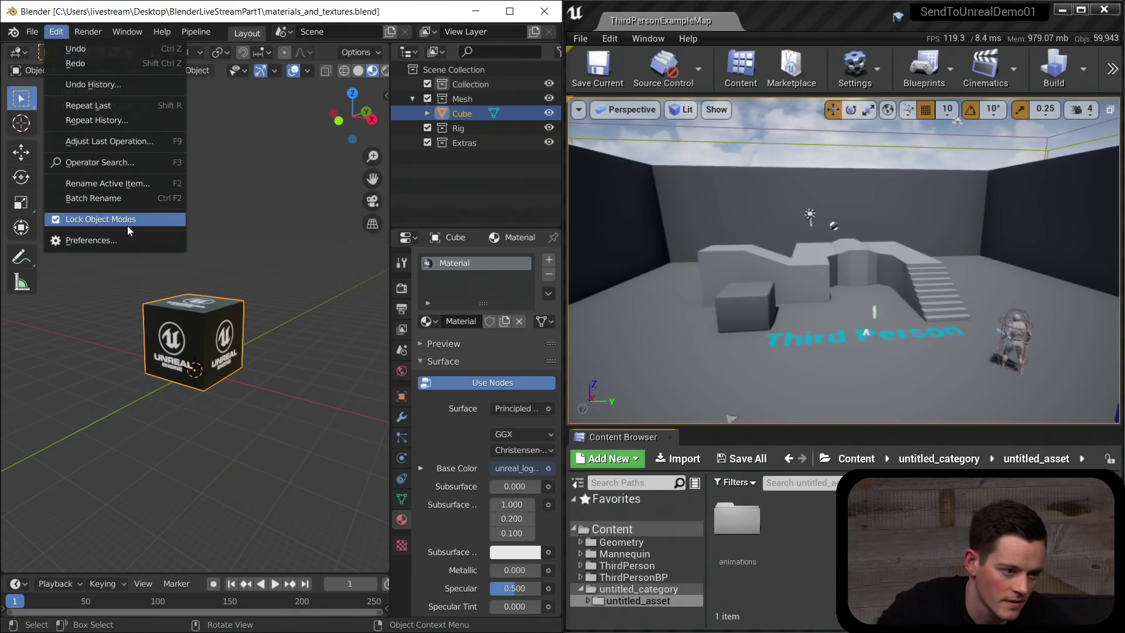
left_click(124, 241)
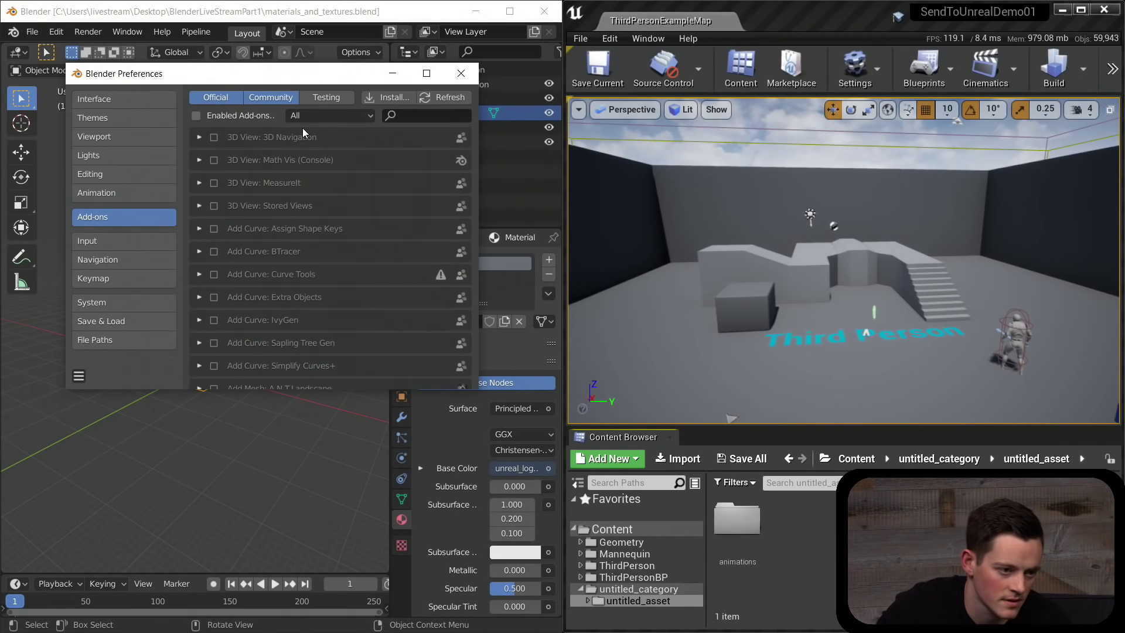
left_click(357, 120)
left_click(349, 195)
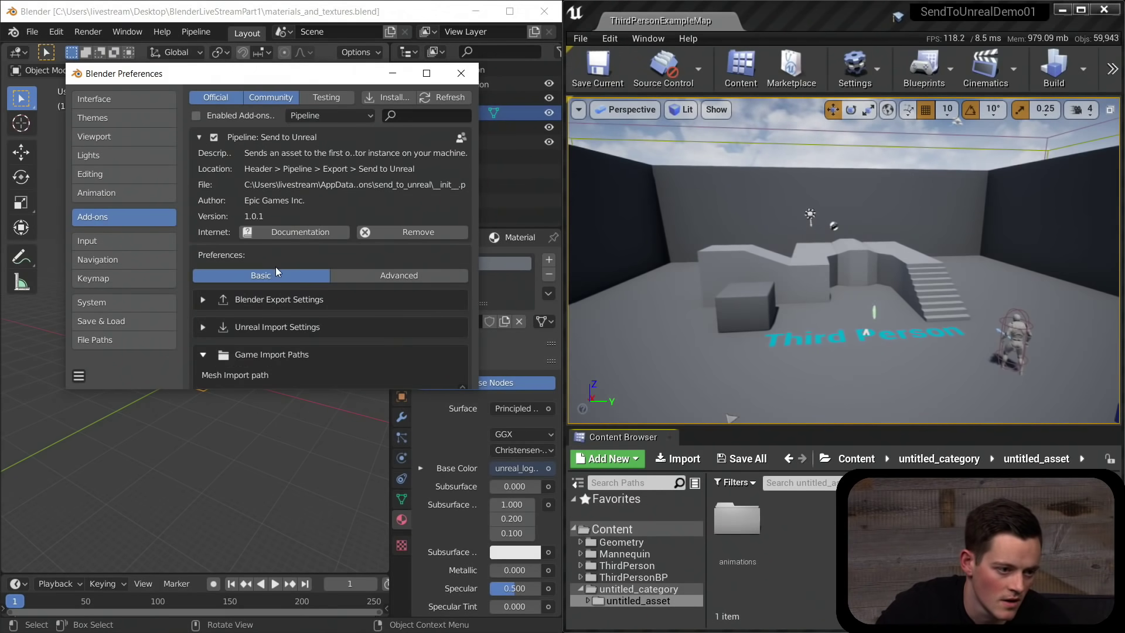
scroll(265, 299, "down", 1)
left_click(351, 248)
scroll(241, 297, "down", 4)
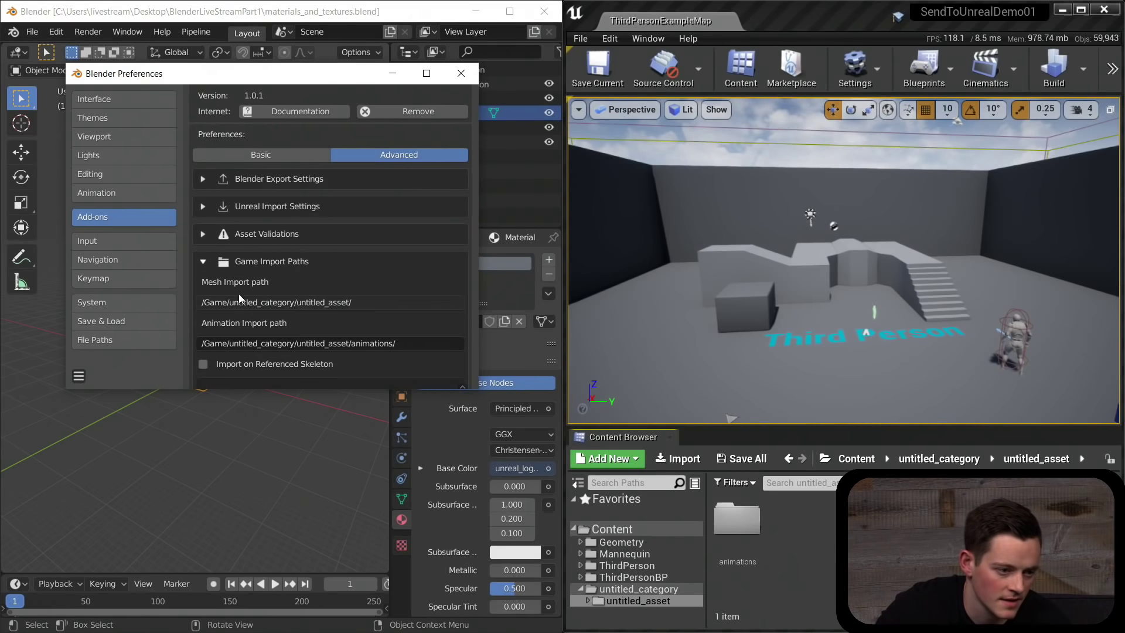
Enable the asset validations for unused materials and texture references, then put the preferences window away.
left_click(202, 234)
scroll(299, 259, "down", 3)
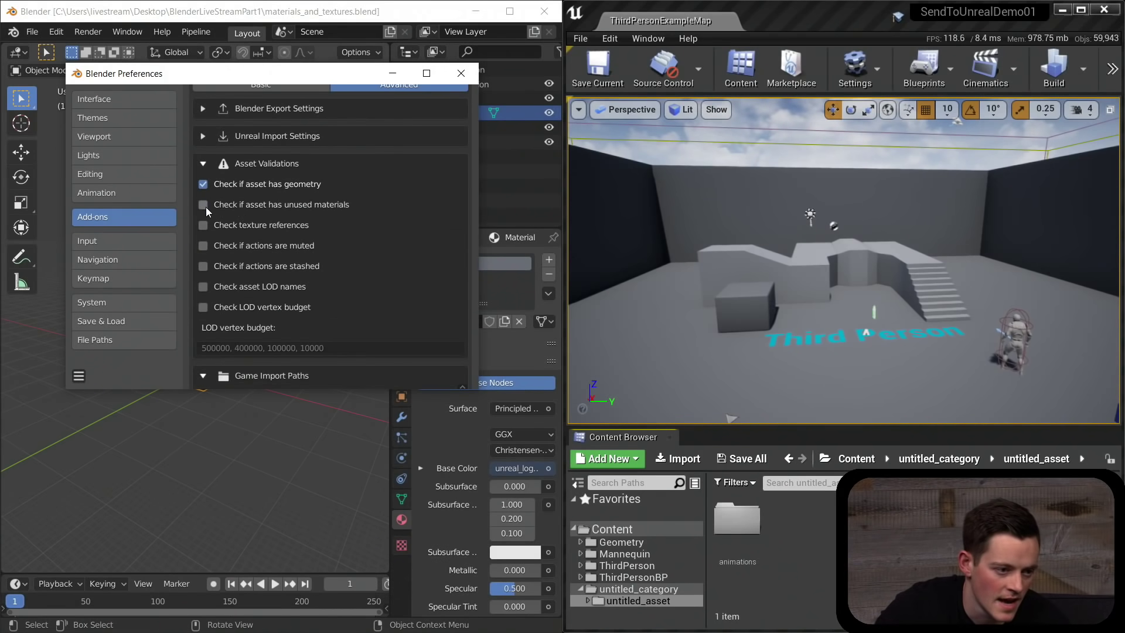
left_click(212, 227)
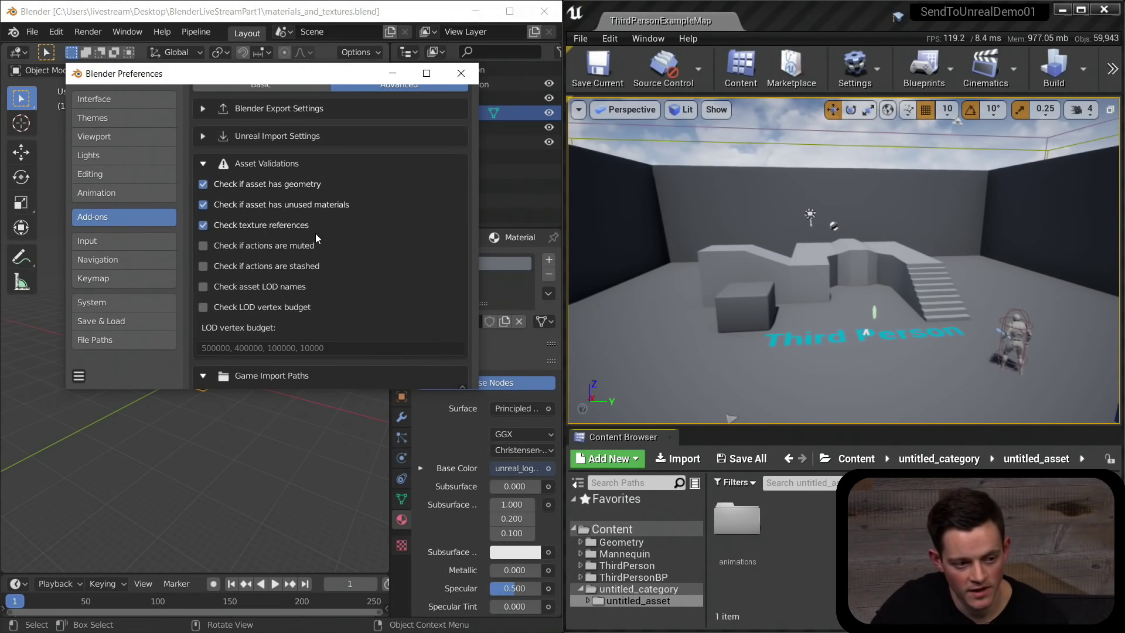
left_click(388, 76)
Send the textured cube to Unreal and place the imported Cube in the level between the stairs and the character.
middle_click_drag(238, 256, 238, 256)
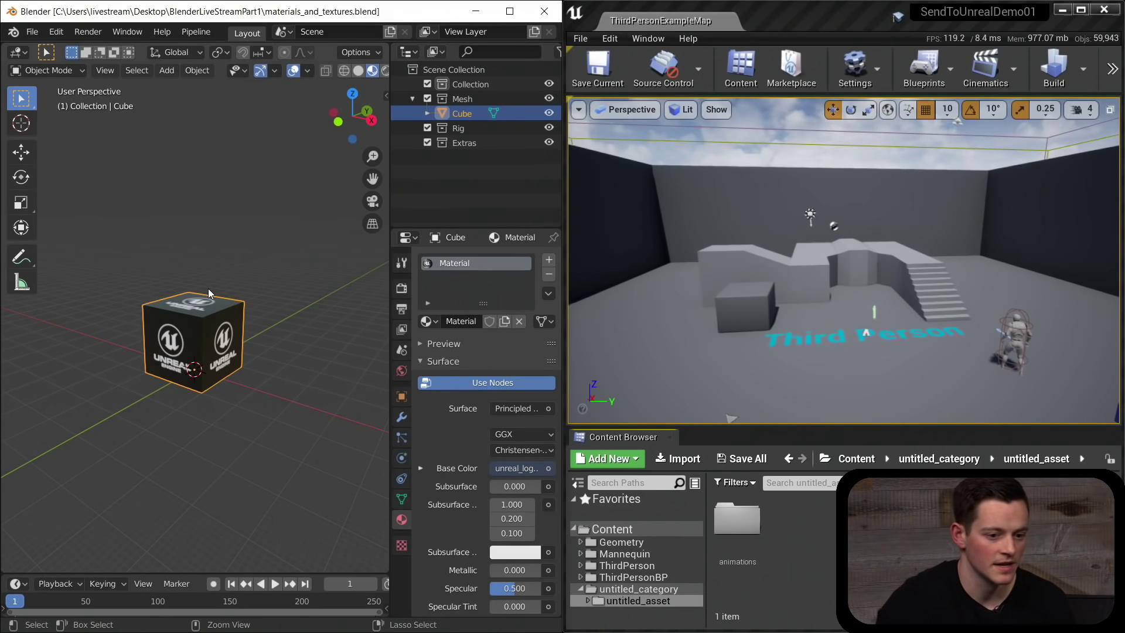
scroll(223, 348, "down", 1)
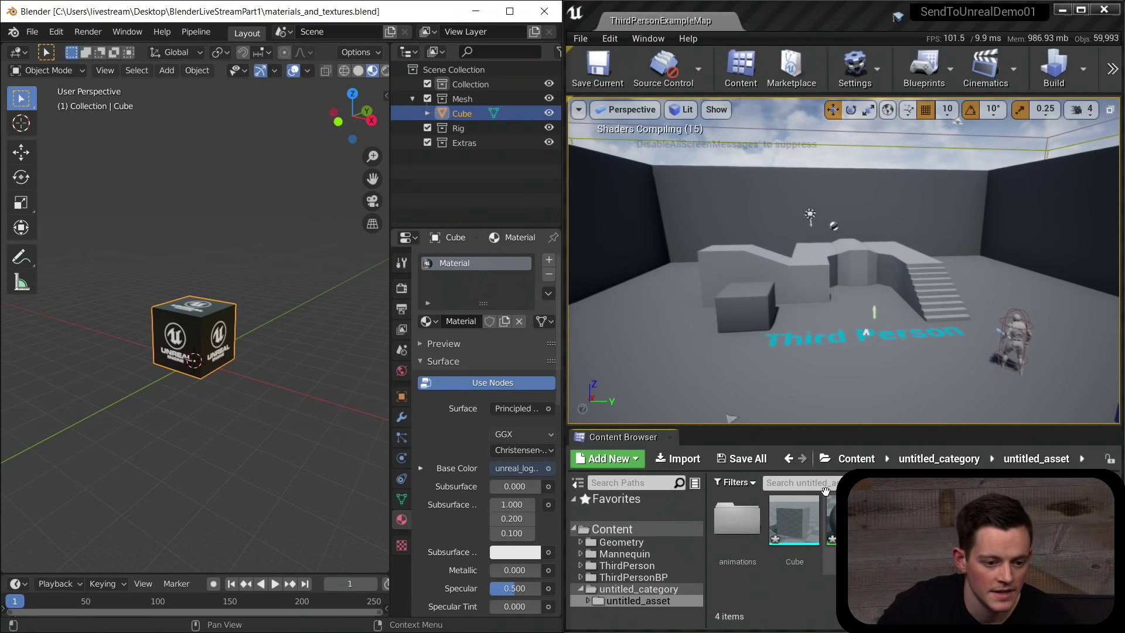
mouse_move(795, 528)
left_click_drag(794, 529, 925, 375)
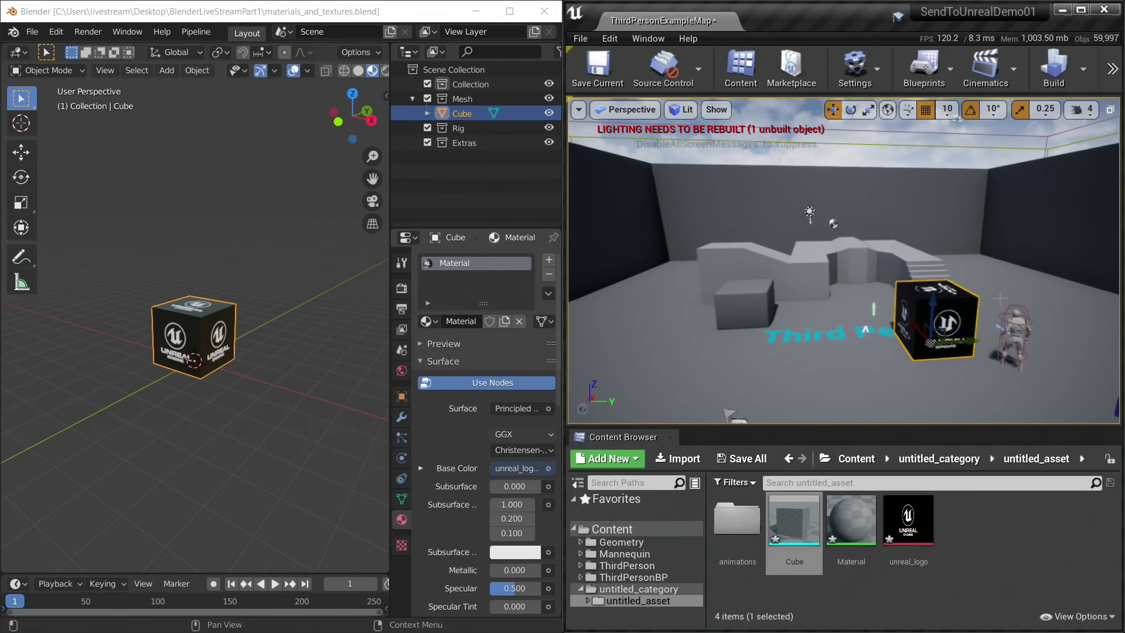
Play the level, walk the character up to the textured cube to inspect it, and stop playing.
key("alt+p")
key("w")
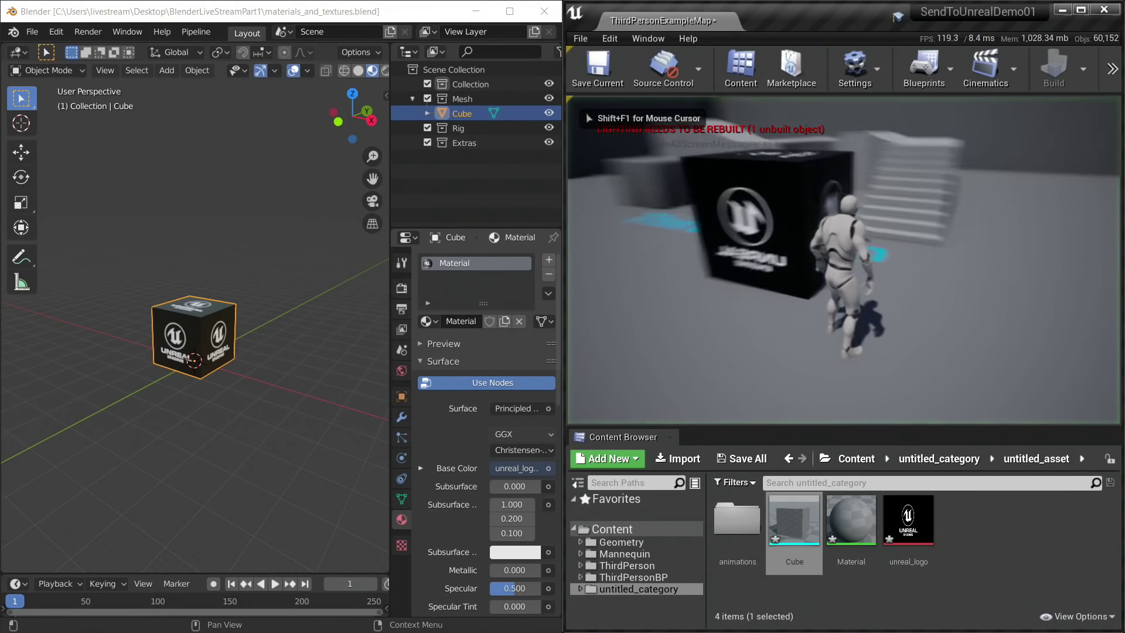
key("Escape")
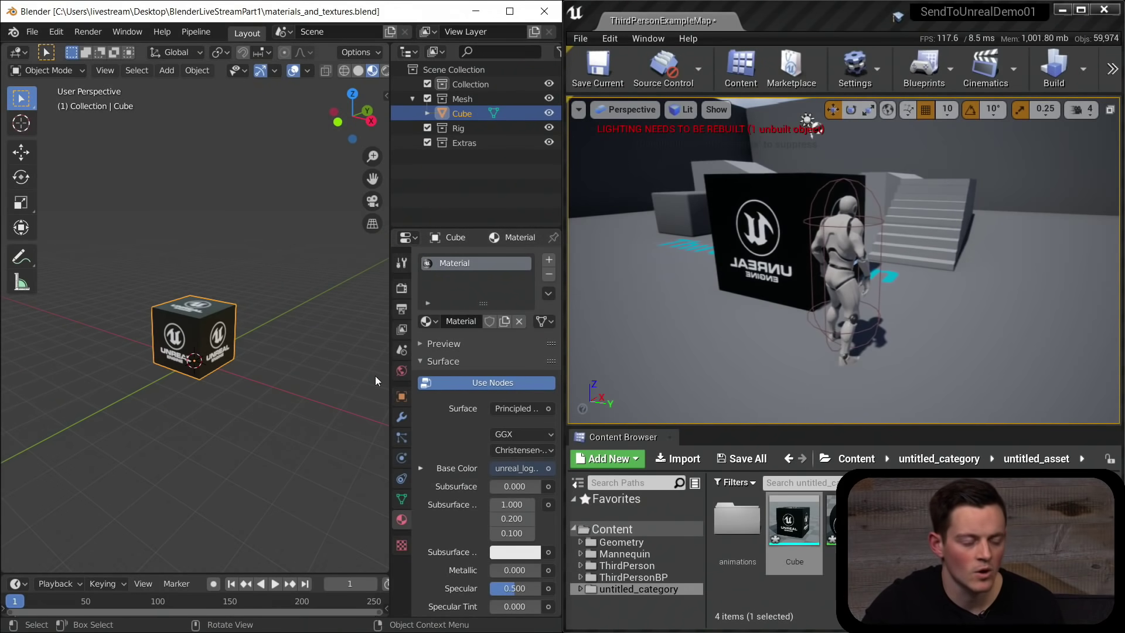
Review the Send to Unreal asset validation options in Blender's preferences and close the window.
left_click(56, 32)
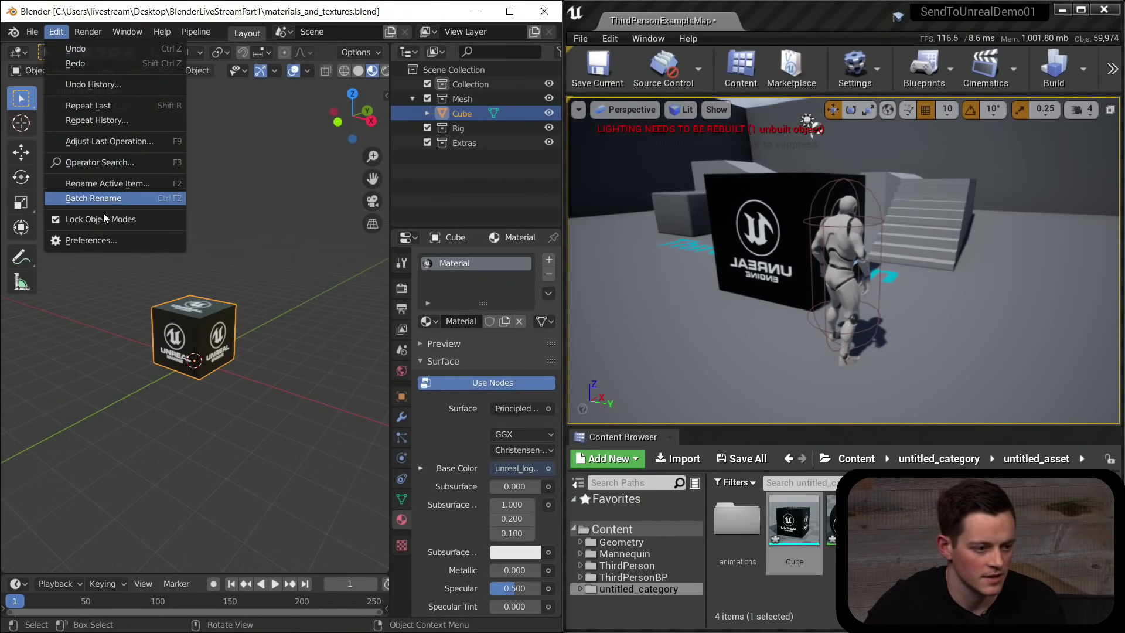
left_click(100, 241)
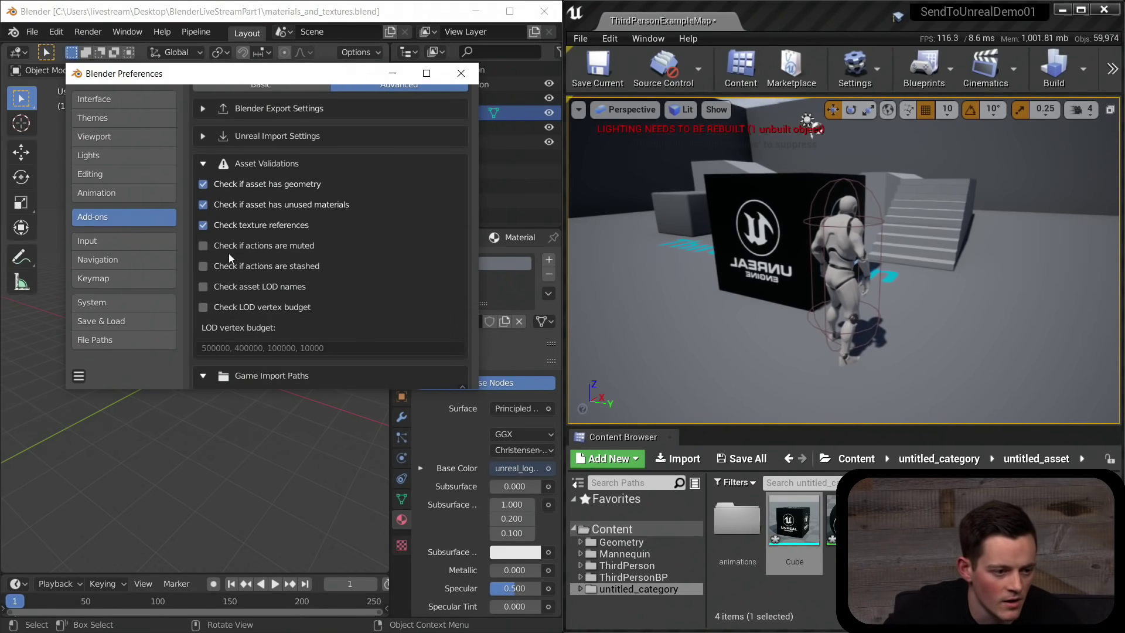
left_click(461, 73)
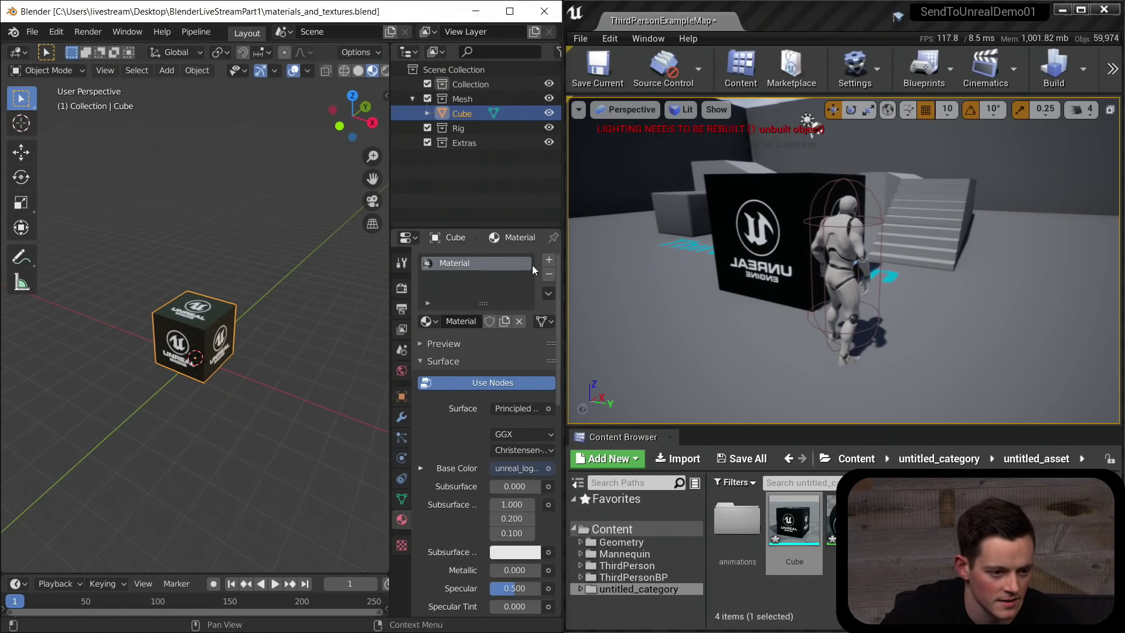
Add a second material slot to the cube and create a new material in it named blank.
left_click(548, 260)
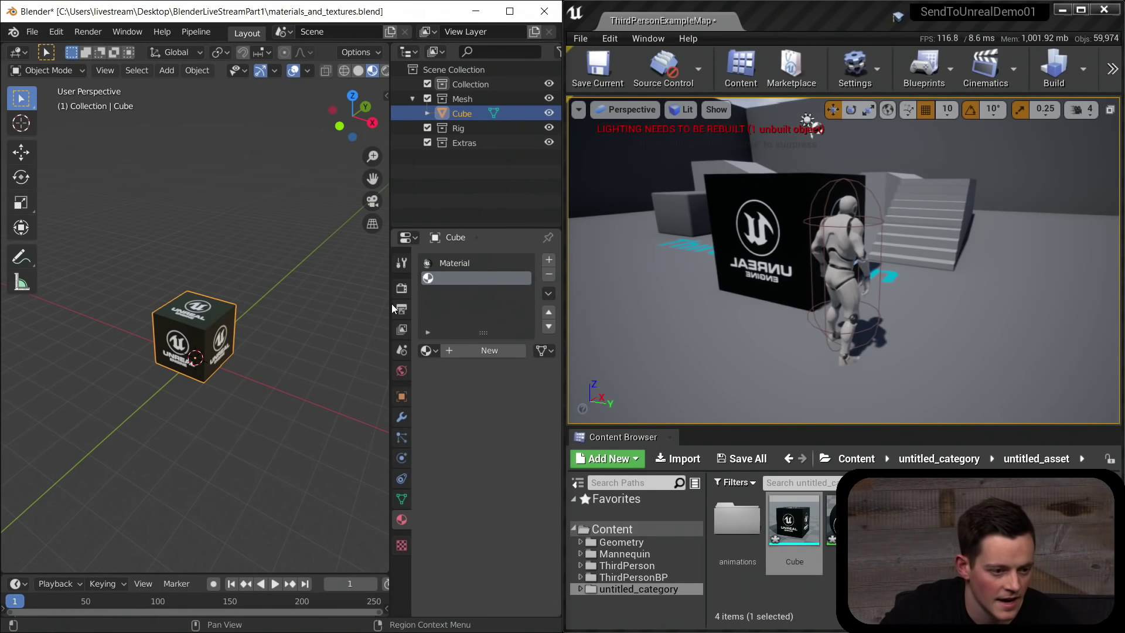
left_click(462, 349)
double_click(462, 349)
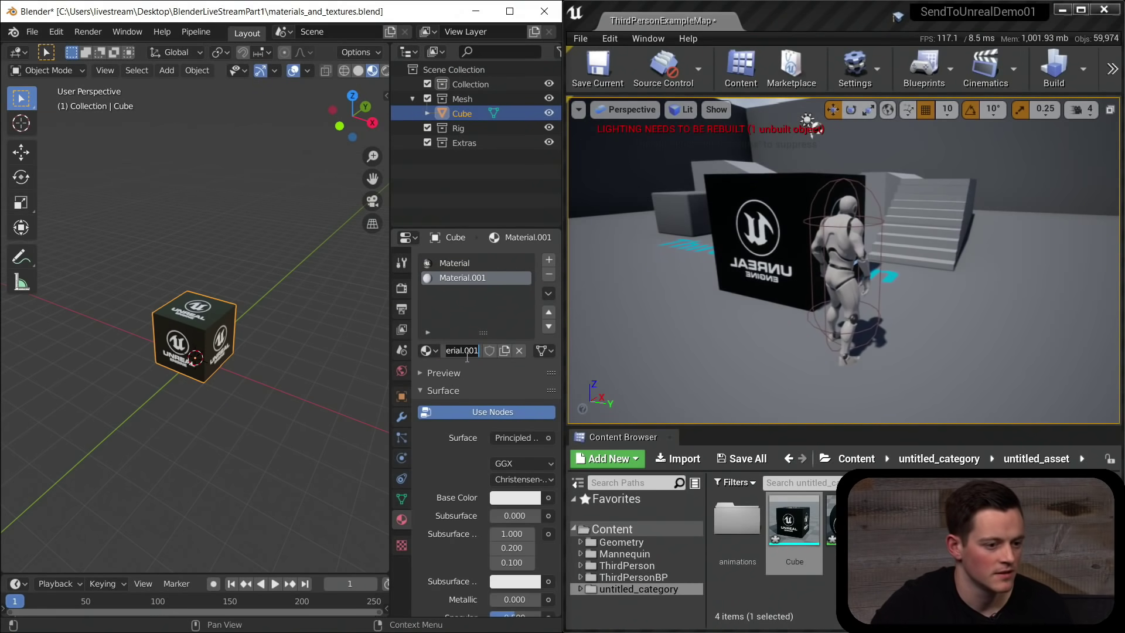
type("bla")
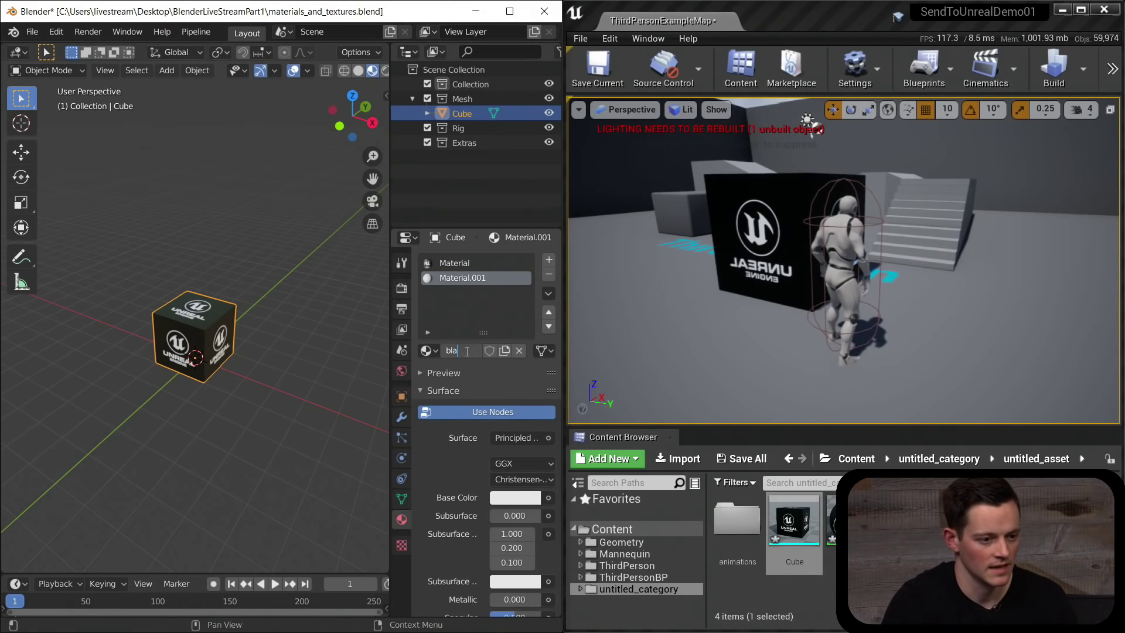
type("nk")
key("Return")
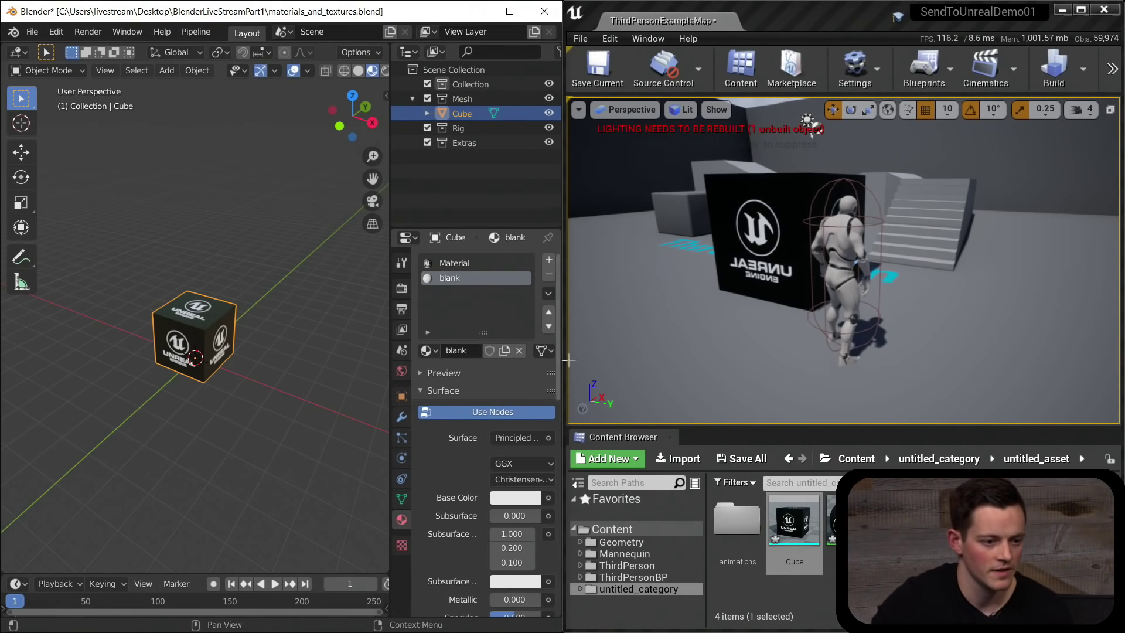
Remove the blank material slot from the cube and select the cube again.
mouse_move(220, 392)
middle_mouse_down()
mouse_move(203, 374)
mouse_move(223, 390)
middle_mouse_up()
middle_click_drag(285, 339, 275, 338)
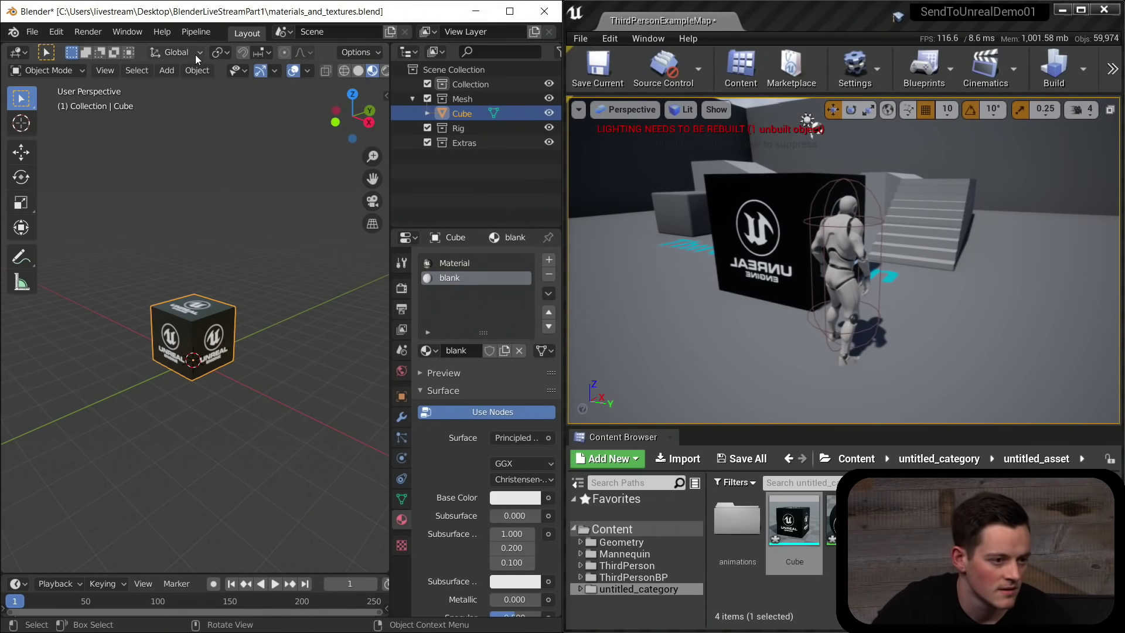
middle_click_drag(202, 87, 216, 139)
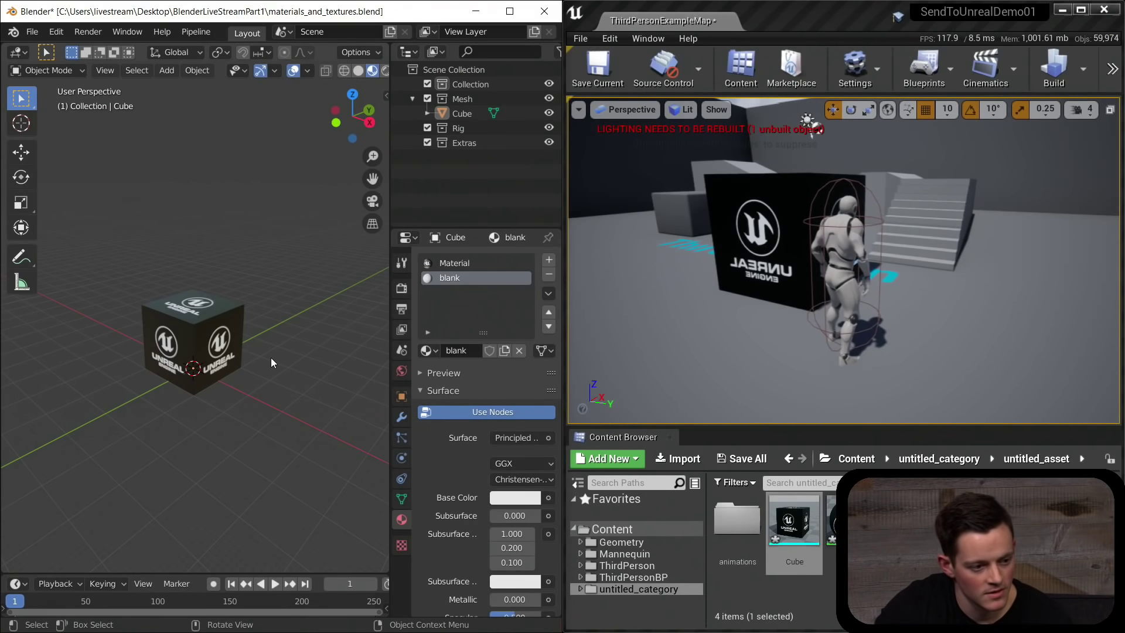
left_click(549, 275)
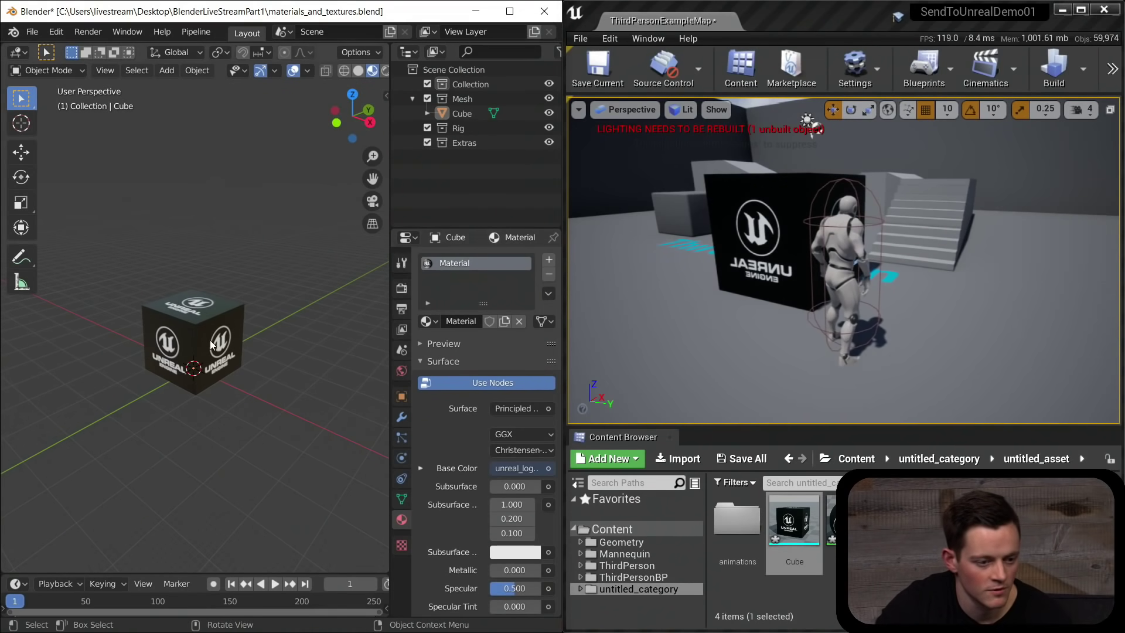
left_click(196, 311)
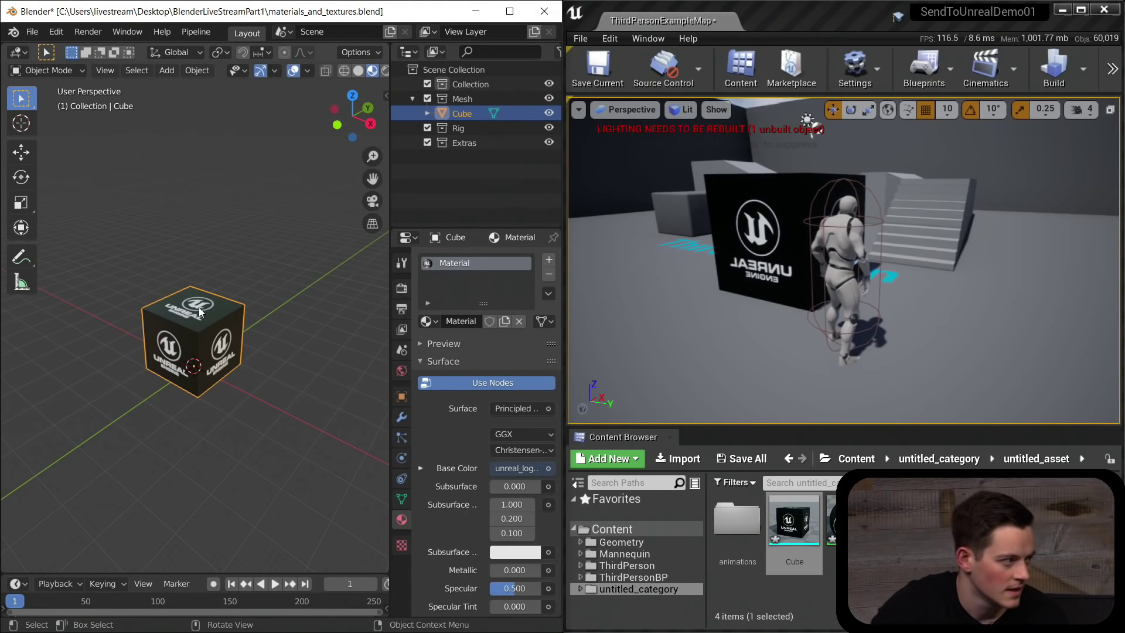
middle_click_drag(198, 307, 222, 290)
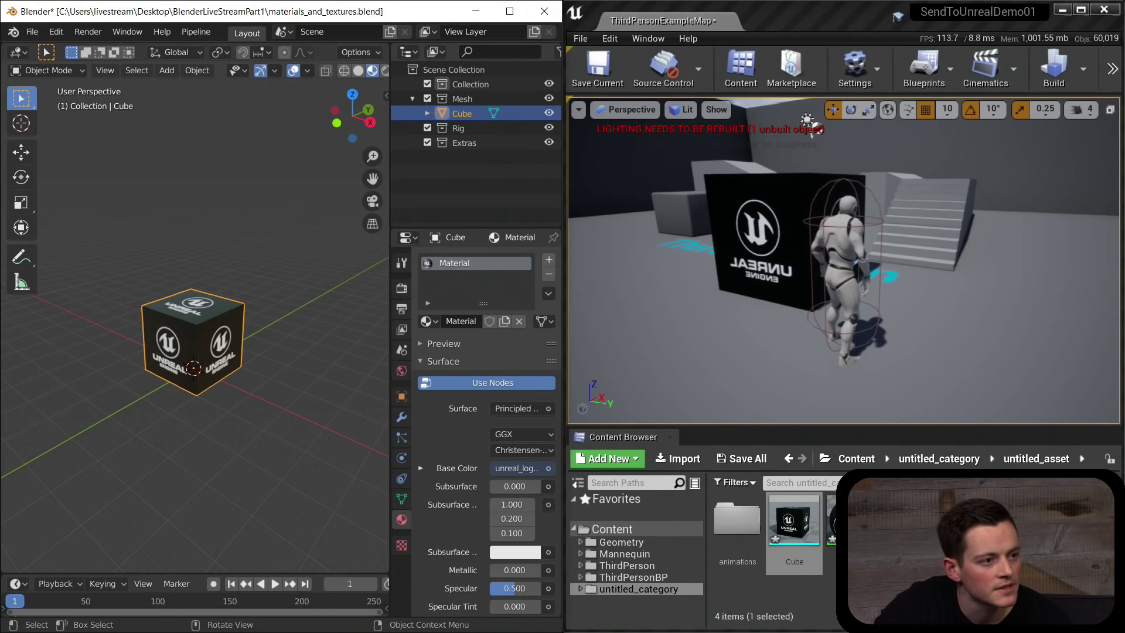
Switch to File Explorer, delete unreal_logo.jpg from the BlenderLiveStreamPart1 folder, and close the folder window.
key("alt+Tab")
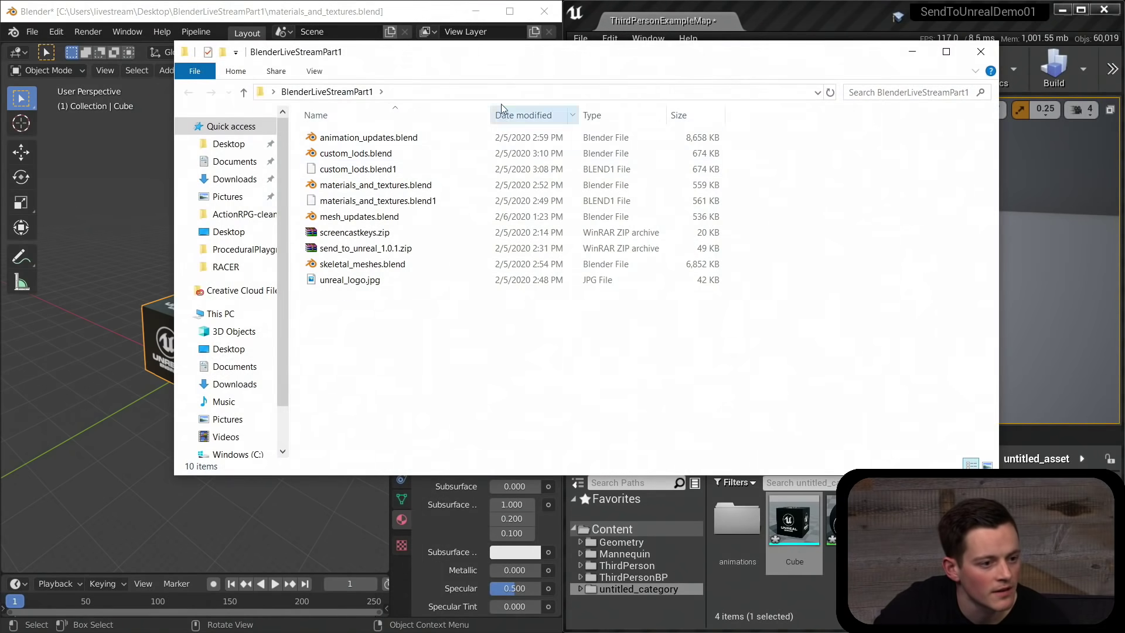
left_click(356, 283)
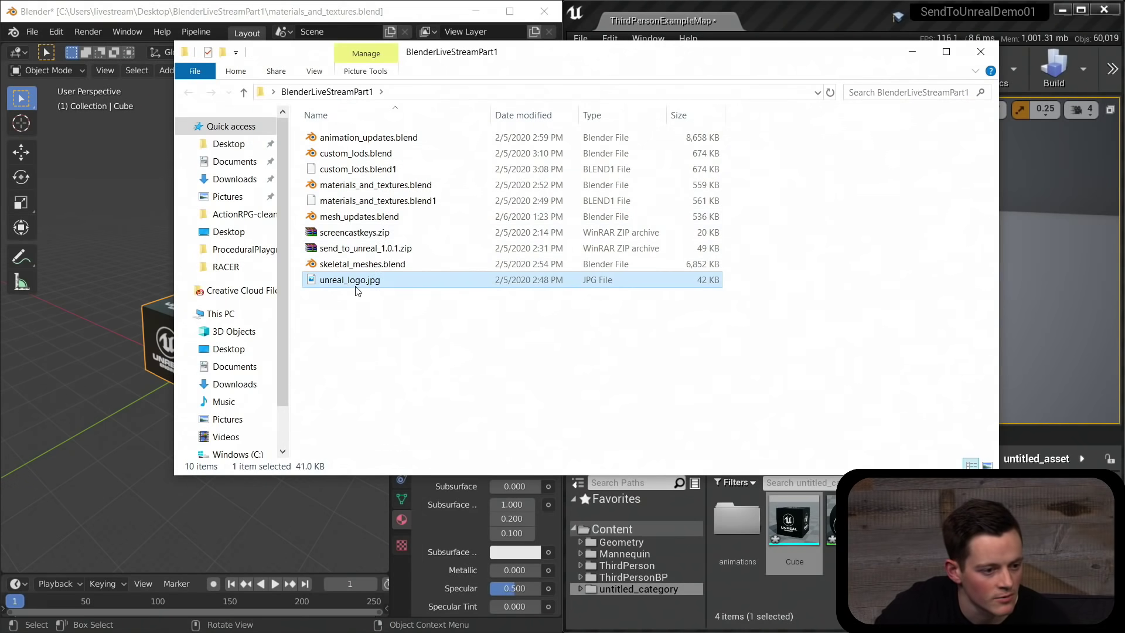
right_click(342, 285)
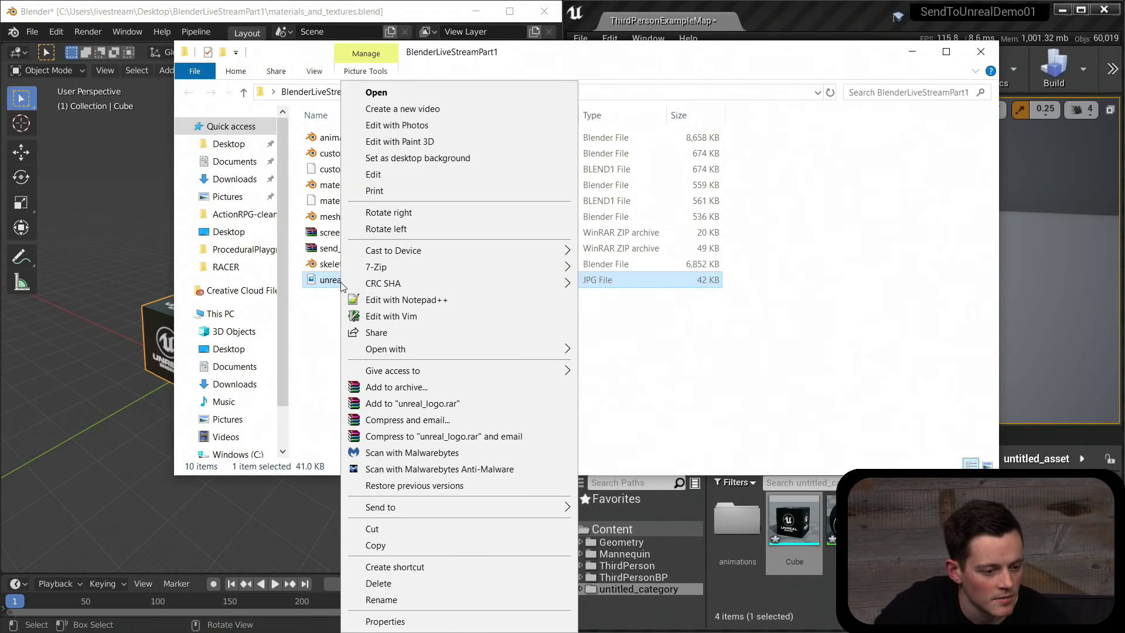
left_click(414, 583)
left_click(980, 53)
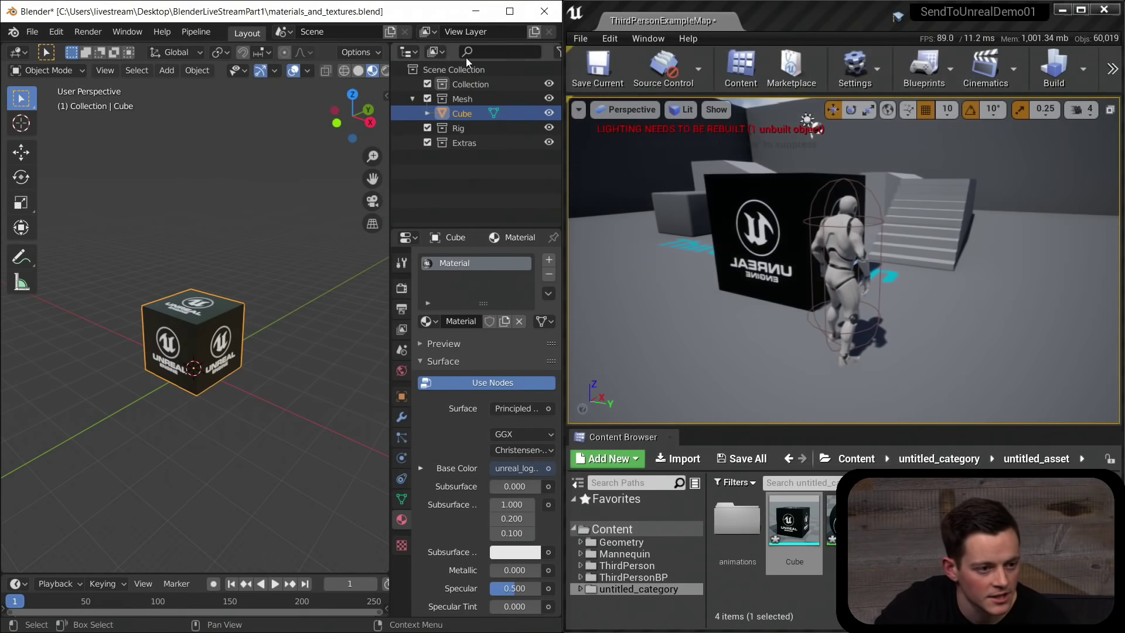
Close Blender without saving the changes to materials_and_textures.
middle_click_drag(210, 240, 166, 334)
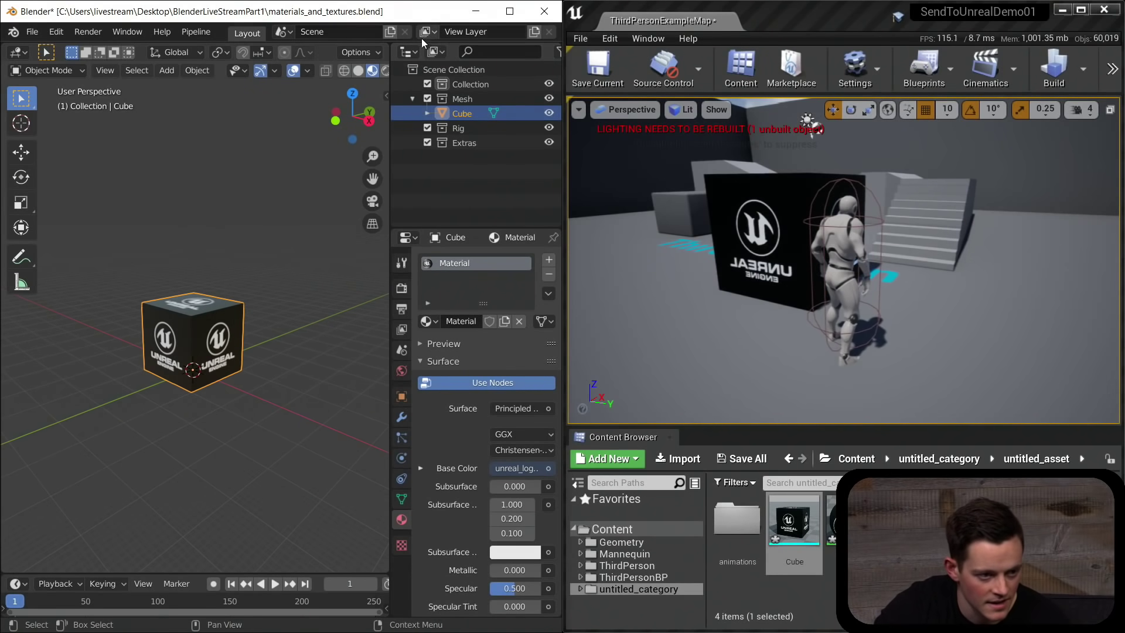
left_click(411, 54)
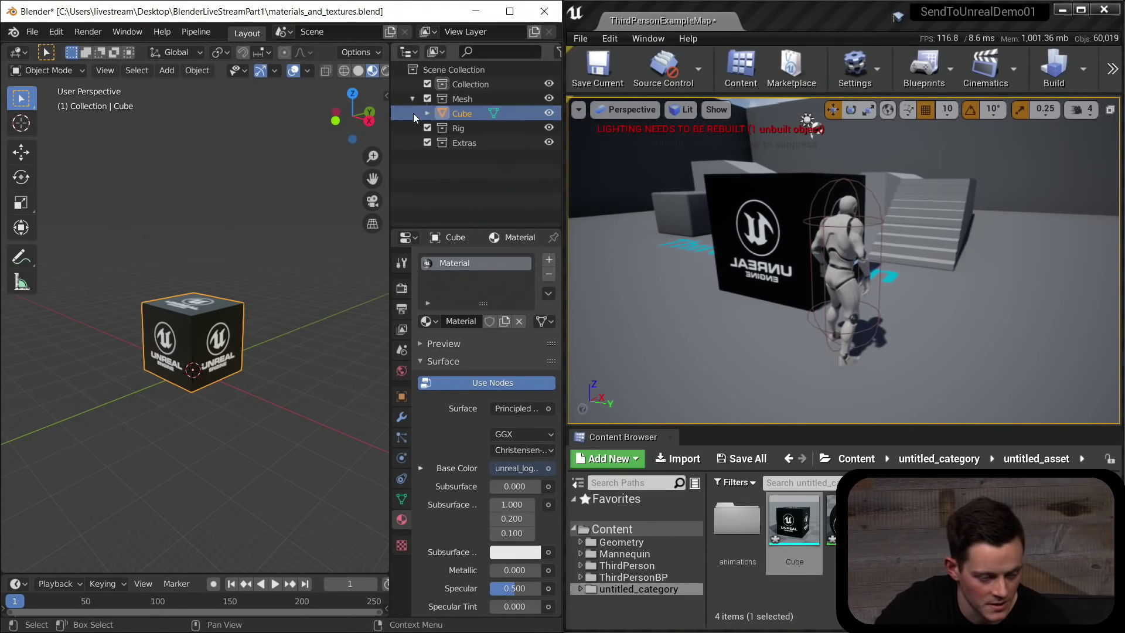
left_click(542, 21)
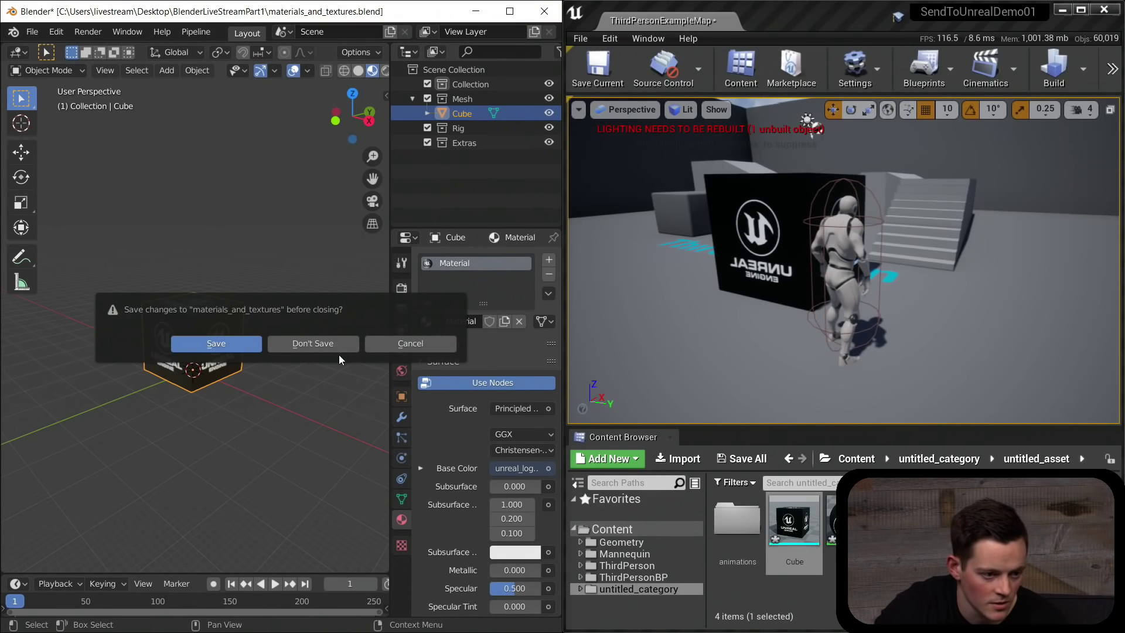
left_click(338, 346)
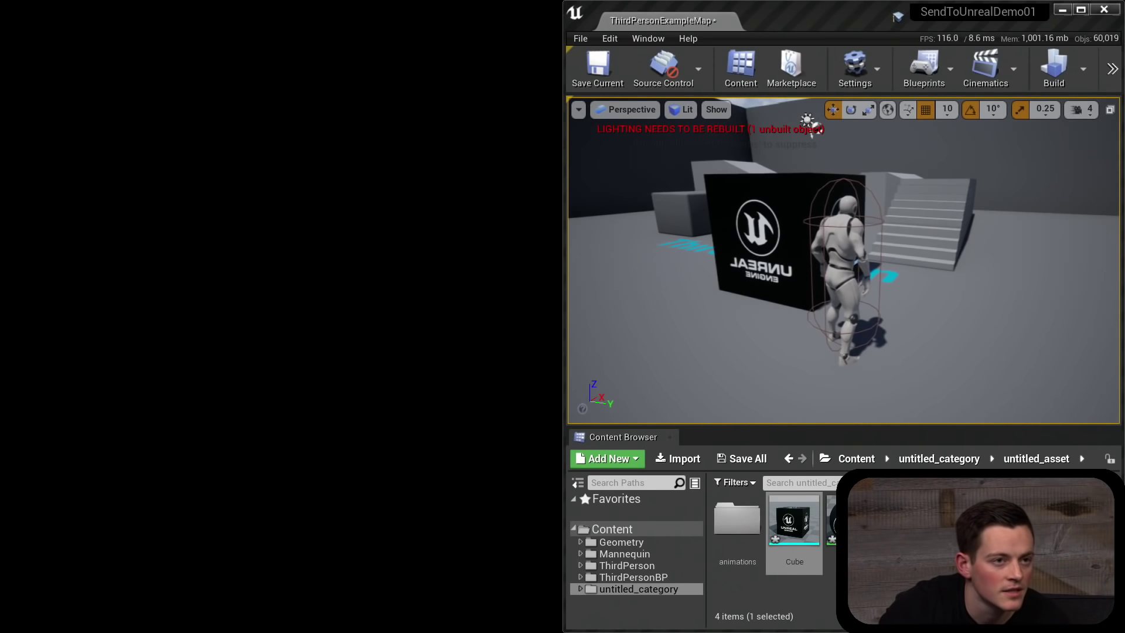
Reopen materials_and_textures.blend in Blender and dock its window beside the Unreal Editor.
left_click_drag(563, 51, 577, 35)
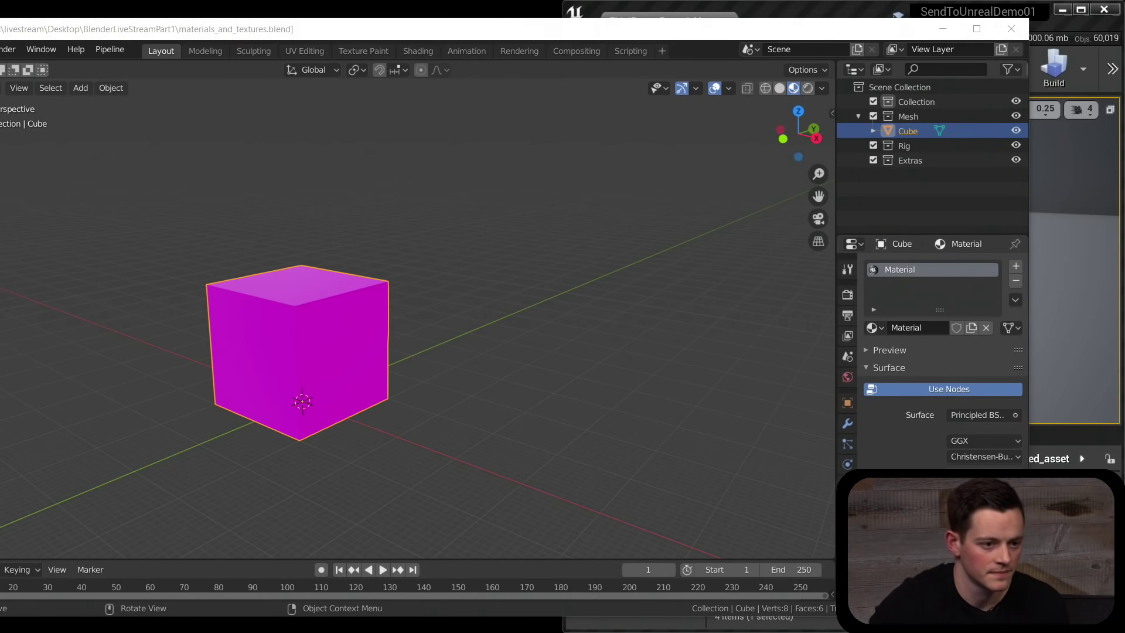
left_click(569, 38)
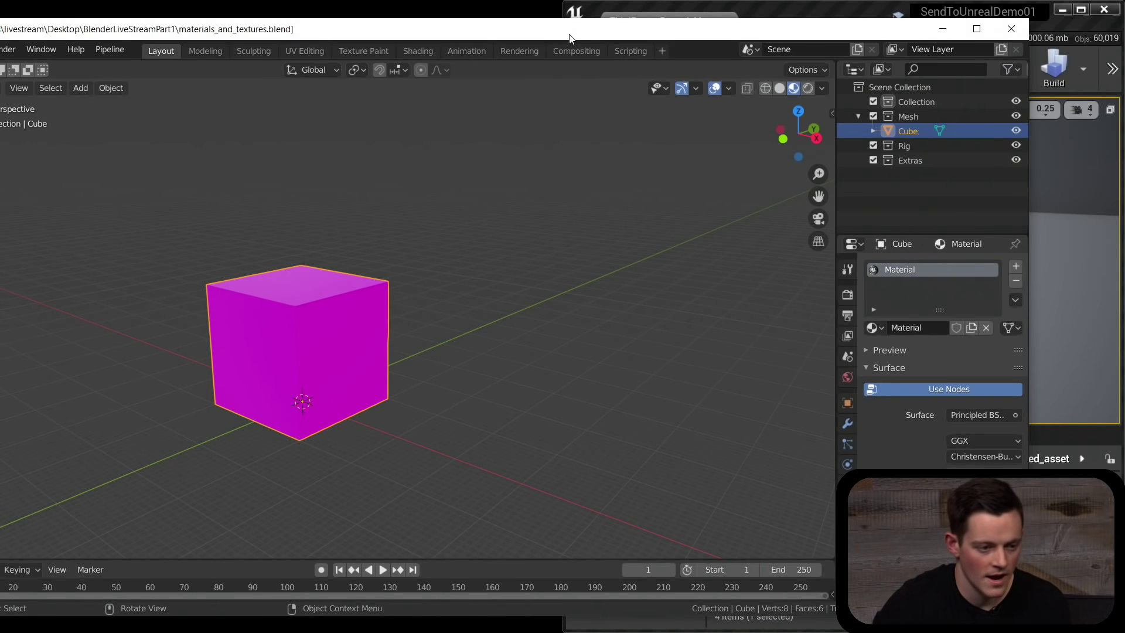
key("super+Left")
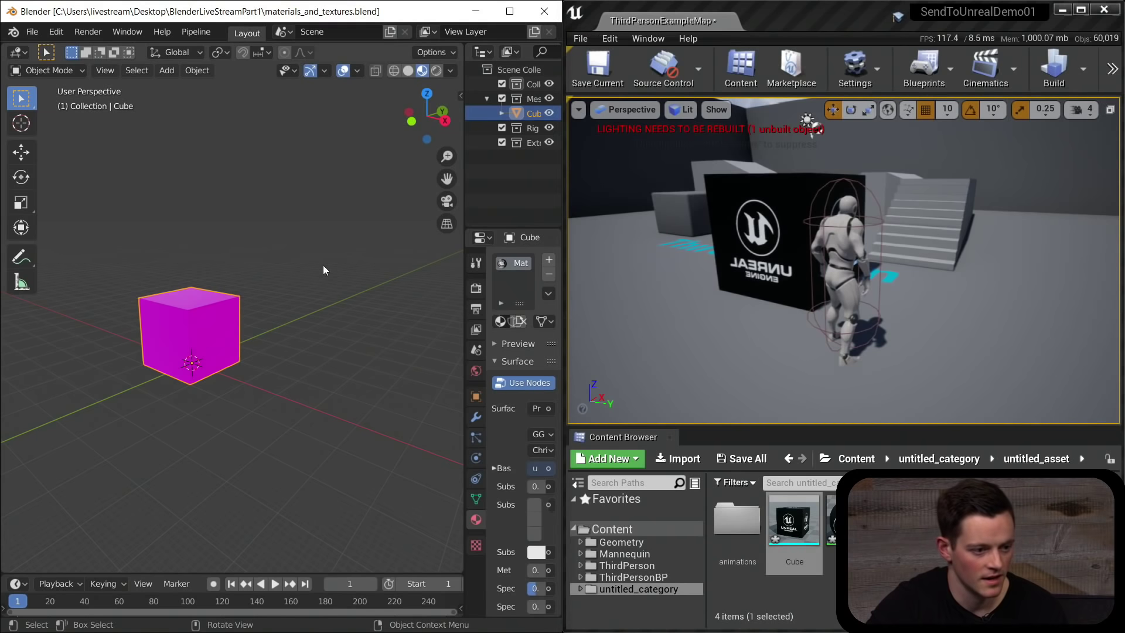
Switch the viewport display of the cube to solid shading.
middle_click_drag(236, 317, 234, 316)
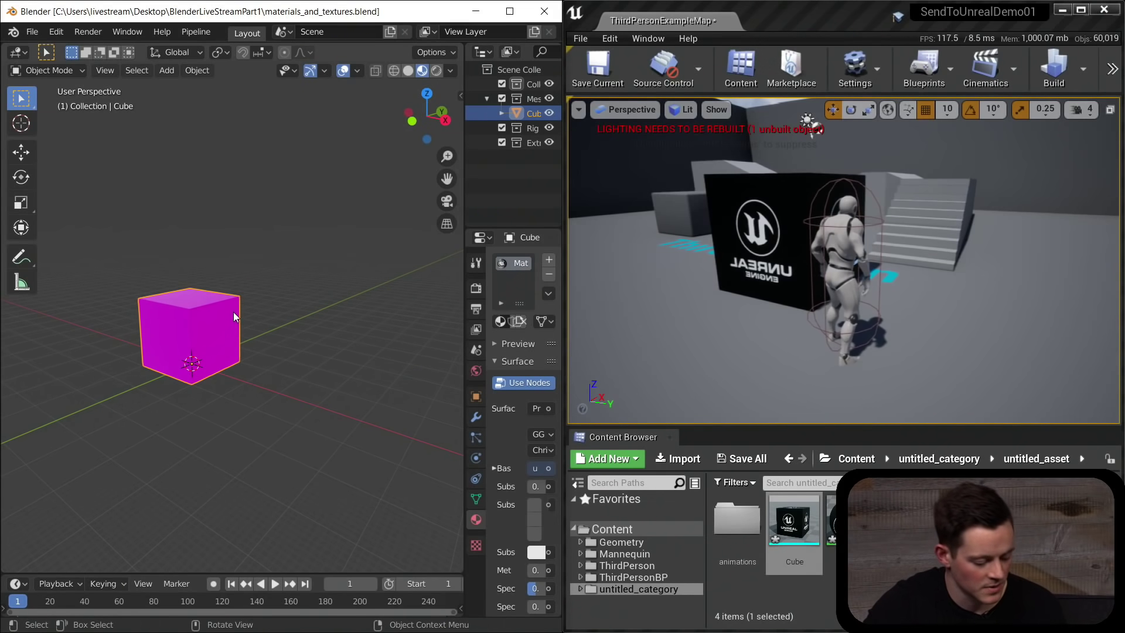
key("s")
key("Escape")
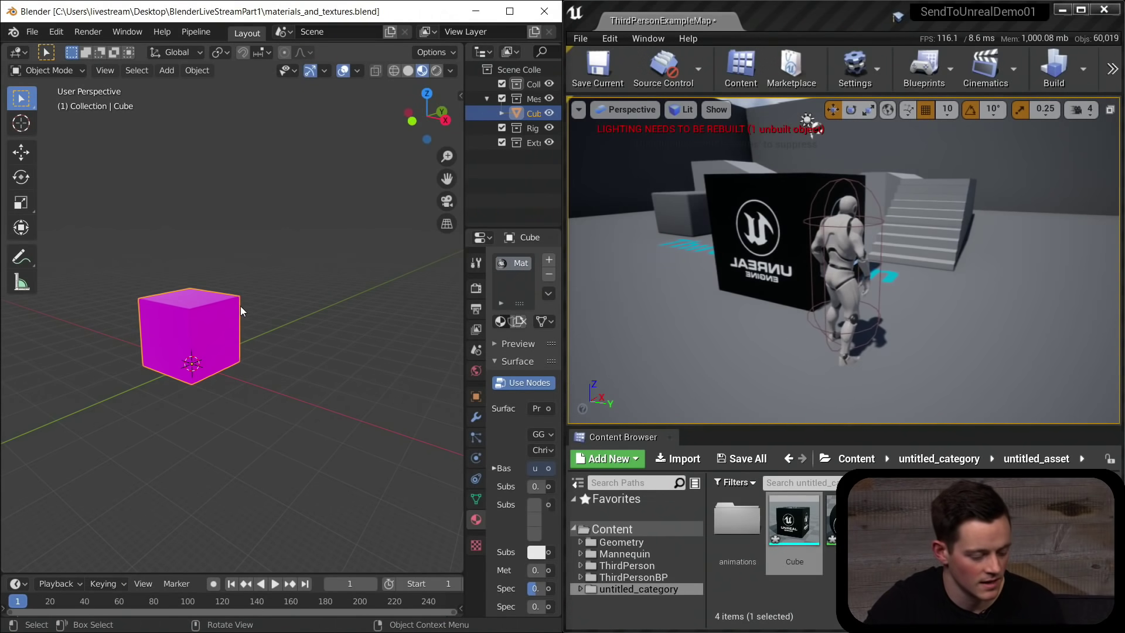
key("z")
left_click(503, 328)
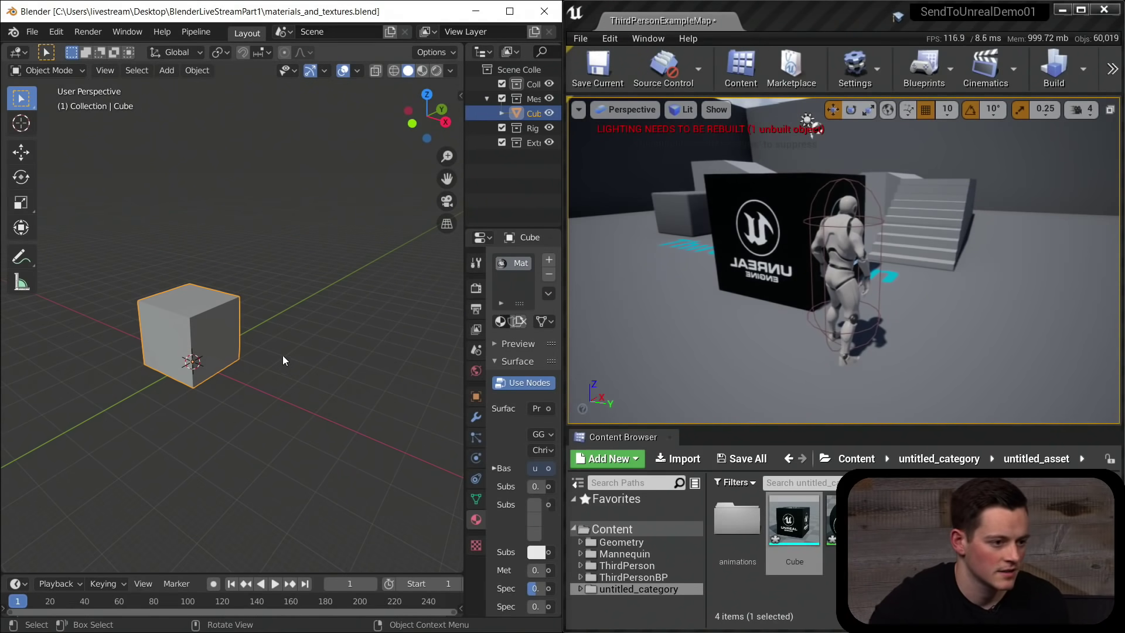
Open Blender's add-on preferences, filter the list to the Pipeline category, and expand the Send to Unreal add-on.
left_click(56, 31)
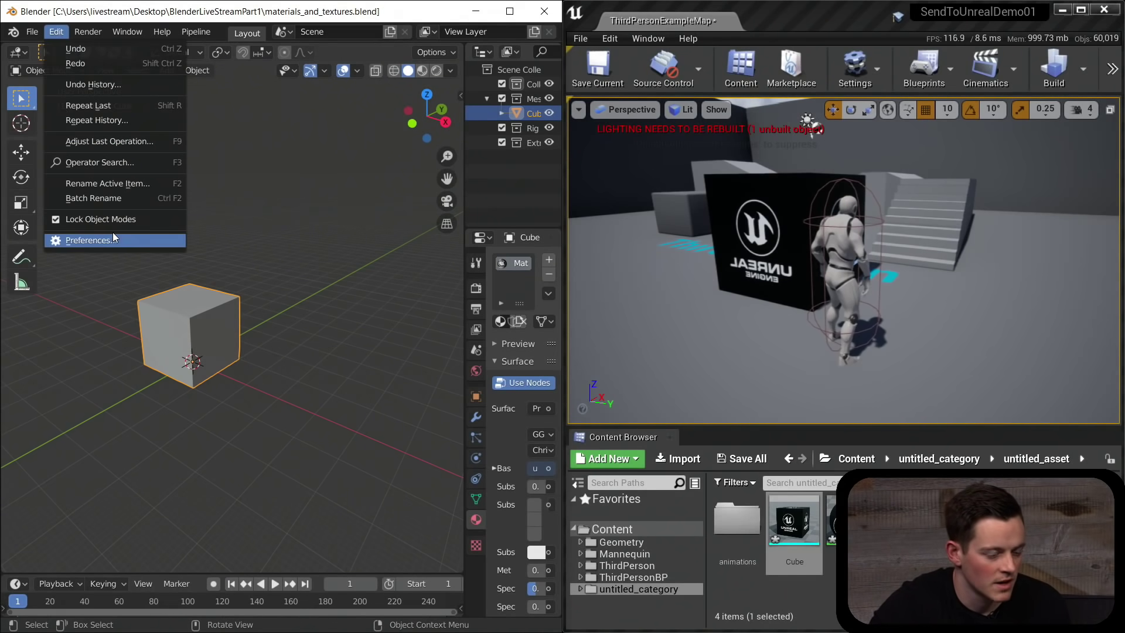
left_click(113, 232)
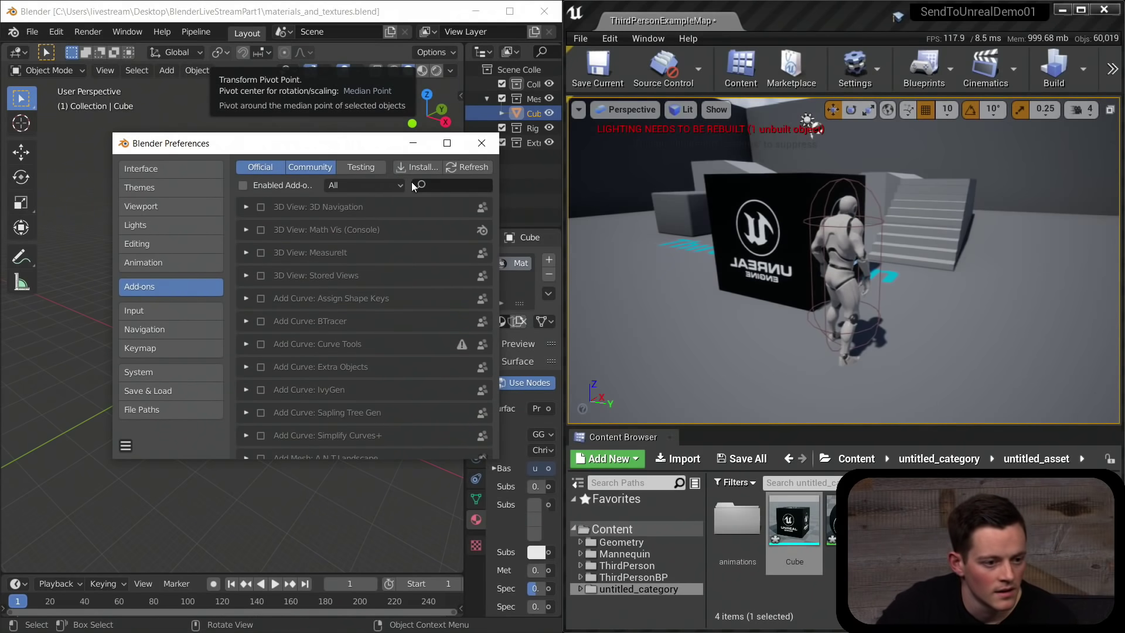
left_click(381, 186)
left_click(374, 262)
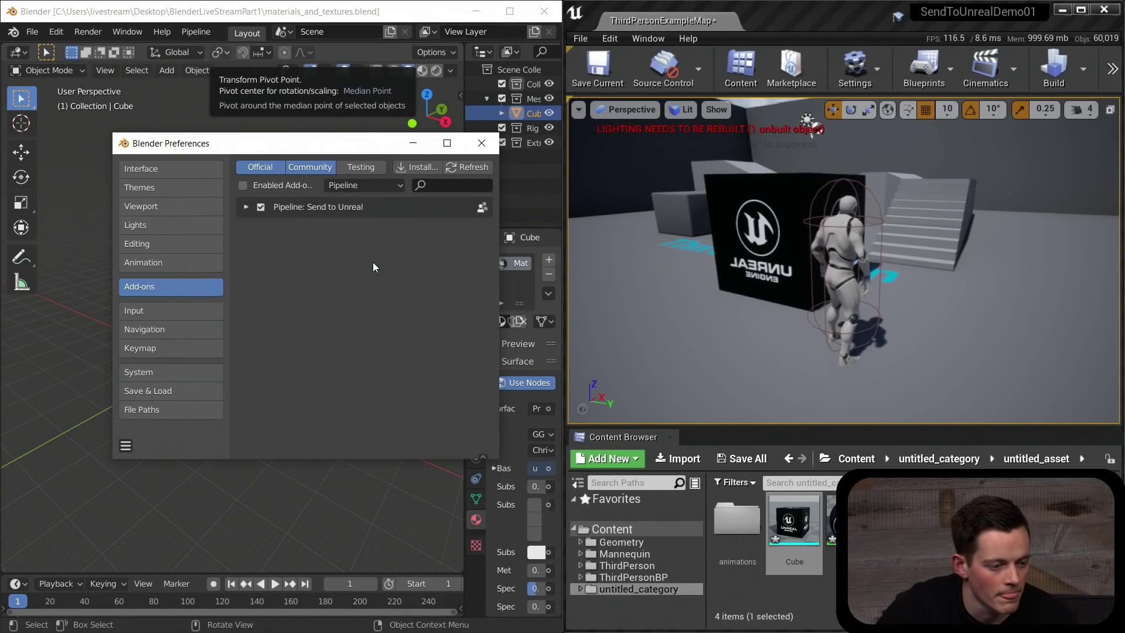
left_click(246, 207)
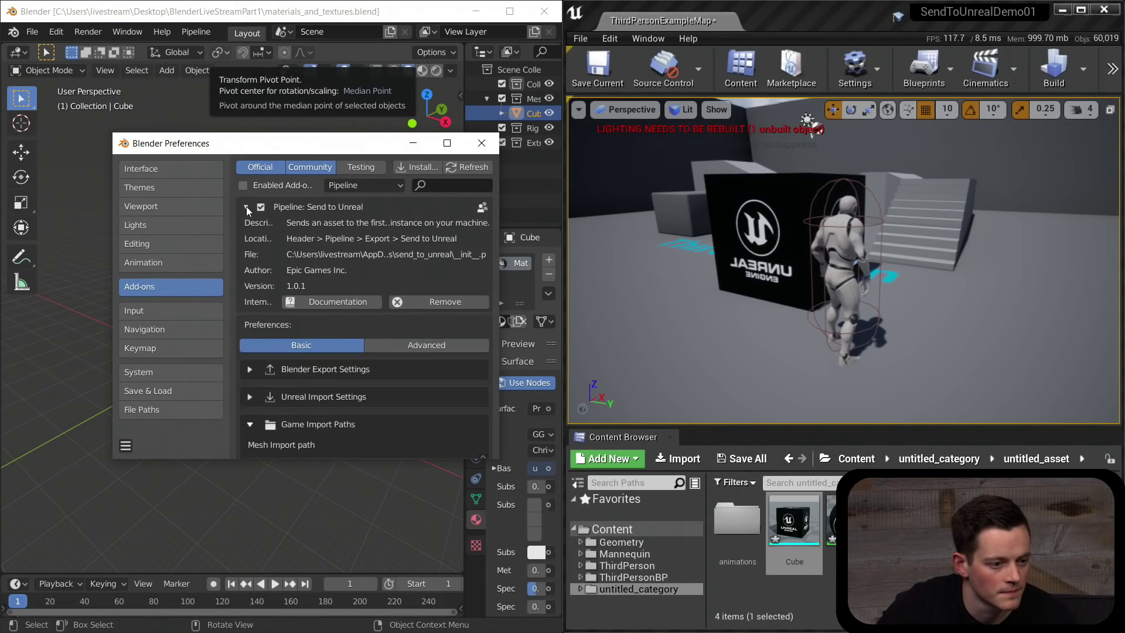
Show the advanced Send to Unreal preferences and examine the asset validation options.
left_click(403, 346)
scroll(375, 351, "down", 5)
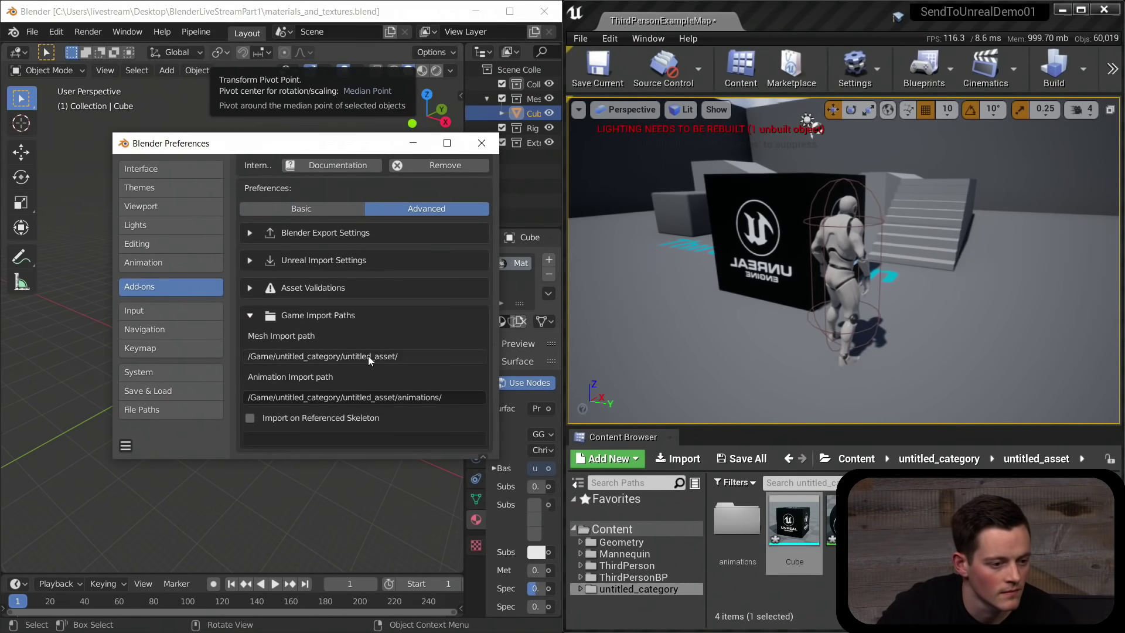
left_click(245, 260)
left_click(251, 260)
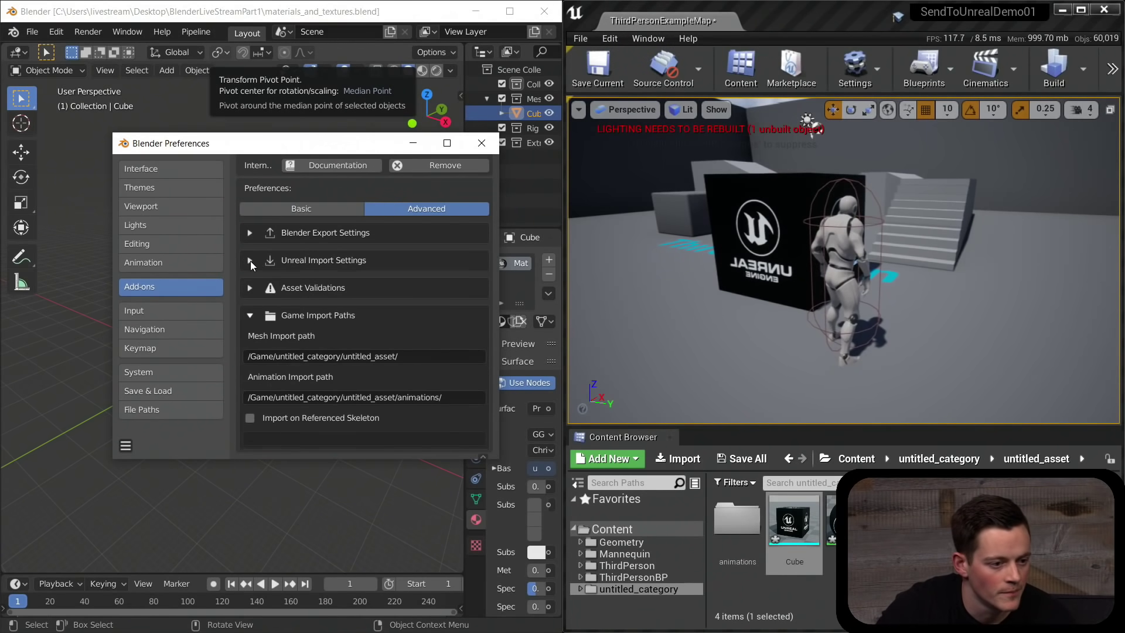
left_click(250, 288)
scroll(252, 291, "down", 1)
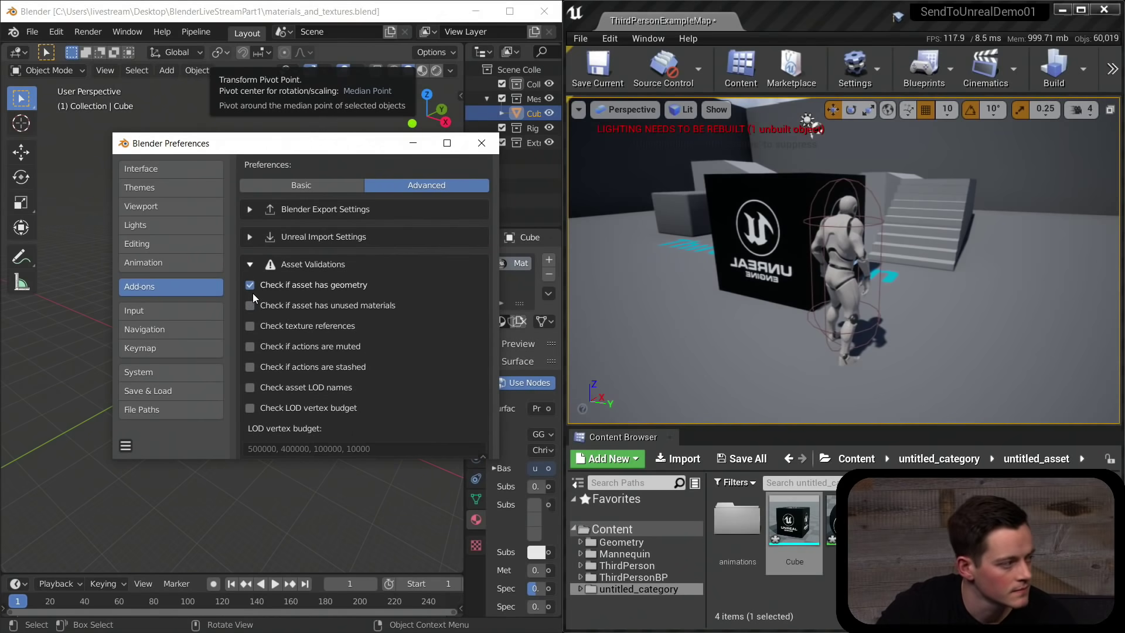
scroll(289, 307, "down", 1)
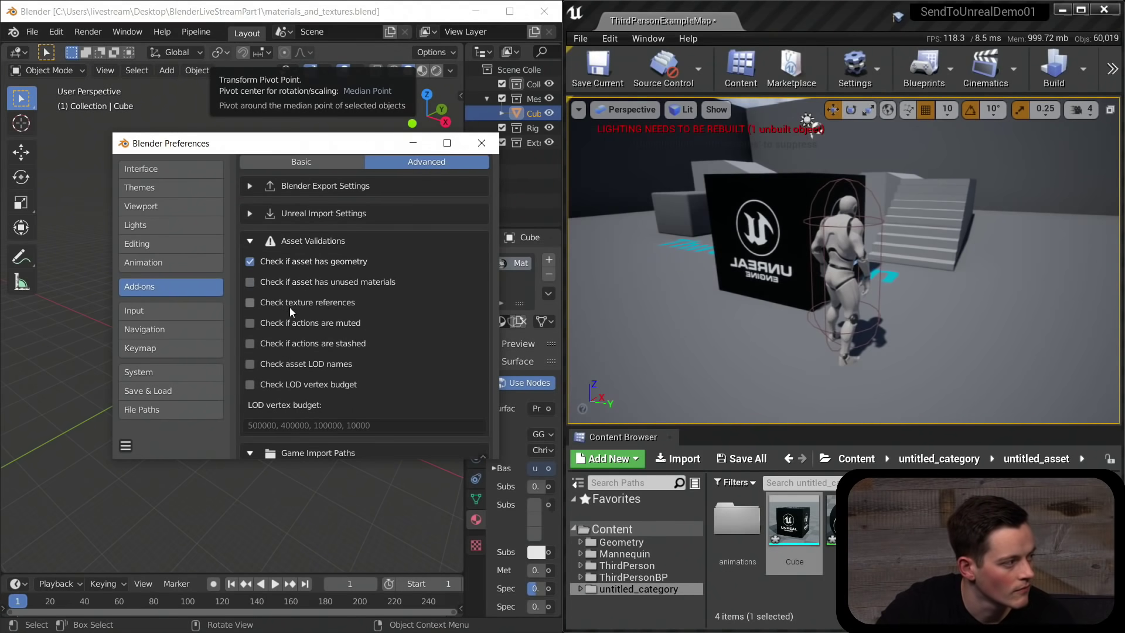
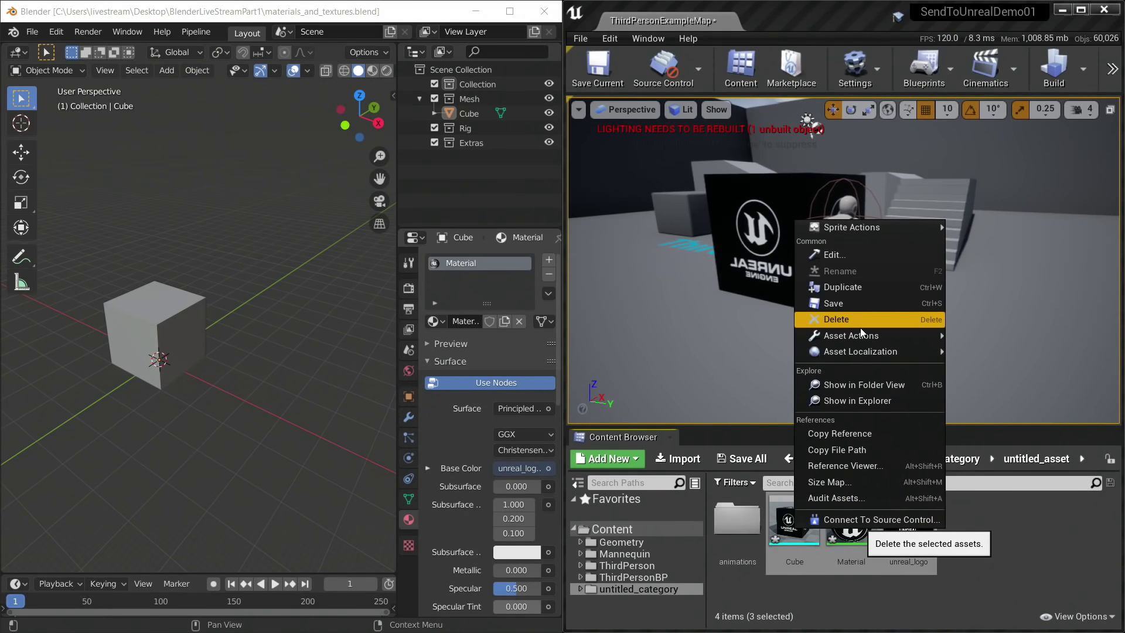
Force delete the Cube, Material and unreal_logo assets from the untitled_asset folder in Unreal.
left_click(860, 328)
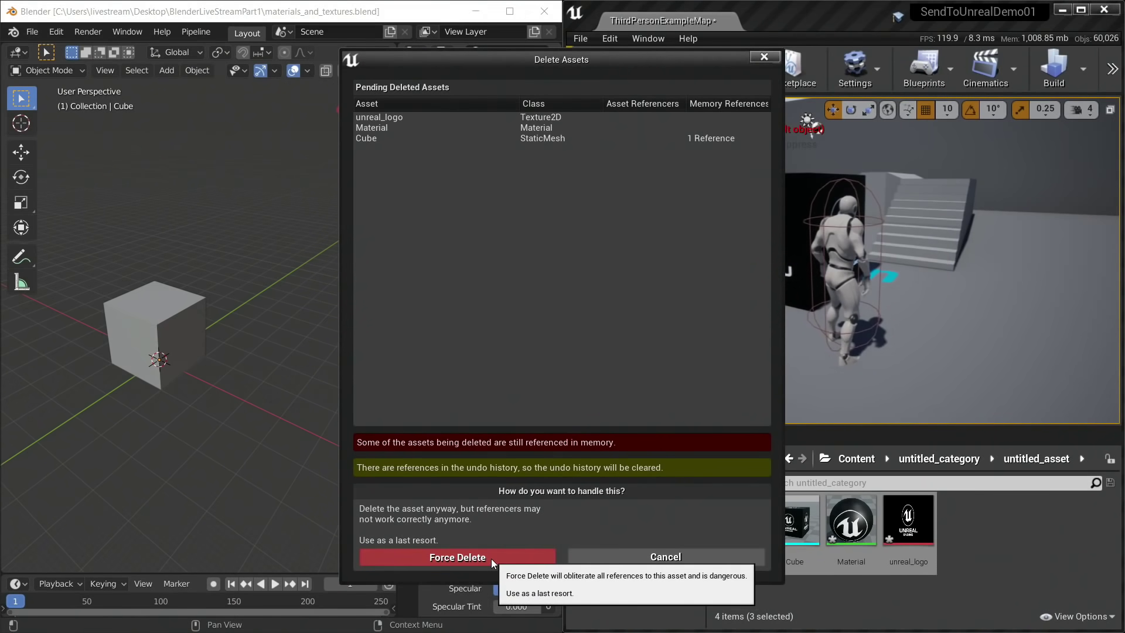
left_click(491, 557)
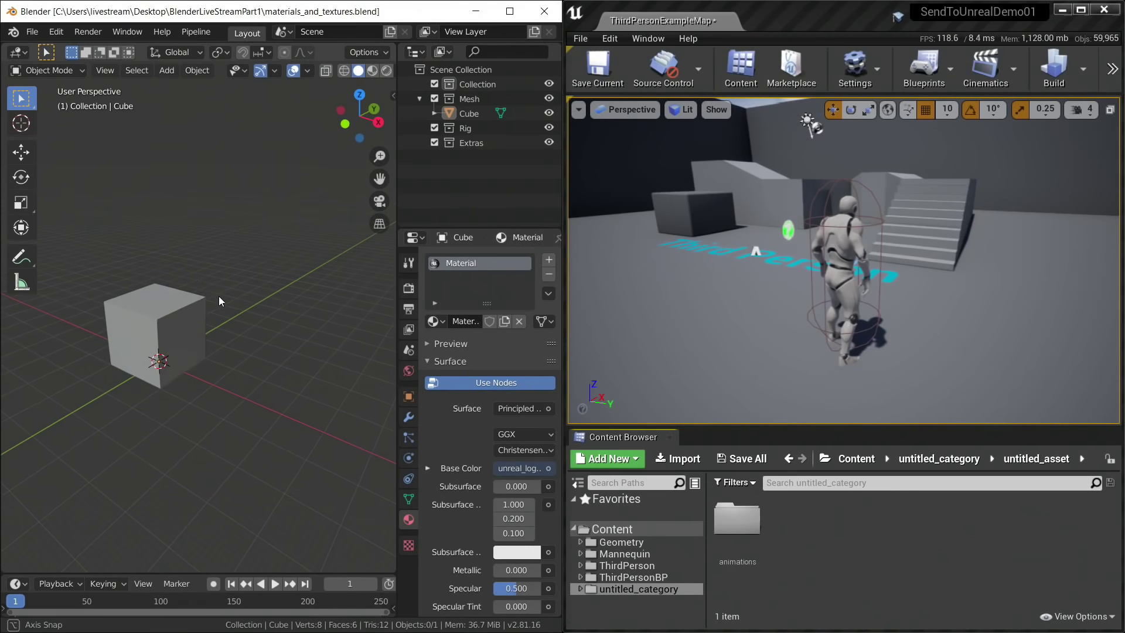
Open the recent file skeletal_meshes.blend in Blender and widen the outliner and properties area.
left_click(39, 34)
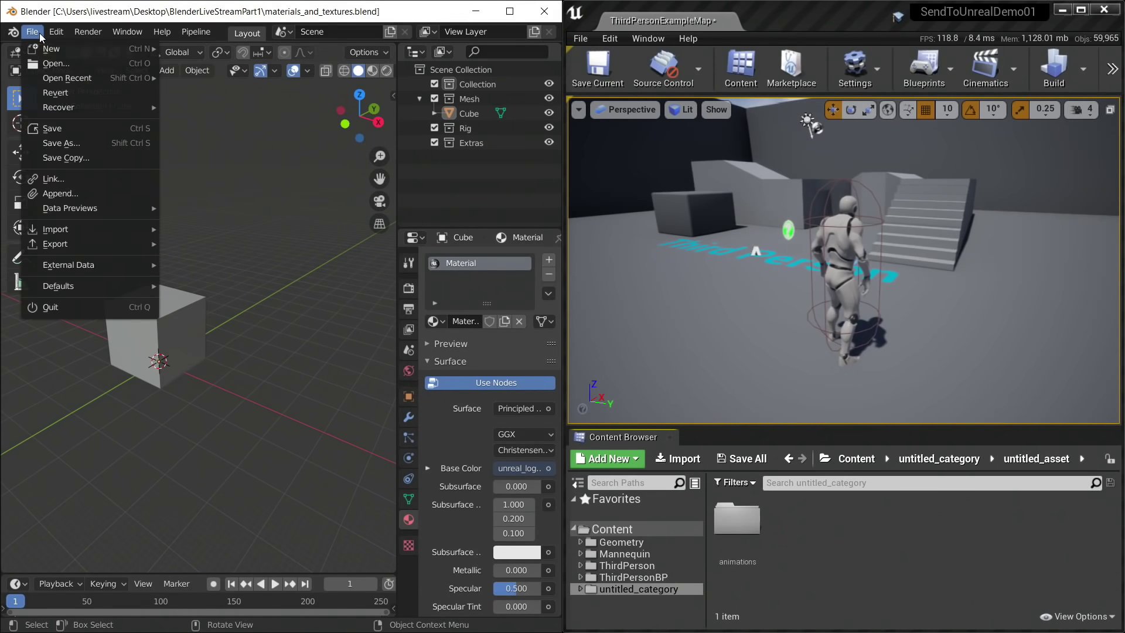
mouse_move(58, 77)
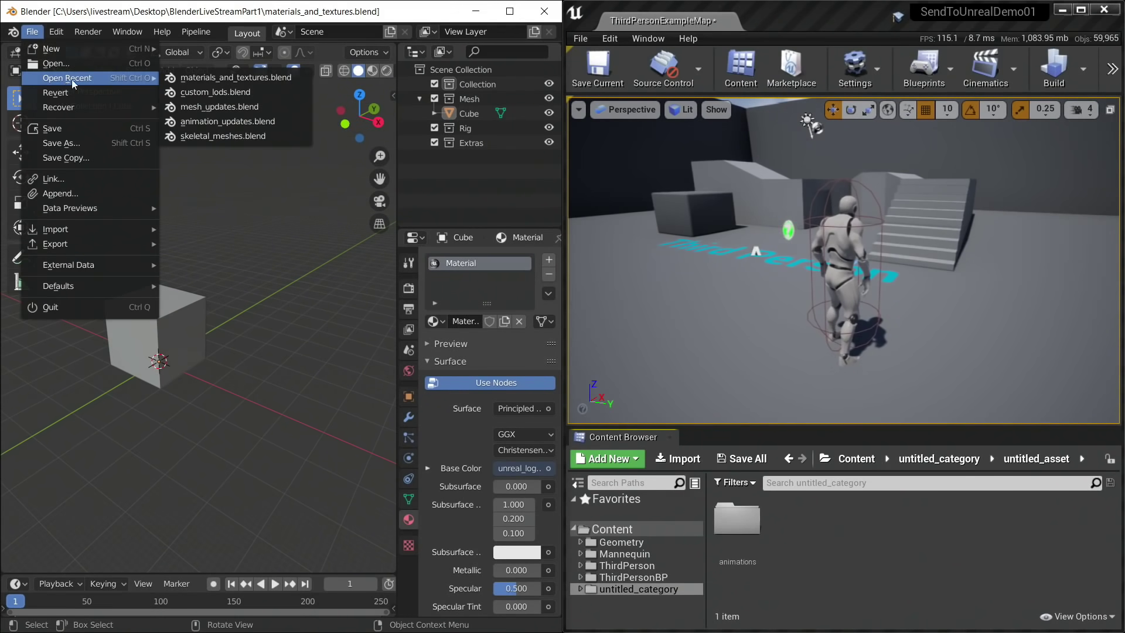
left_click(232, 138)
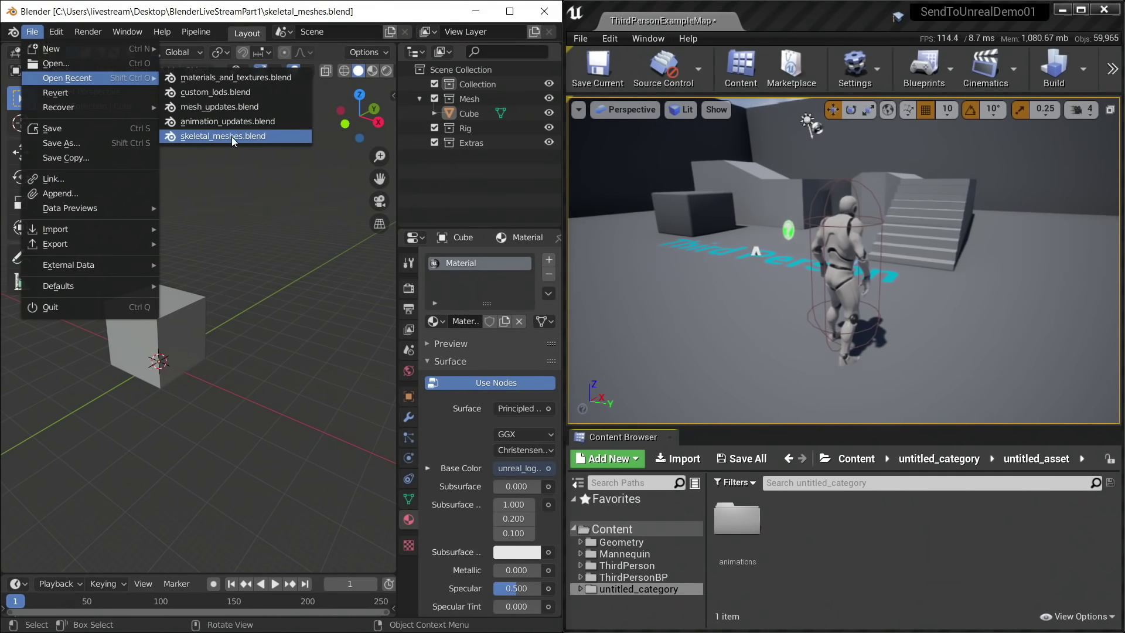
left_click(233, 138)
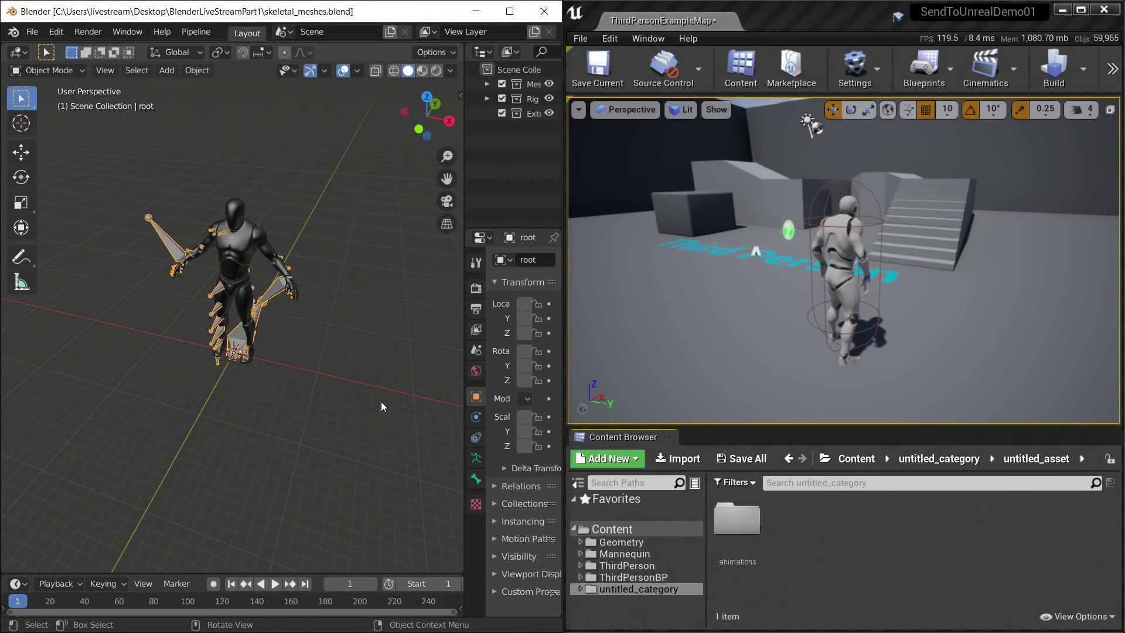
left_click_drag(465, 164, 409, 166)
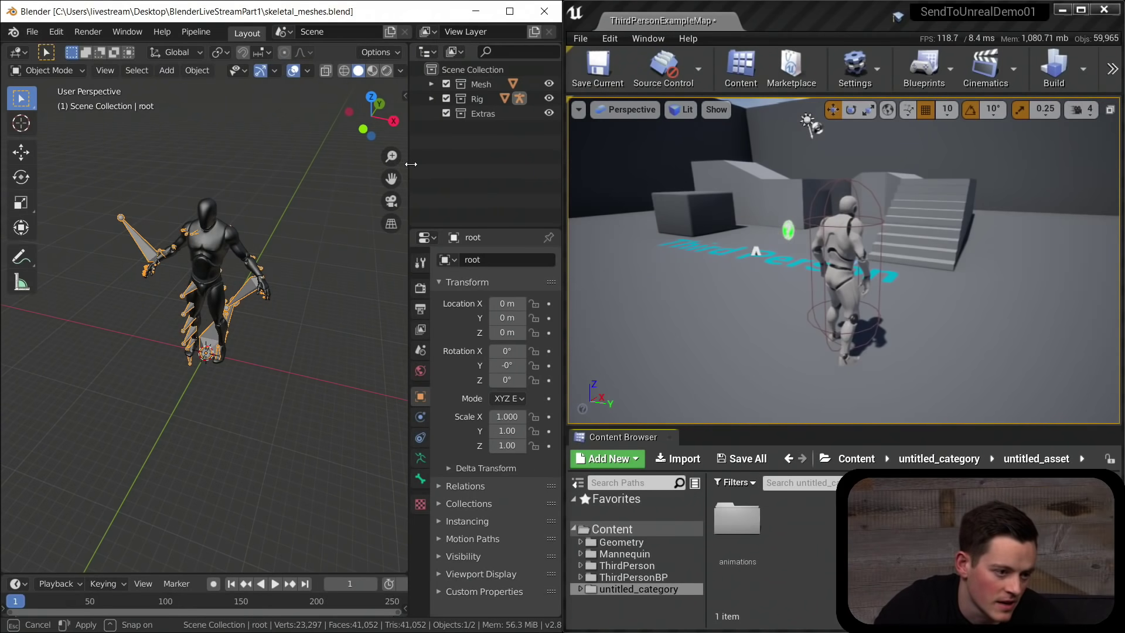
middle_click_drag(283, 346, 221, 381)
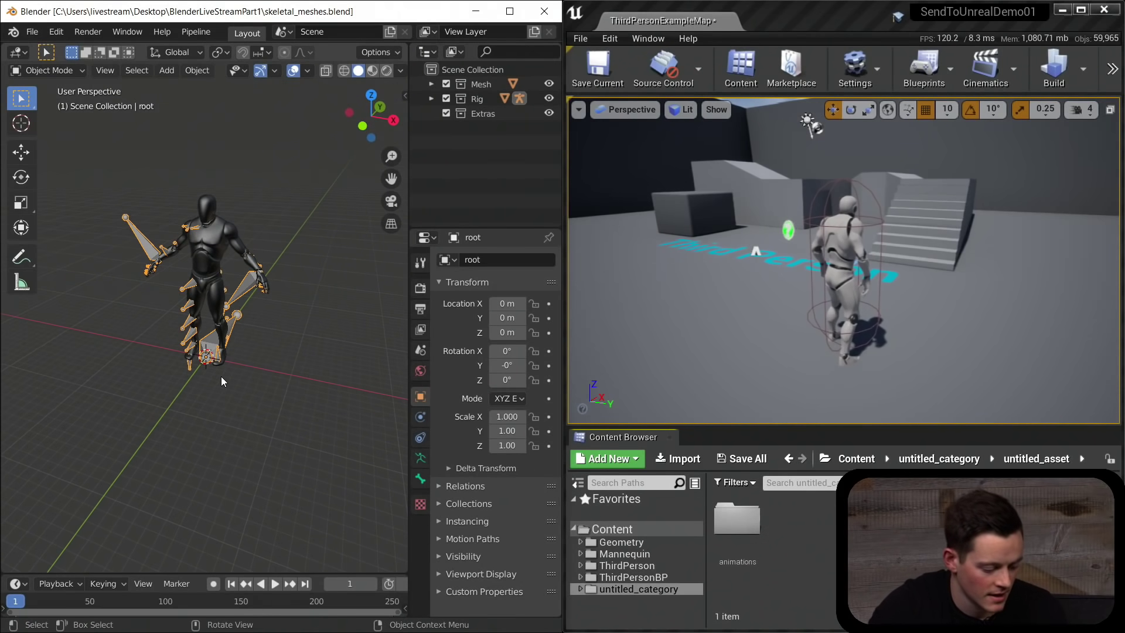
scroll(236, 350, "up", 2)
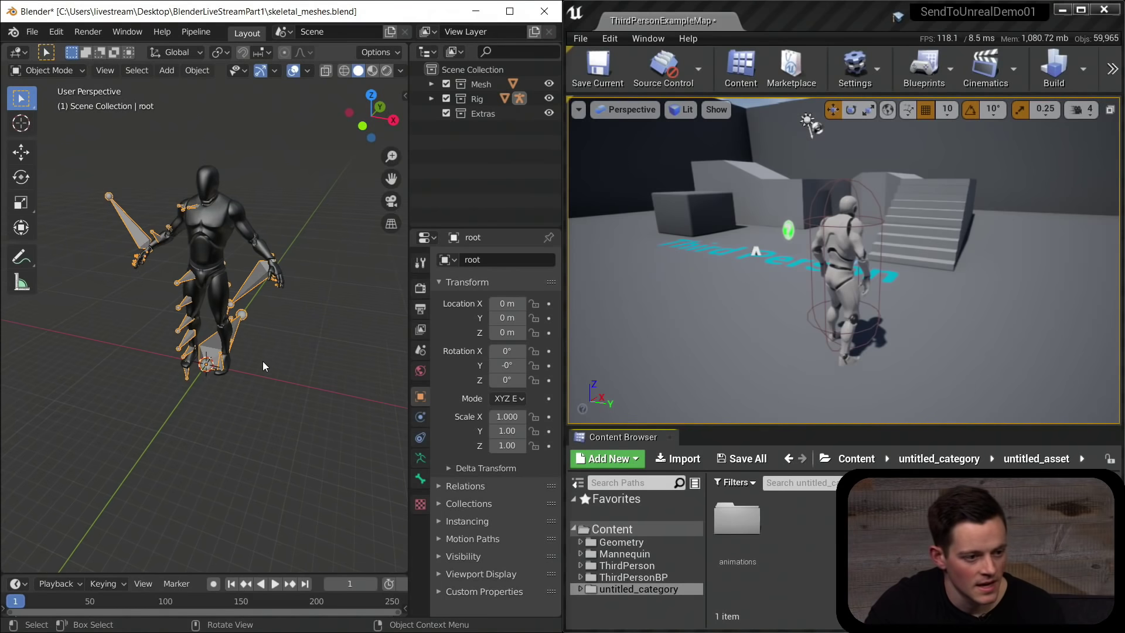
Expand the untitled_category folder in Unreal and send the mannequin mesh with its root armature from Blender to Unreal.
left_click(580, 590)
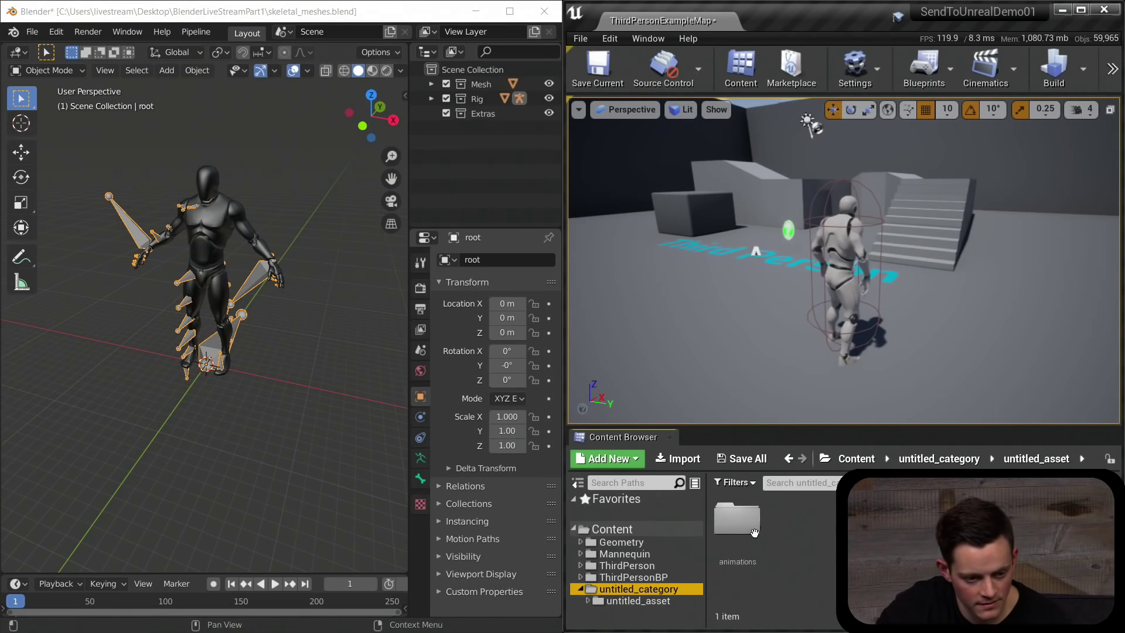
middle_click_drag(264, 409, 206, 285)
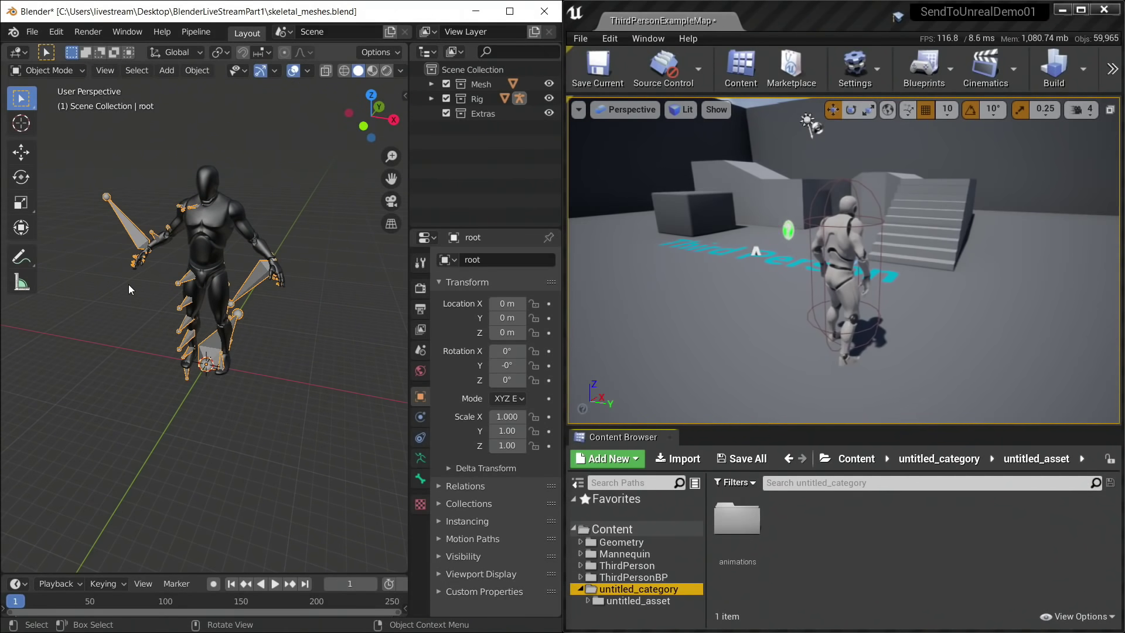
key("ctrl")
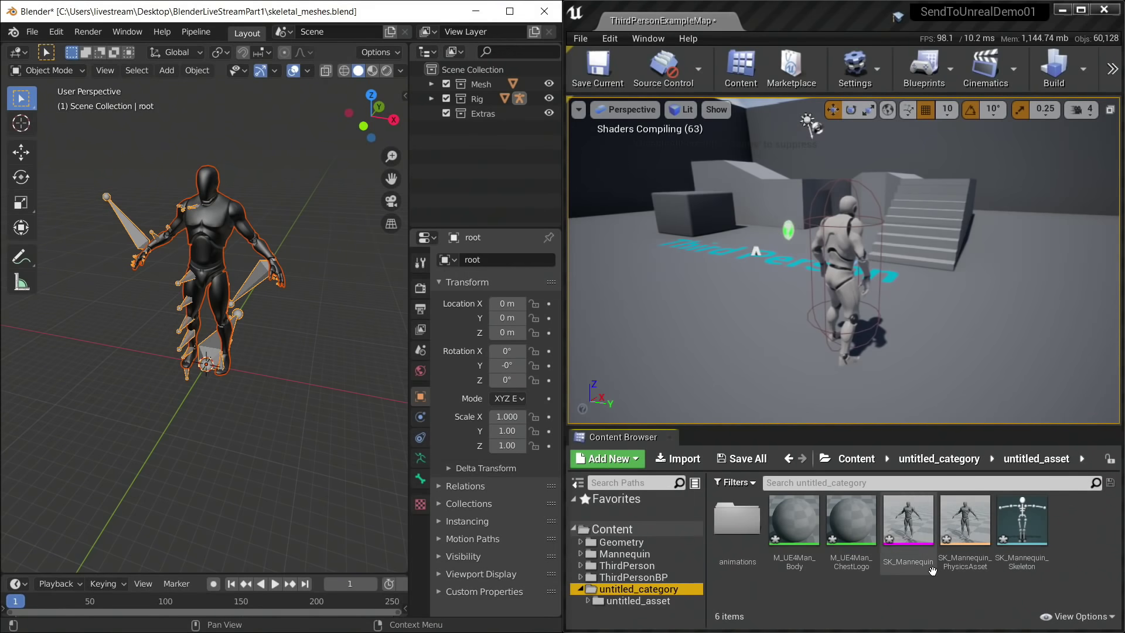
mouse_move(902, 516)
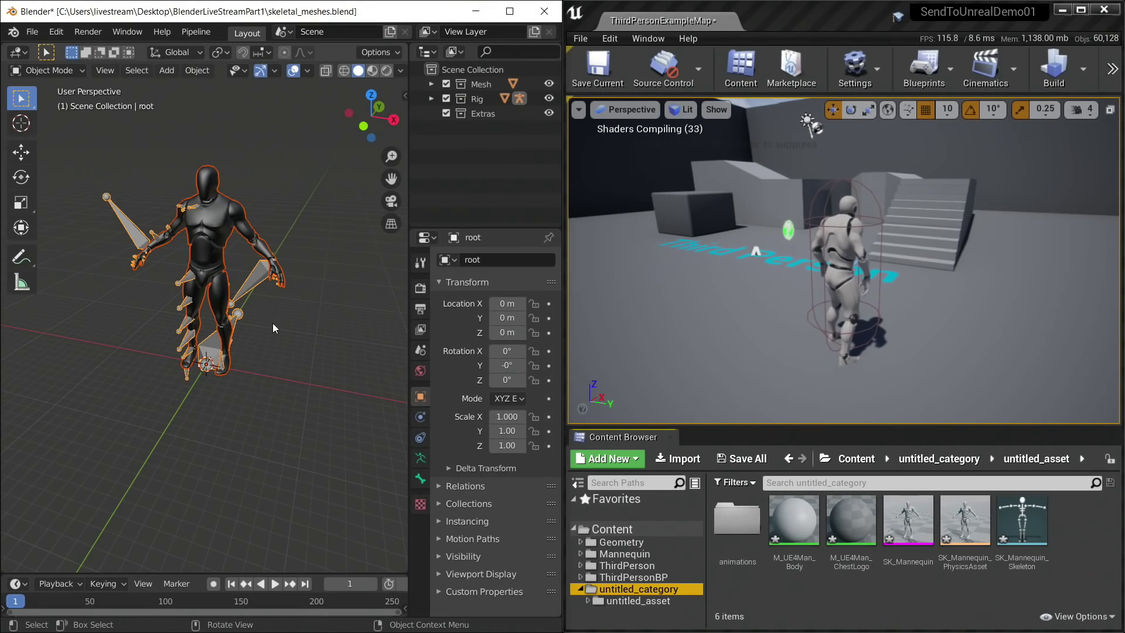
Expand the Rig collection in Blender's outliner and assign the root armature to the Rig collection.
middle_click_drag(314, 340, 326, 316)
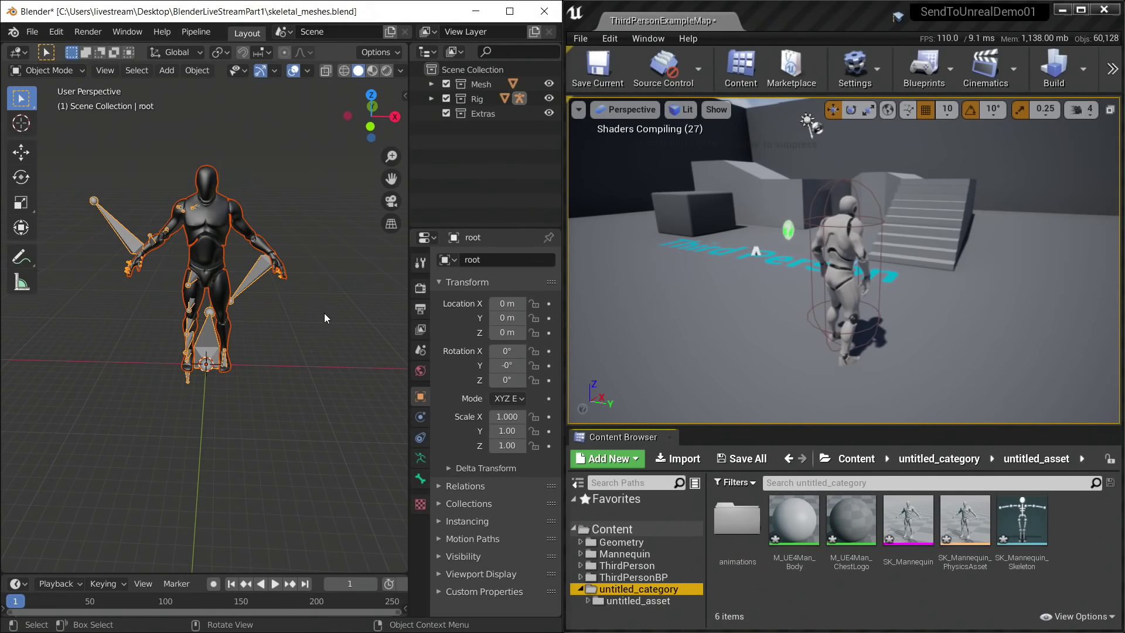
middle_click_drag(305, 174, 160, 232)
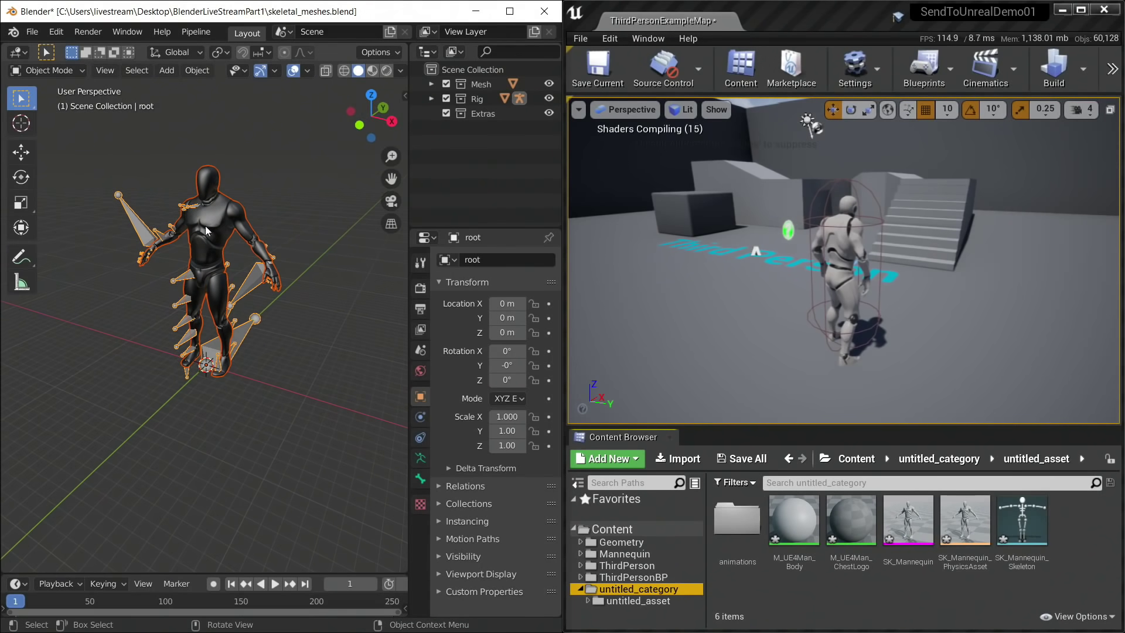
left_click(432, 98)
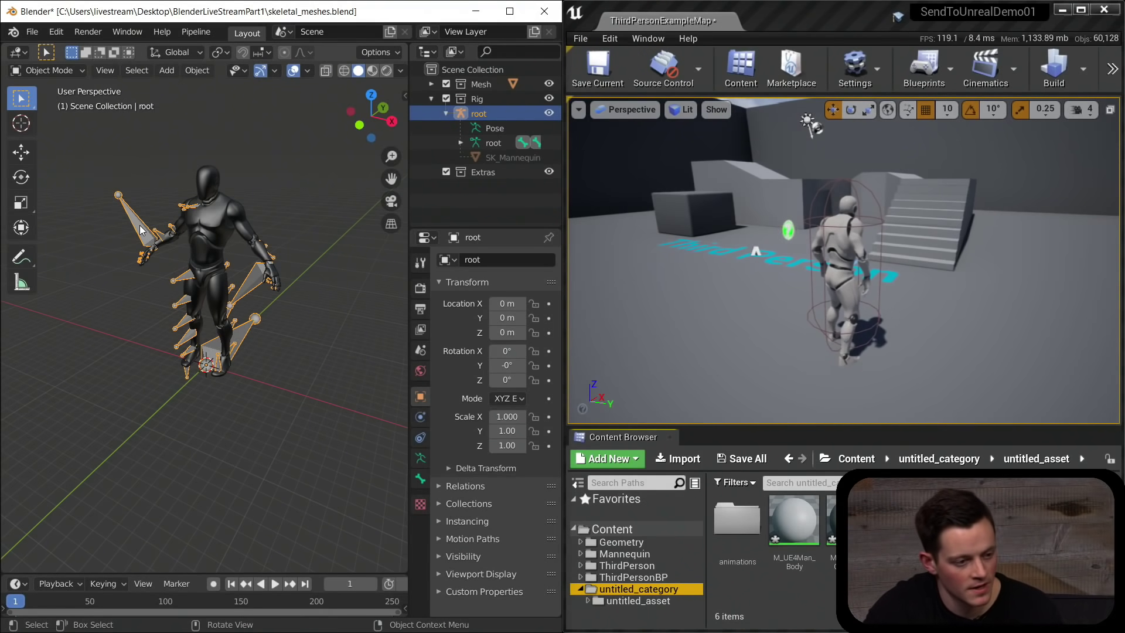
key("m")
left_click(126, 262)
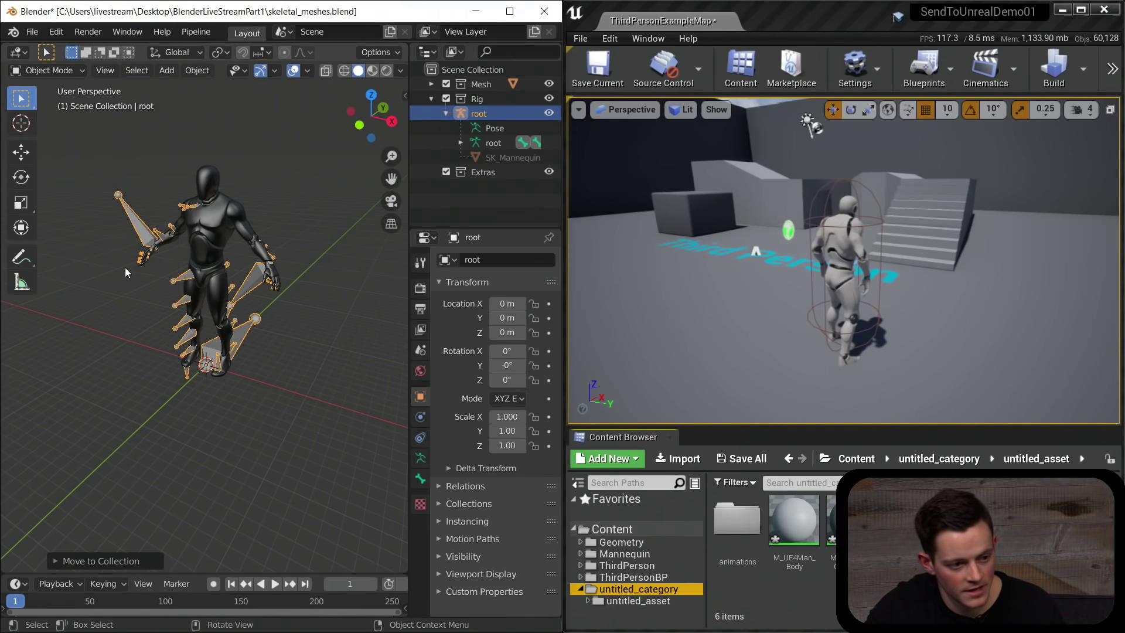
Assign the SK_Mannequin mesh to the Mesh collection and collapse the Rig collection in the outliner.
left_click(222, 197)
key("m")
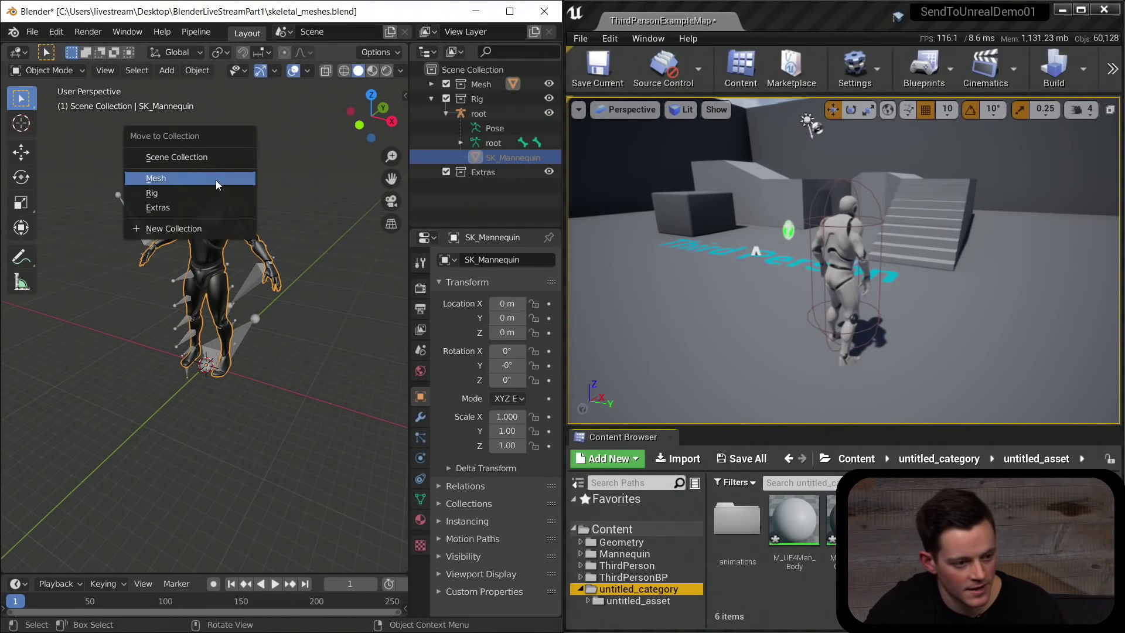
left_click(221, 178)
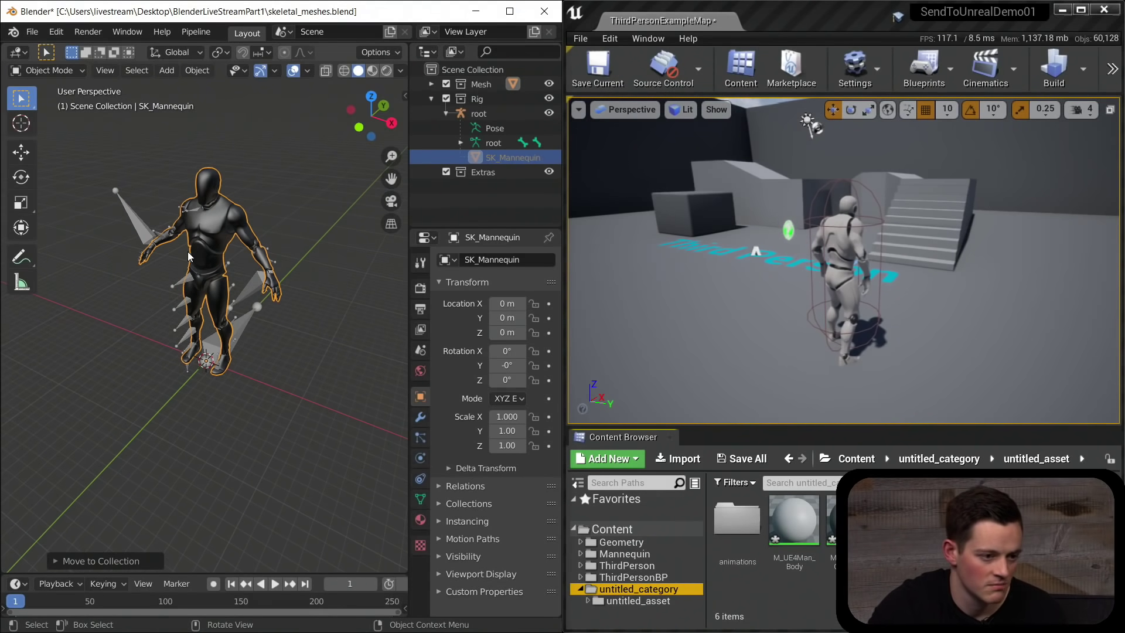
middle_click_drag(222, 242, 199, 234)
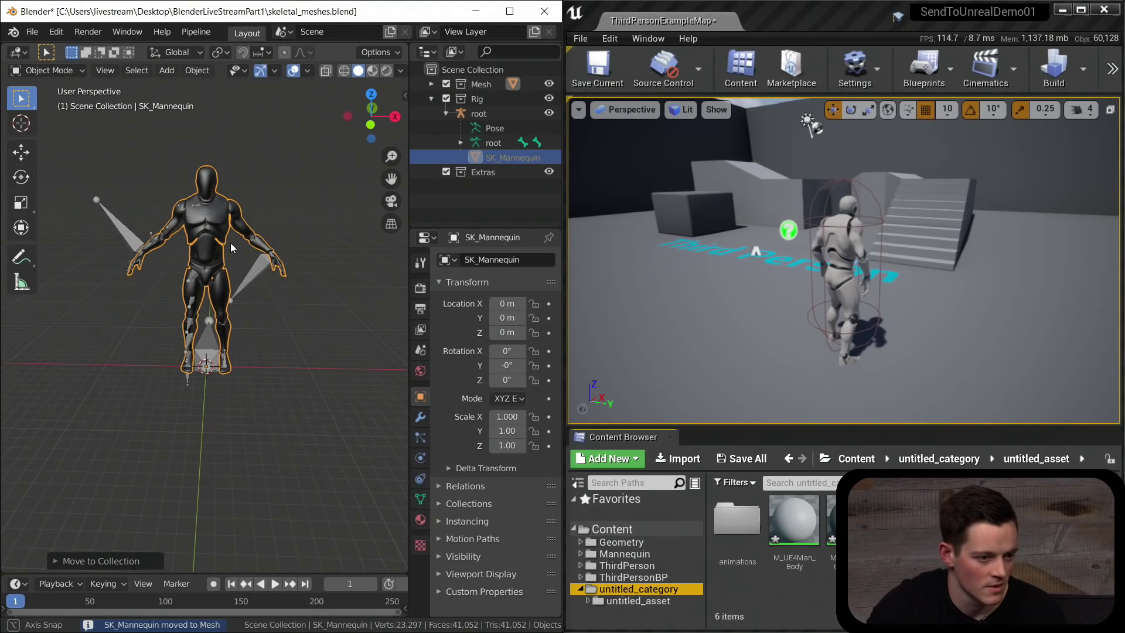
left_click(431, 98)
middle_click_drag(269, 217, 225, 241)
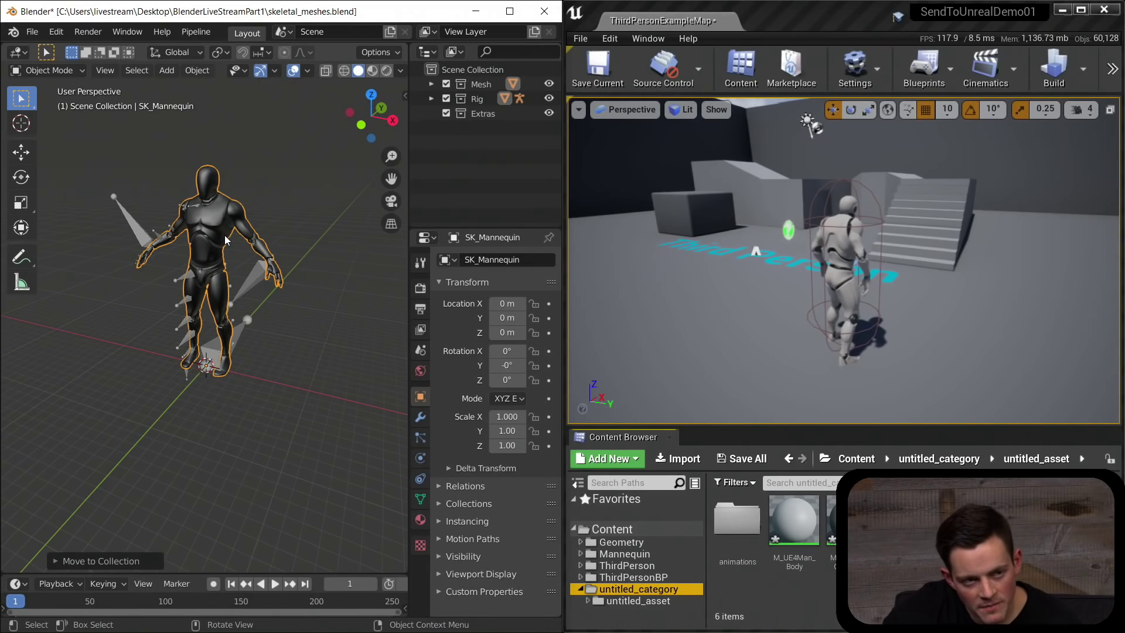
Hide and reshow the Mesh collection, and move the SK_Mannequin mesh to the Scene Collection.
left_click(551, 84)
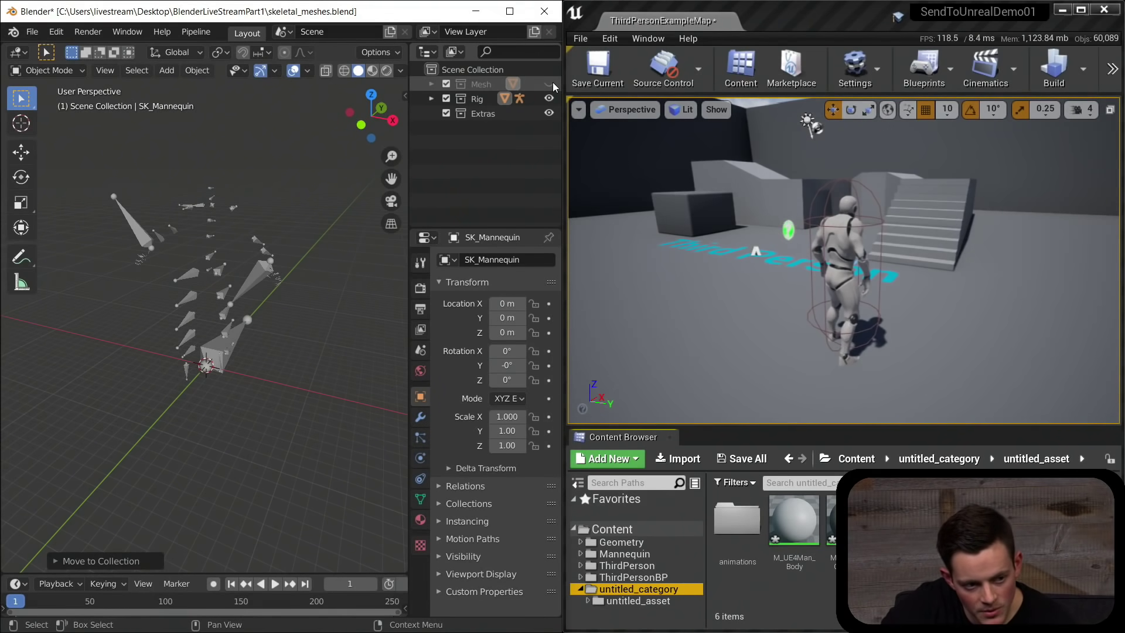
left_click(551, 84)
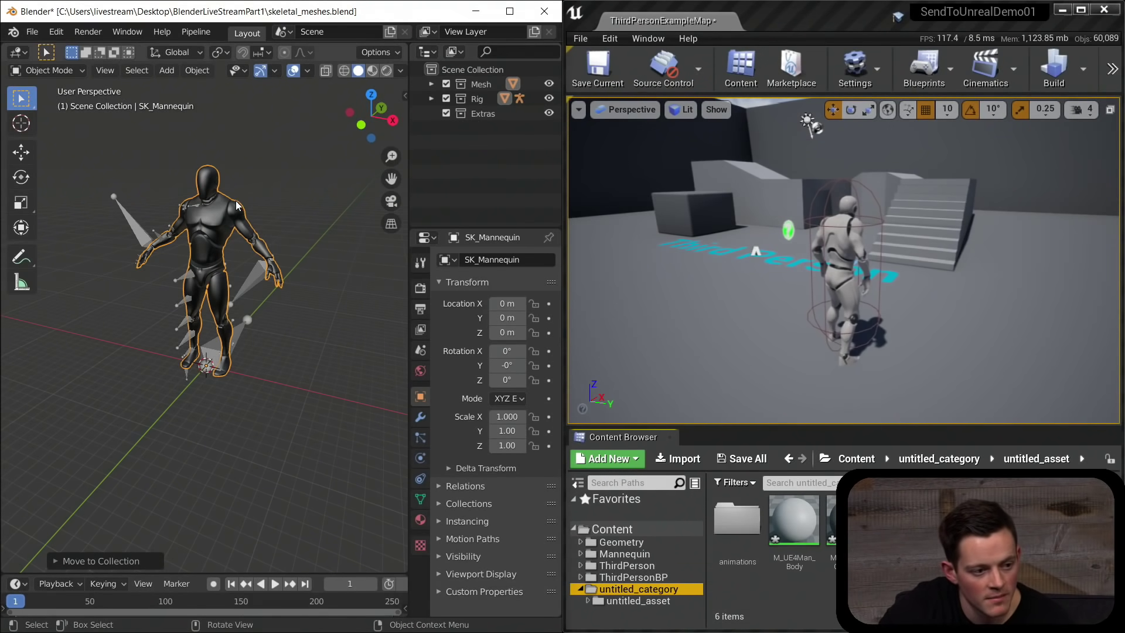
key("m")
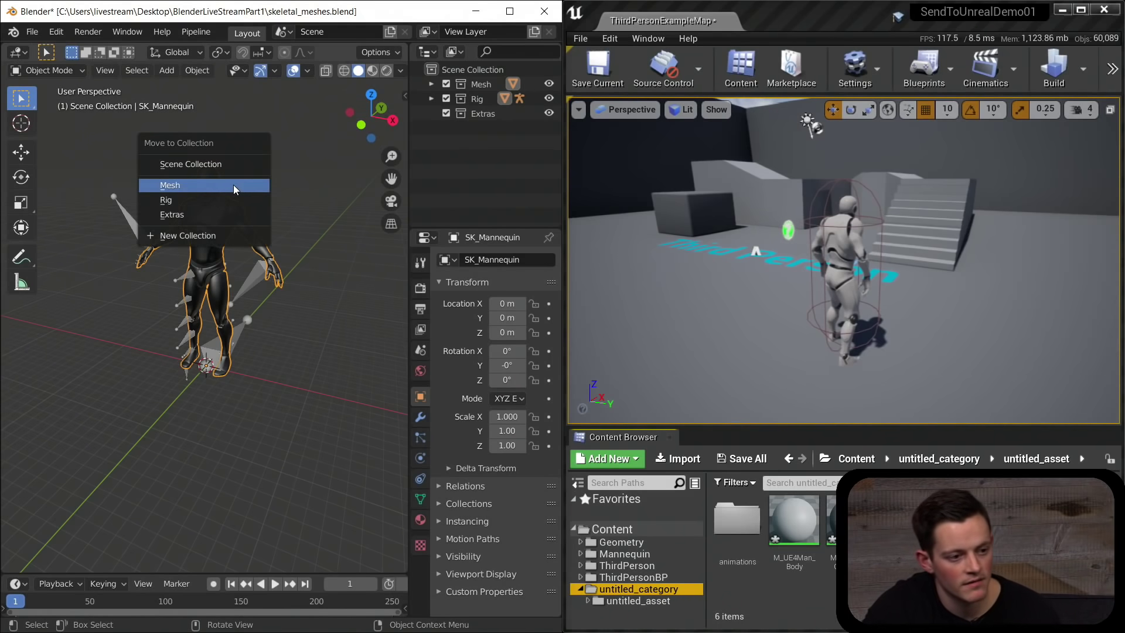
left_click(220, 166)
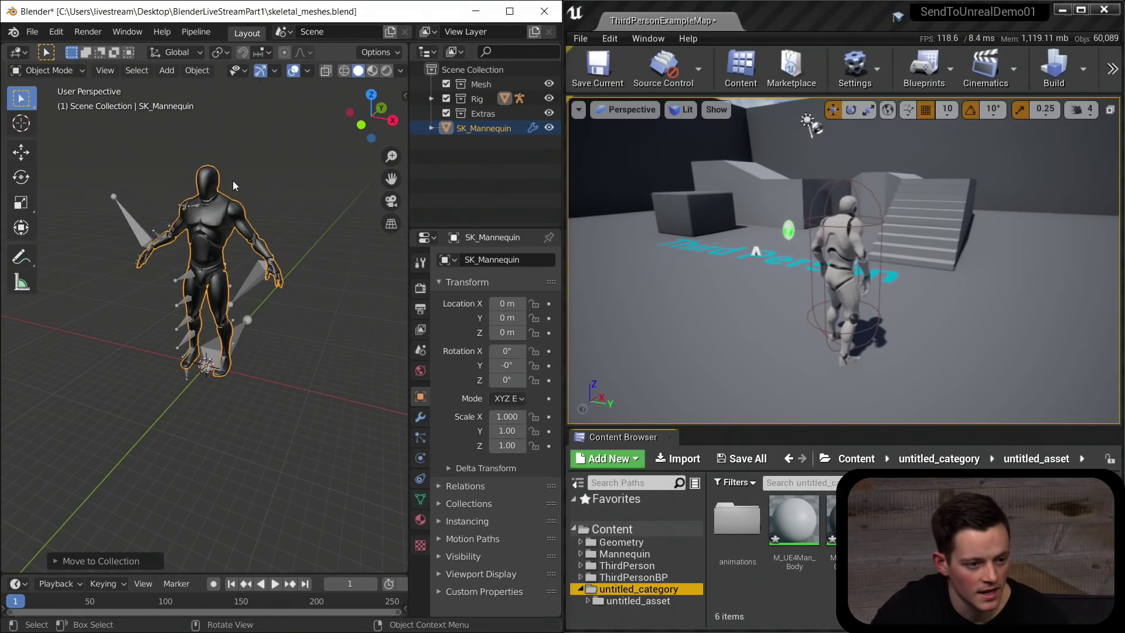
middle_click_drag(255, 223, 264, 220)
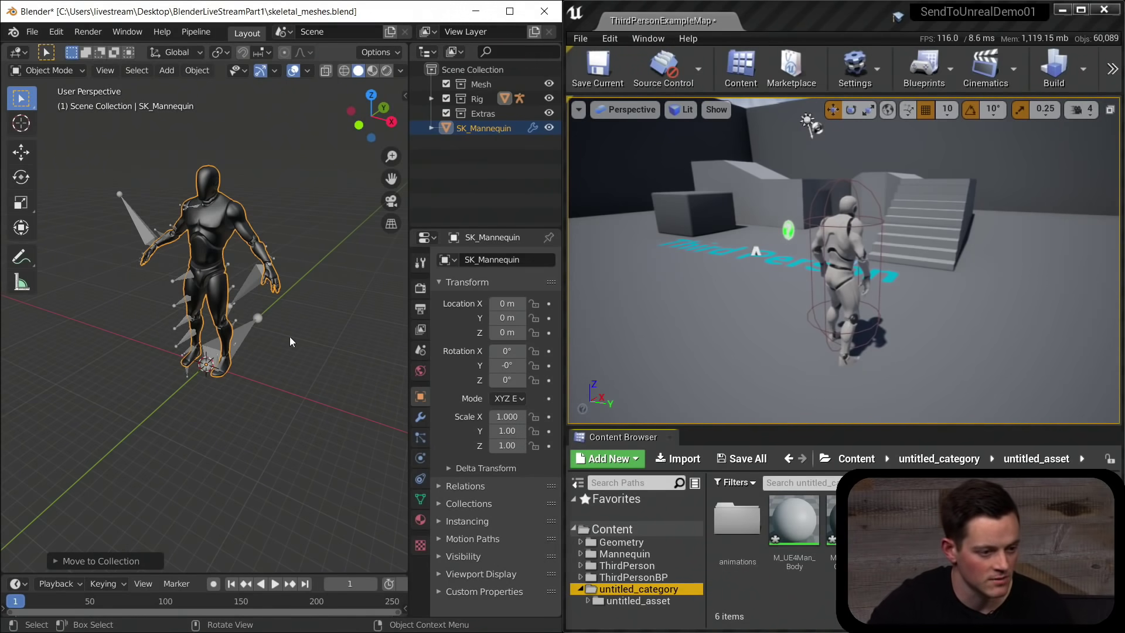
View the mannequin in right orthographic, put the root armature in Pose Mode and select the calf_l bone.
middle_click_drag(261, 339, 163, 363, "alt")
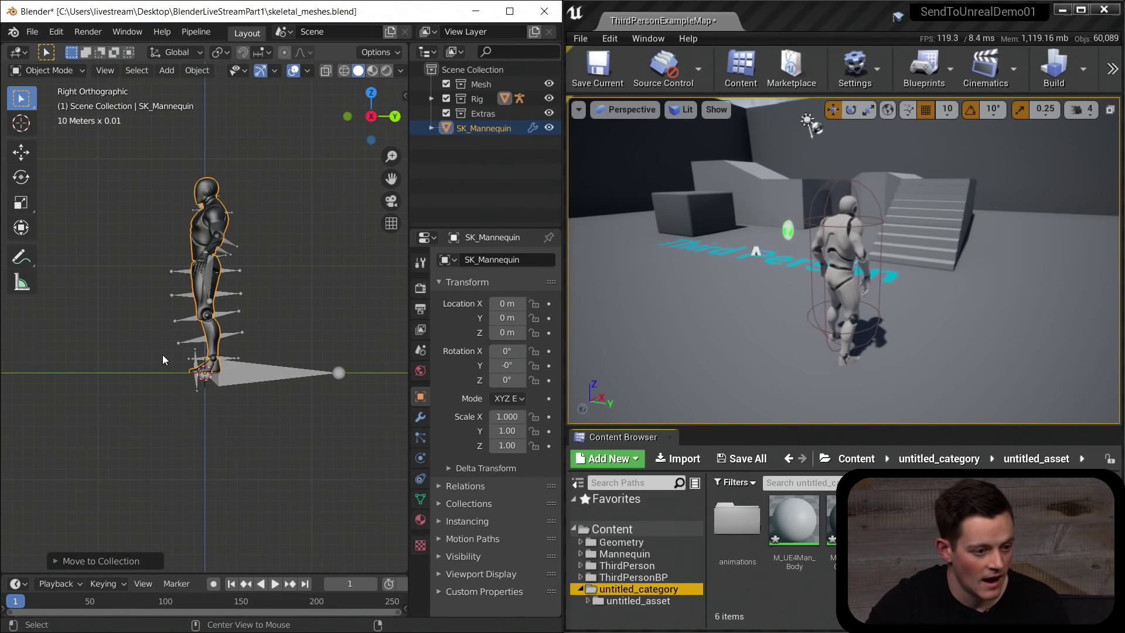
scroll(227, 378, "up", 4)
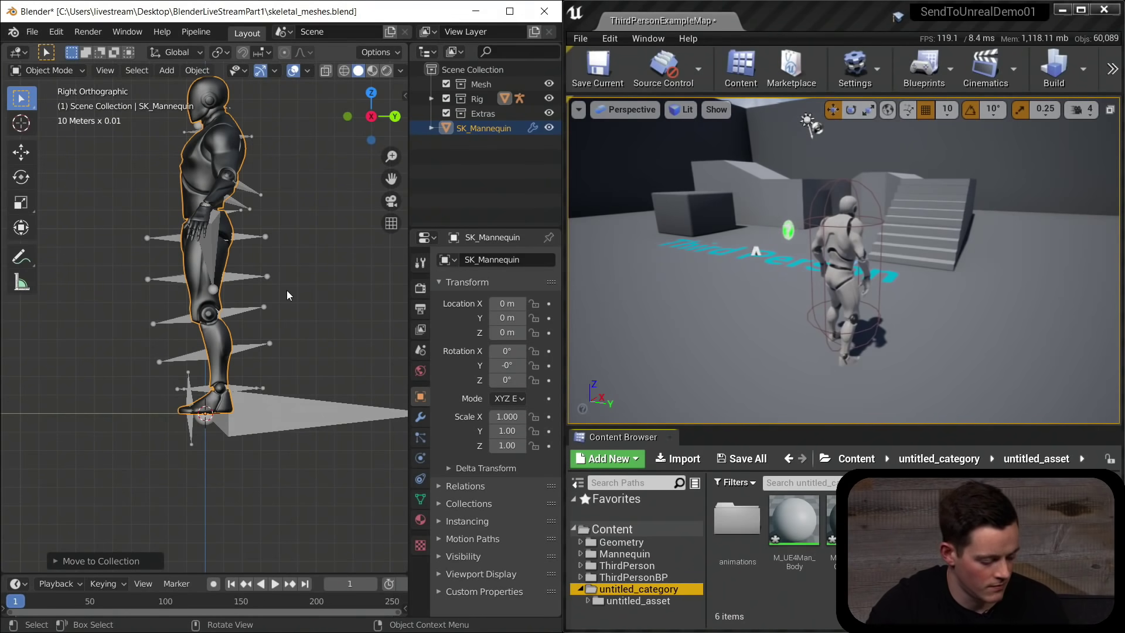
middle_click_drag(287, 295, 267, 387, "shift")
left_click(249, 377)
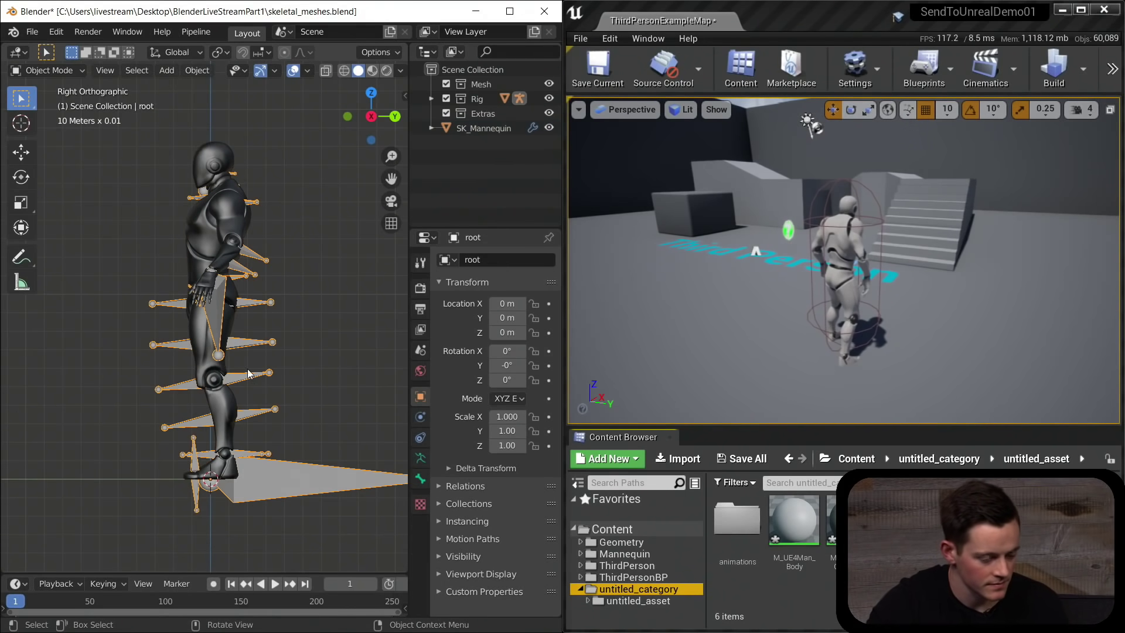
key("ctrl+Tab")
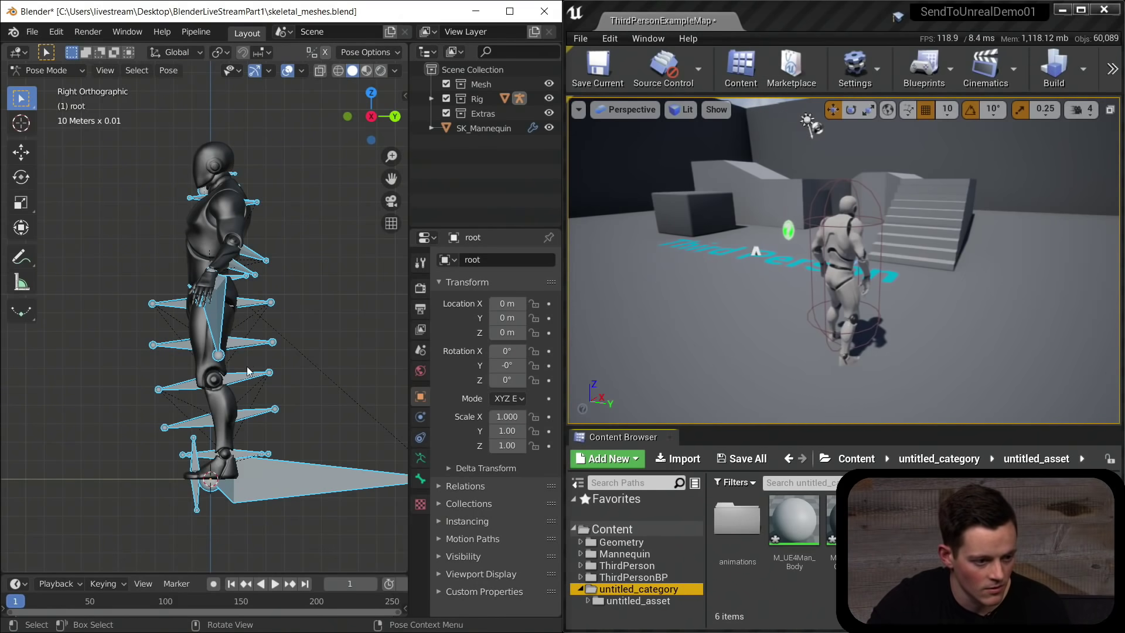
left_click(246, 390)
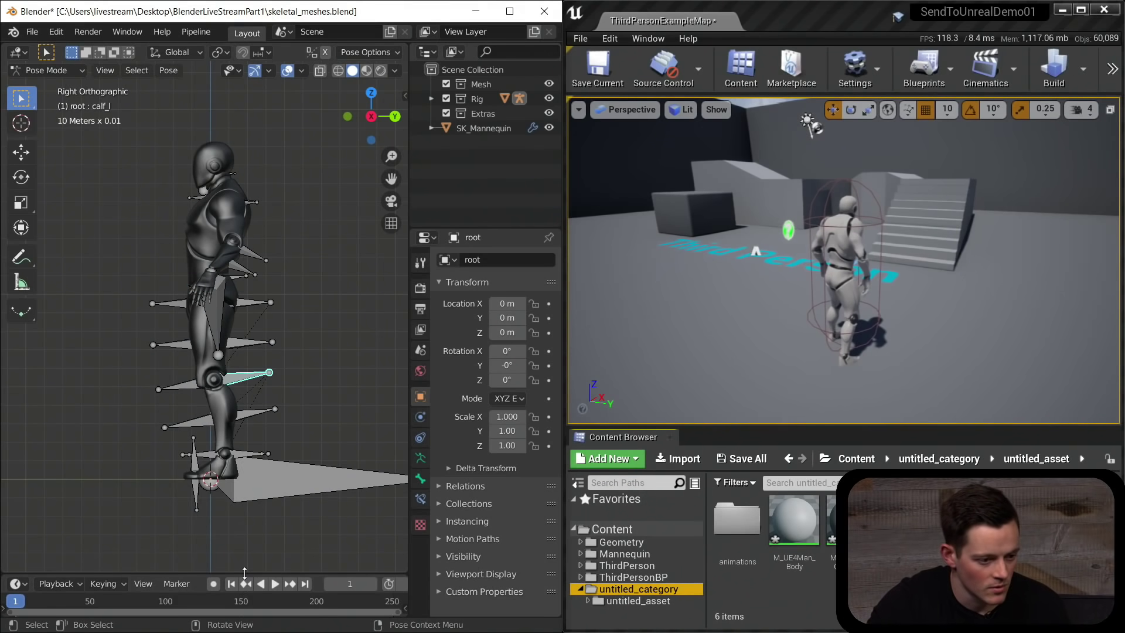
Enlarge the timeline area and change it to a Dope Sheet in Action Editor mode with a narrowed channel list.
left_click_drag(243, 574, 243, 519)
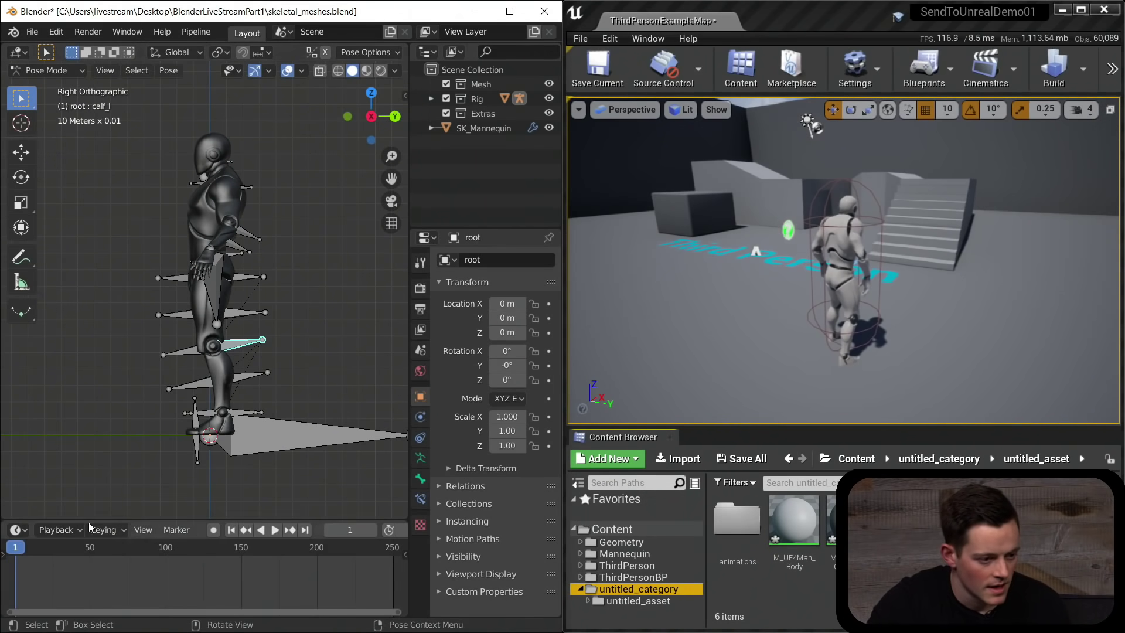
left_click(22, 530)
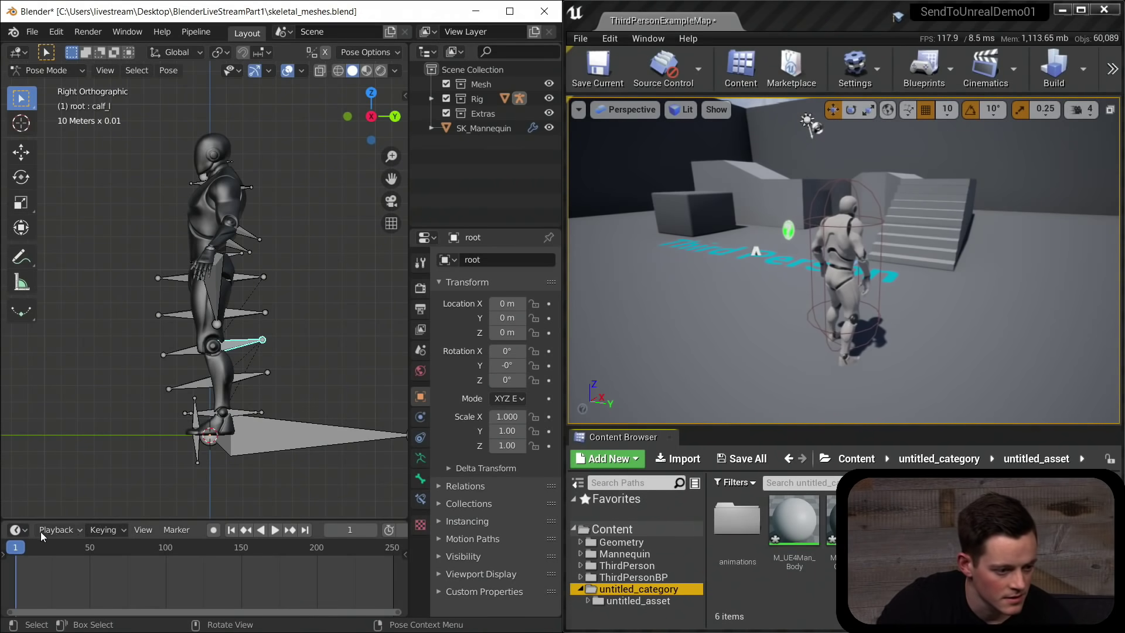
left_click(22, 530)
left_click(195, 403)
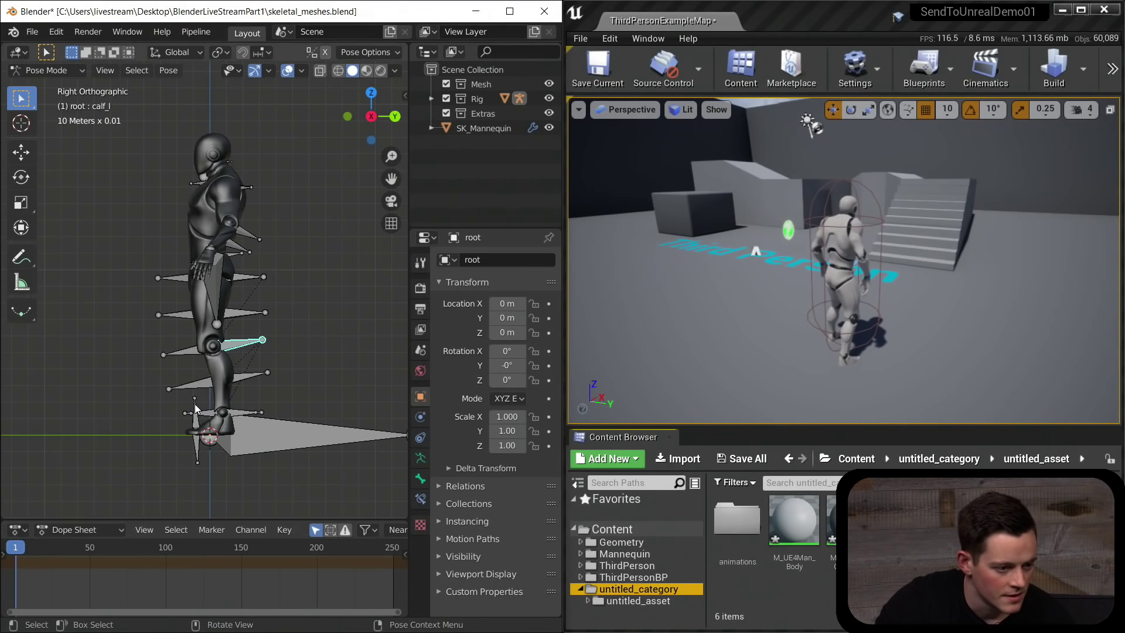
left_click(69, 533)
left_click(92, 497)
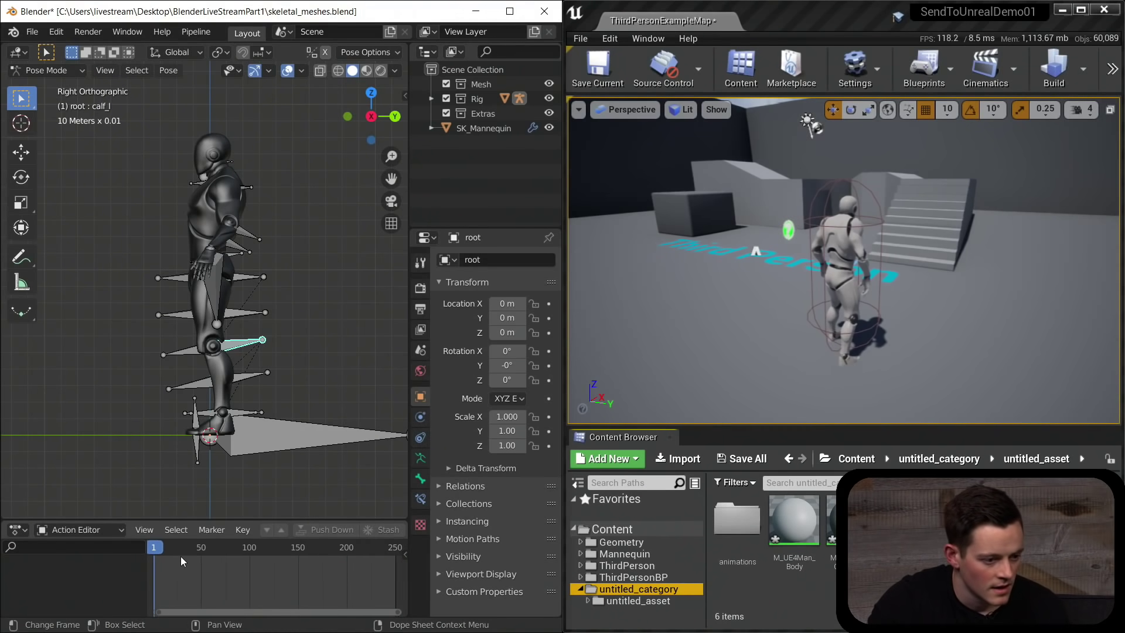
left_click_drag(146, 563, 42, 562)
scroll(147, 565, "down", 1)
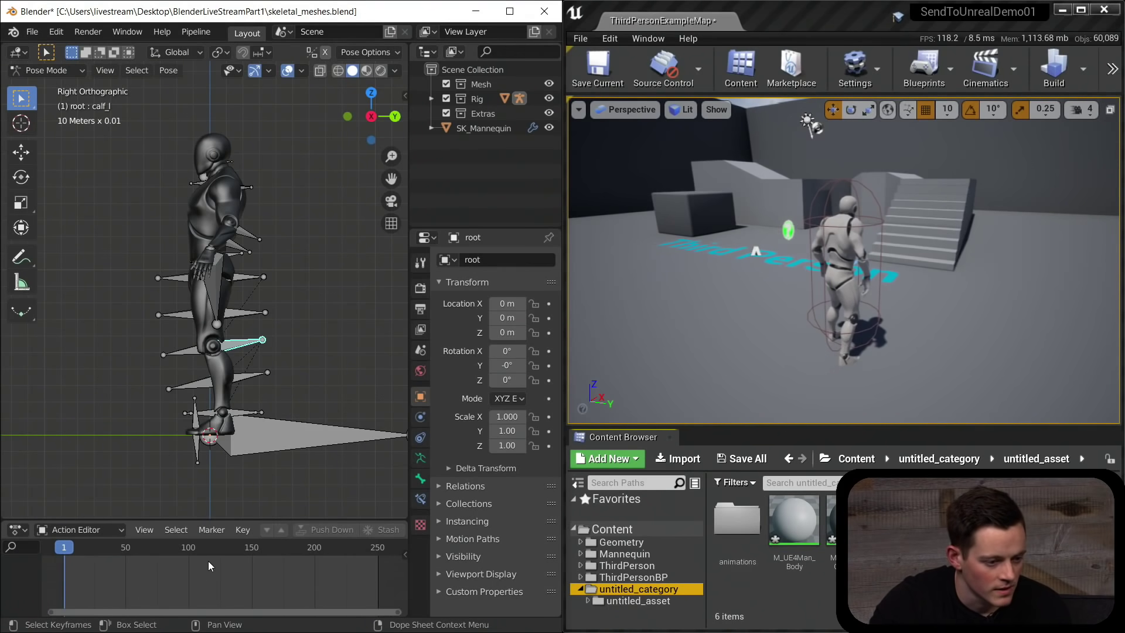
middle_click_drag(209, 561, 207, 582)
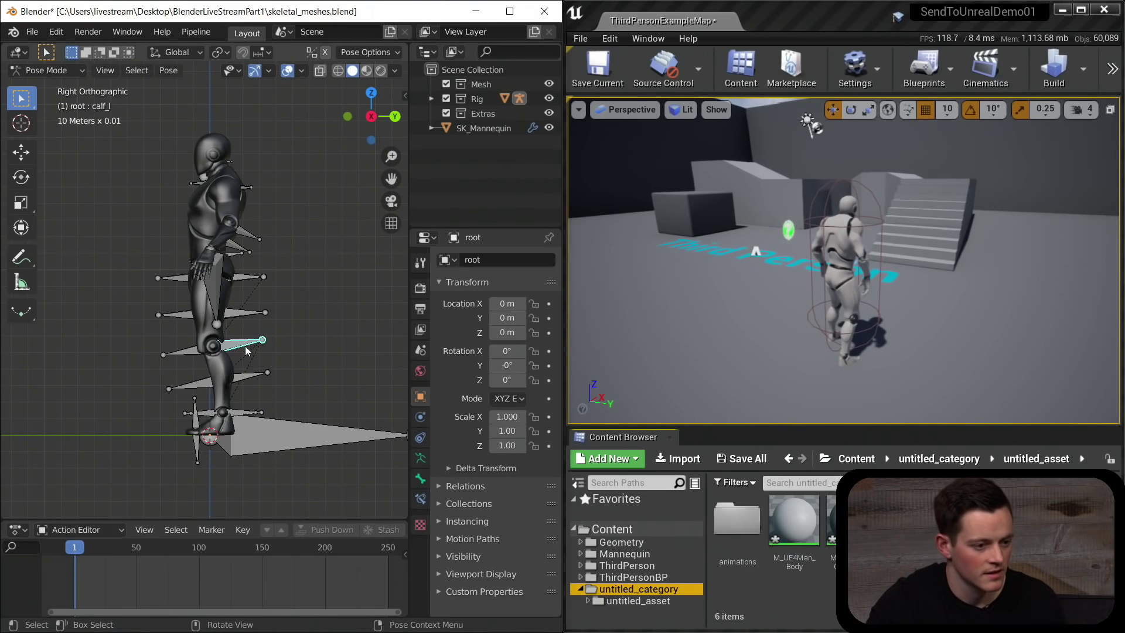
Insert a Rotation keyframe at frame 1 on calf_l and on all bones of the root armature.
middle_click_drag(287, 369, 252, 367, "shift")
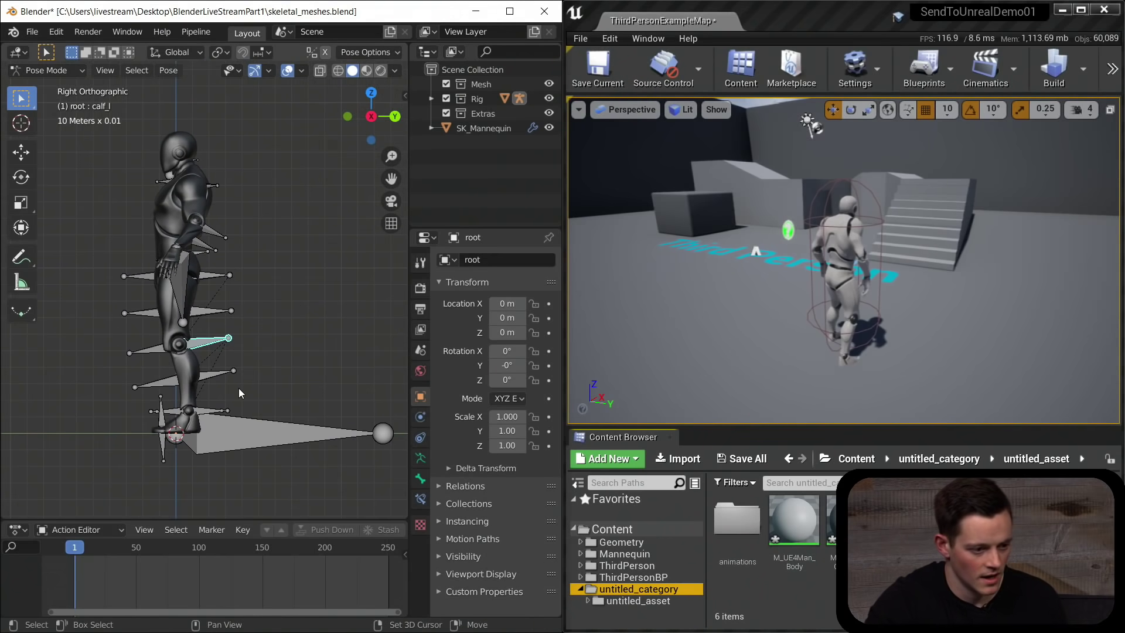
key("i")
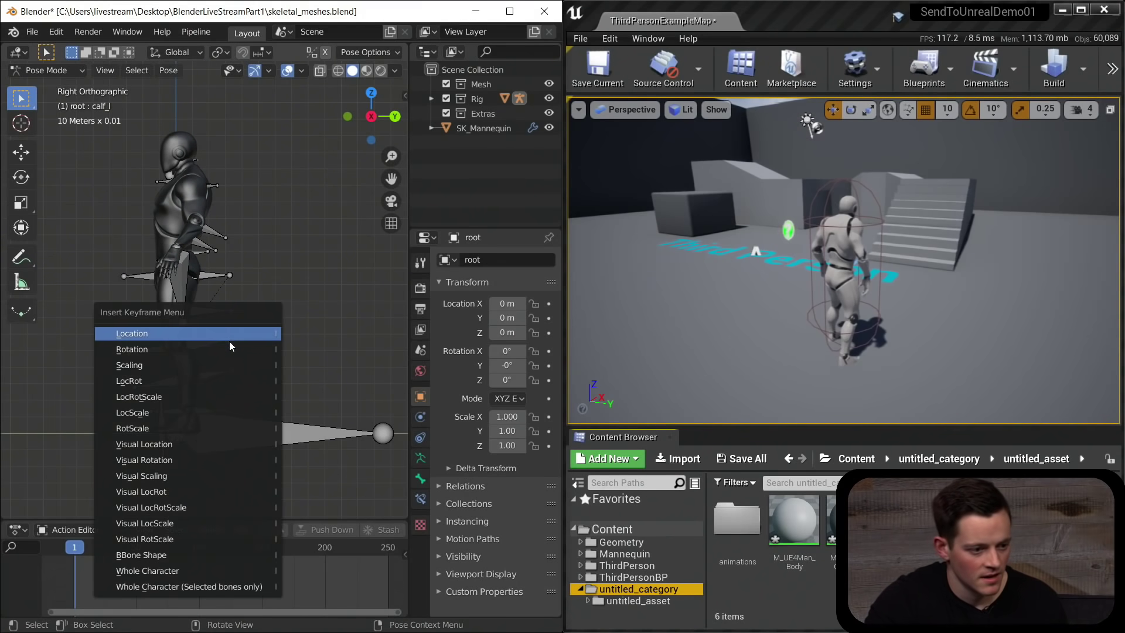
left_click(229, 350)
key("a")
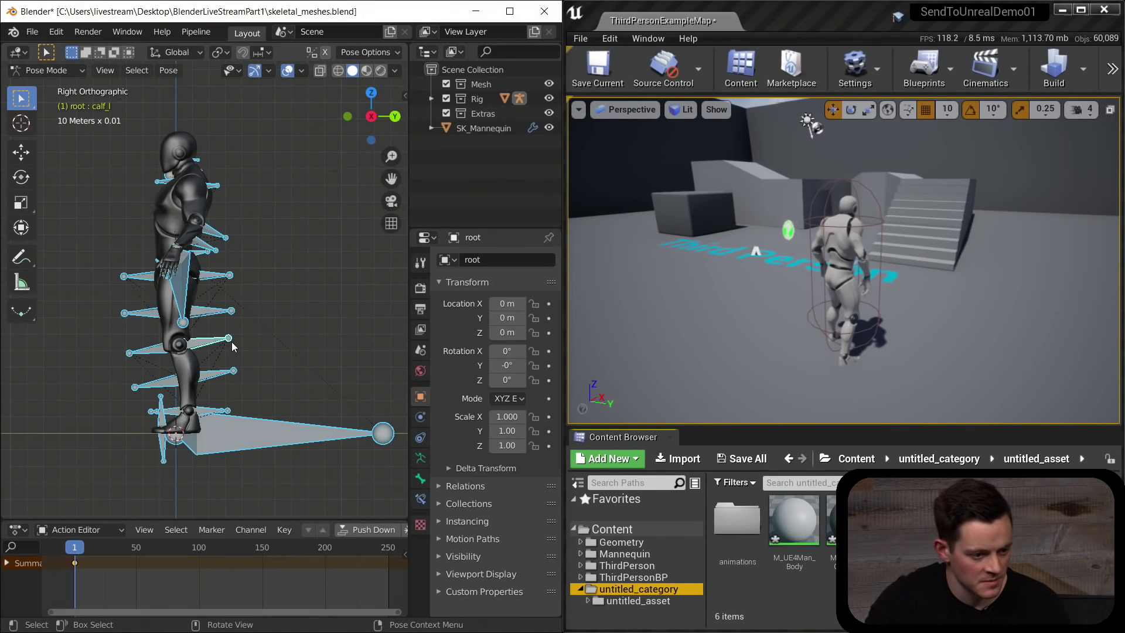
key("i")
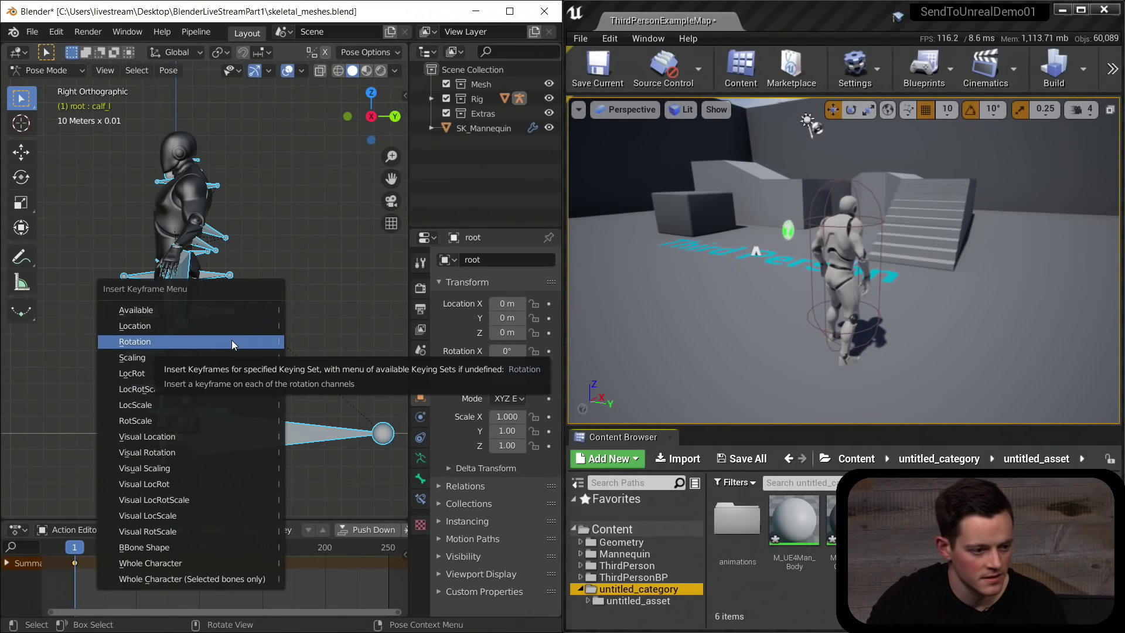
left_click(231, 339)
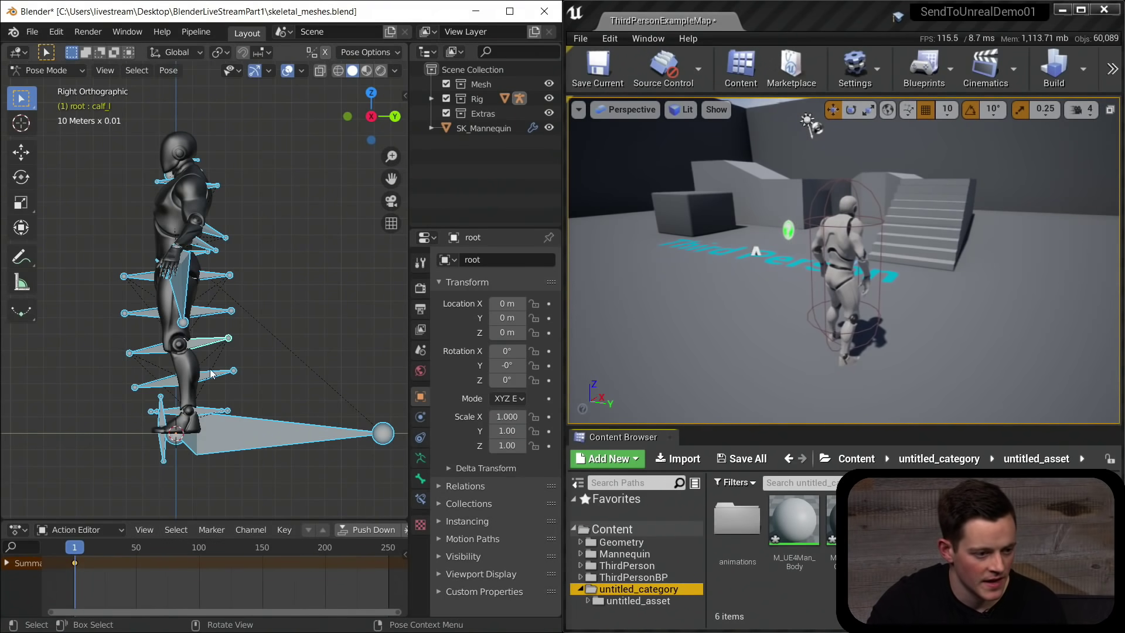
Keyframe calf_l's rotation at frame 48 with the left lower leg raised backward.
left_click(201, 349)
left_click_drag(75, 549, 134, 550)
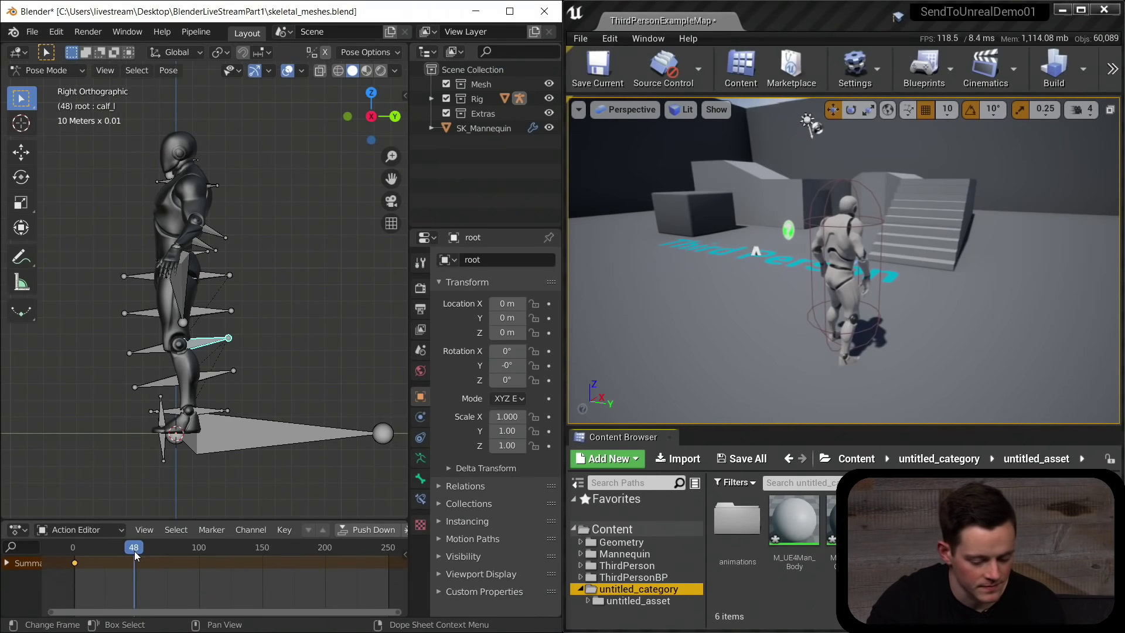
key("i")
left_click(252, 334)
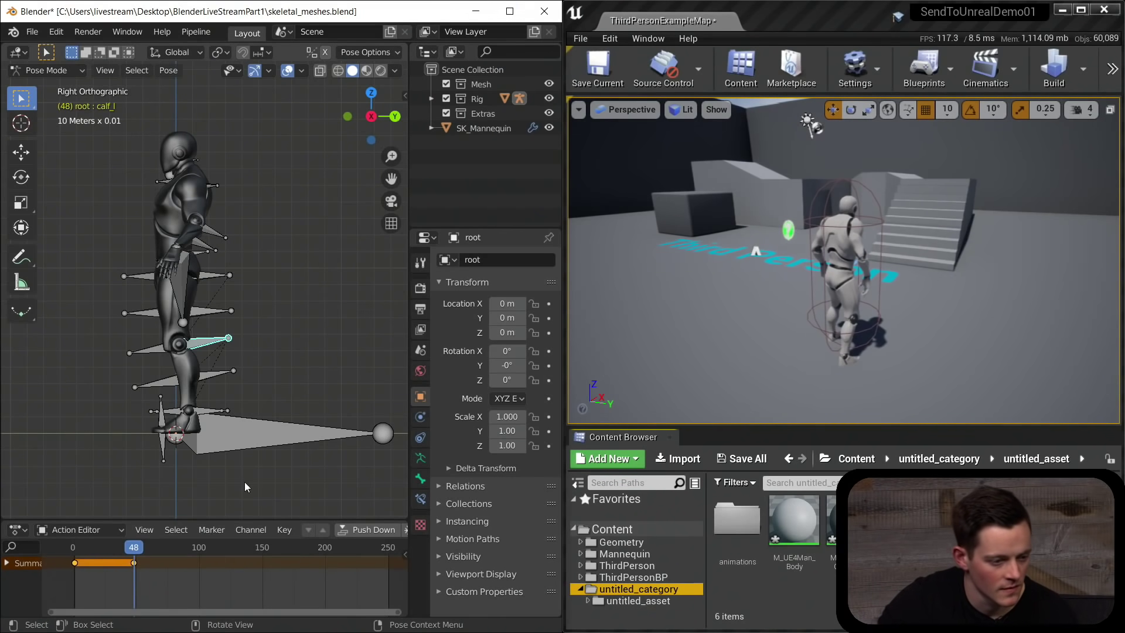
key("r")
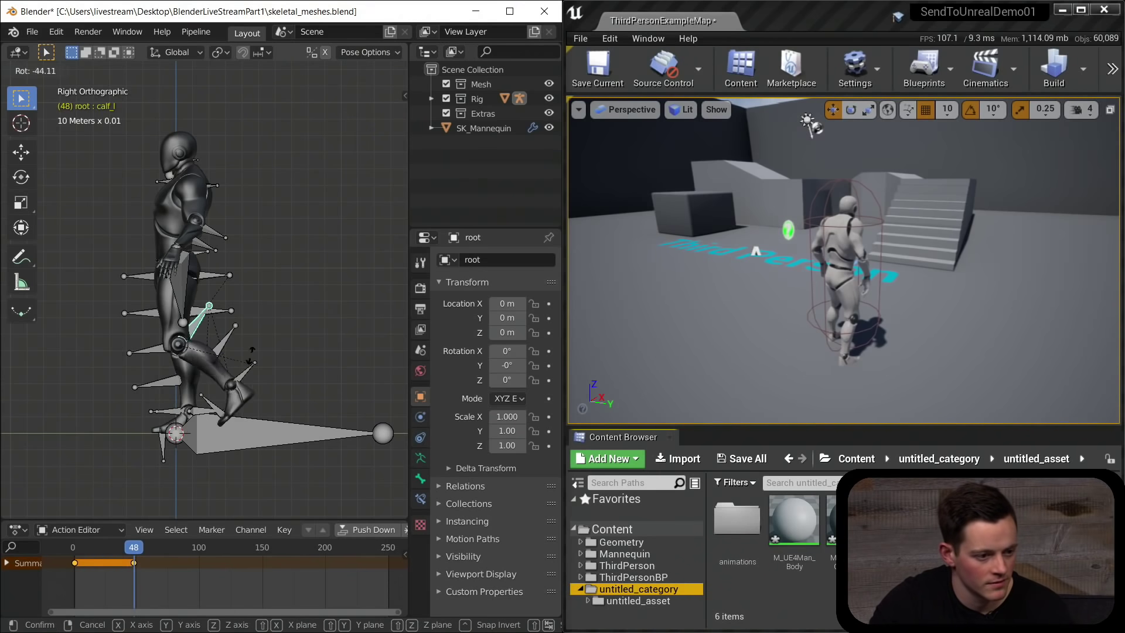
left_click(250, 289)
key("i")
left_click(251, 289)
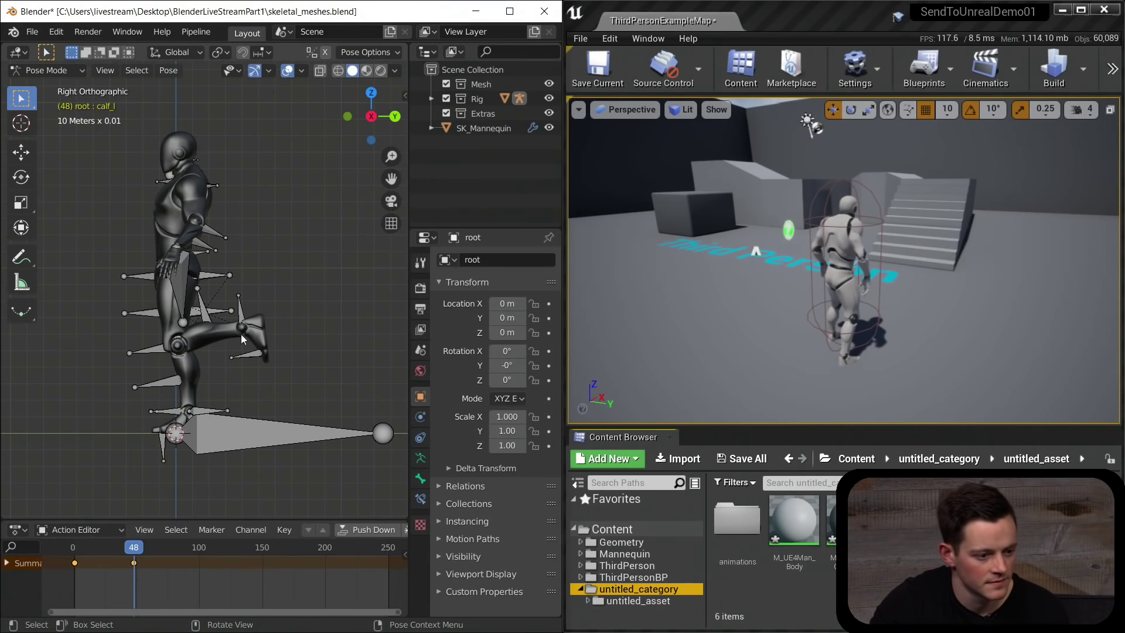
Scrub to frame 16, send the rig with its animation to Unreal from Object Mode and open the animations folder there.
left_click_drag(135, 546, 93, 546)
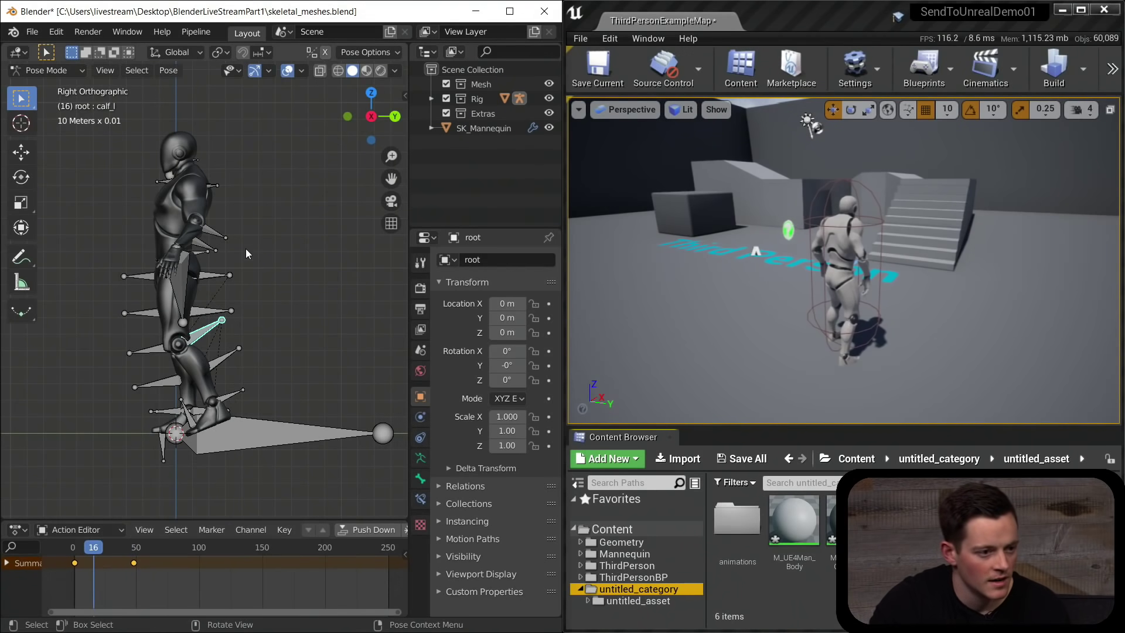
middle_click_drag(245, 249, 279, 234)
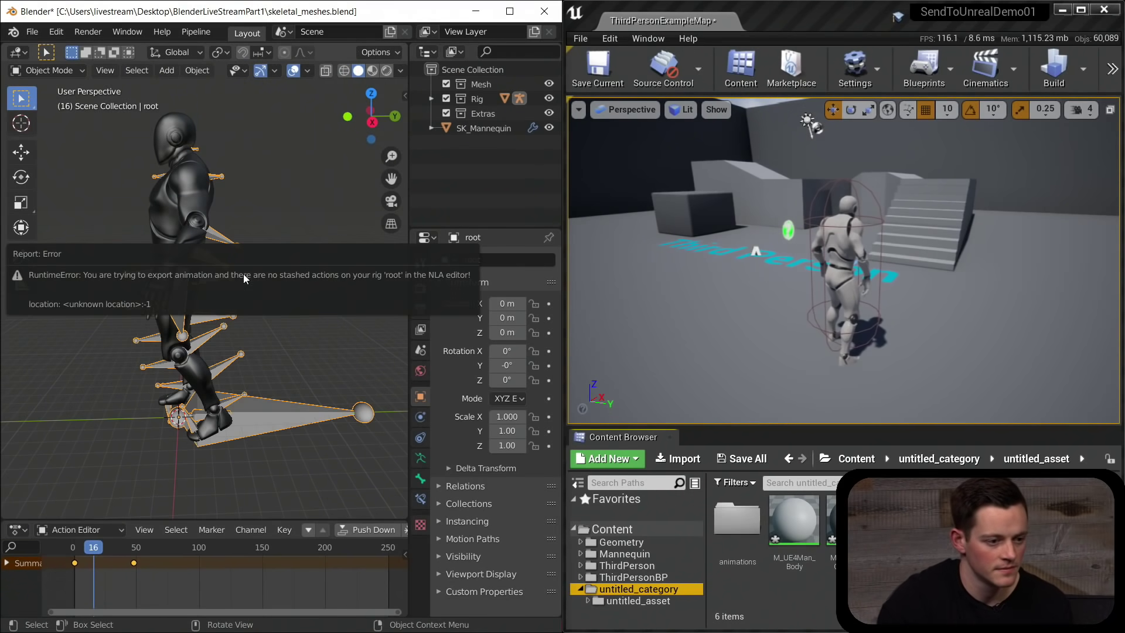
key("ctrl+Tab")
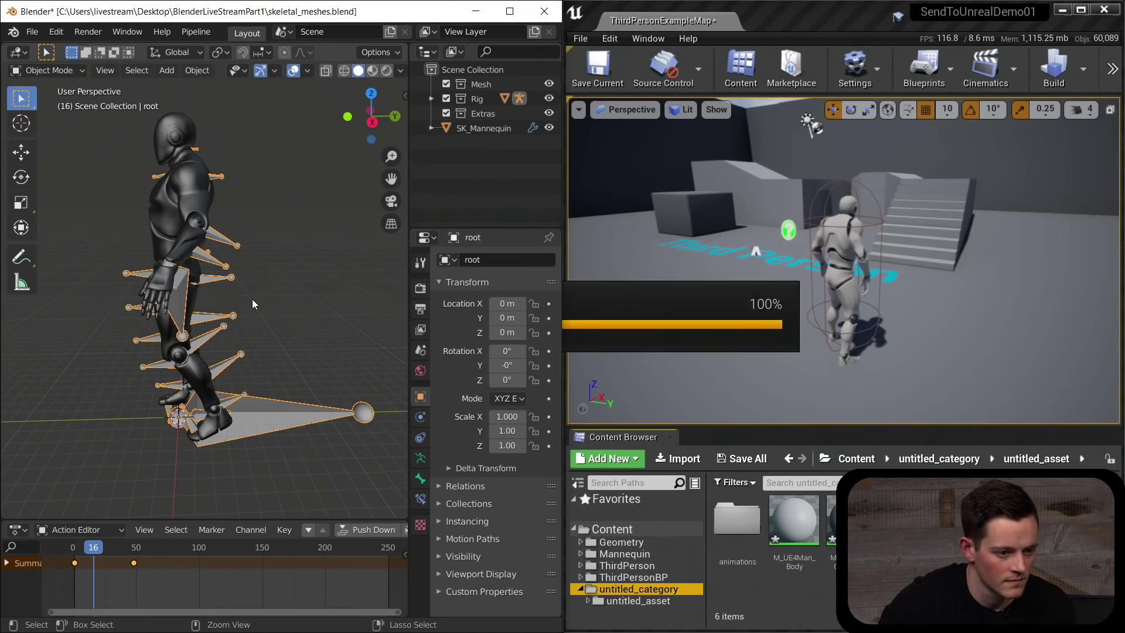
double_click(751, 536)
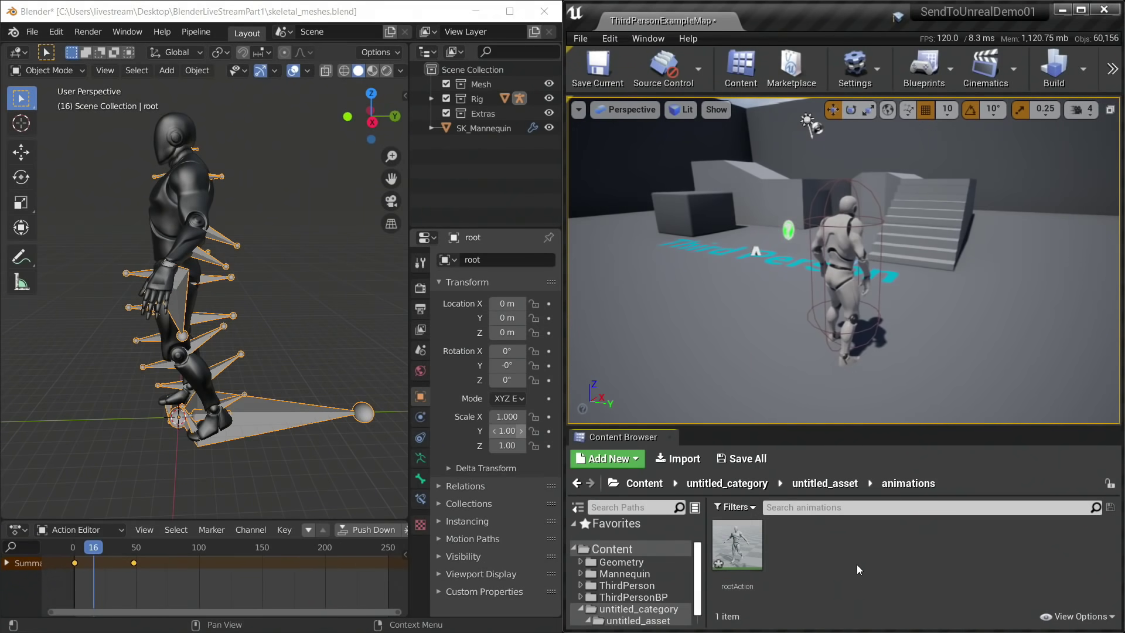
mouse_move(746, 548)
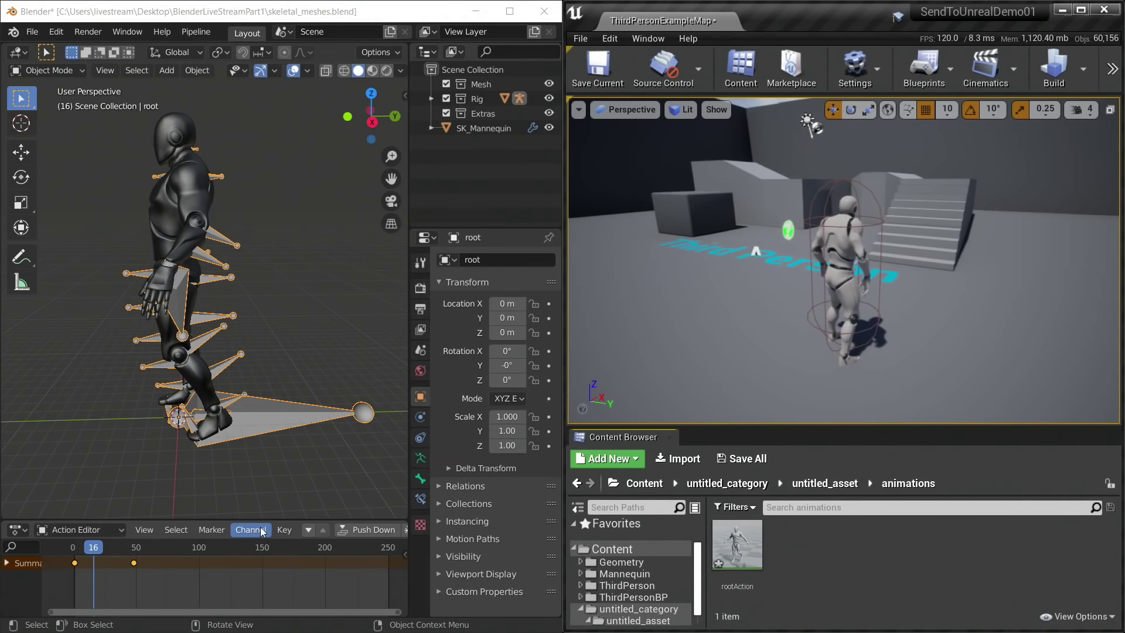
Rename the rig's rootAction action to leg_raise in the Action Editor.
scroll(258, 533, "down", 5)
scroll(260, 530, "down", 3)
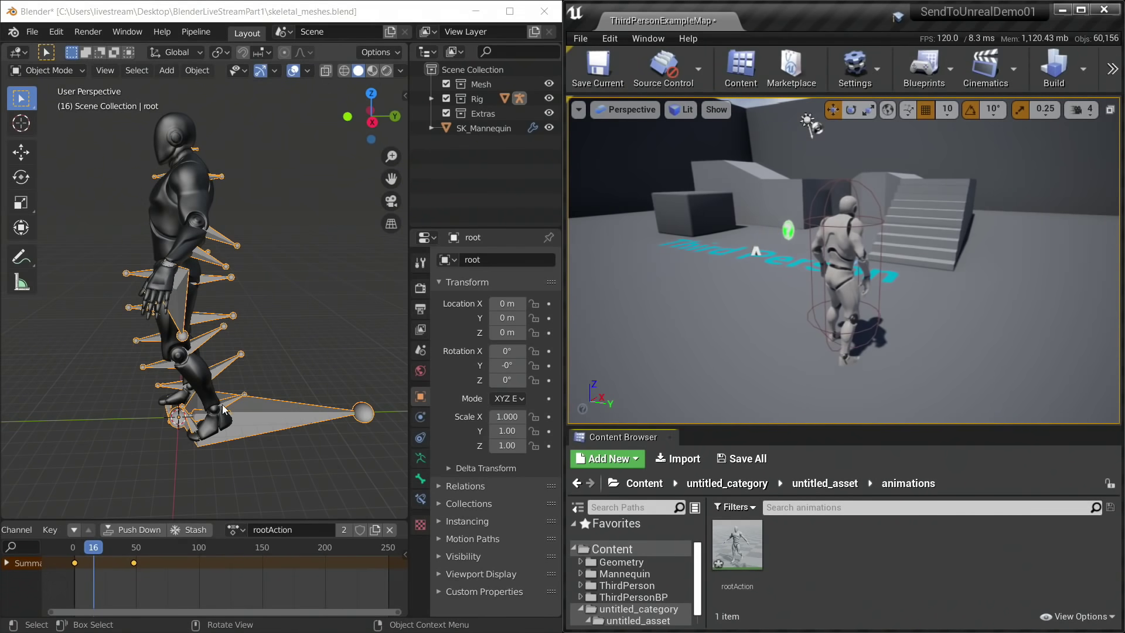
left_click(282, 530)
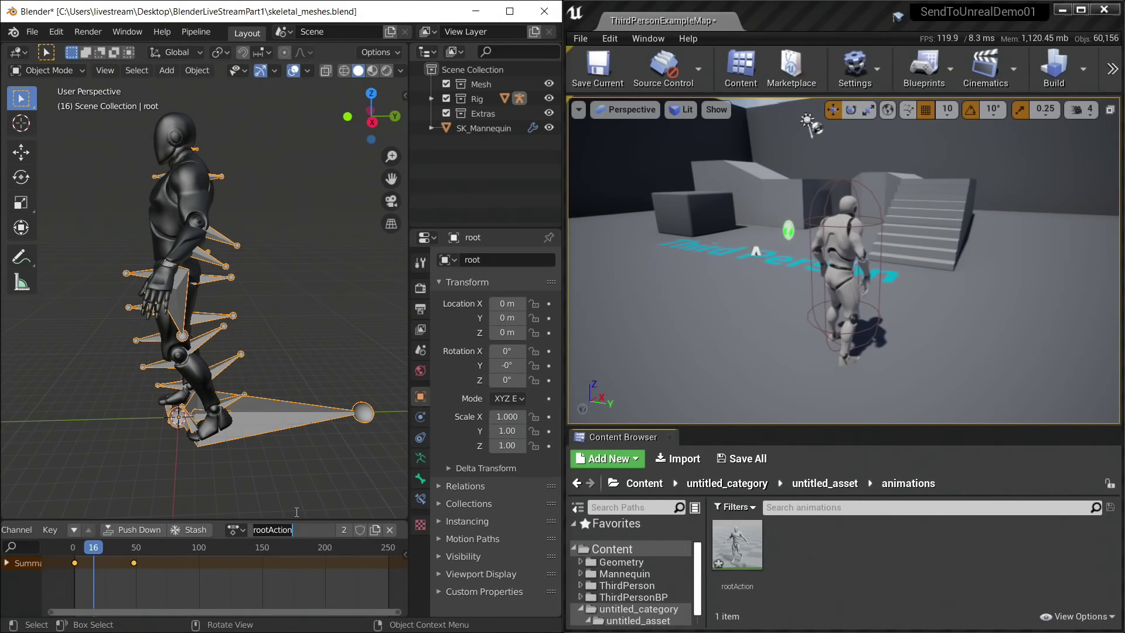
type("leg_raise")
key("Return")
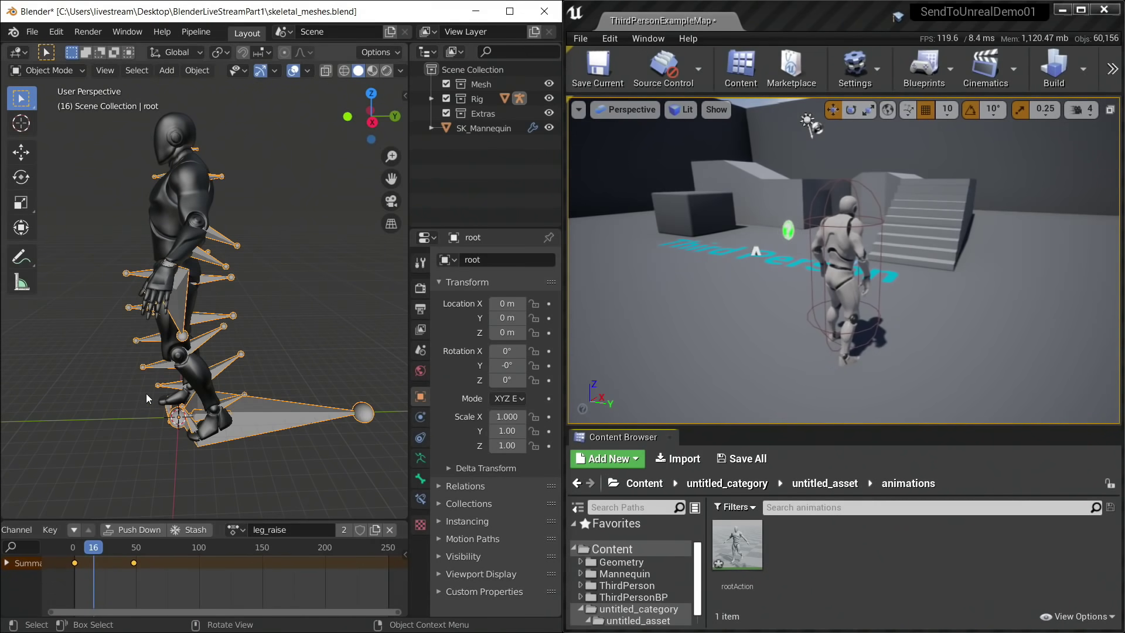
Stash the leg_raise action, return to Pose Mode at frame 1 and name the new action copy arm_raise.
left_click_drag(101, 551, 75, 550)
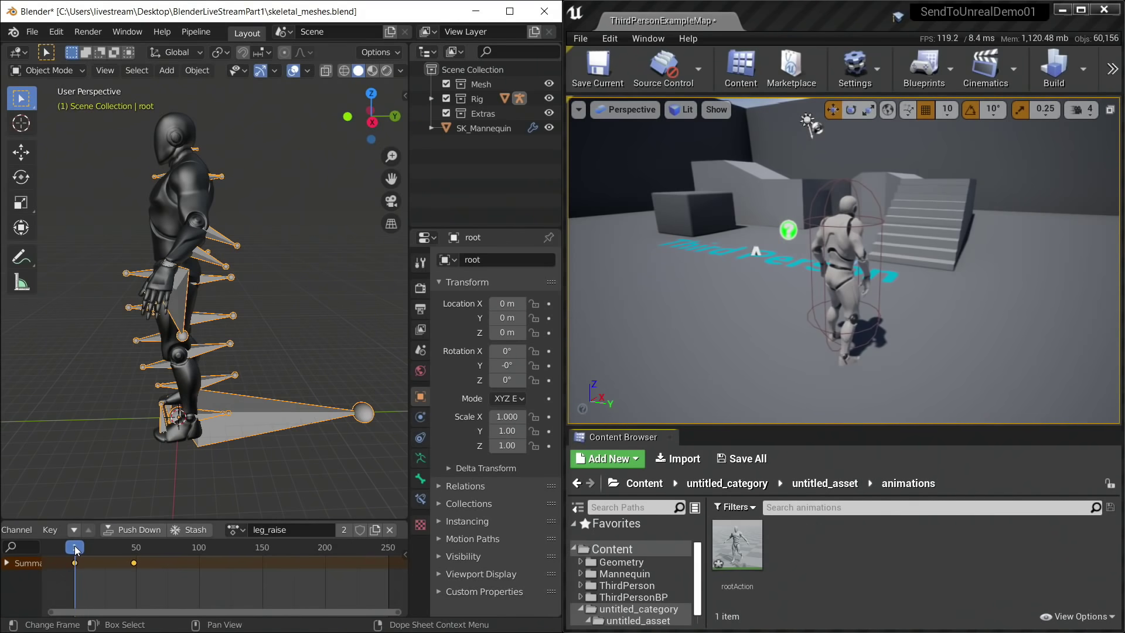
key("ctrl+Tab")
left_click(246, 343)
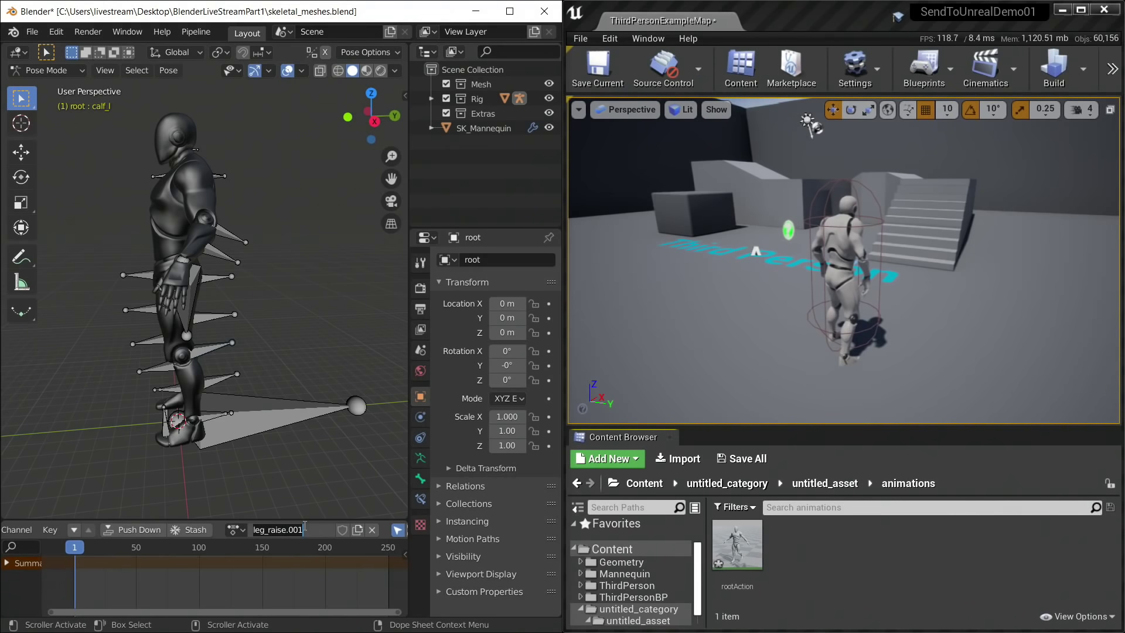
type("arm_raise")
Maximize the Blender window and show the whole mannequin in the viewport.
key("super+Down")
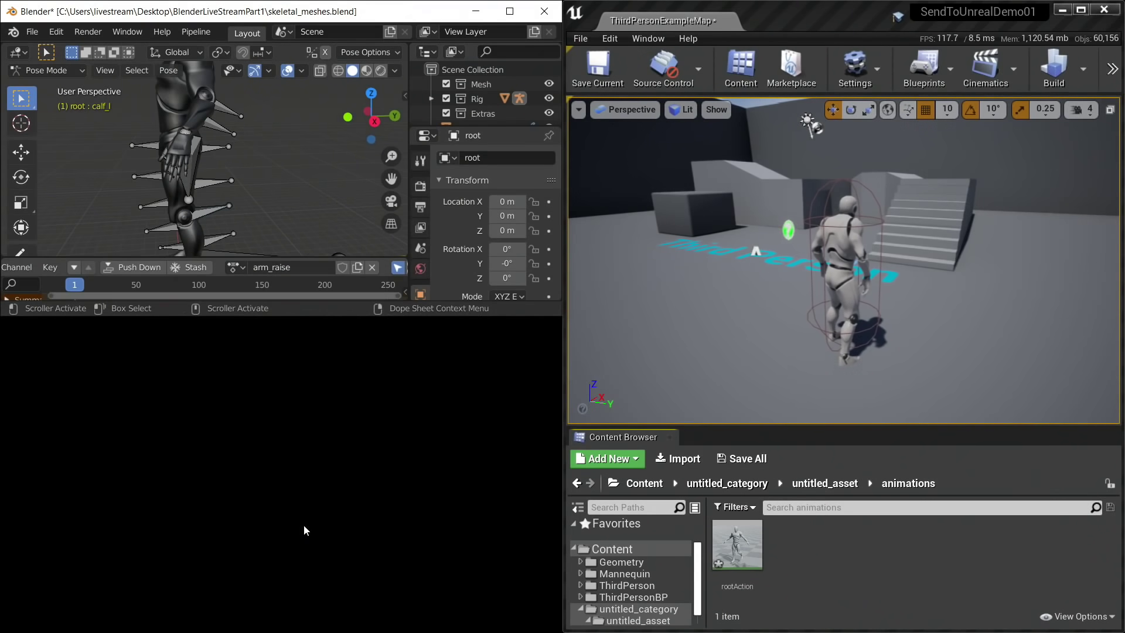
key("super+Right")
key("super+Left")
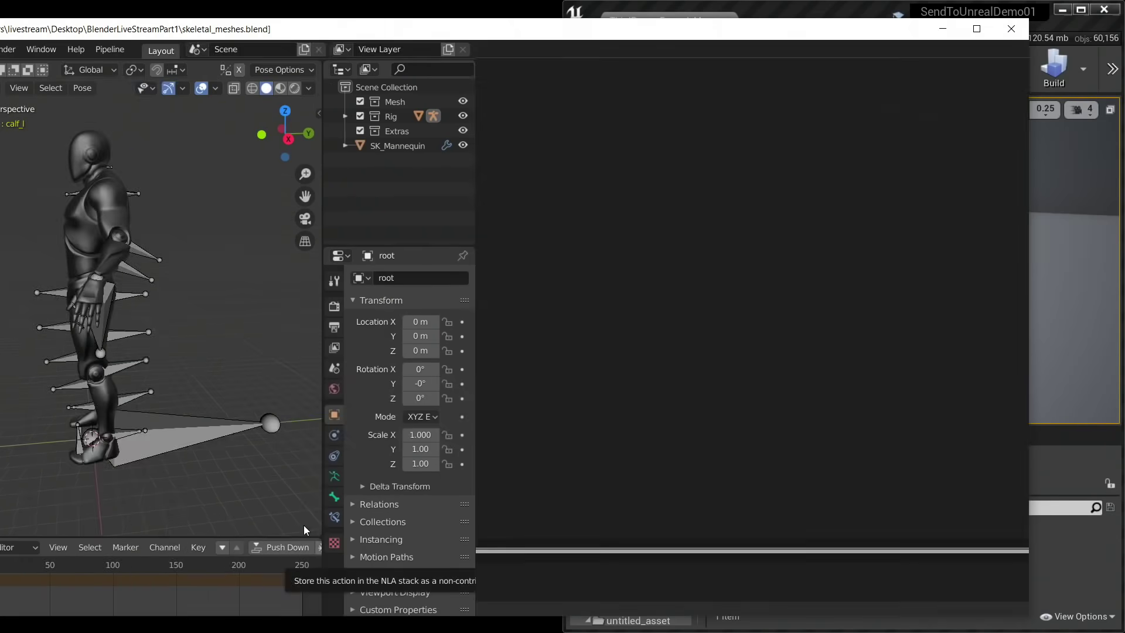
key("super+Down")
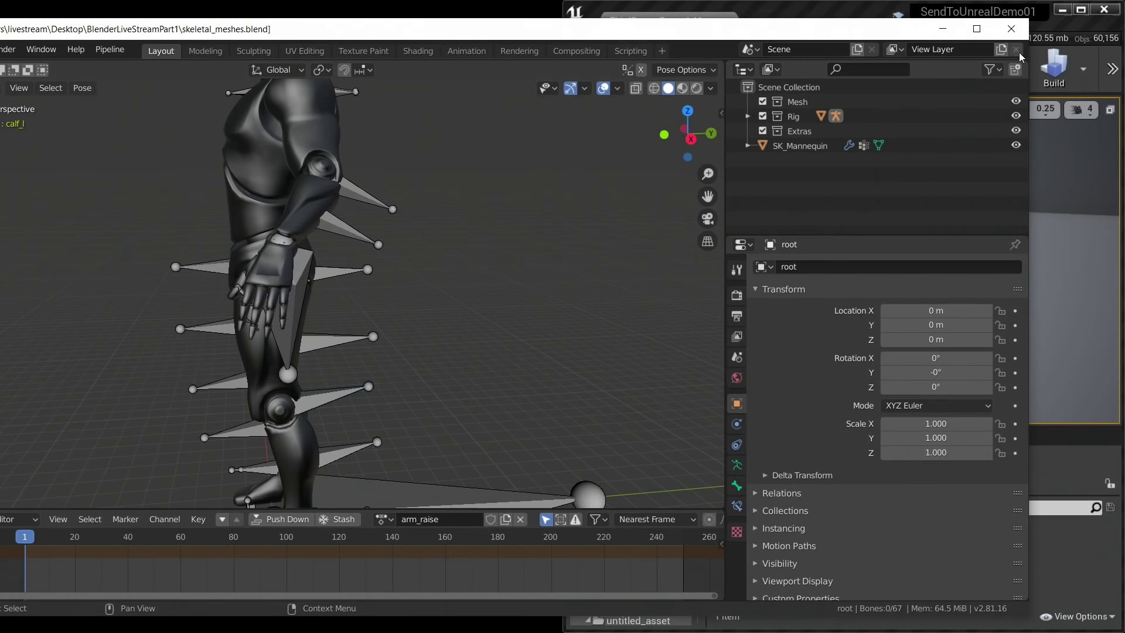
left_click(976, 29)
scroll(598, 170, "down", 5)
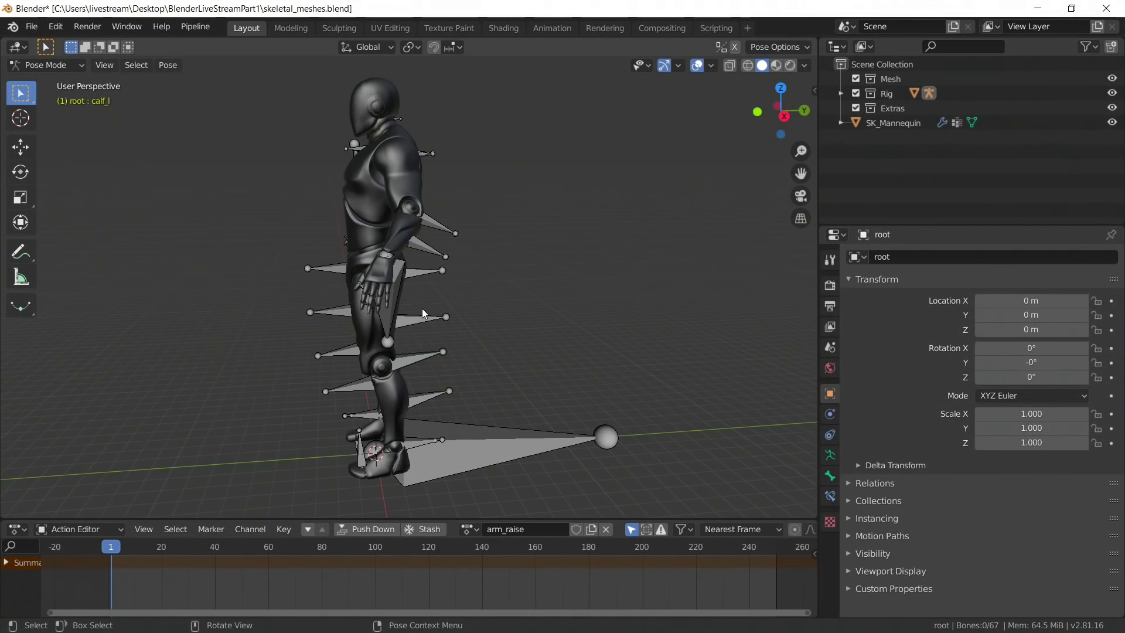
scroll(421, 308, "up", 2)
Switch to the Animation workspace and turn the camera-side viewport into a Nonlinear Animation editor framed on all strips.
left_click(552, 28)
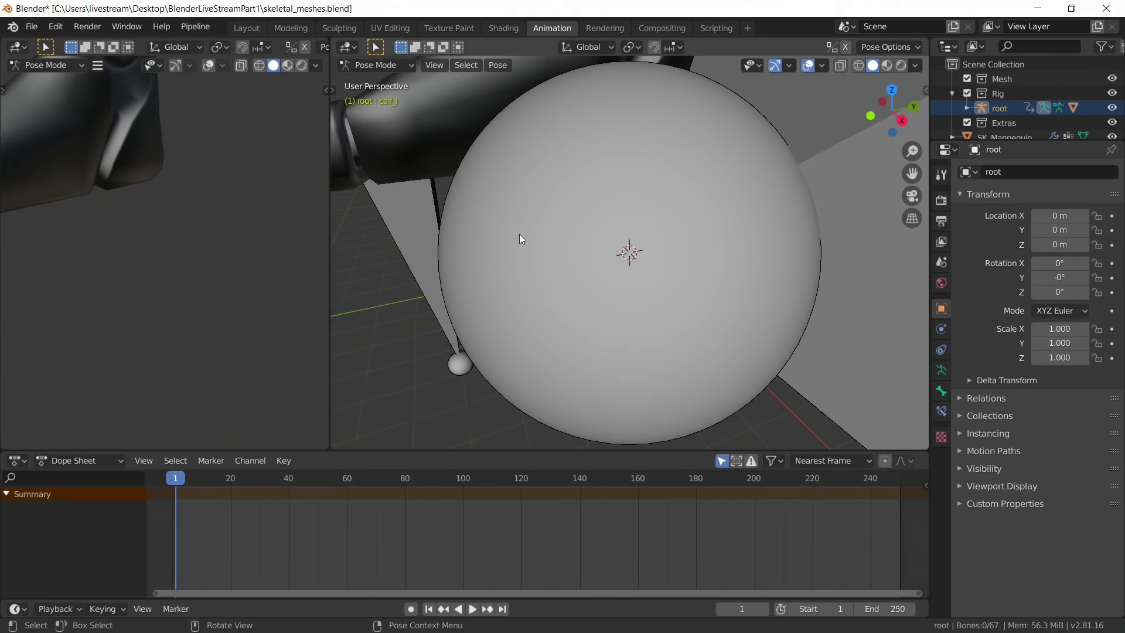
left_click(16, 50)
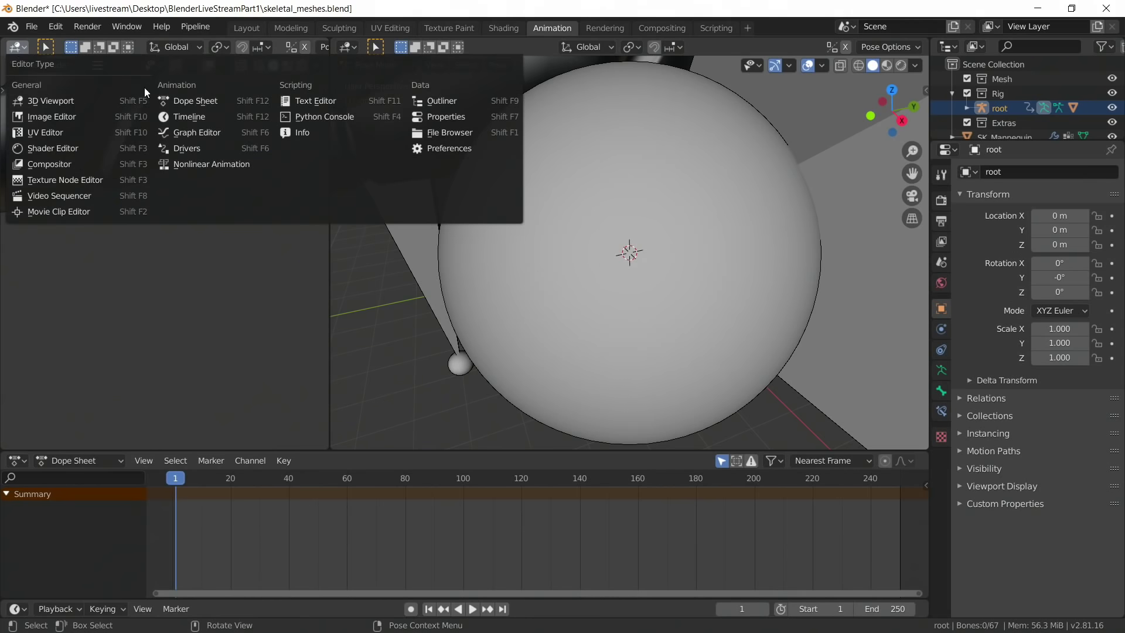
left_click(170, 165)
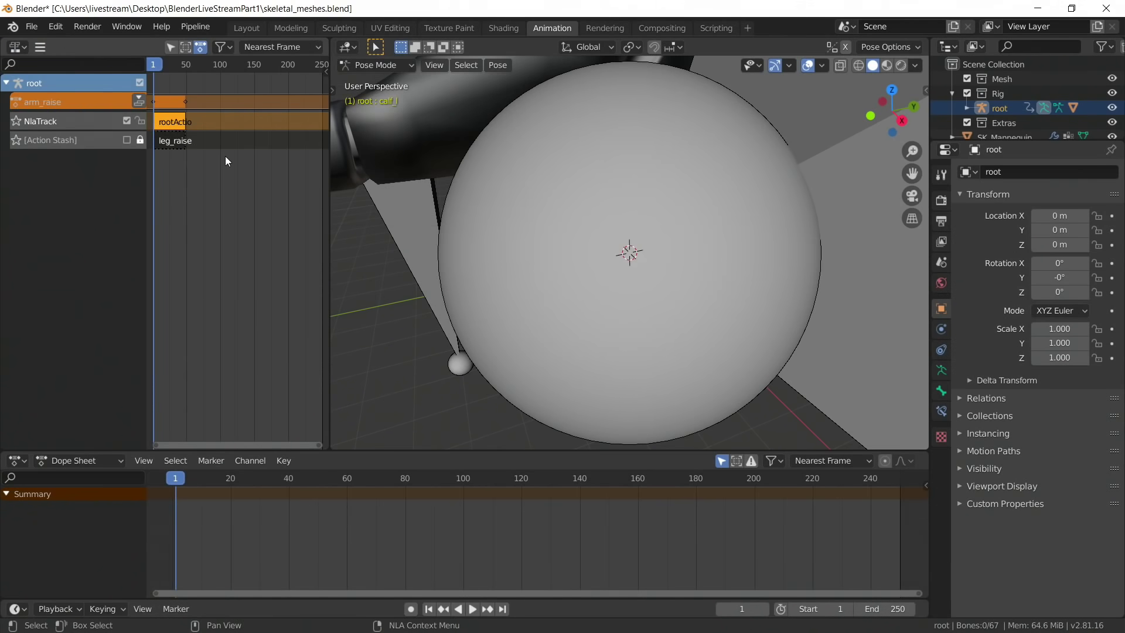
key("Home")
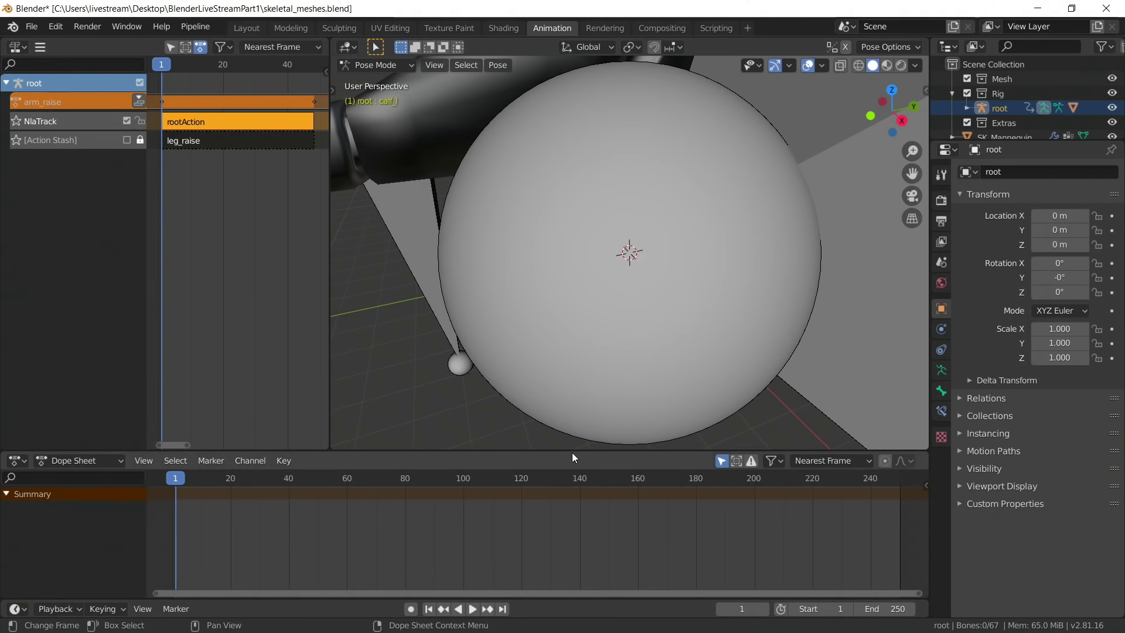
Change the Dope Sheet to Action Editor mode and frame the full mannequin in the 3D viewport.
left_click(74, 456)
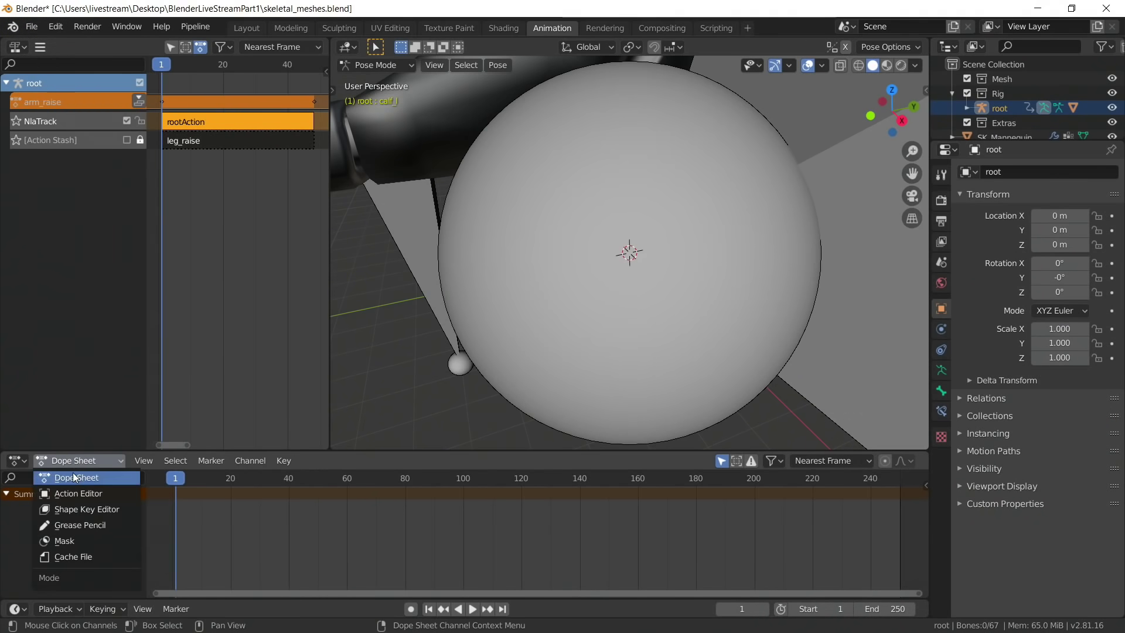
left_click(77, 502)
scroll(525, 306, "down", 10)
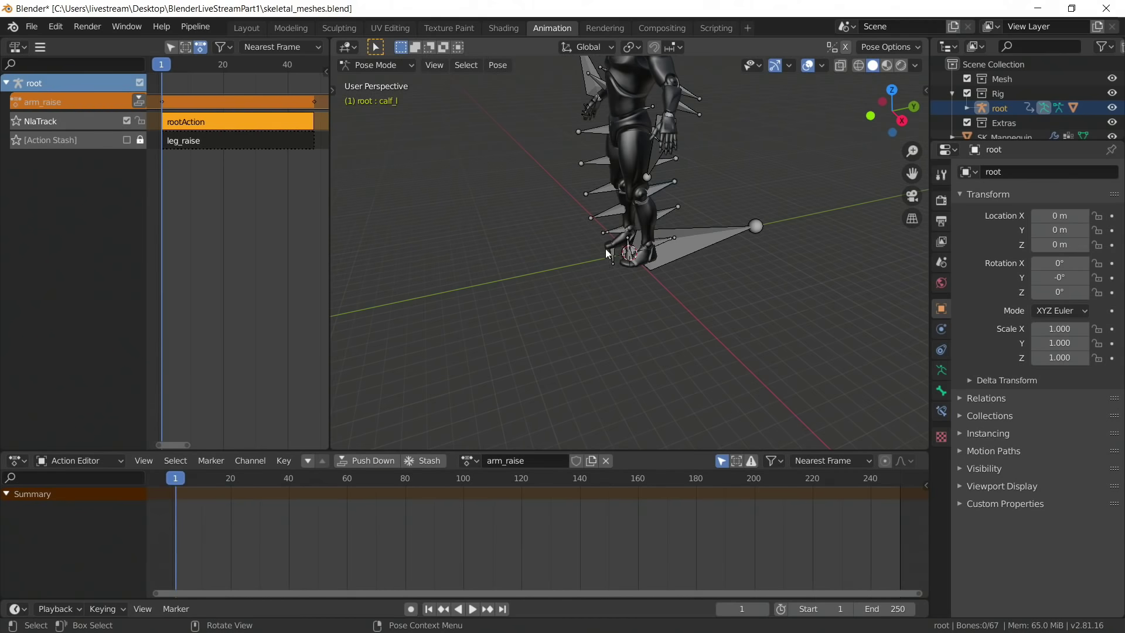
middle_click_drag(606, 248, 597, 299)
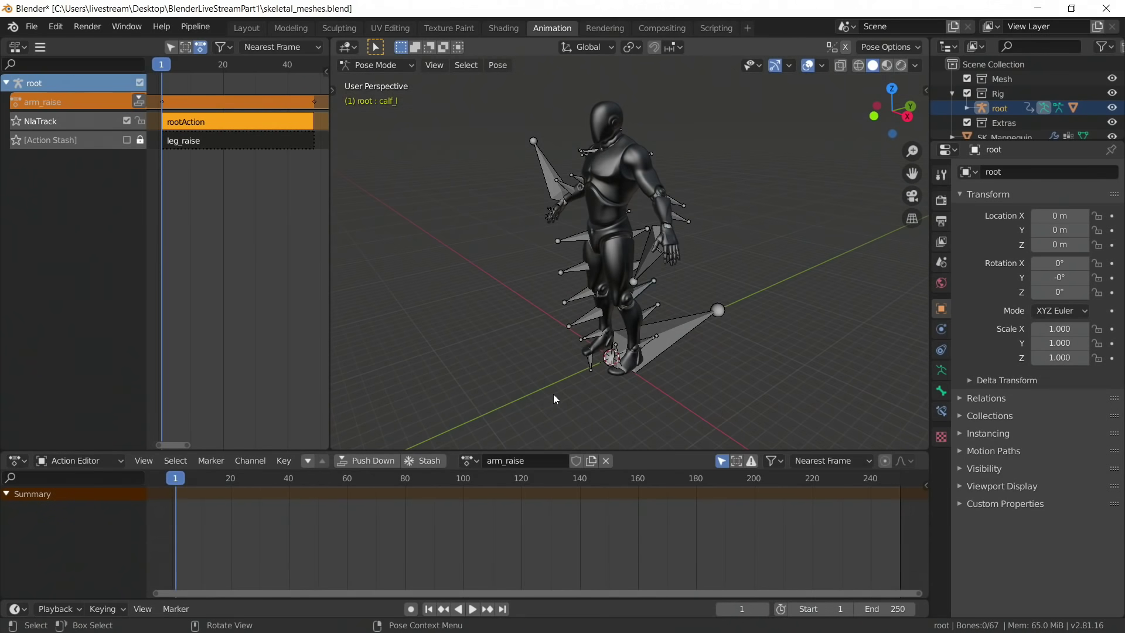
Go to frame 0, select all bones and delete all keyframes of the arm_raise action.
mouse_move(178, 483)
left_mouse_down()
mouse_move(217, 483)
mouse_move(173, 480)
left_mouse_up()
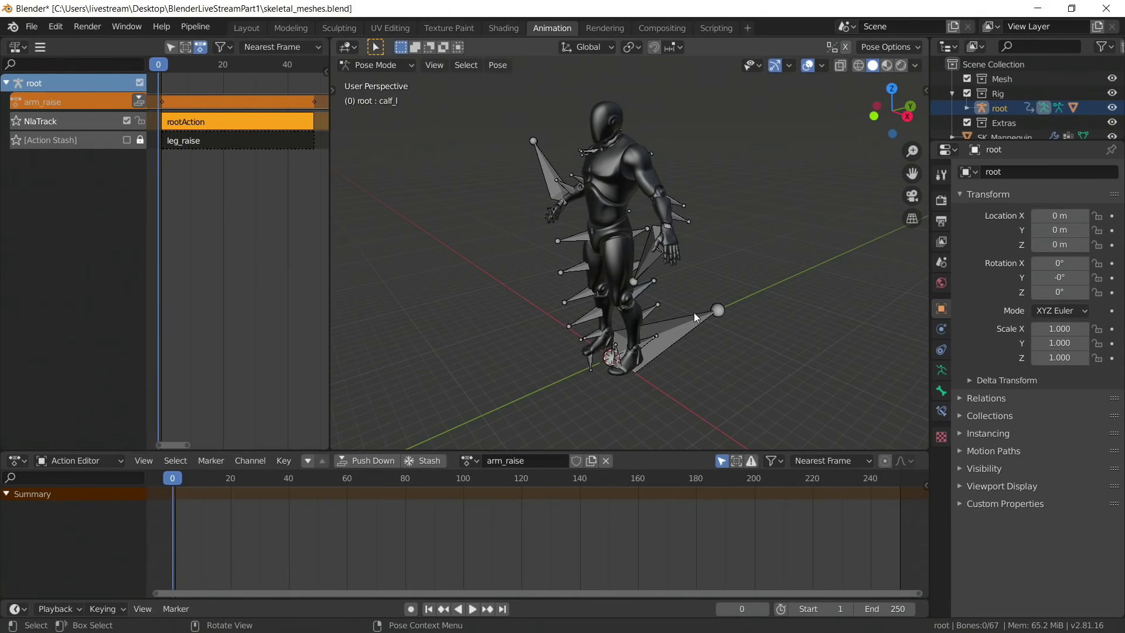
key("a")
middle_click_drag(647, 313, 638, 317)
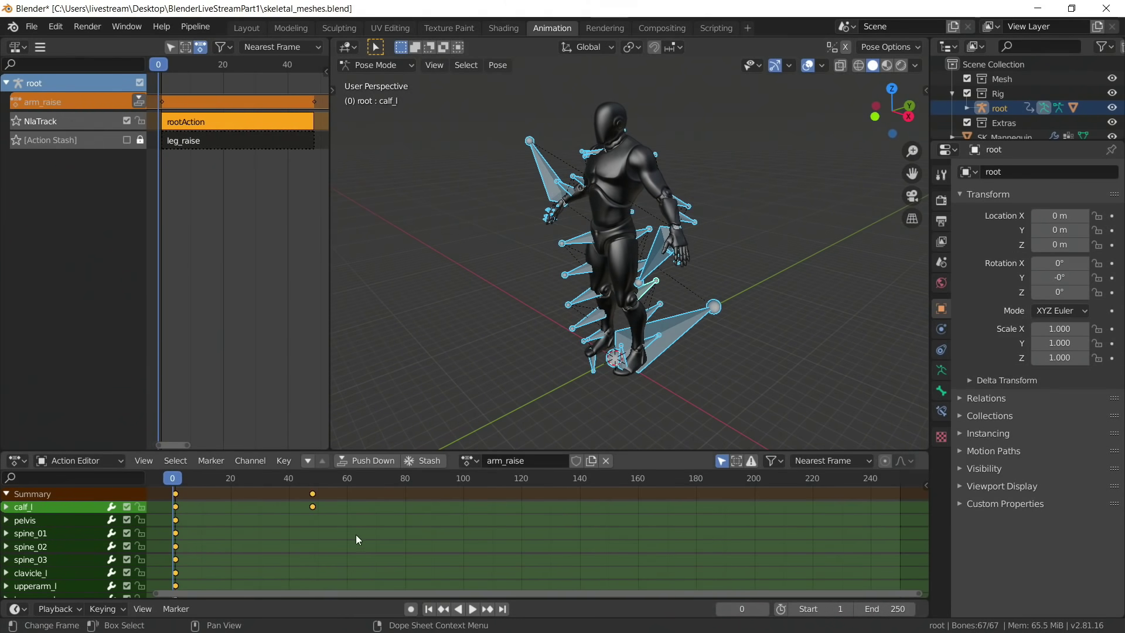
scroll(356, 537, "left", 1, "ctrl")
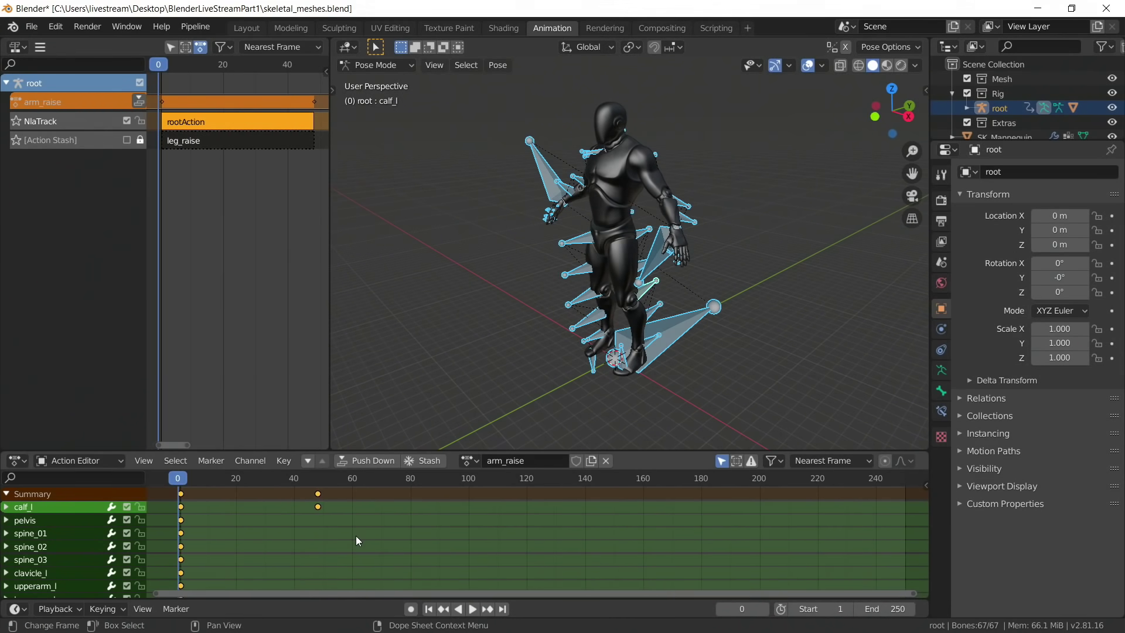
key("x")
left_click(357, 538)
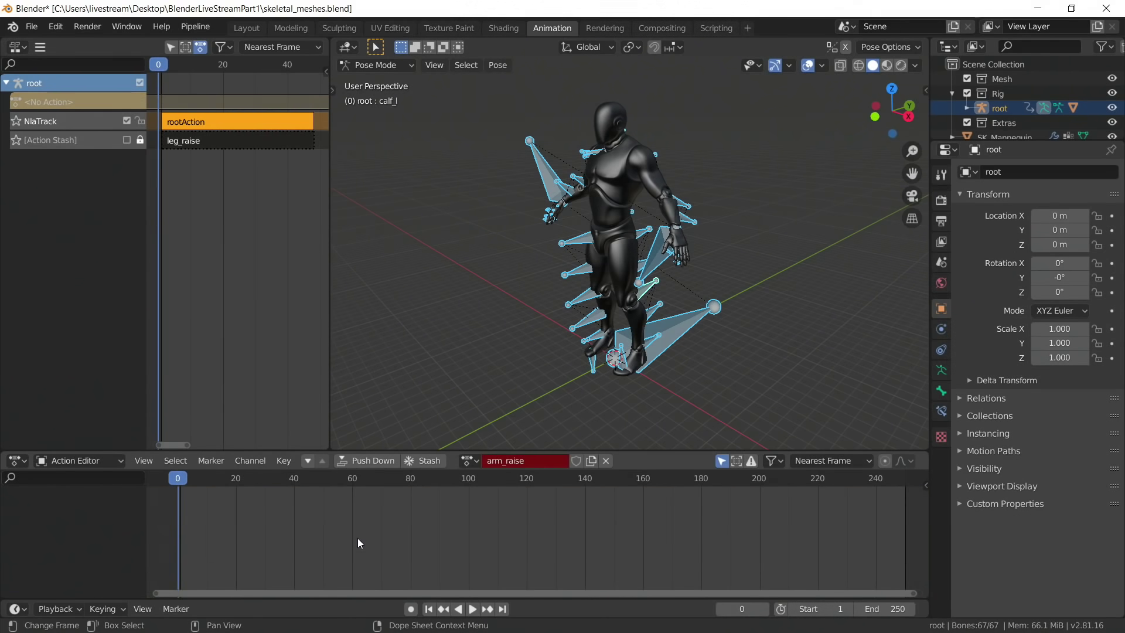
Unlink and reassign the arm_raise action on the rig, and insert Rotation keyframes for all bones at frame 0.
left_click(606, 460)
left_click(428, 460)
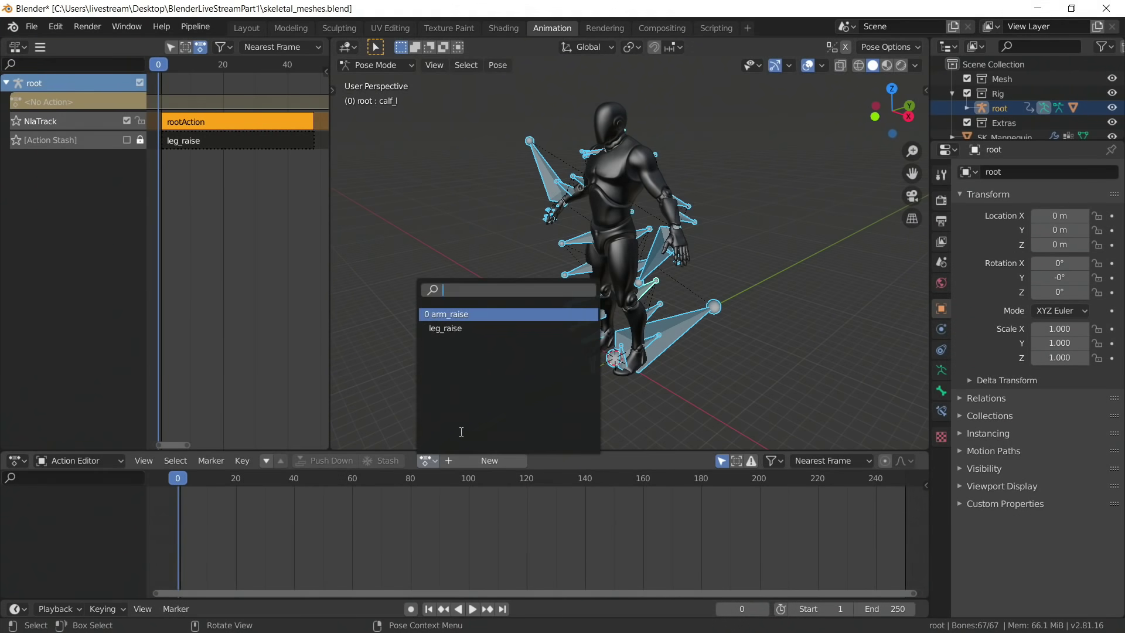
left_click(457, 315)
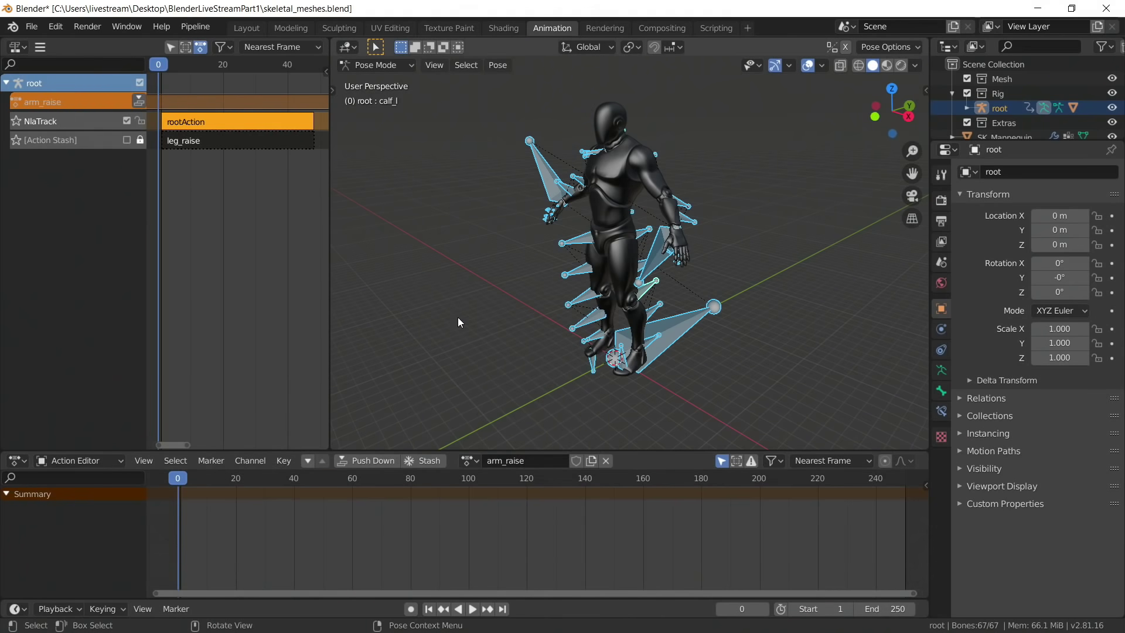
key("i")
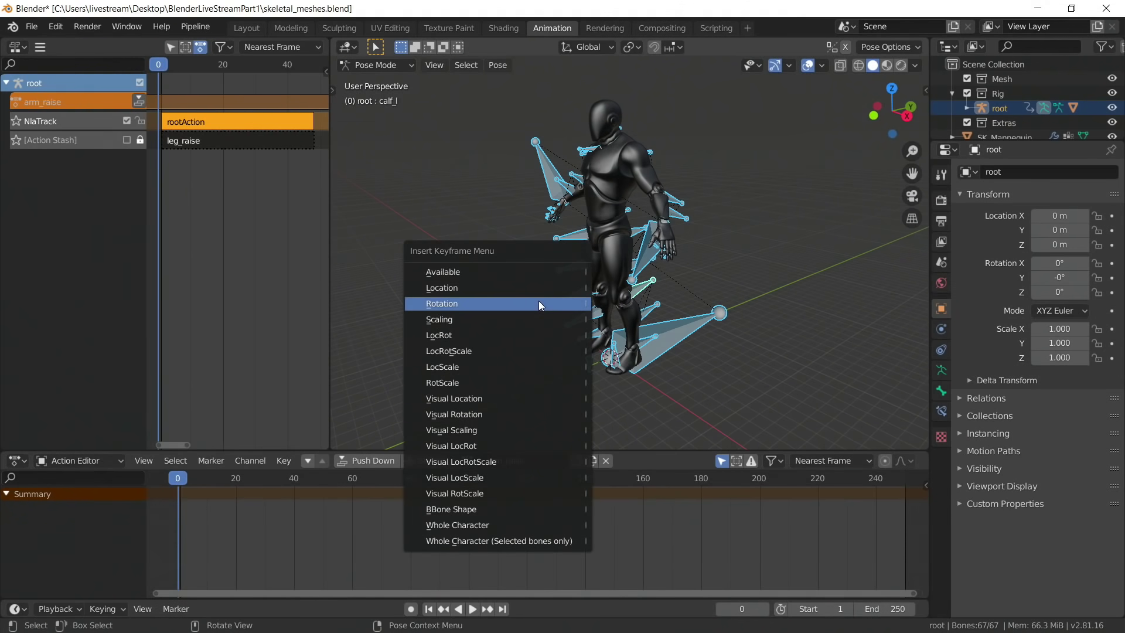
left_click(539, 303)
Go to frame 40 and select the upperarm_l bone in a front orthographic wireframe view.
left_click_drag(287, 479, 294, 482)
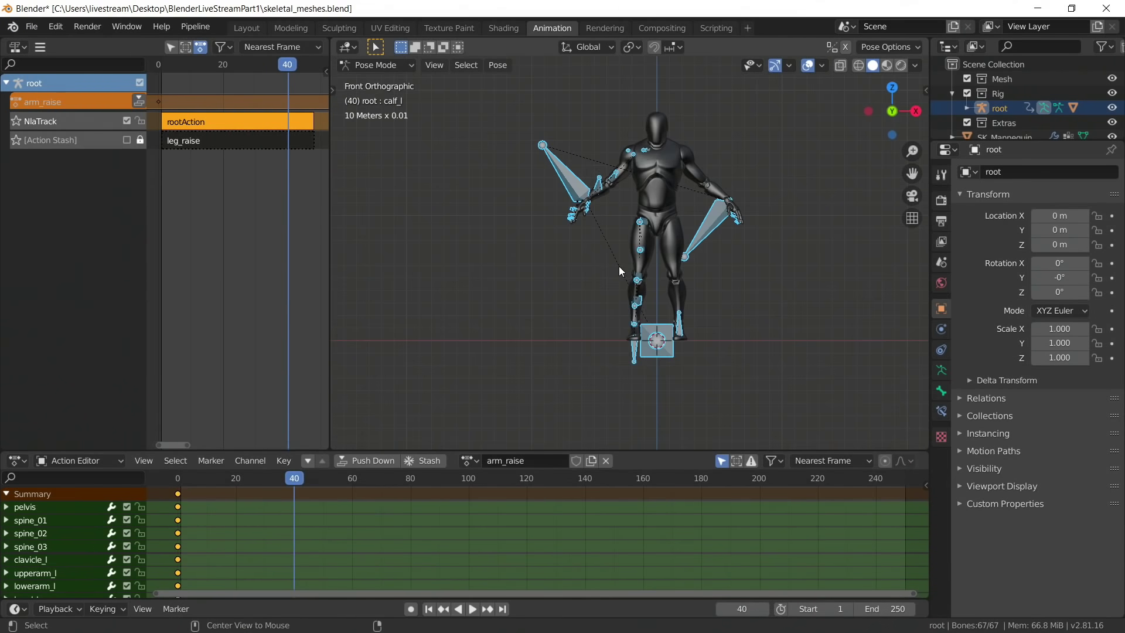
key("KP_1")
key("alt+z")
scroll(674, 178, "up", 4)
scroll(675, 178, "up", 8)
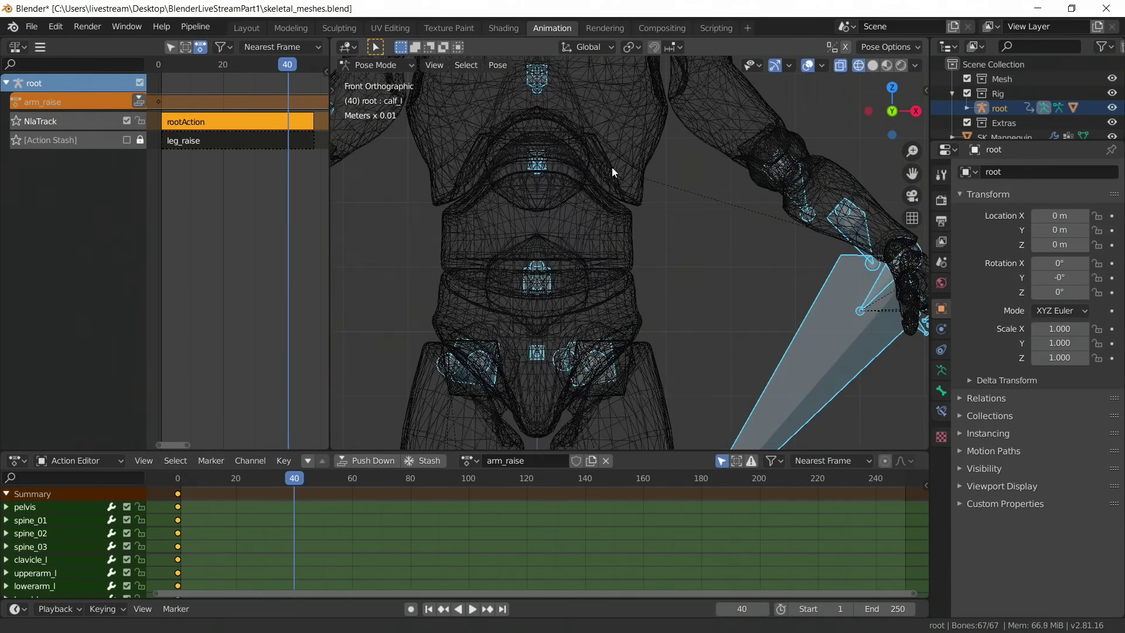
left_click(641, 193)
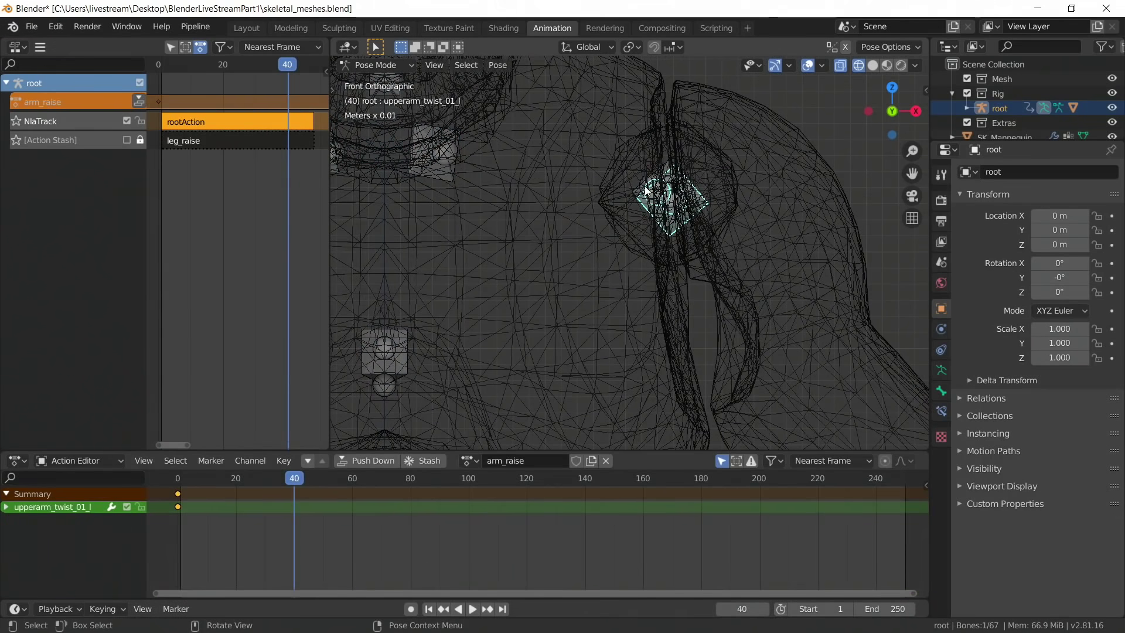
left_click(645, 191)
scroll(650, 229, "down", 8)
scroll(650, 228, "down", 5)
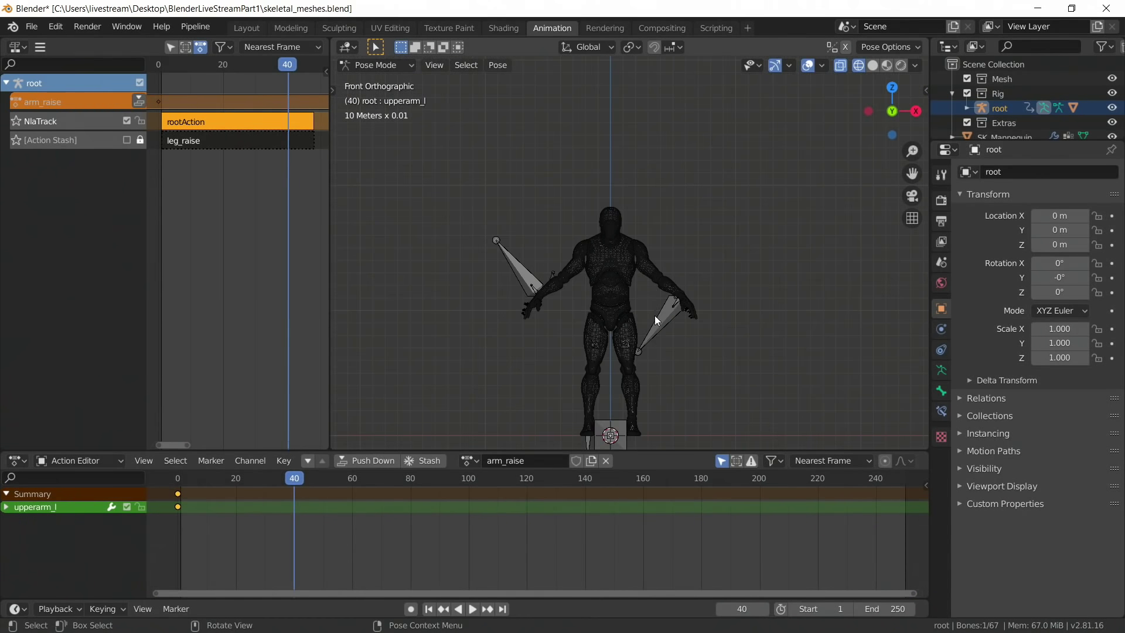
Rotate the upperarm_l bone until the arm points above the head at frame 40, keyframe it in arm_raise, and scrub back to frame 16.
key("r")
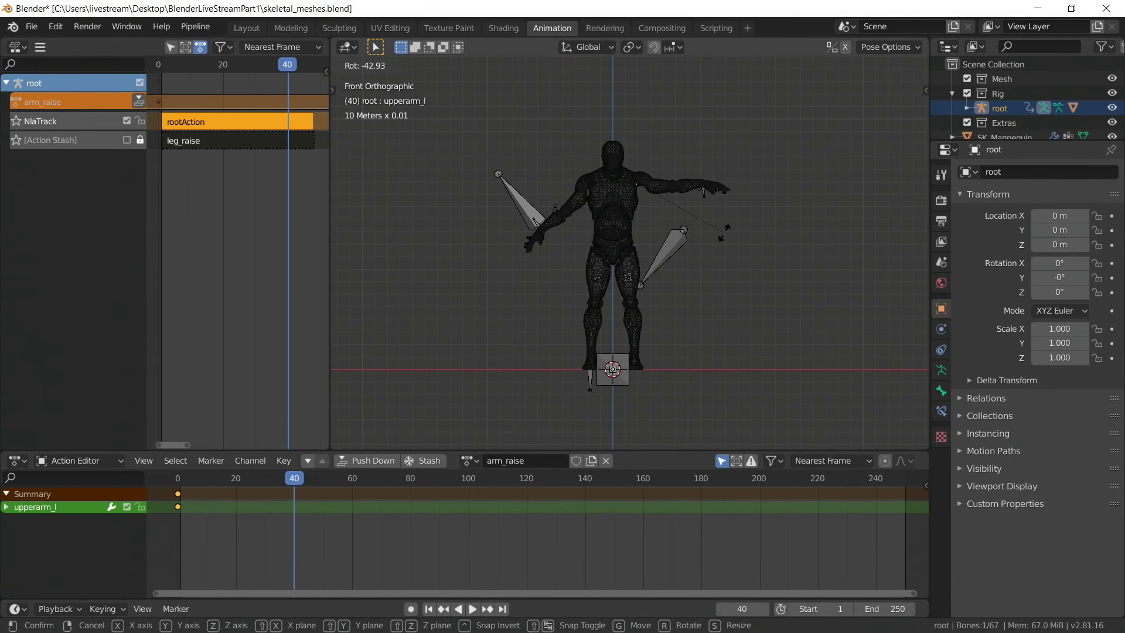
left_click(686, 163)
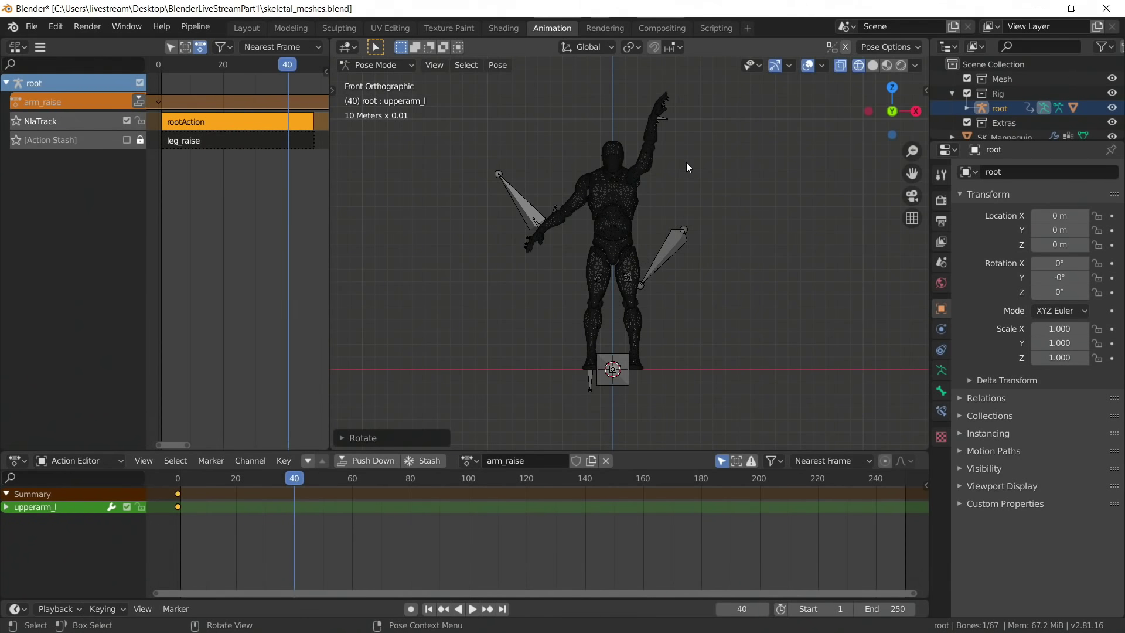
key("i")
left_click(686, 163)
left_click_drag(290, 478, 224, 482)
Make leg_raise the rig's active action and play it back from an angled perspective view.
left_click(469, 461)
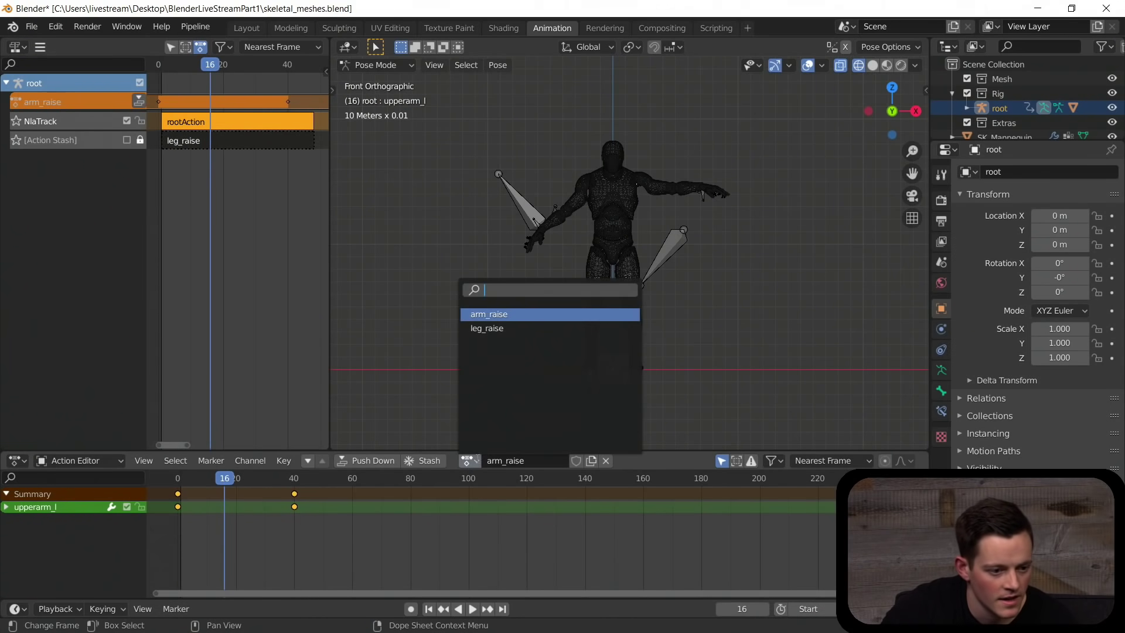
left_click(504, 326)
middle_click_drag(614, 263, 560, 282)
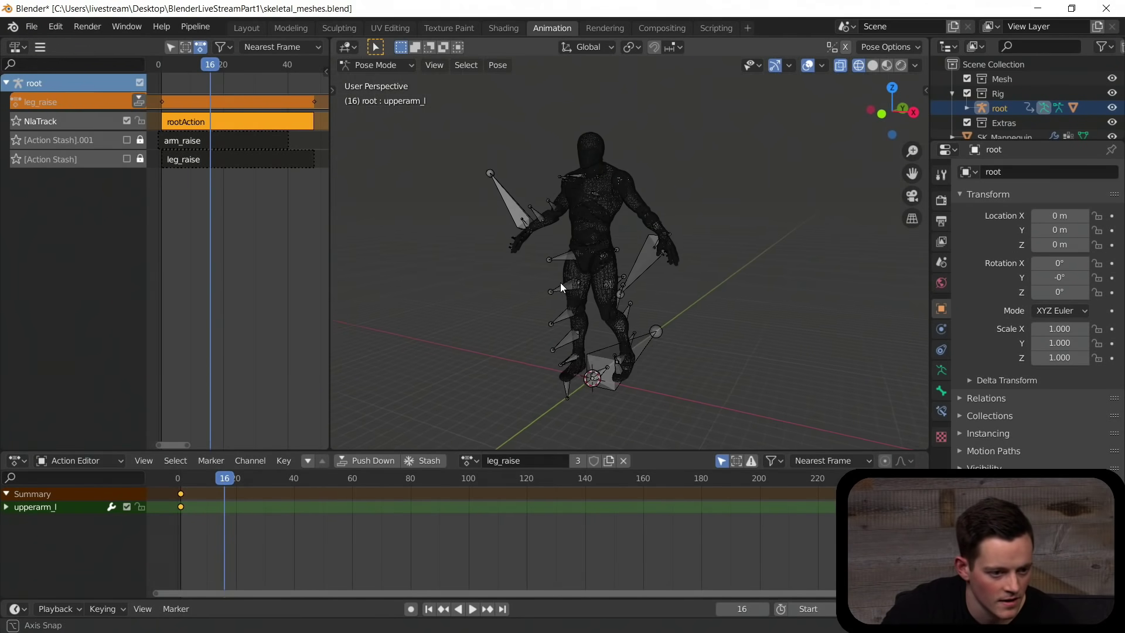
key("space")
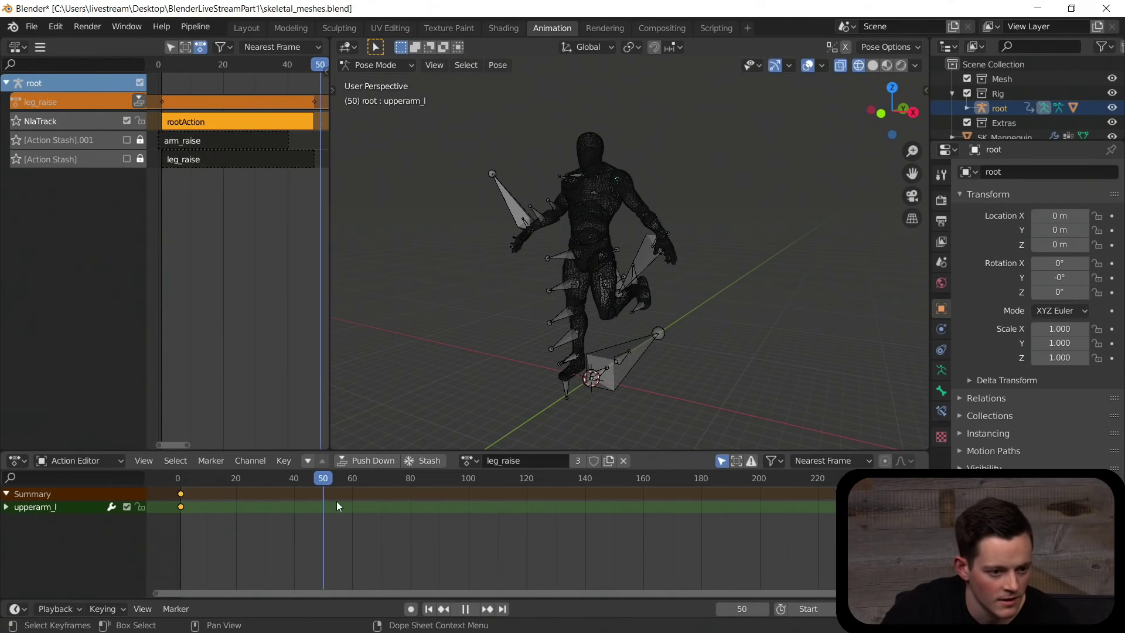
key("space")
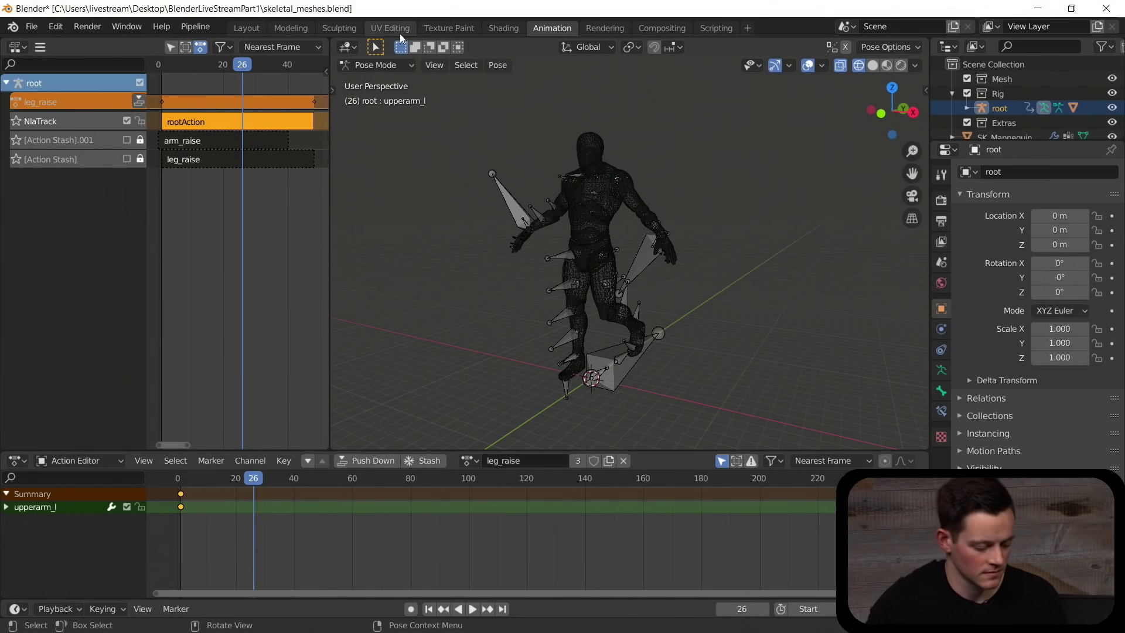
Place Blender beside the Unreal Editor and export the root rig with Send to Unreal.
key("super+Down")
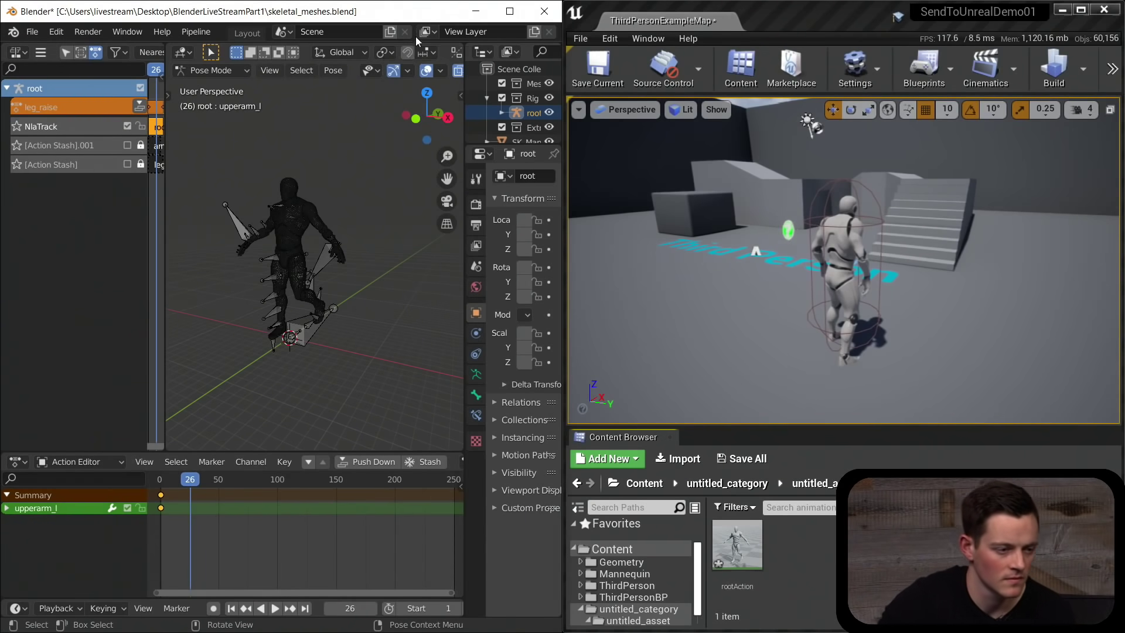
left_click(188, 32)
mouse_move(212, 52)
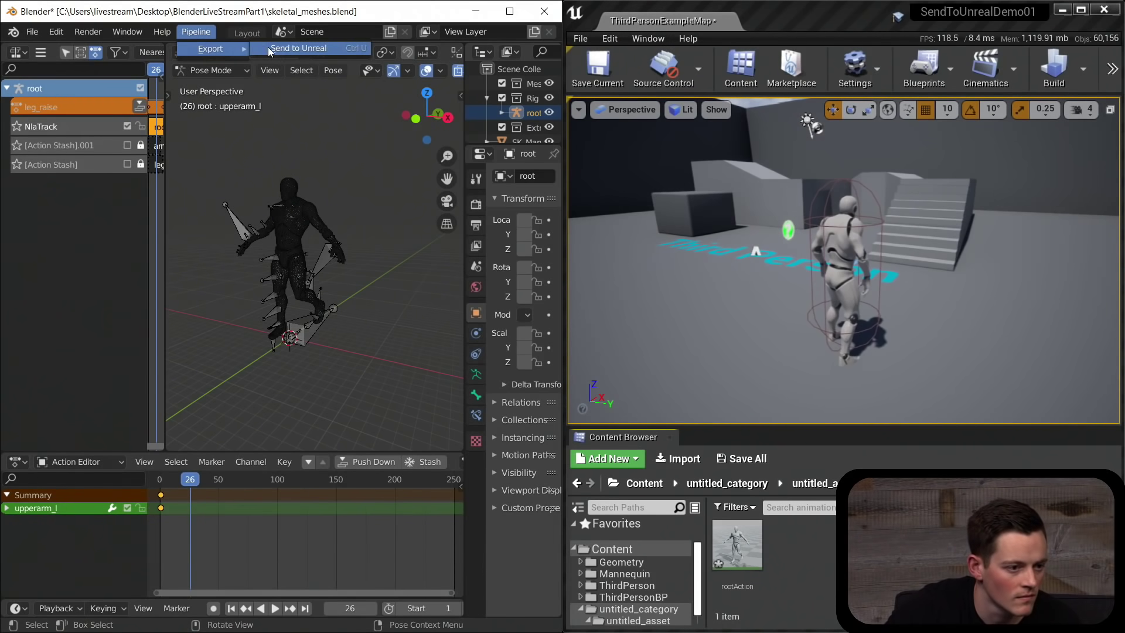
left_click(269, 47)
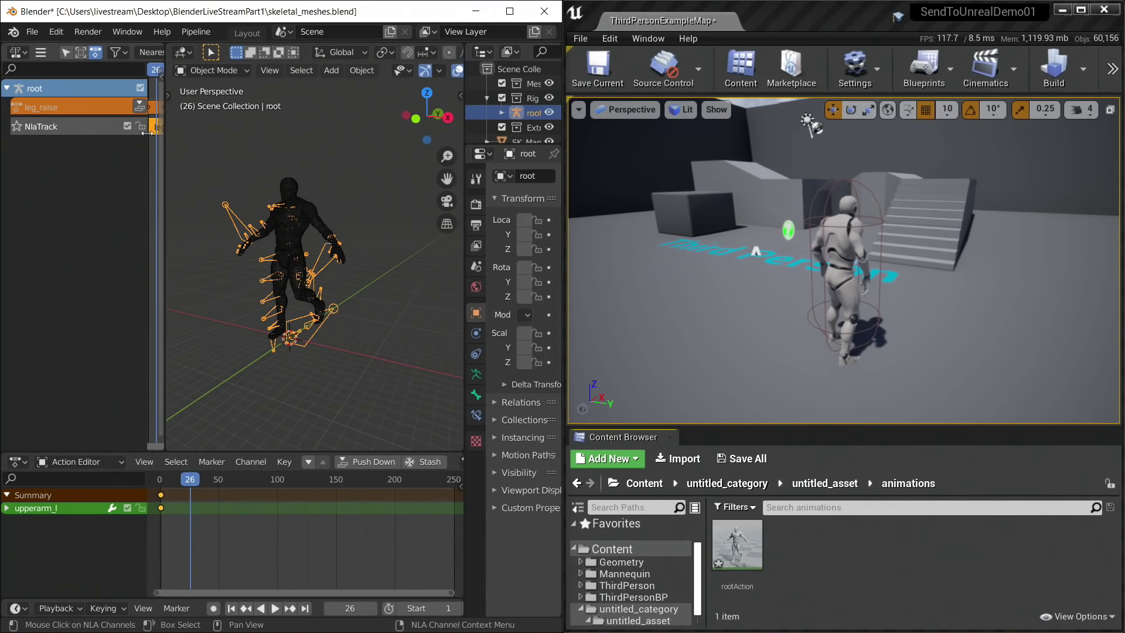
Filter the add-on preferences by the Pipeline category and show the advanced settings of Send to Unreal.
left_click(59, 34)
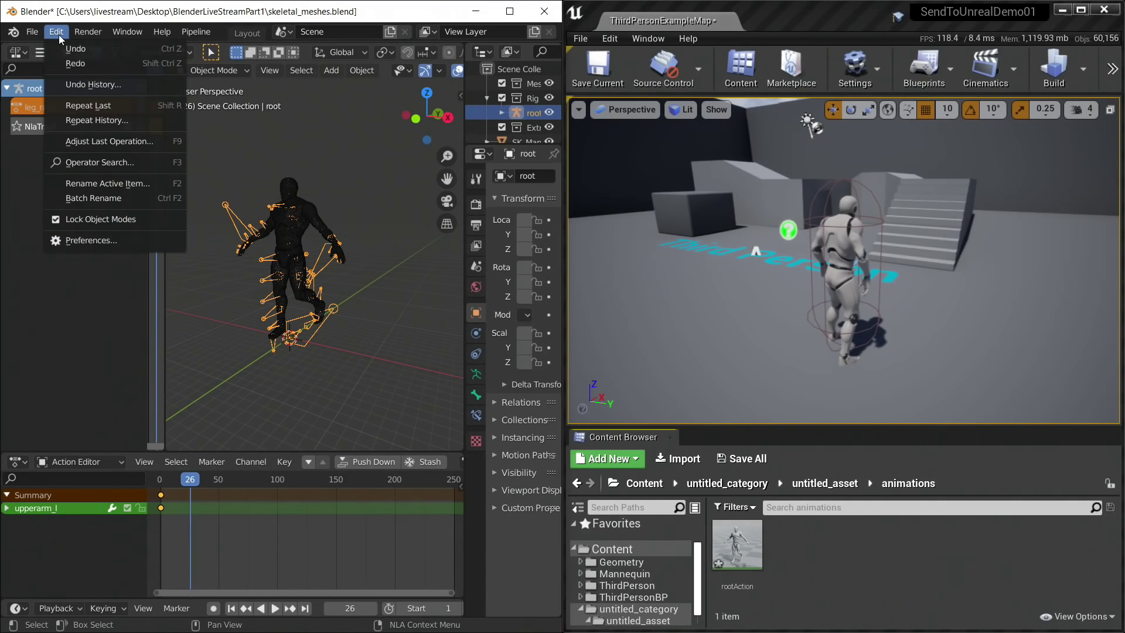
left_click(110, 238)
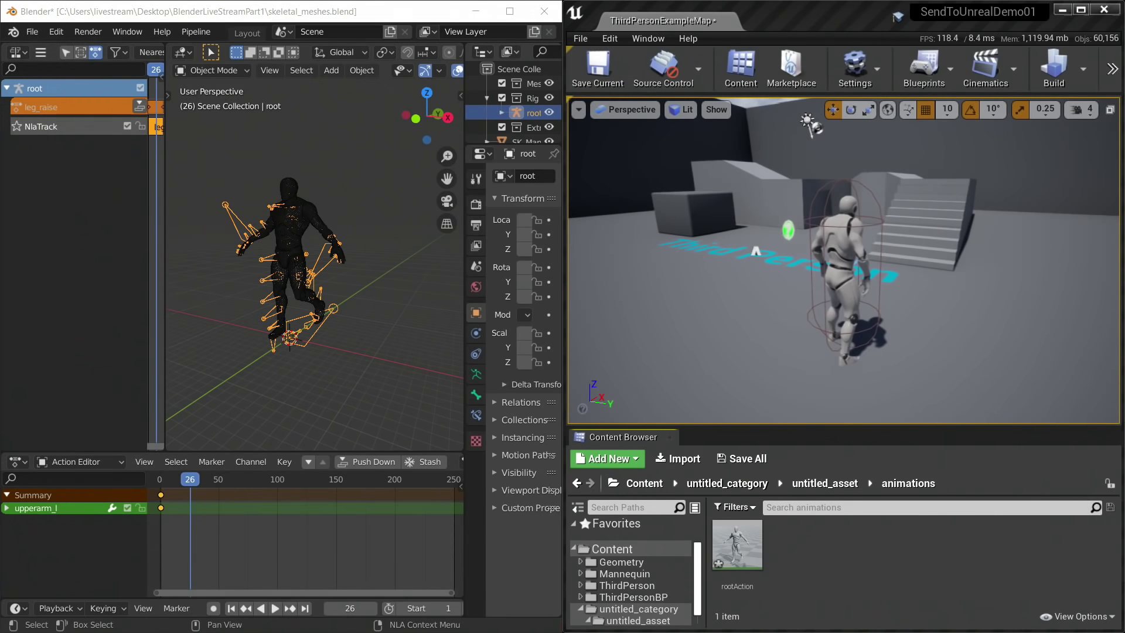
left_click(356, 145)
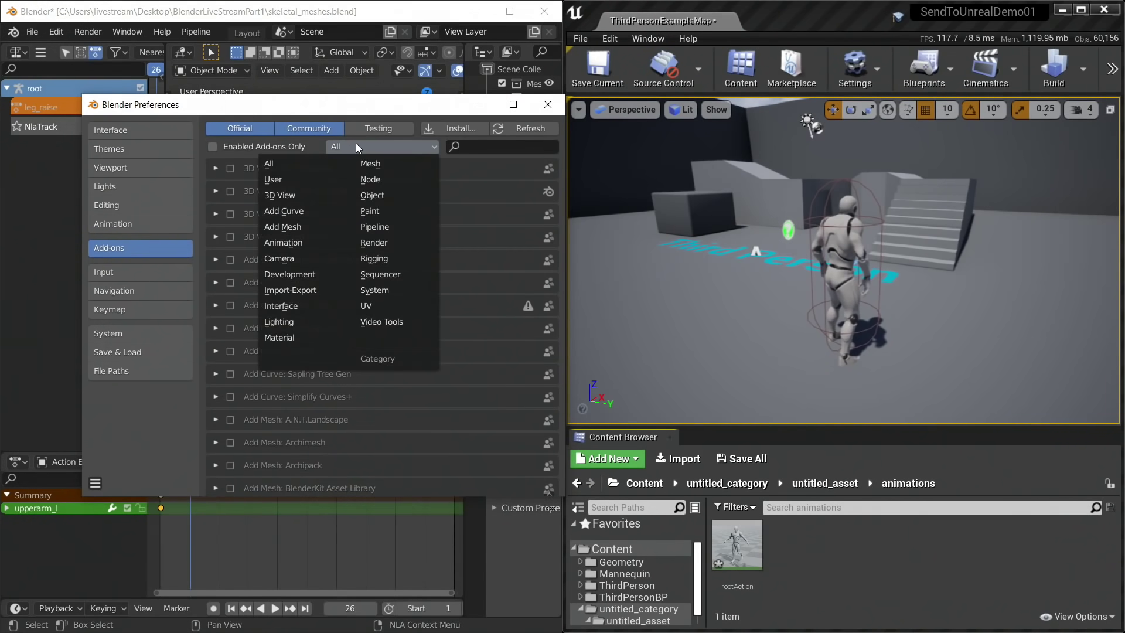
left_click(392, 231)
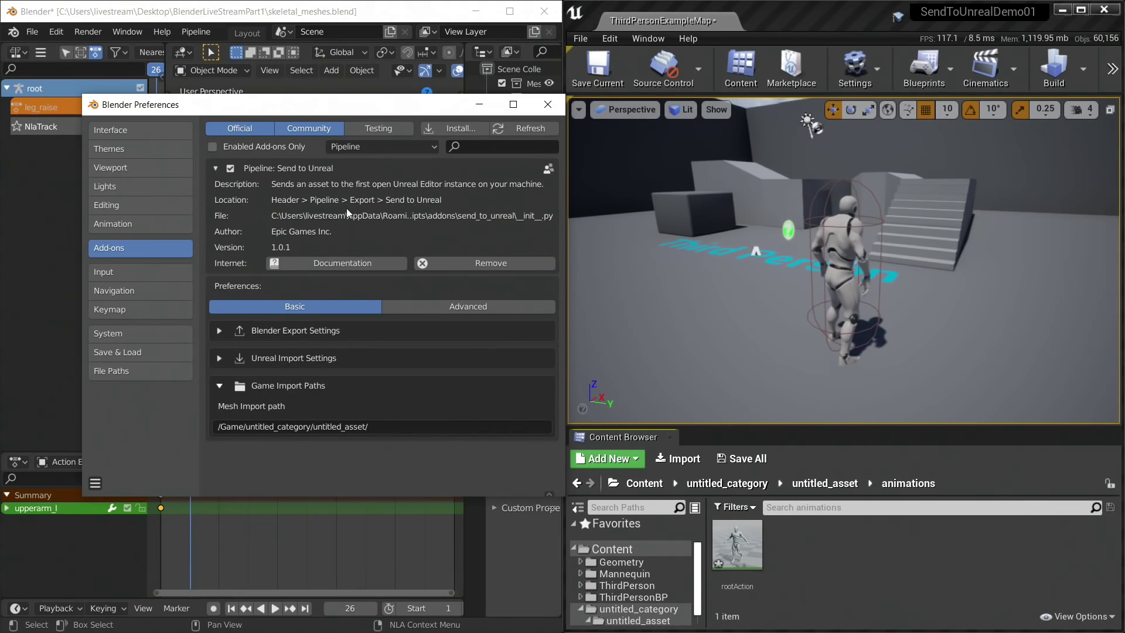
left_click(444, 311)
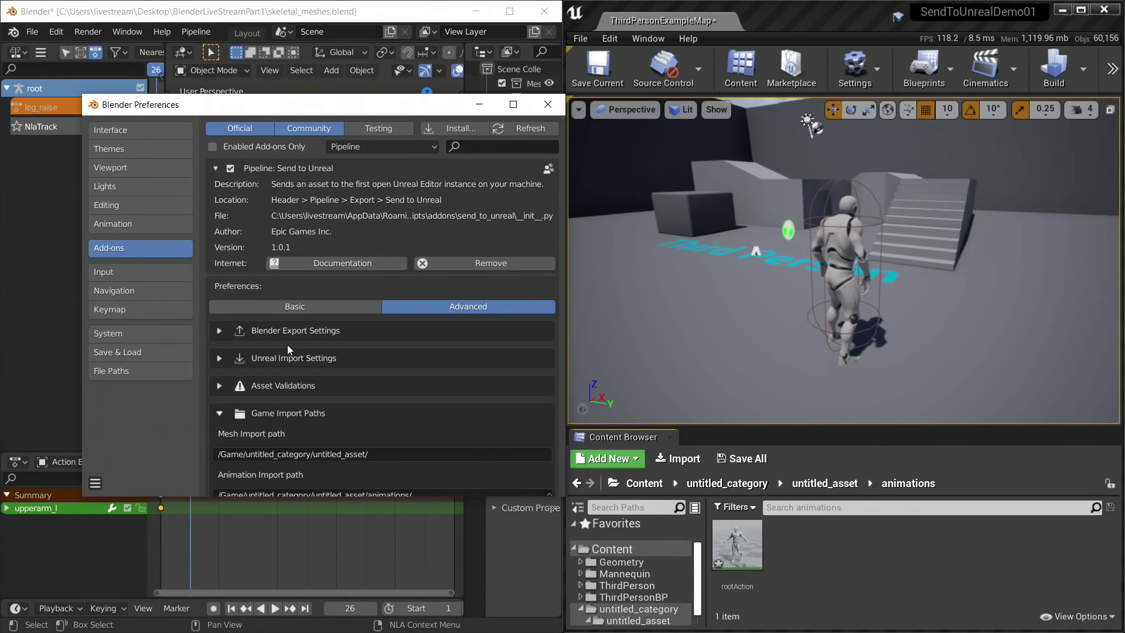
Examine the add-on's Blender export, Unreal import and asset validation settings, and close the preferences.
left_click(223, 331)
scroll(224, 328, "down", 3)
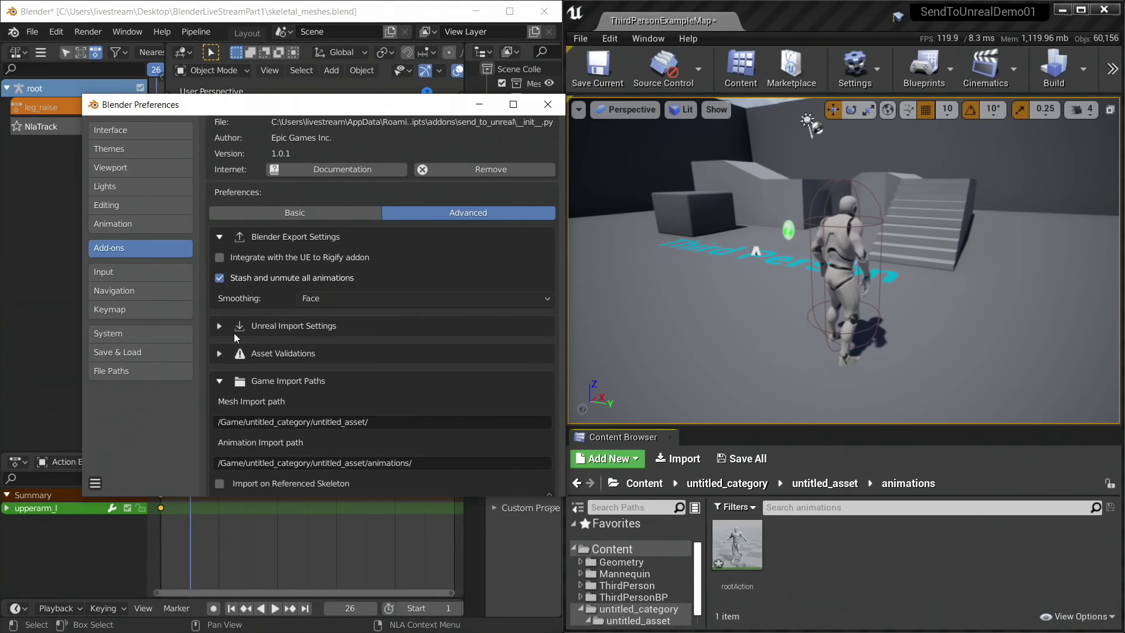
left_click(217, 330)
scroll(218, 331, "down", 1)
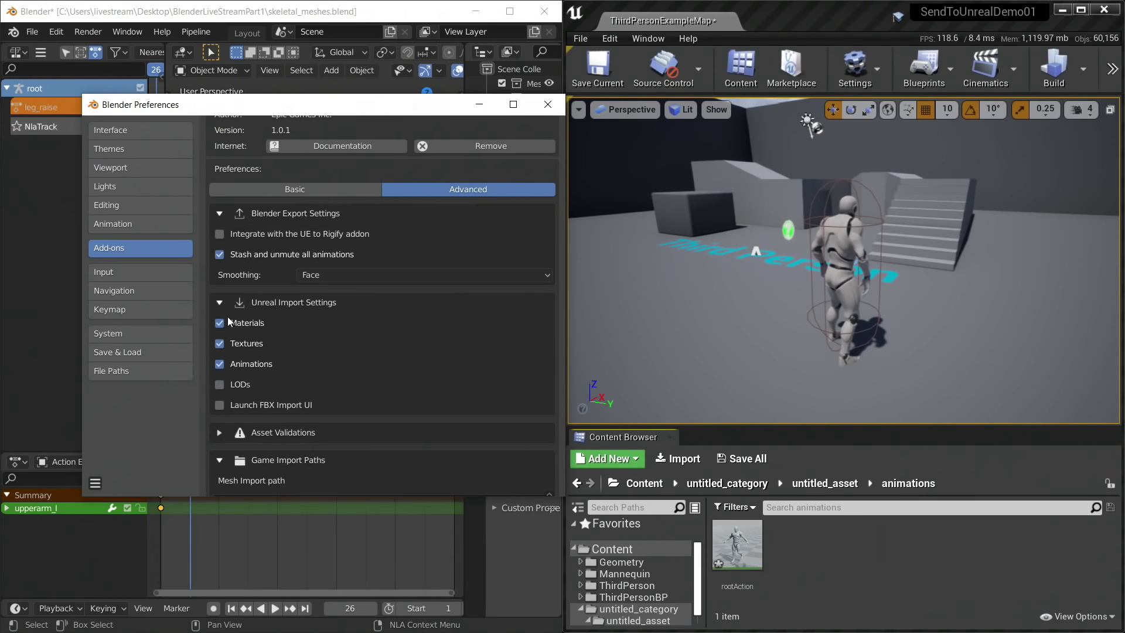
scroll(236, 302, "down", 4)
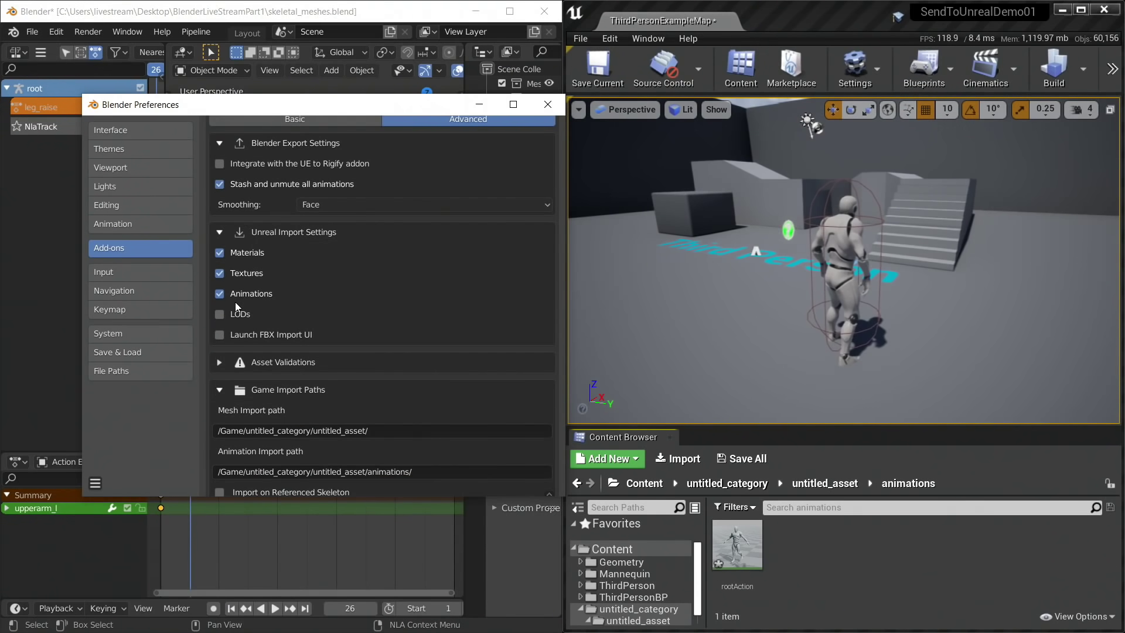
left_click(220, 330)
left_click(220, 329)
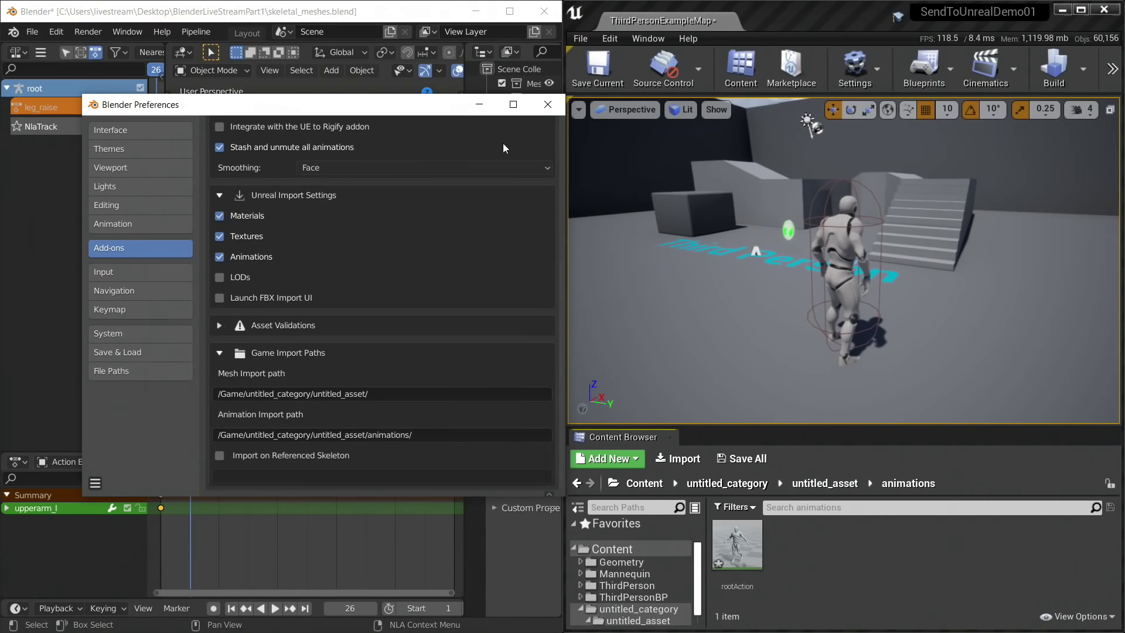
left_click(547, 104)
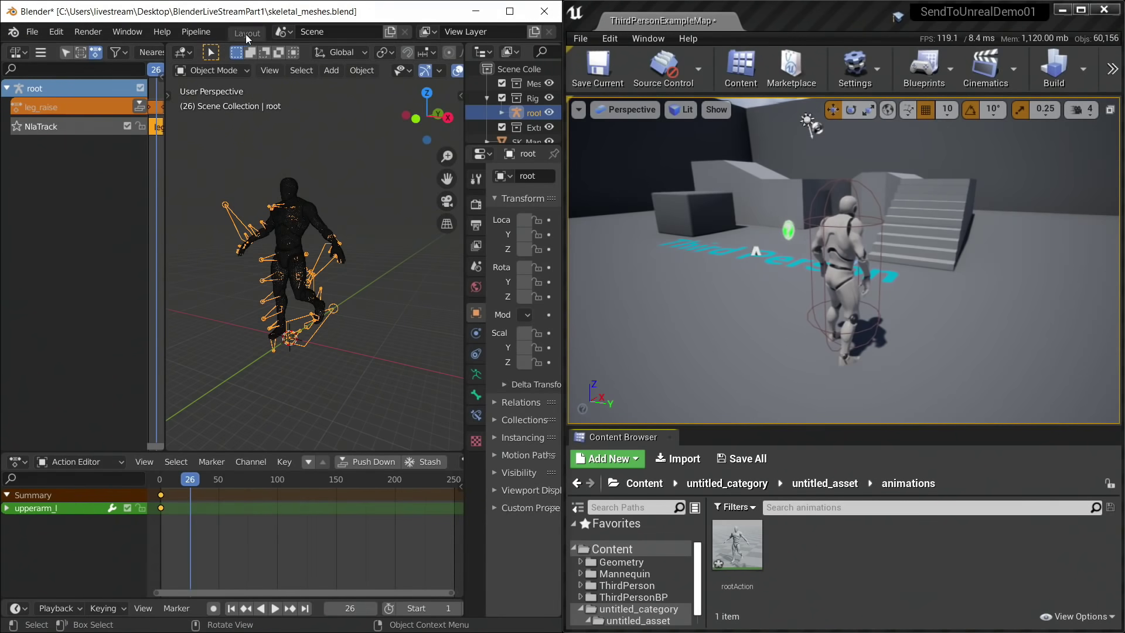
Maximize Blender, make arm_raise the active action, and push it down into its own NLA track.
double_click(259, 19)
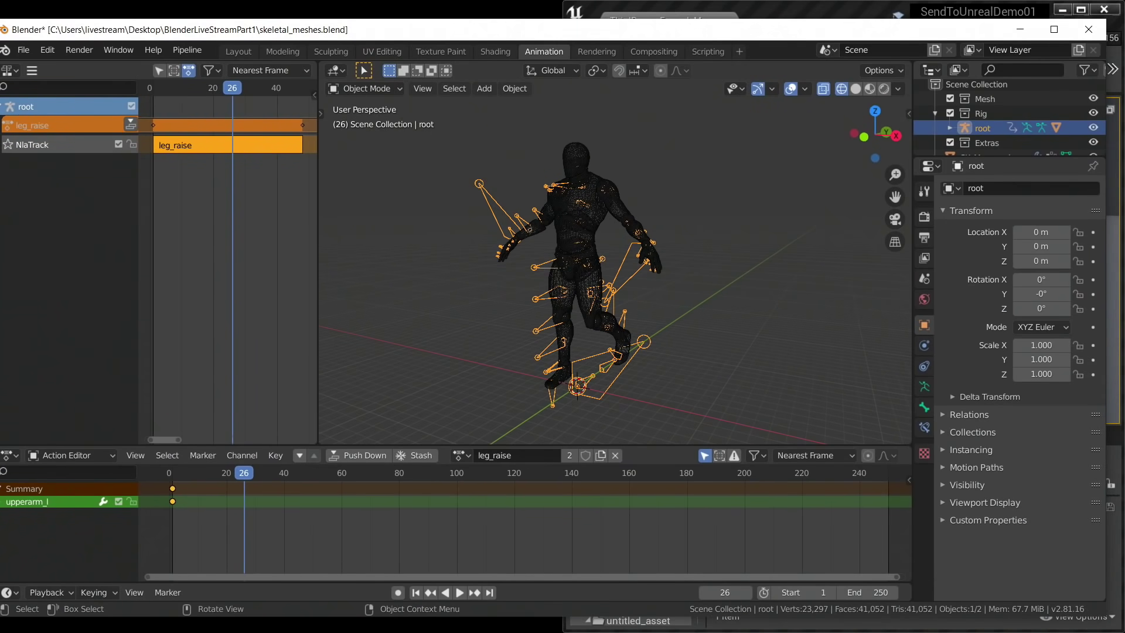
left_click(1054, 29)
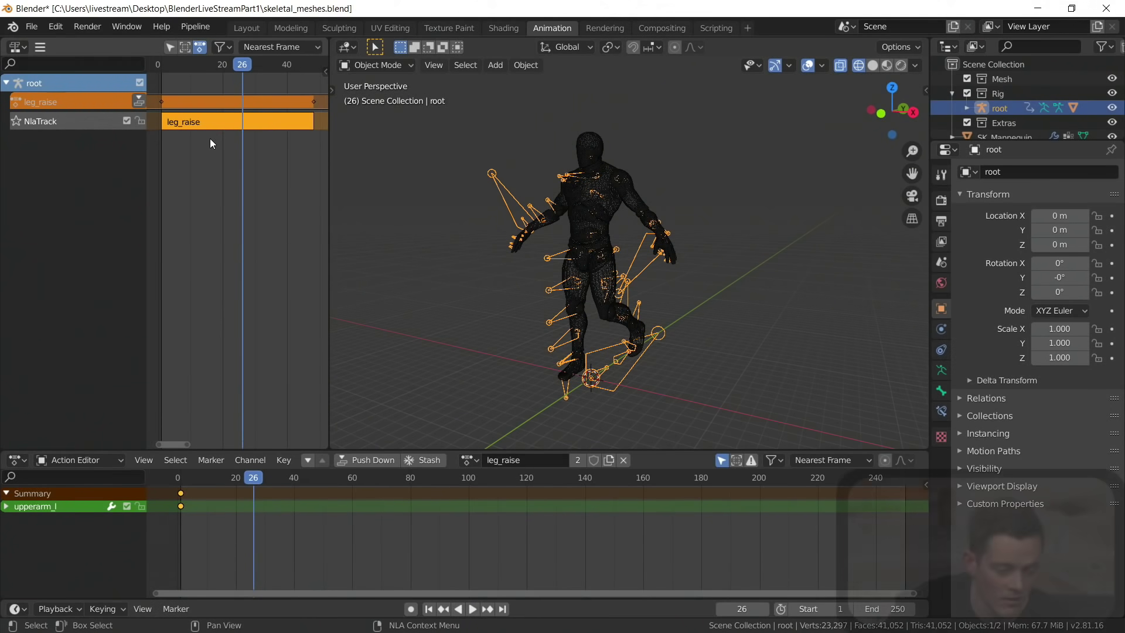
left_click(468, 460)
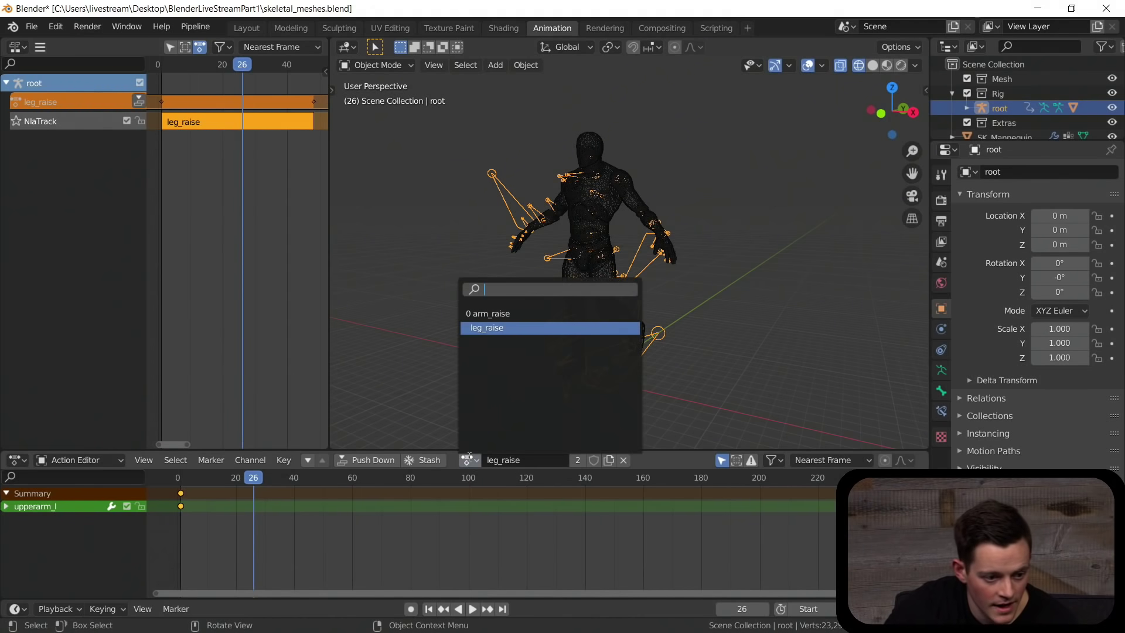
left_click(504, 314)
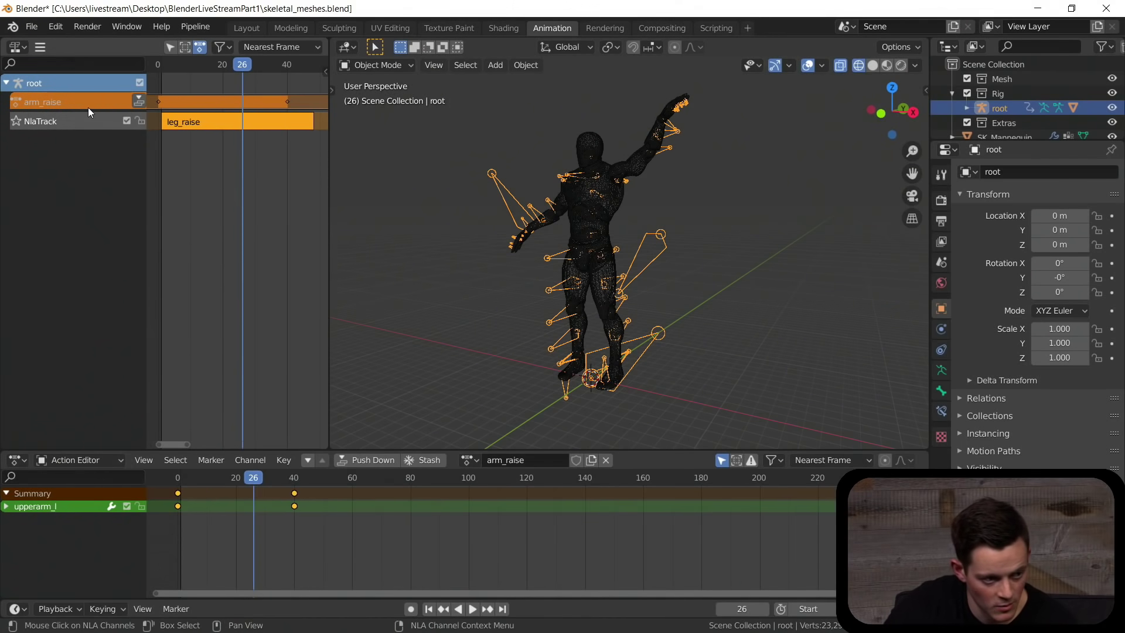
left_click(138, 101)
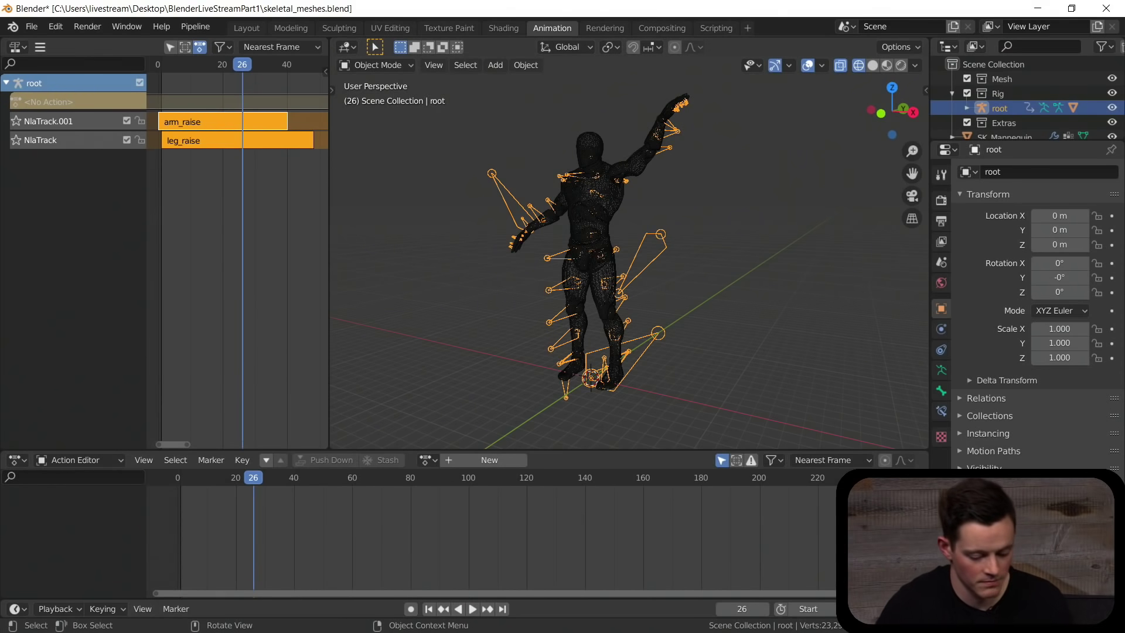
Return to the side-by-side layout and force delete the rootAction animation sequence from the Unreal animations folder.
key("super+Left")
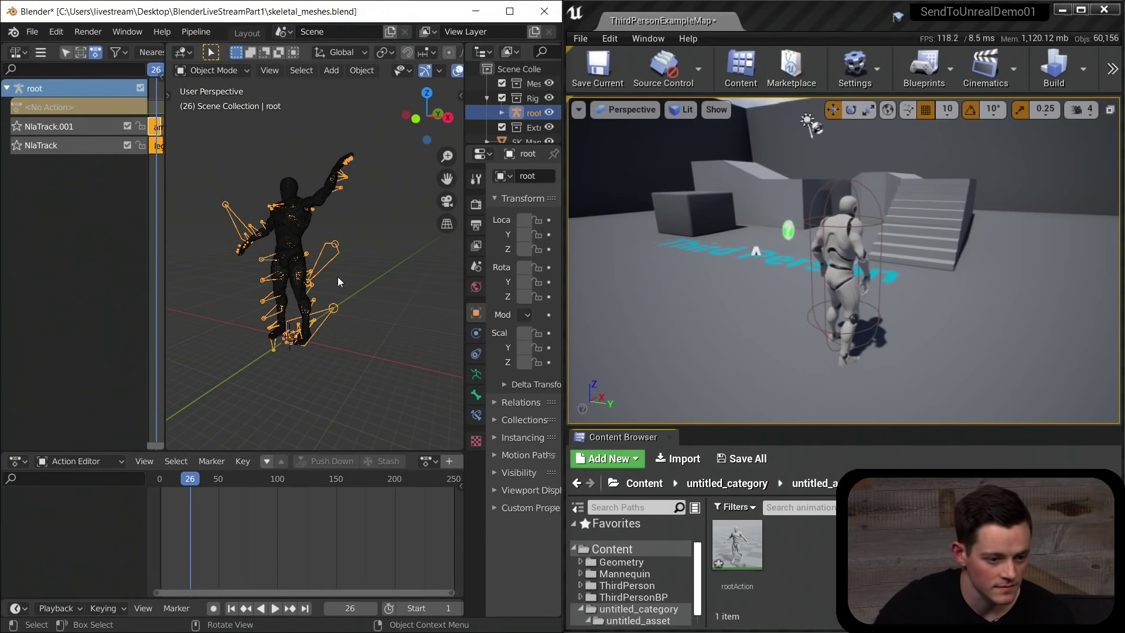
right_click(737, 545)
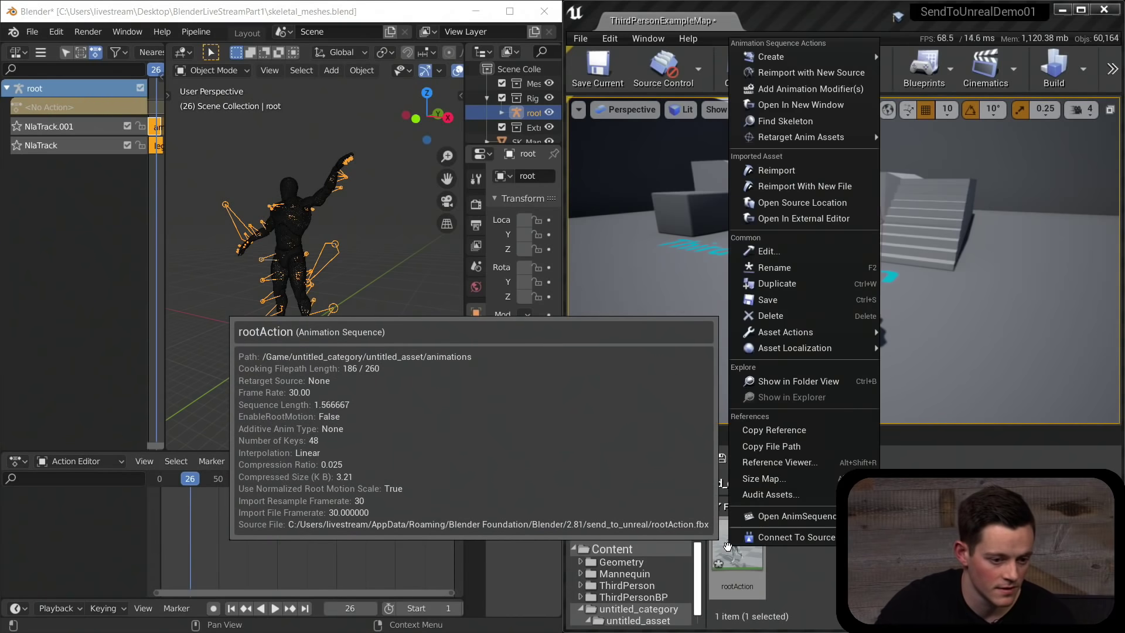
left_click(820, 317)
left_click(515, 563)
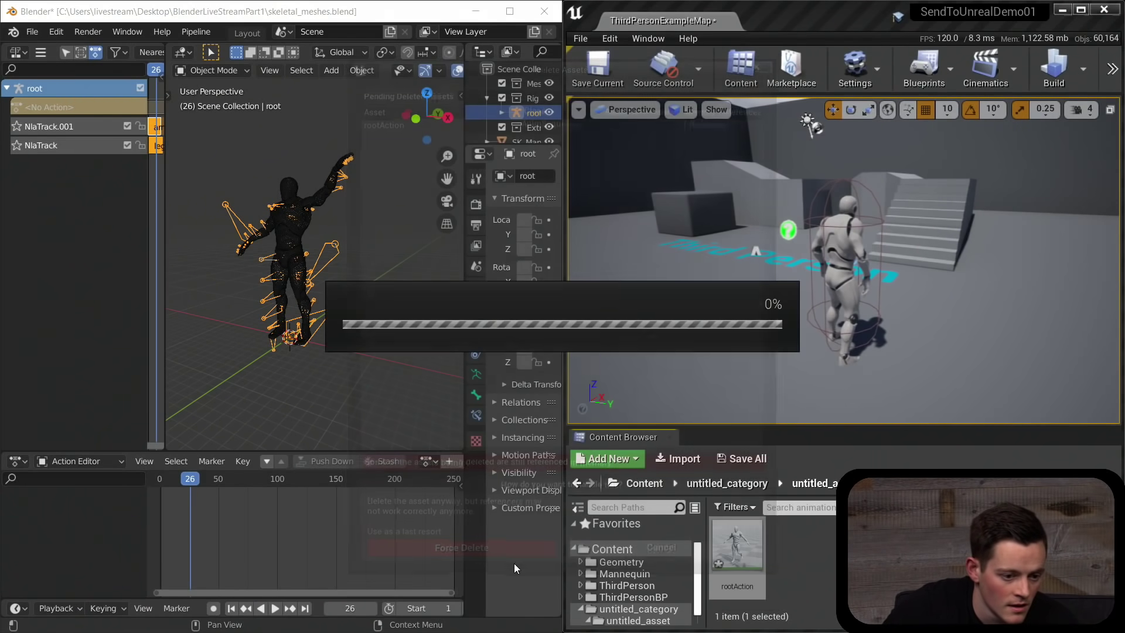
Switch back to Blender and send the root rig with its arm_raise and leg_raise actions to Unreal.
left_click(305, 291)
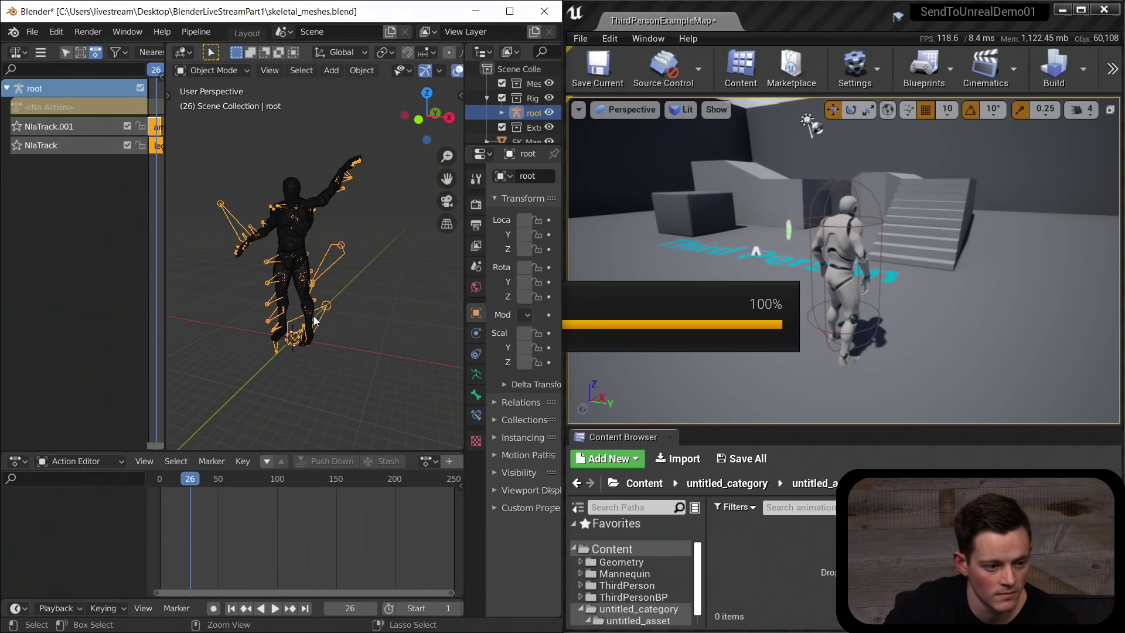
mouse_move(742, 589)
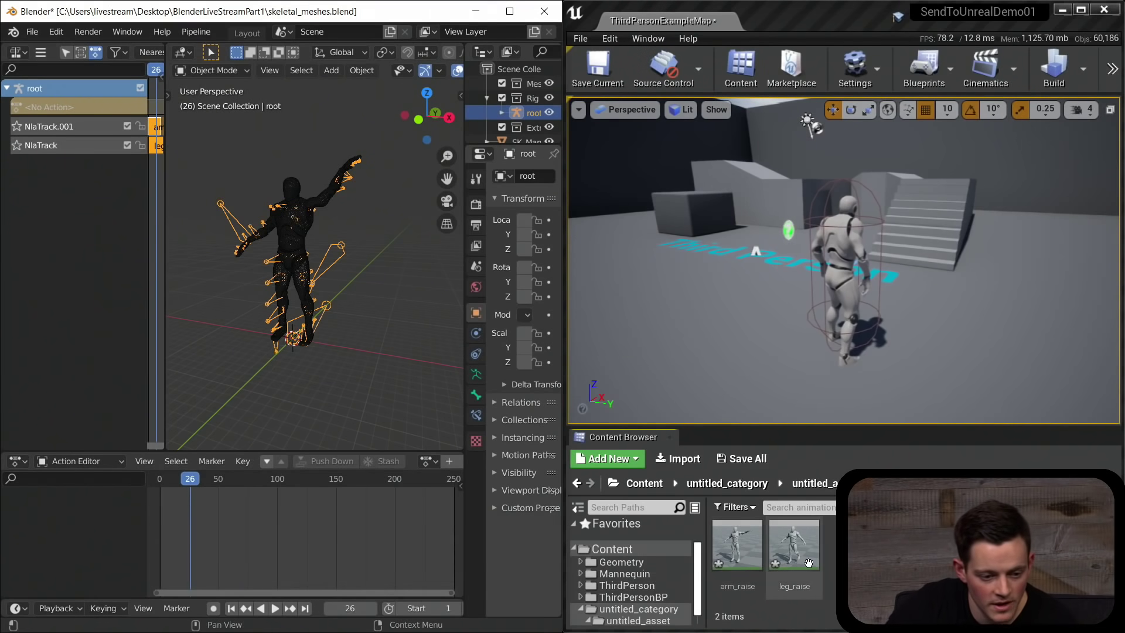
mouse_move(800, 556)
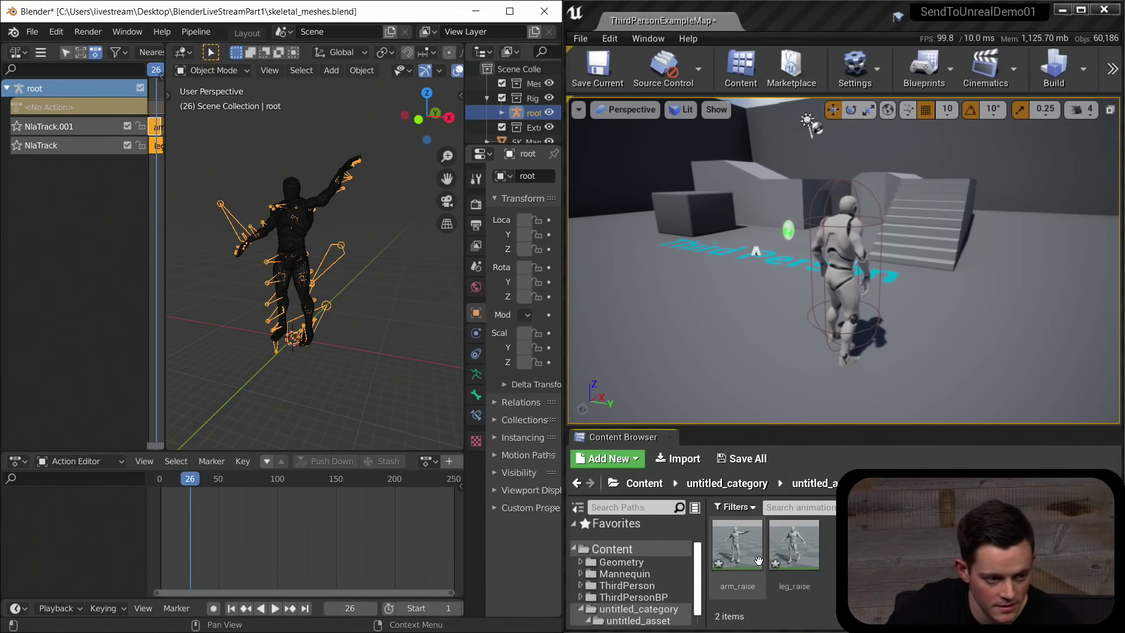
Turn off "Stash and unmute all animations" in the Send to Unreal preferences, review the asset validations, and put the preferences away.
left_click(58, 32)
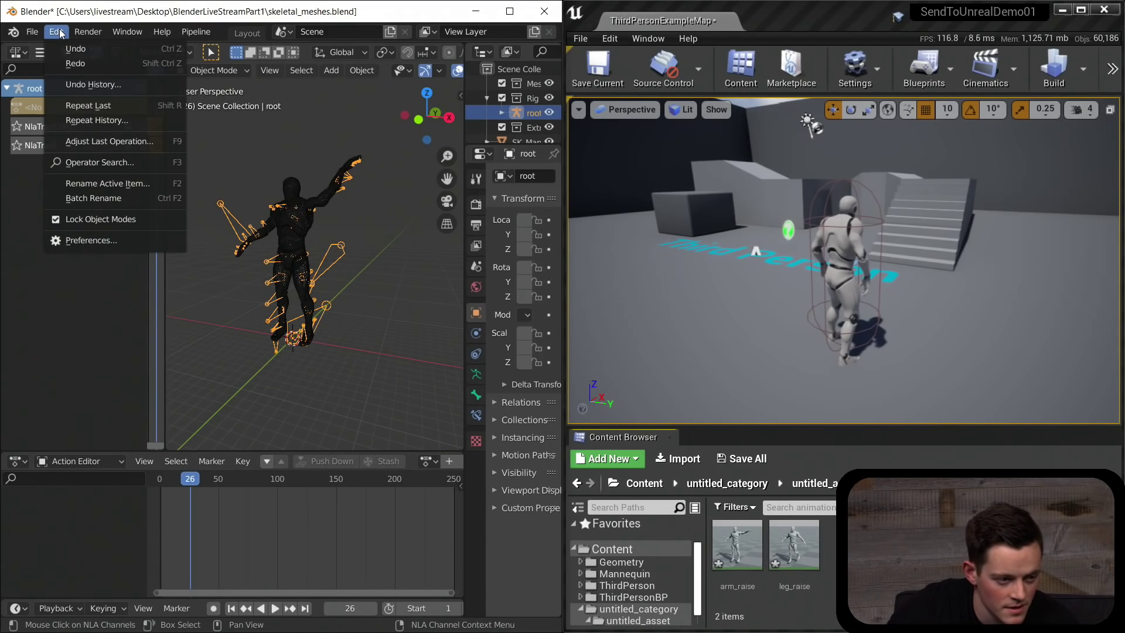
left_click(121, 240)
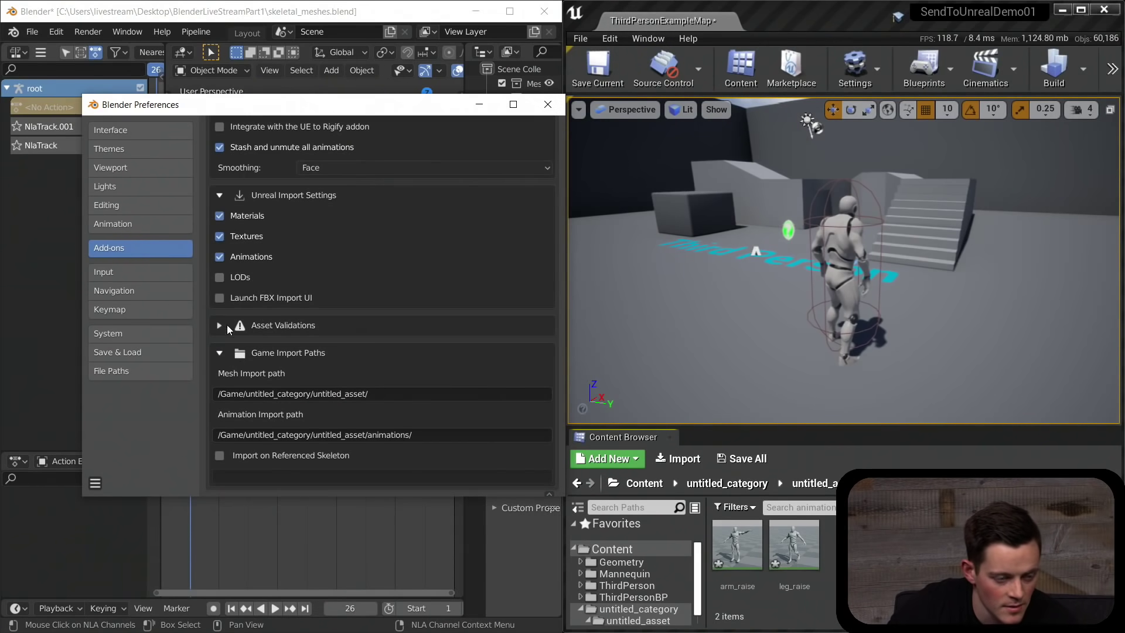
left_click_drag(338, 106, 611, 110)
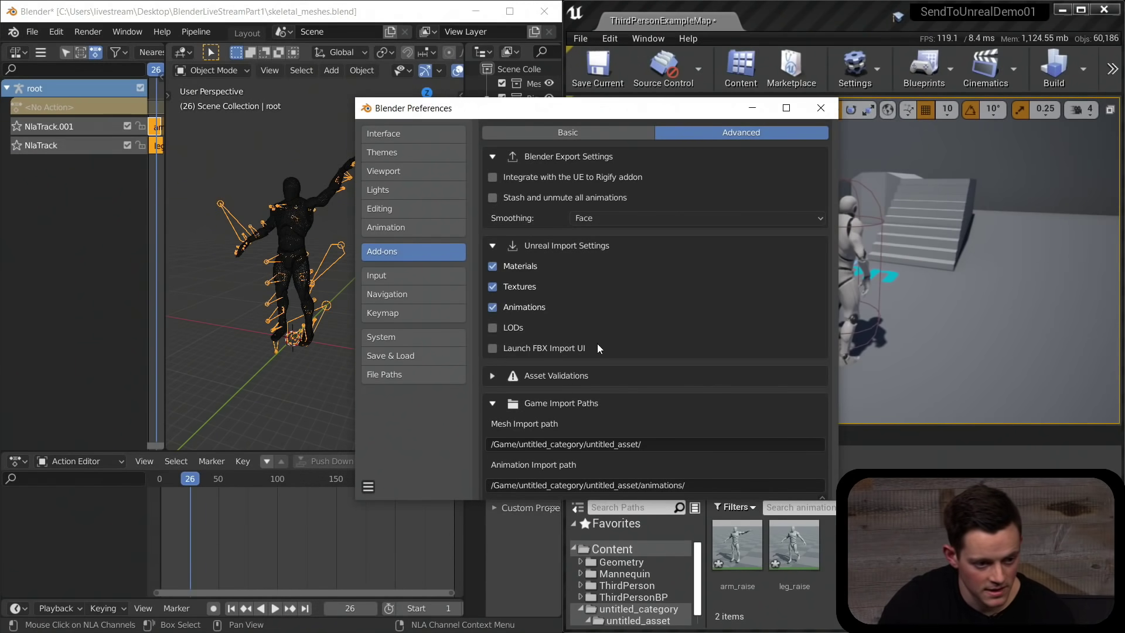
left_click(515, 377)
scroll(522, 371, "down", 4)
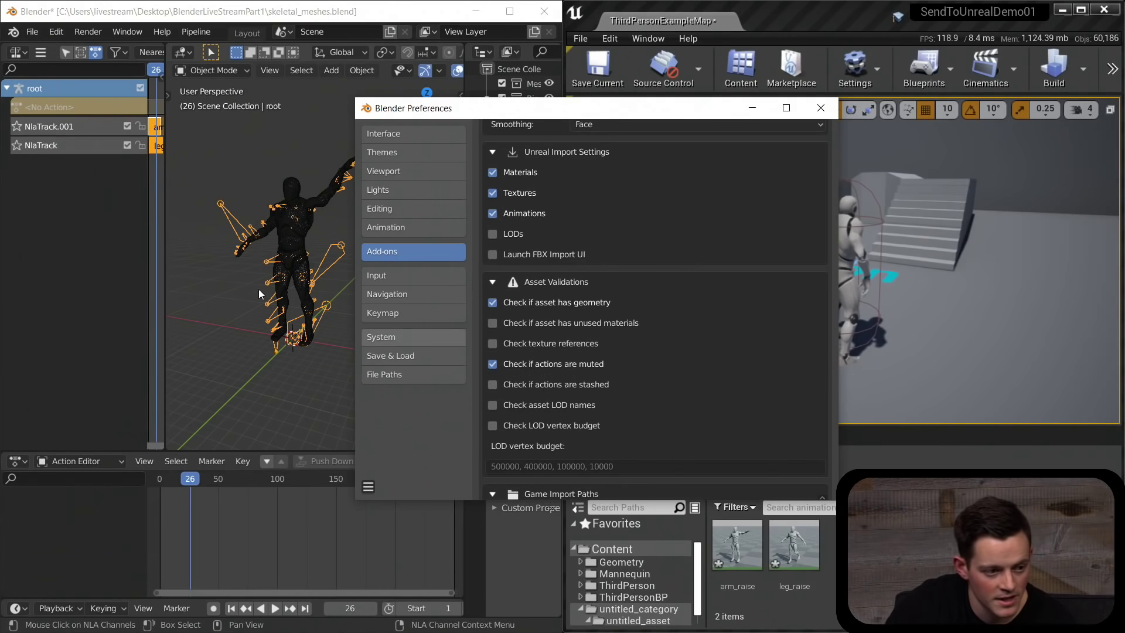
left_click(753, 109)
Mute the NLA track that holds the arm_raise action.
left_click(128, 126)
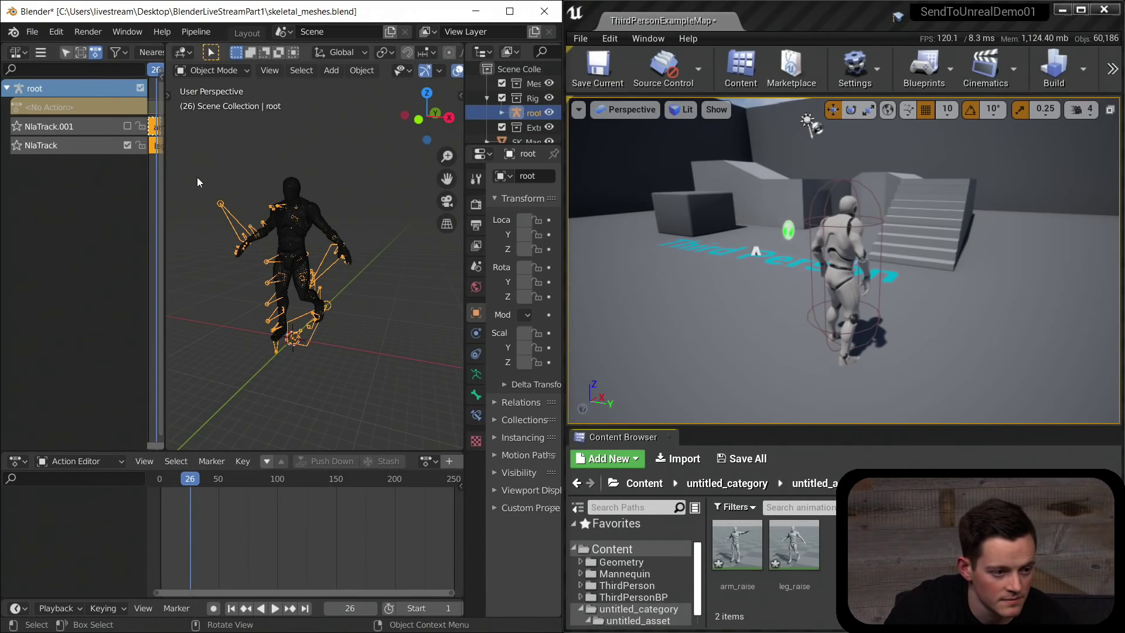
Unmute the NLA track that holds arm_raise to compare the mannequin's combined pose, and mute it again.
middle_click_drag(295, 213, 305, 219)
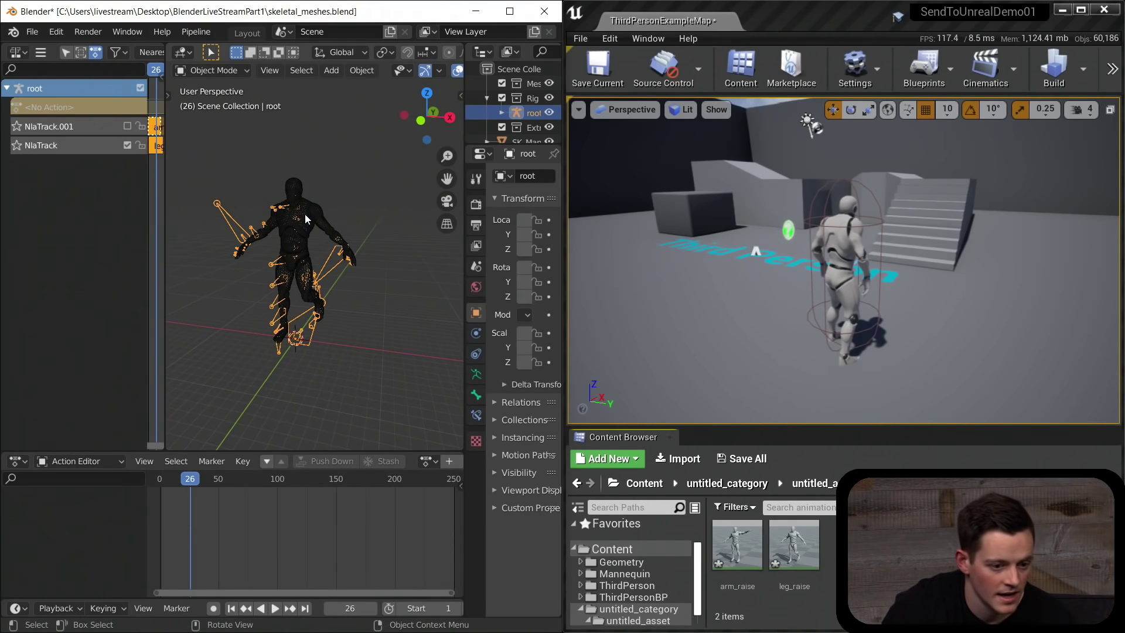
key("ctrl+shift+u")
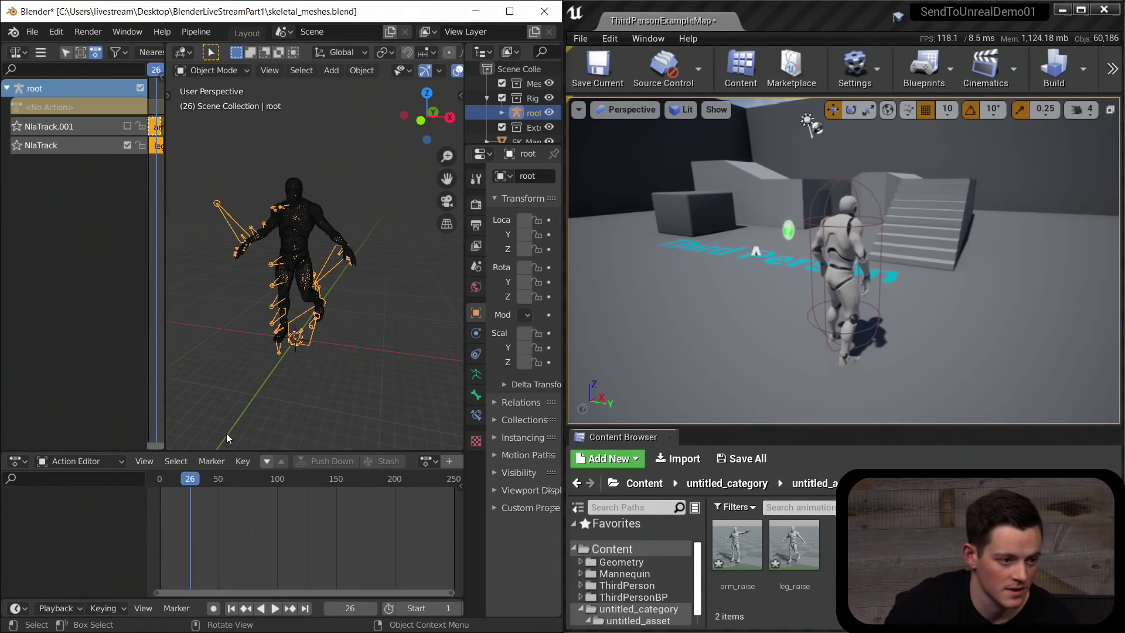
left_click(126, 126)
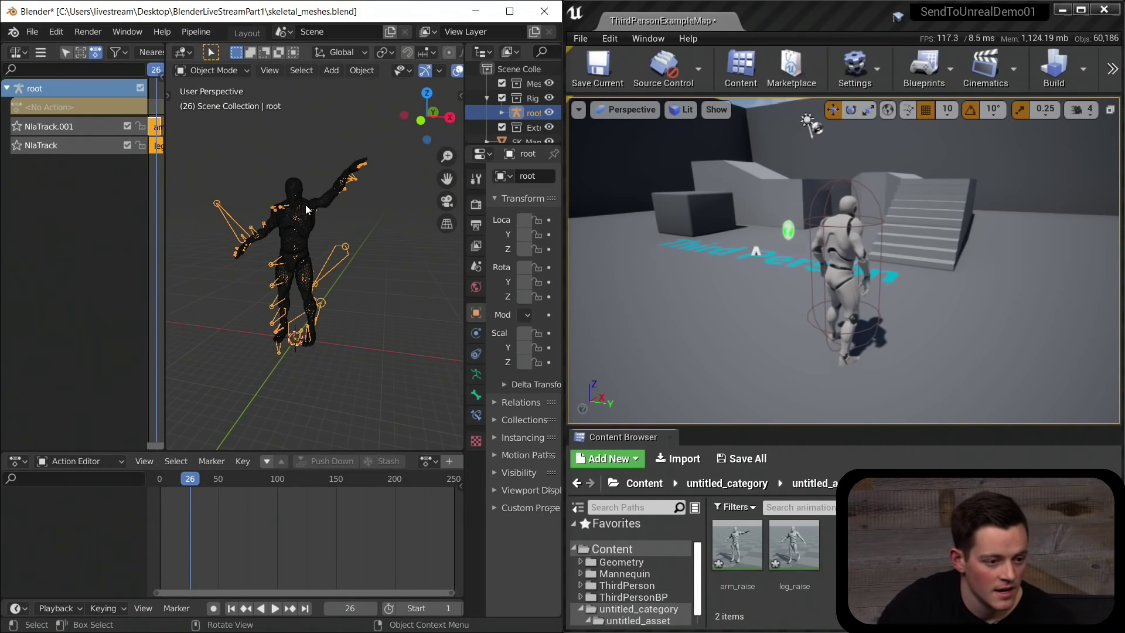
key("ctrl")
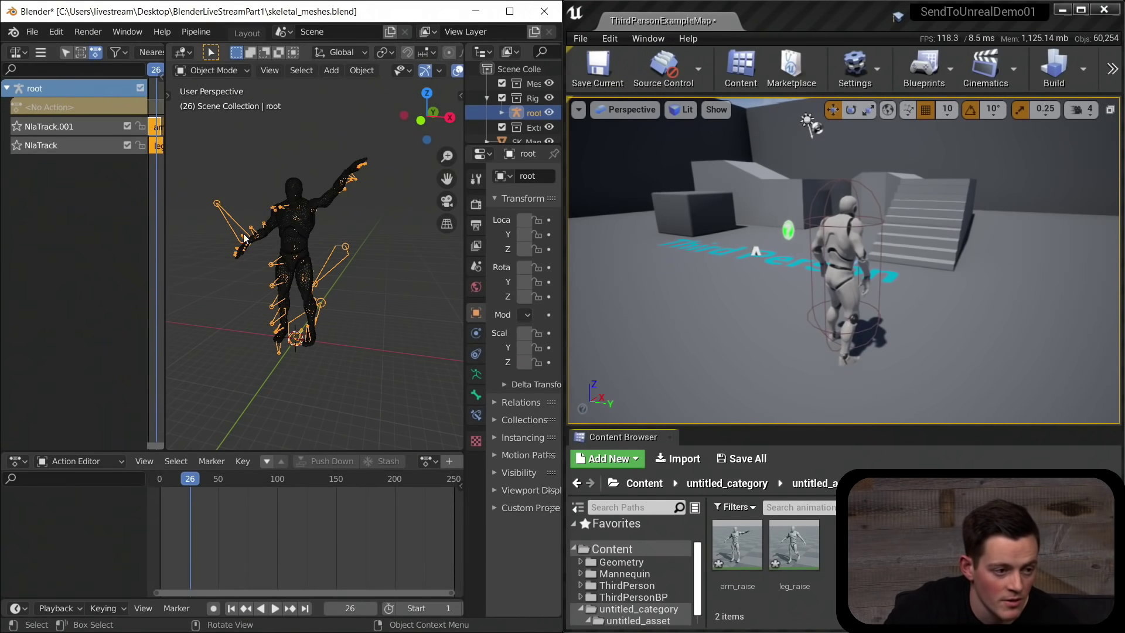
left_click(127, 126)
Delete the arm_raise and leg_raise animation sequences from the Unreal animations folder.
left_click(737, 545)
left_click(809, 553, "shift")
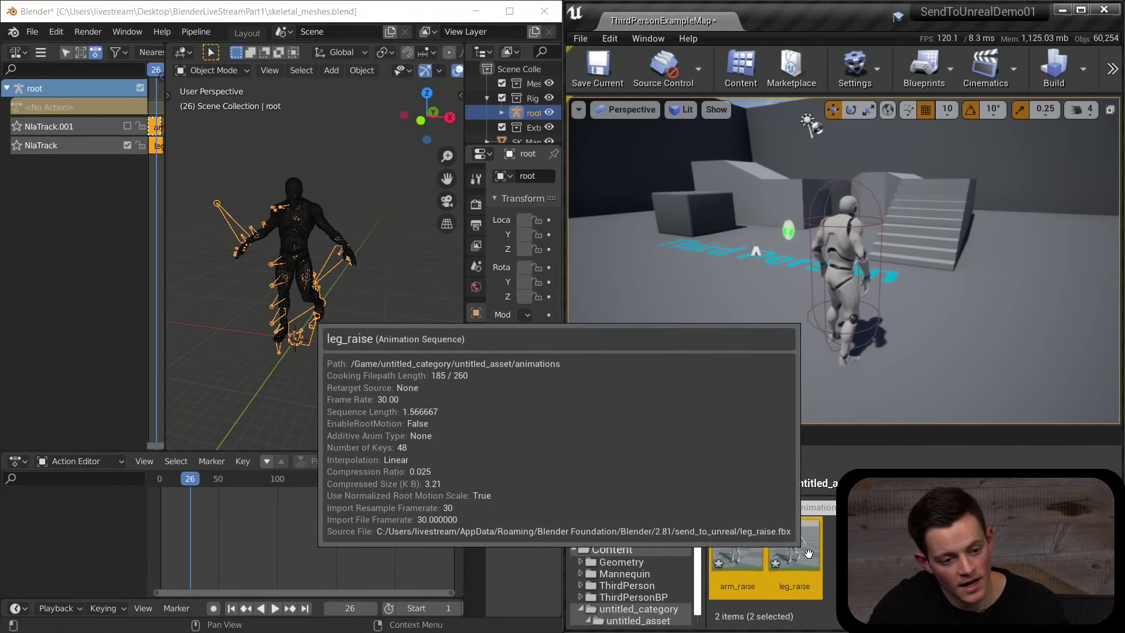
right_click(809, 553)
left_click(869, 304)
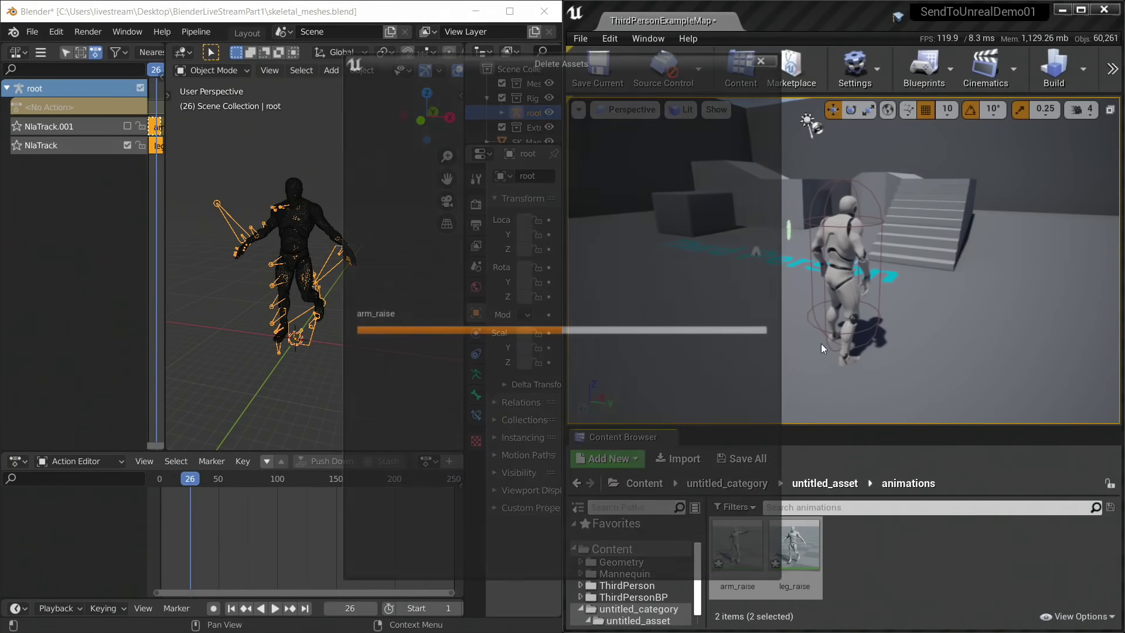
left_click(511, 552)
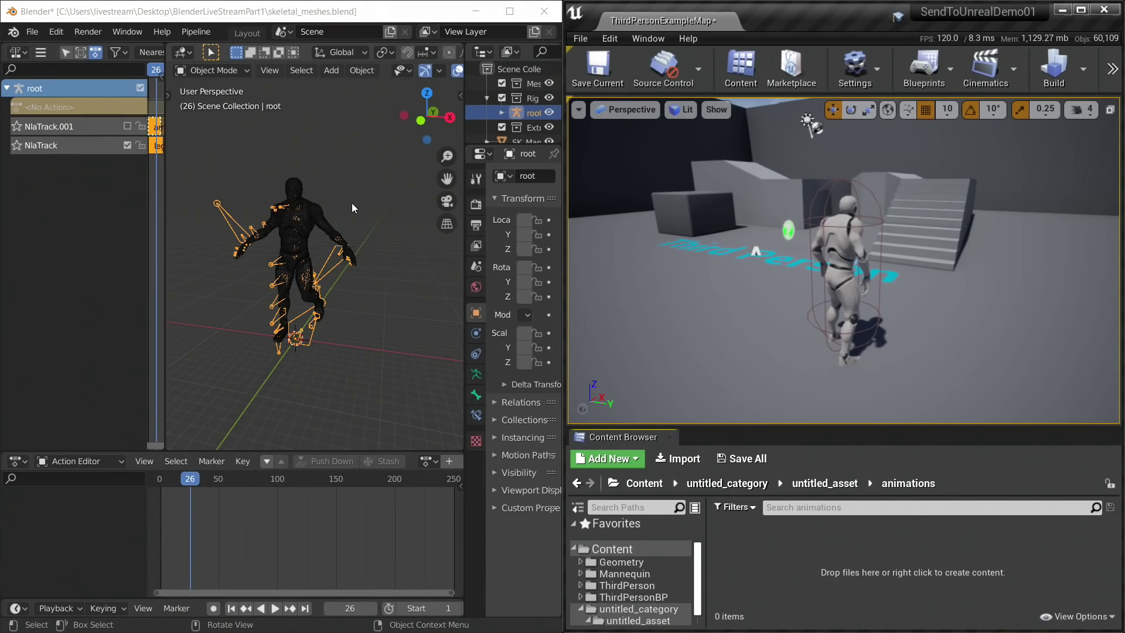
Review the asset validations and the "Stash and unmute all animations" option in Blender's Send to Unreal preferences, and put the preferences away.
left_click(56, 31)
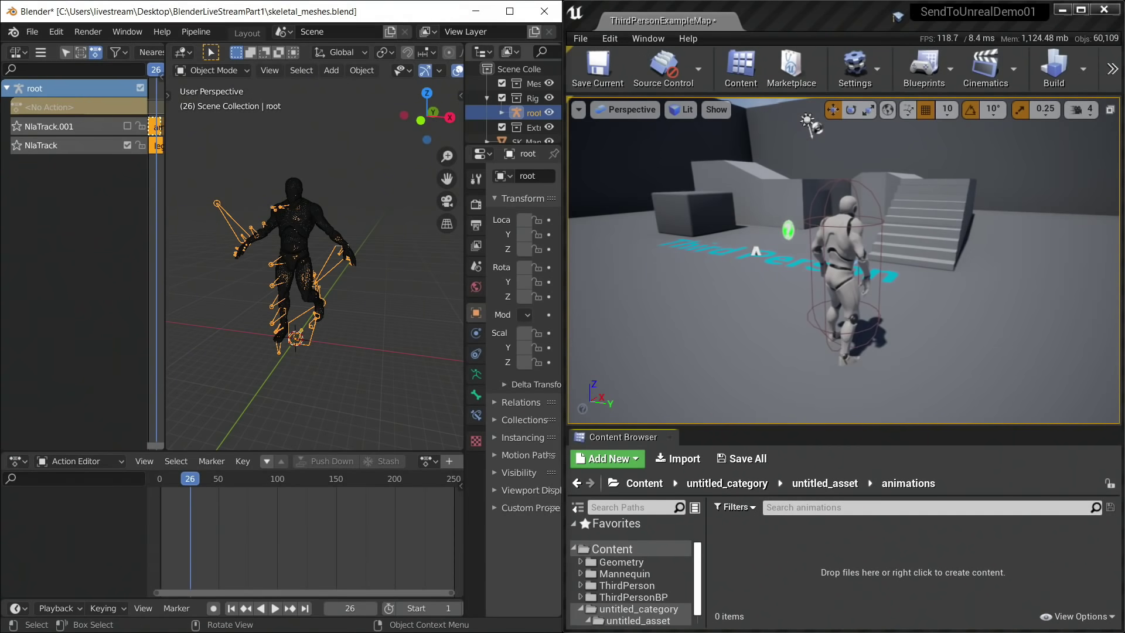
key("ctrl+comma")
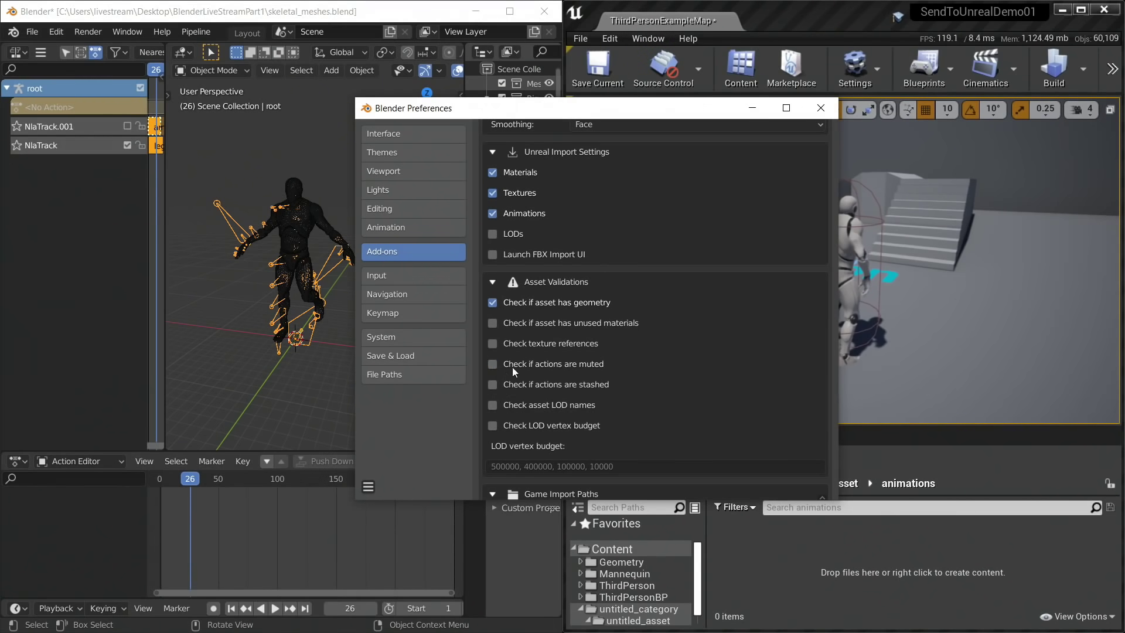
scroll(503, 353, "up", 5)
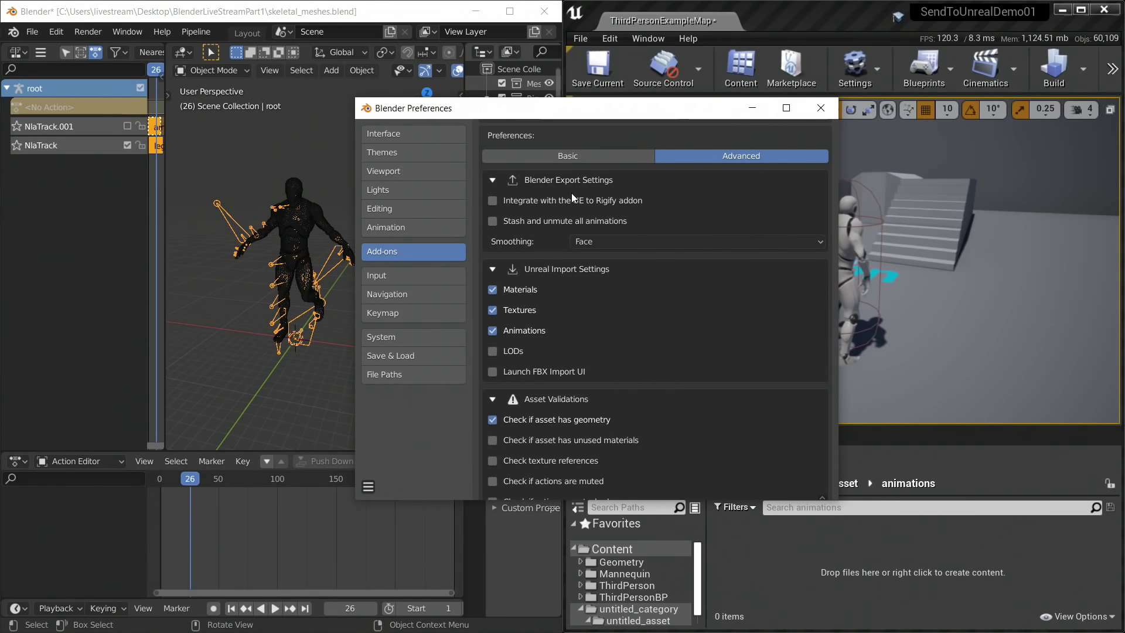
left_click(750, 110)
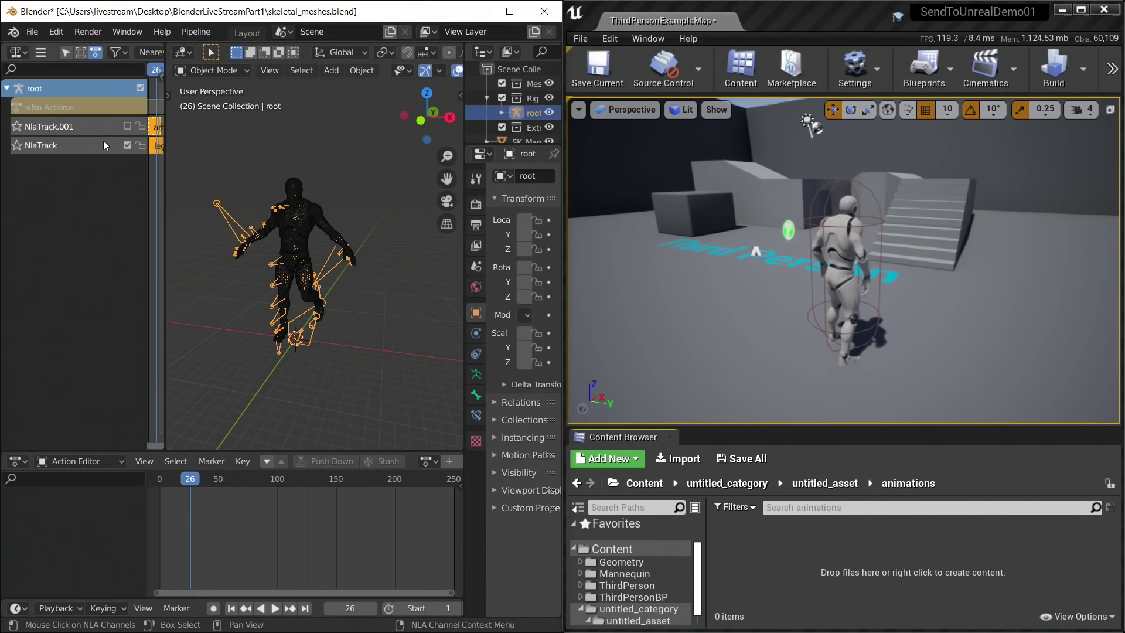
Widen the NLA editor so the strip names are readable and send the rig with only leg_raise unmuted to Unreal.
middle_click_drag(247, 164, 290, 195)
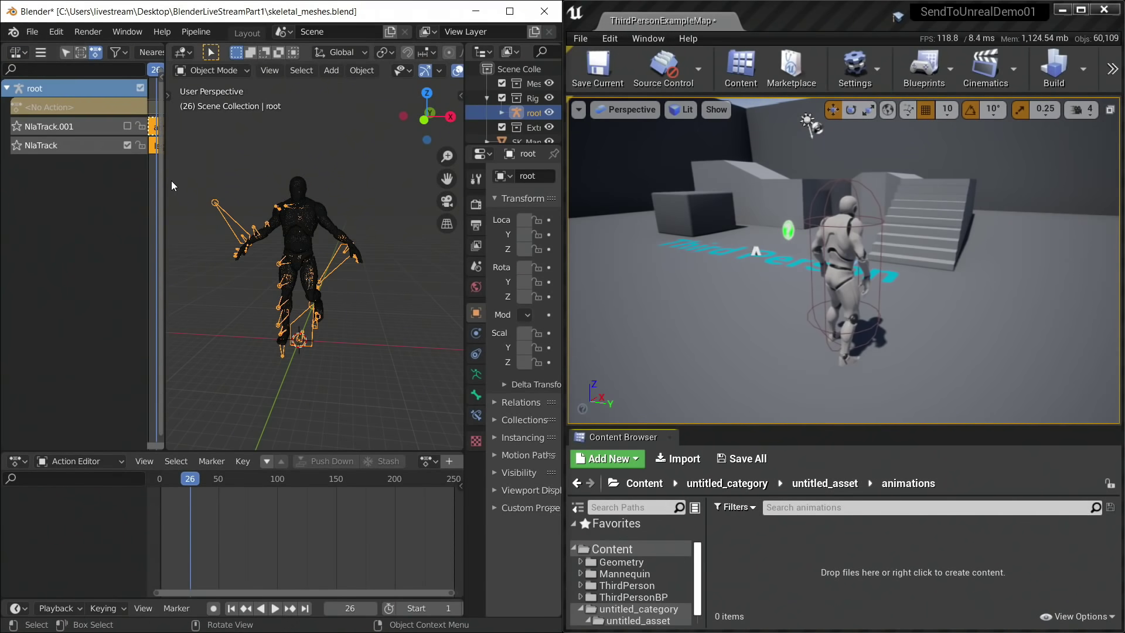
left_click_drag(166, 178, 252, 176)
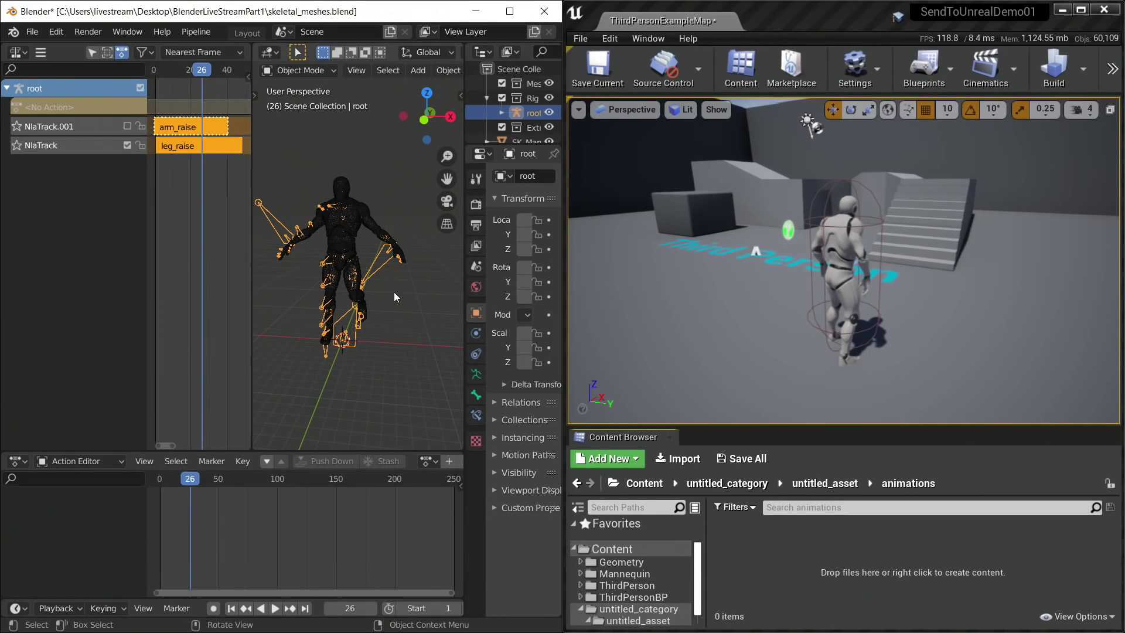
middle_click_drag(338, 226, 337, 236)
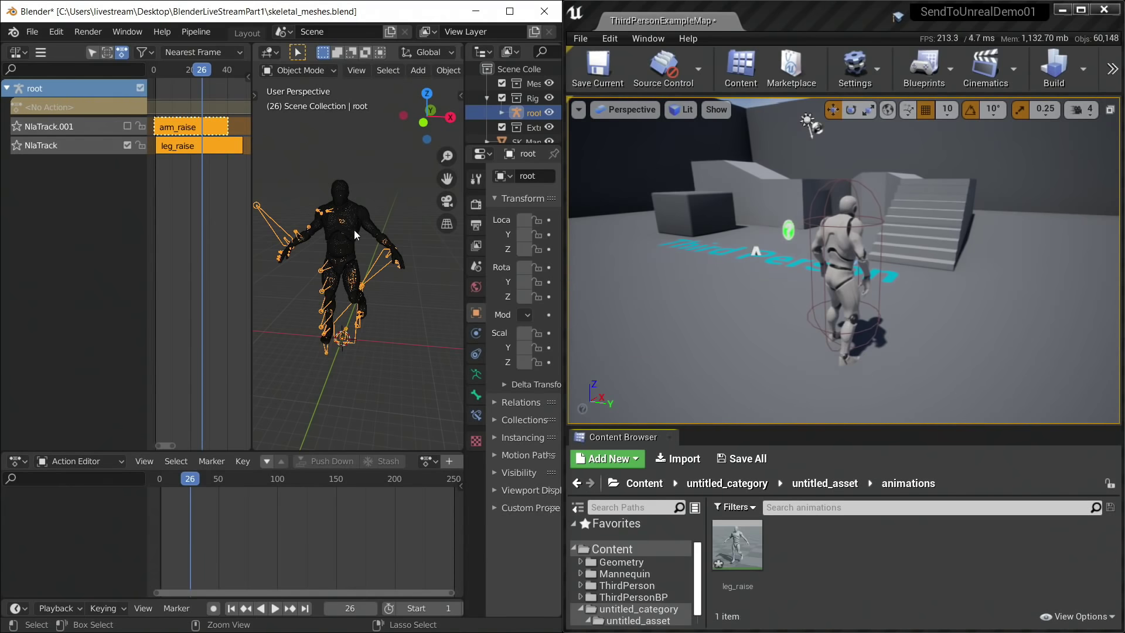
mouse_move(758, 588)
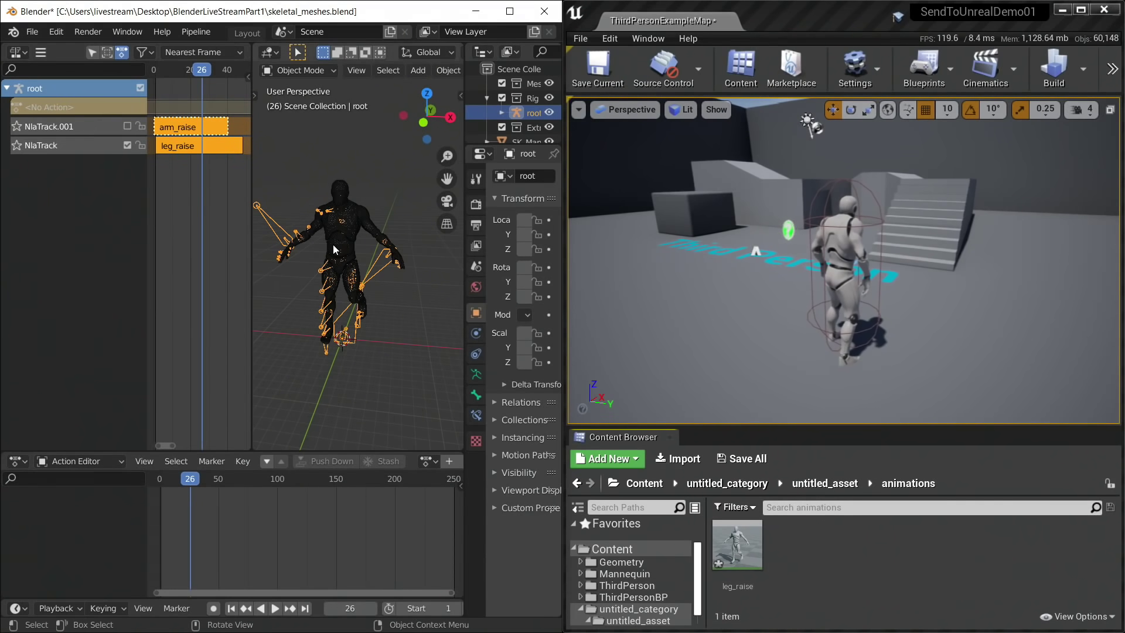
mouse_move(751, 561)
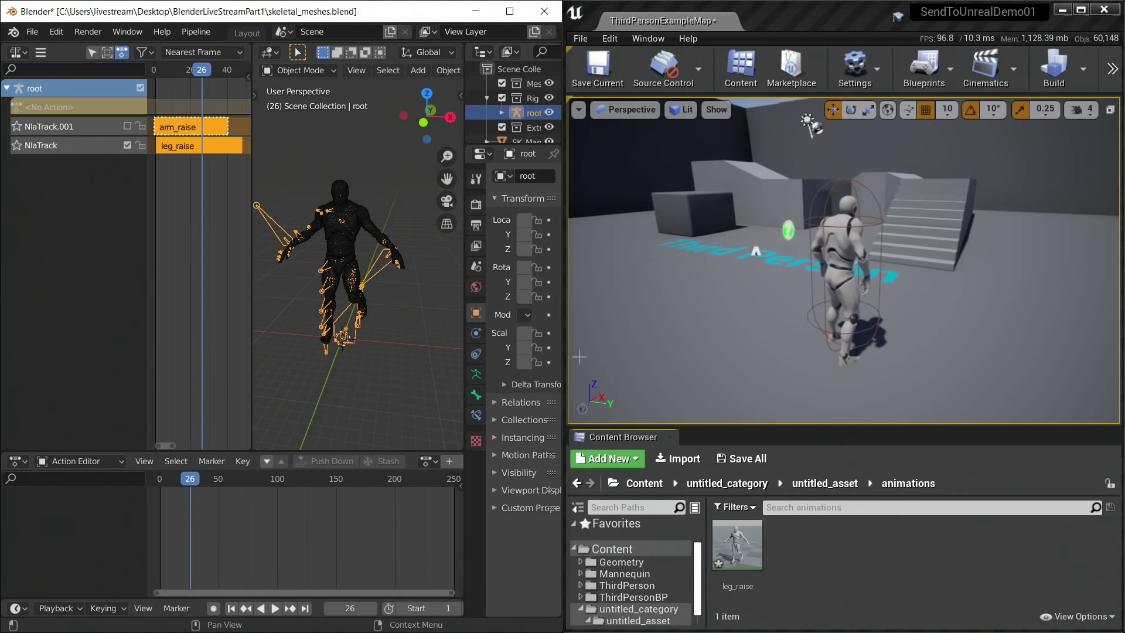
scroll(348, 359, "up", 2)
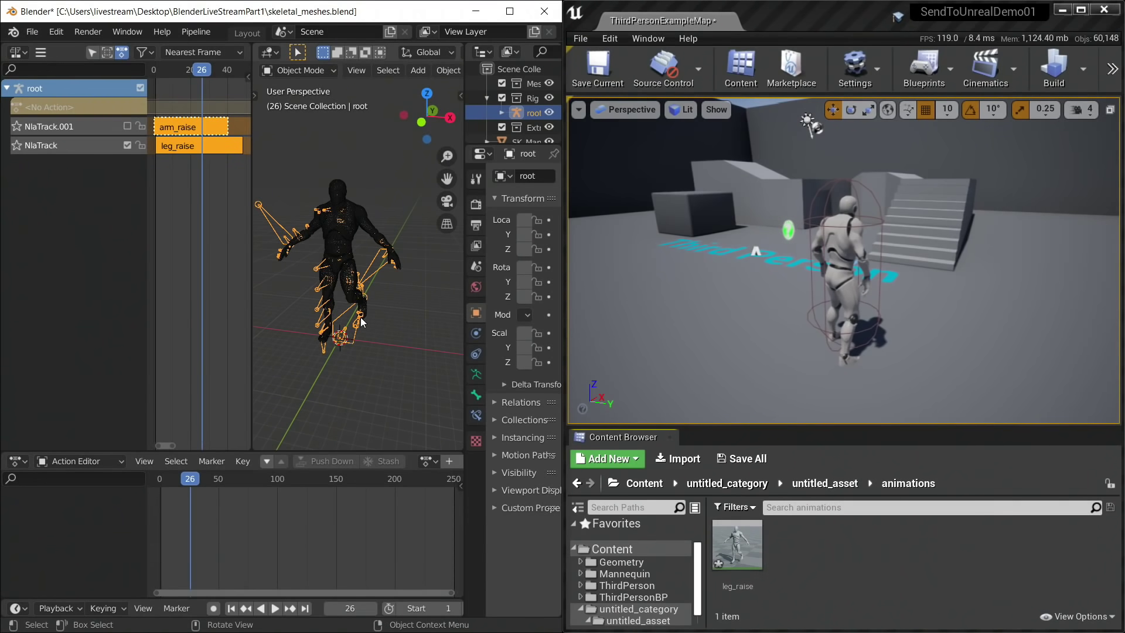
Make leg_raise the rig's active action and view the mannequin in right orthographic view in the Layout workspace.
scroll(394, 461, "down", 5)
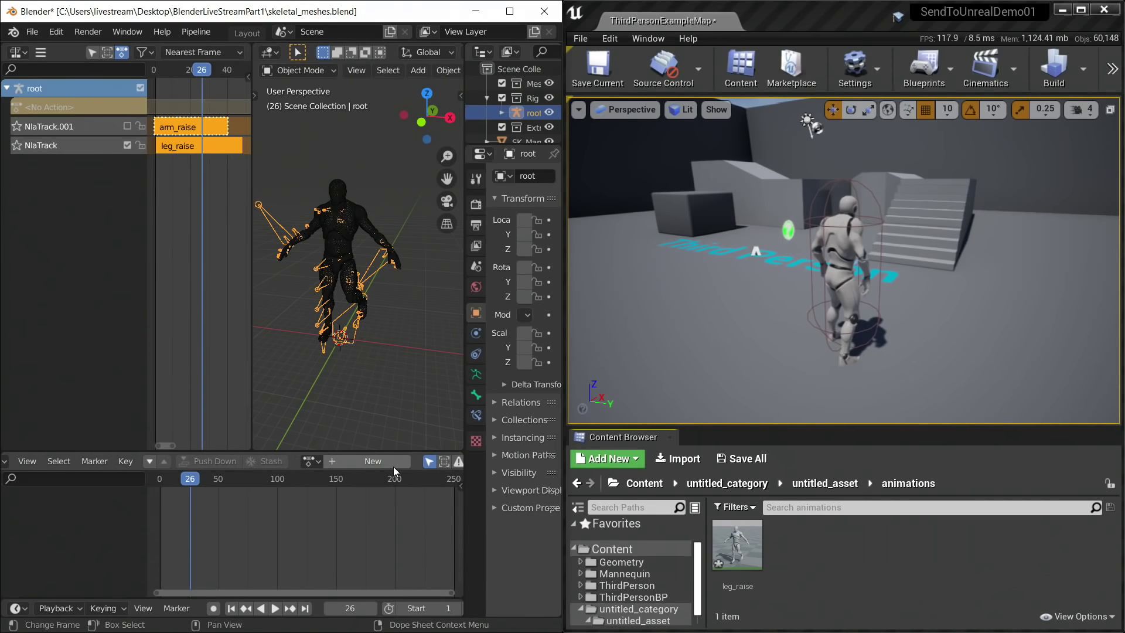
left_click(311, 461)
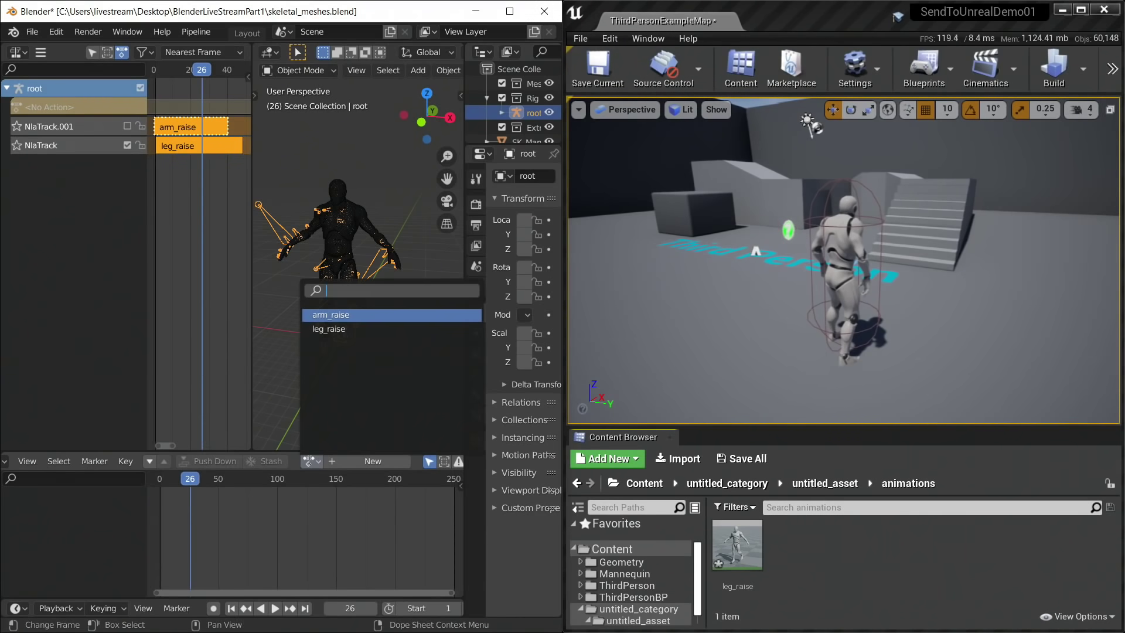
left_click(357, 330)
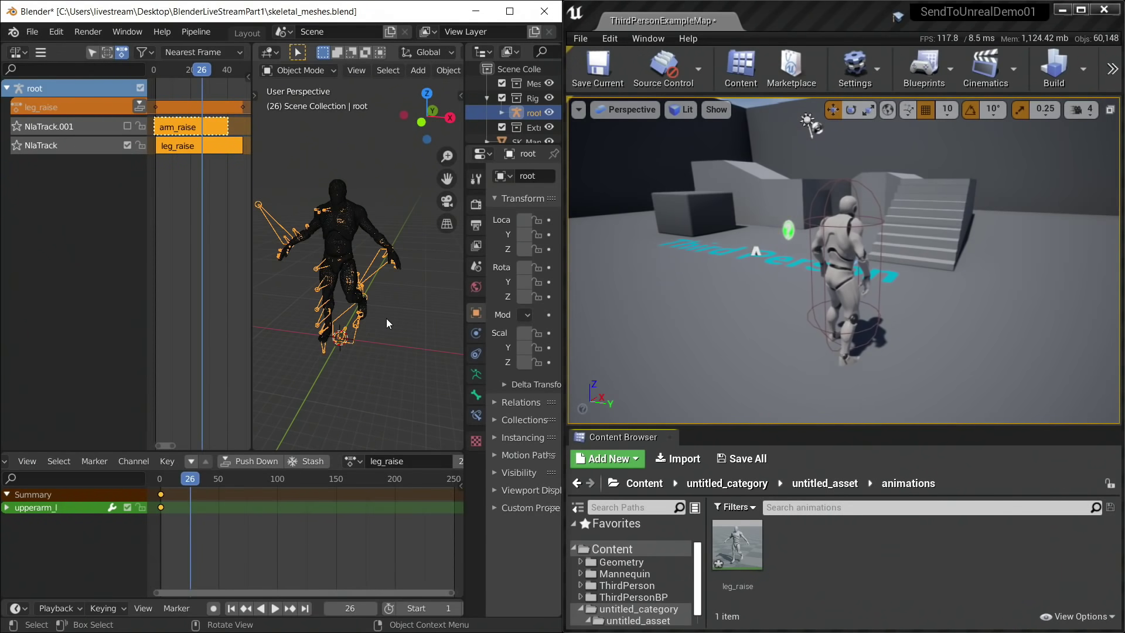
middle_click_drag(382, 318, 354, 262)
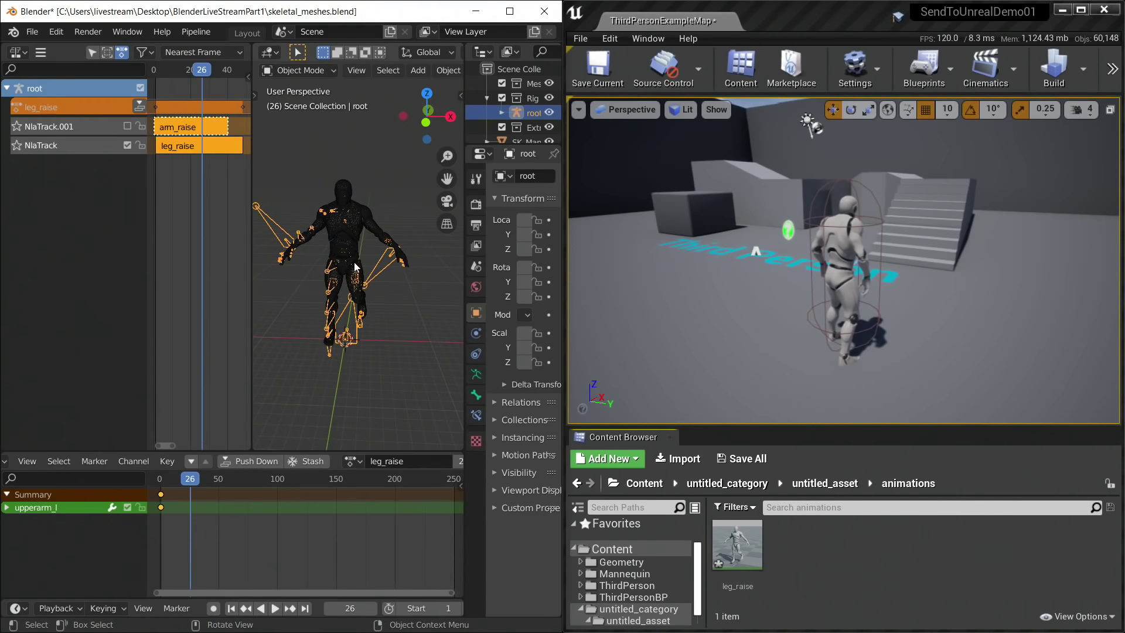
left_click(244, 33)
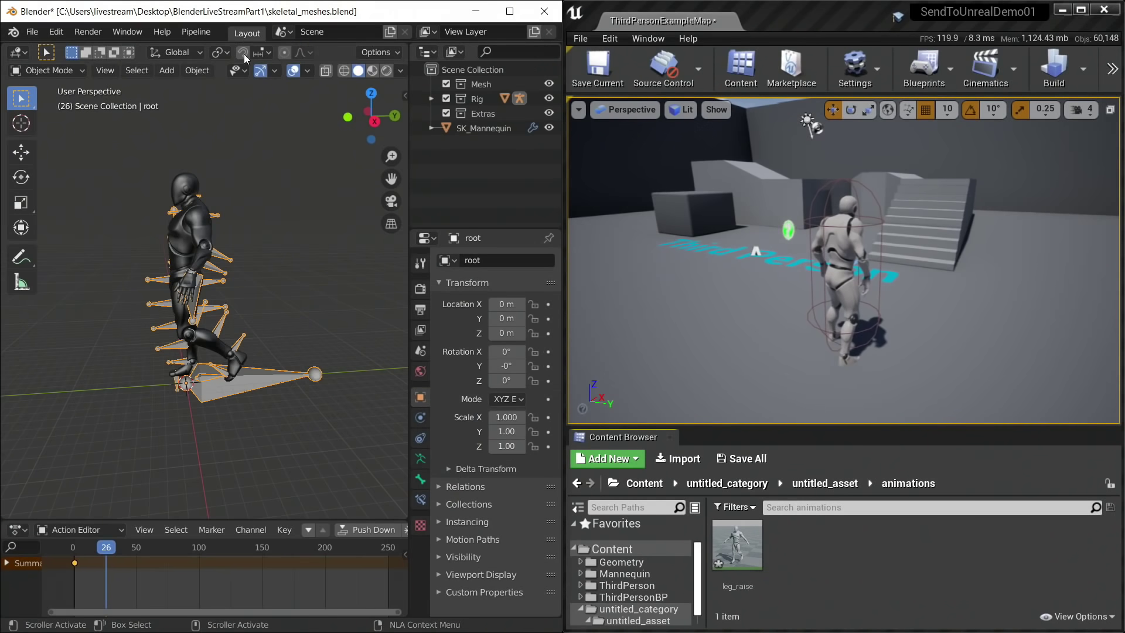
middle_click_drag(267, 246, 275, 373)
scroll(244, 401, "up", 3)
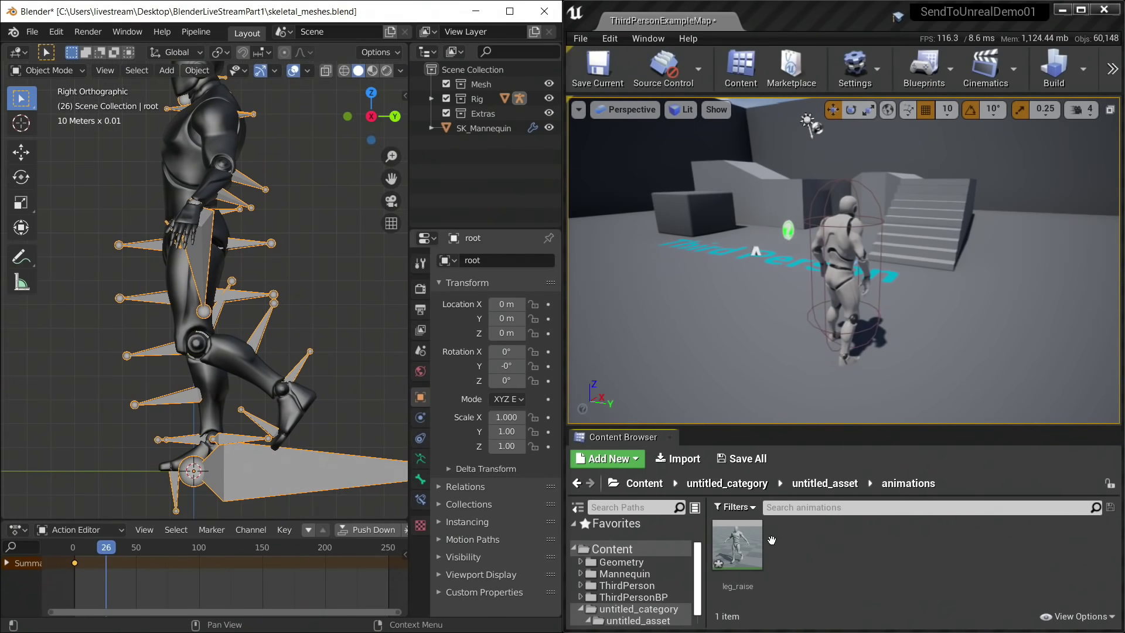
Open the leg_raise animation in Unreal, place its editor window beside Blender, and preview the mannequin from the side.
double_click(736, 548)
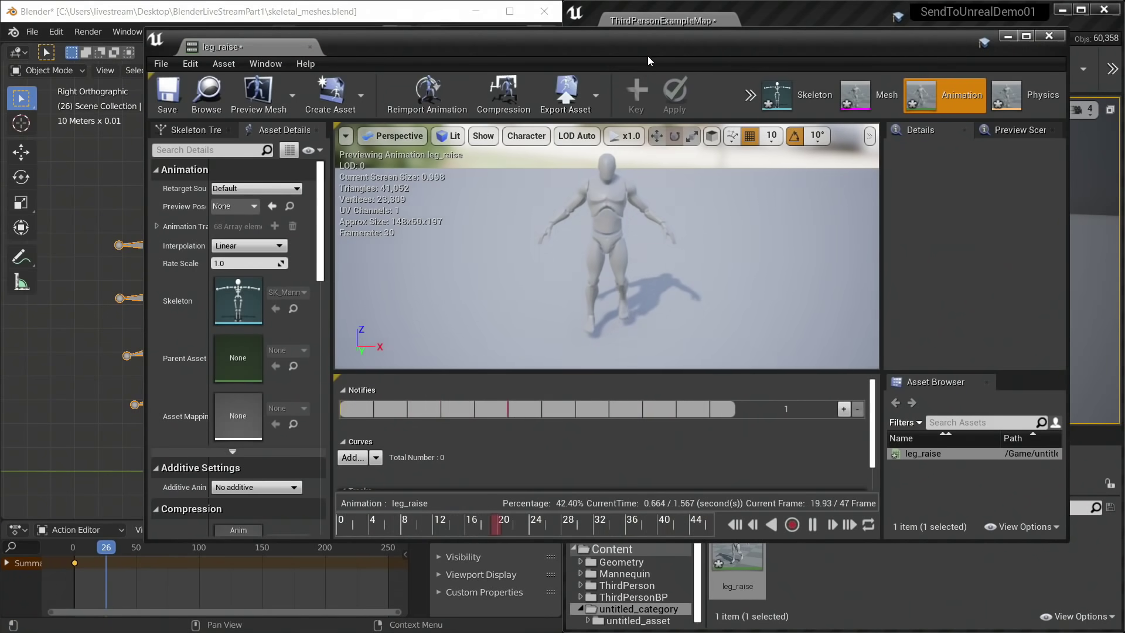
left_click_drag(648, 57, 1124, 117)
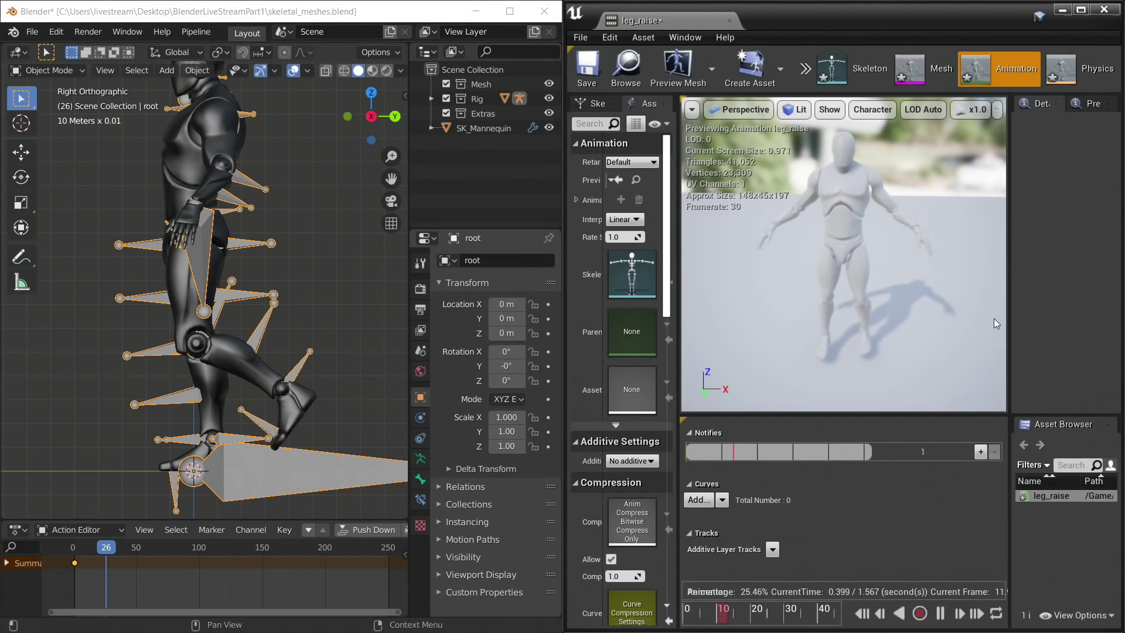
left_click_drag(870, 336, 709, 363)
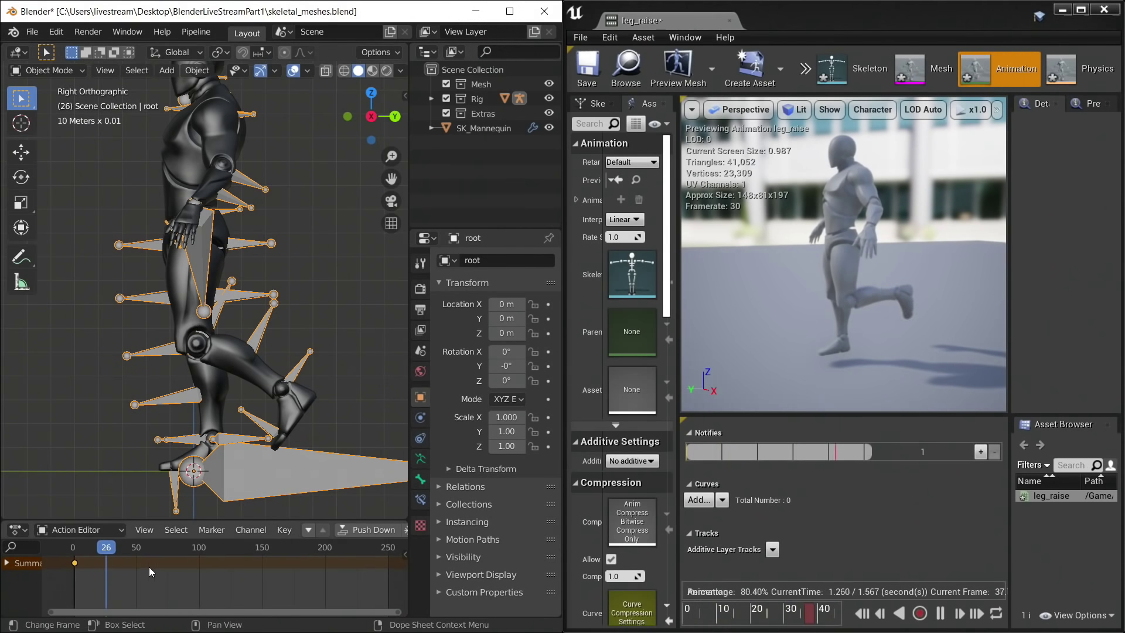
In Pose Mode, rotate the thigh_l bone forward by about 142° at frame 49 and insert a keyframe for it.
middle_click_drag(92, 602, 193, 580)
scroll(108, 578, "down", 2)
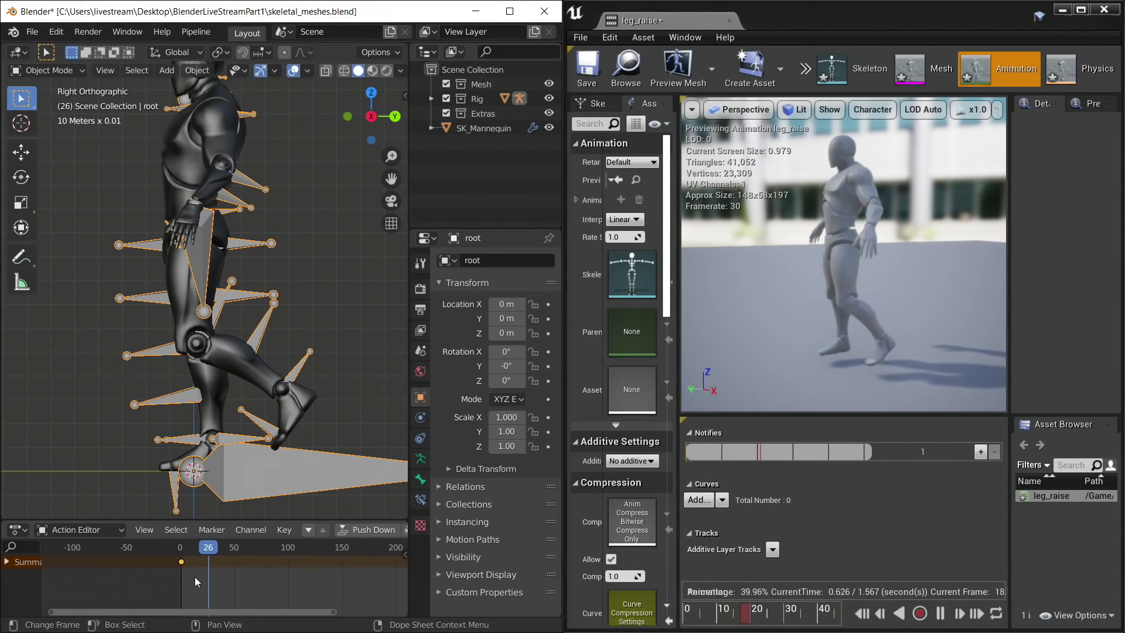
key("ctrl+Tab")
left_click(270, 319)
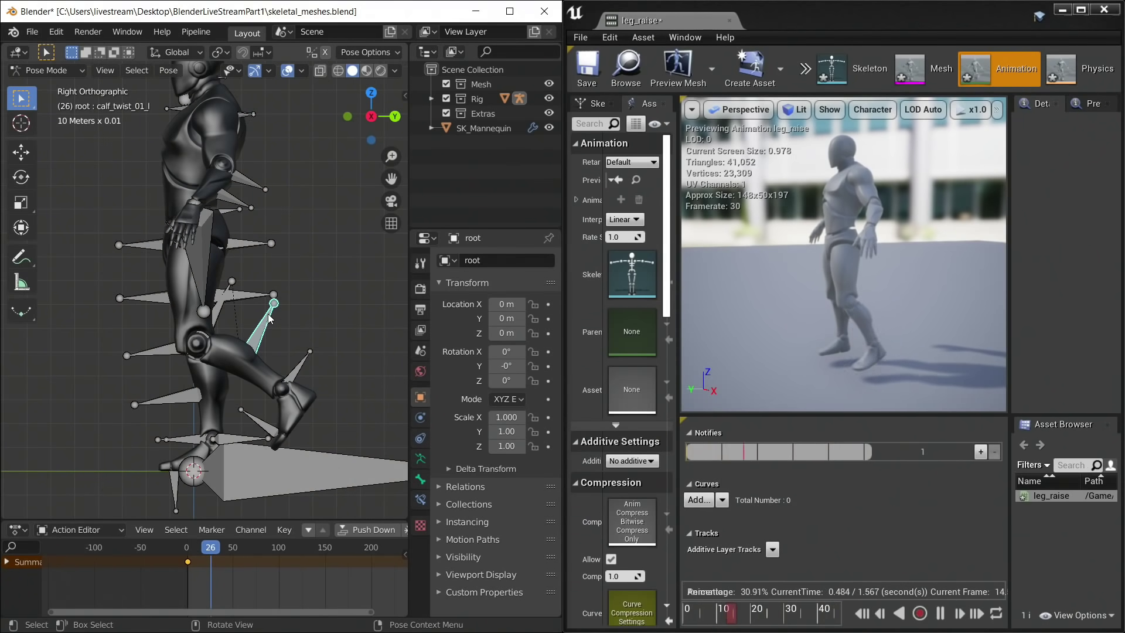
left_click(223, 317)
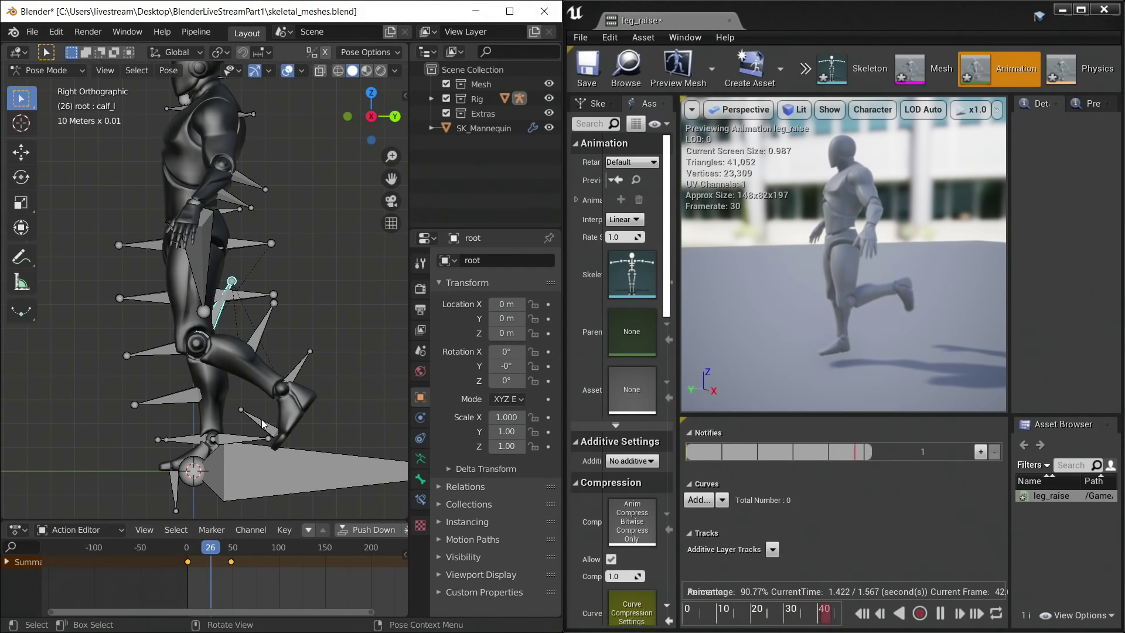
left_click(255, 251)
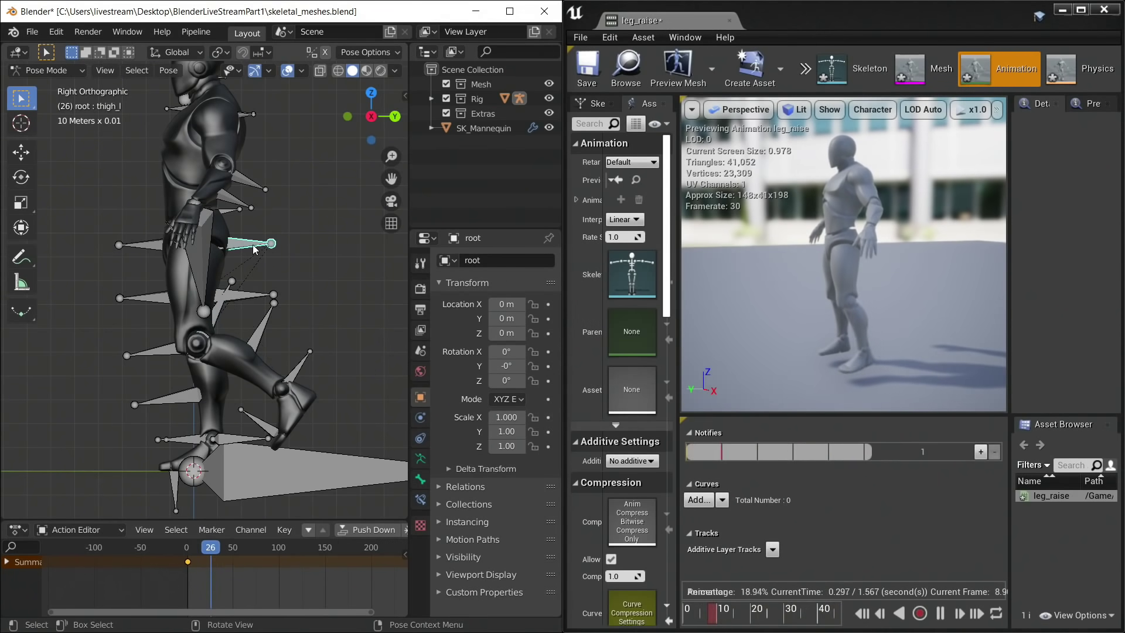
left_click(232, 548)
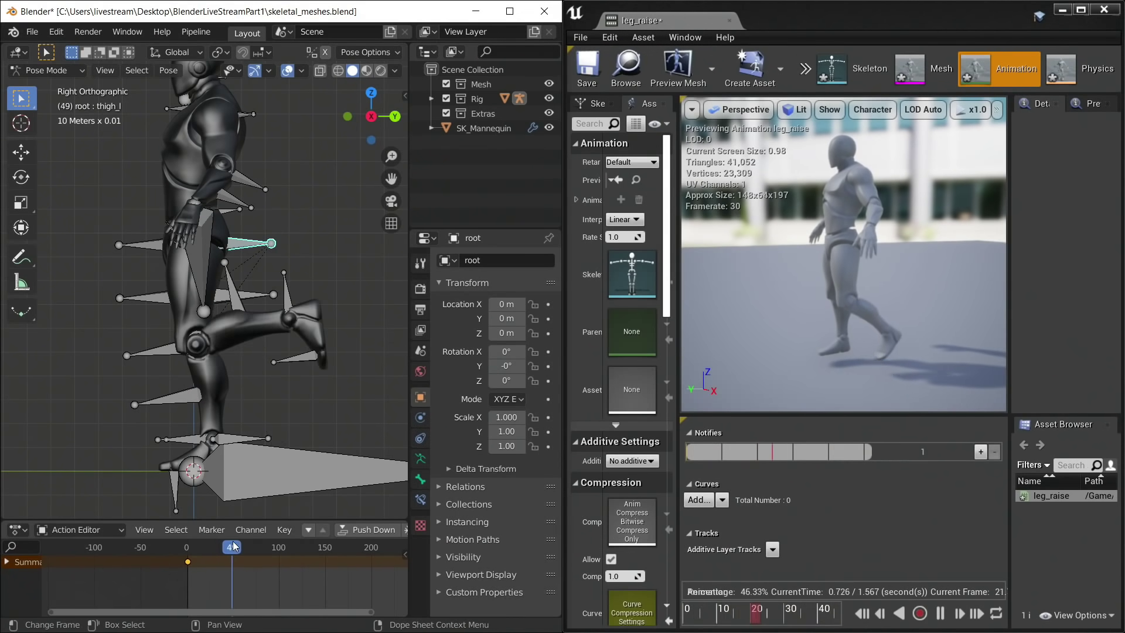
key("r")
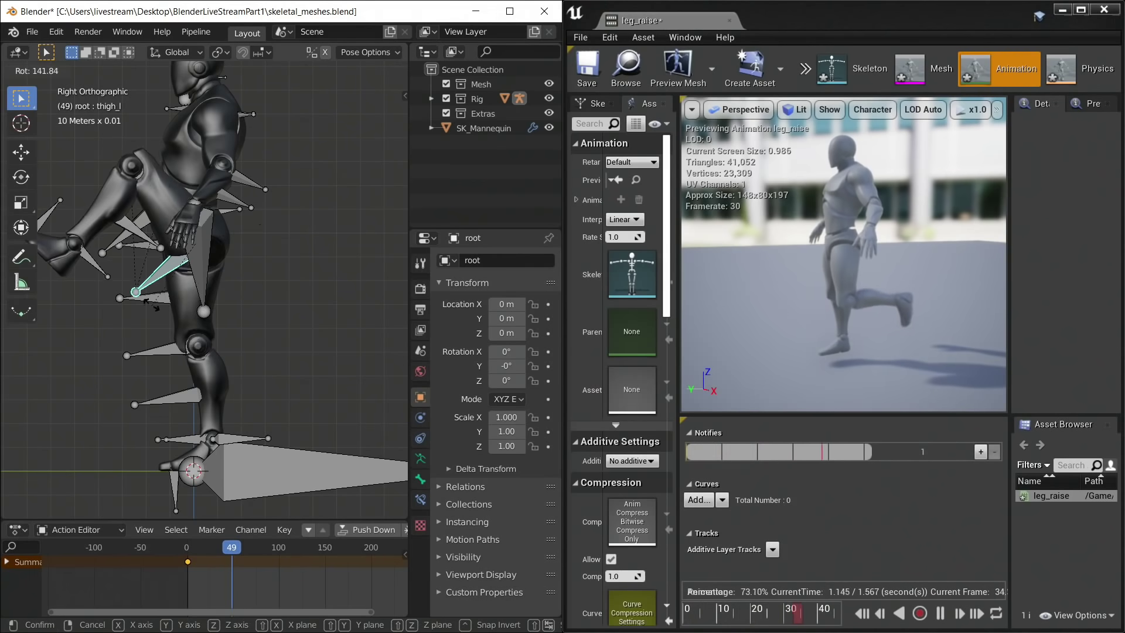
left_click(197, 308)
key("i")
left_click(198, 307)
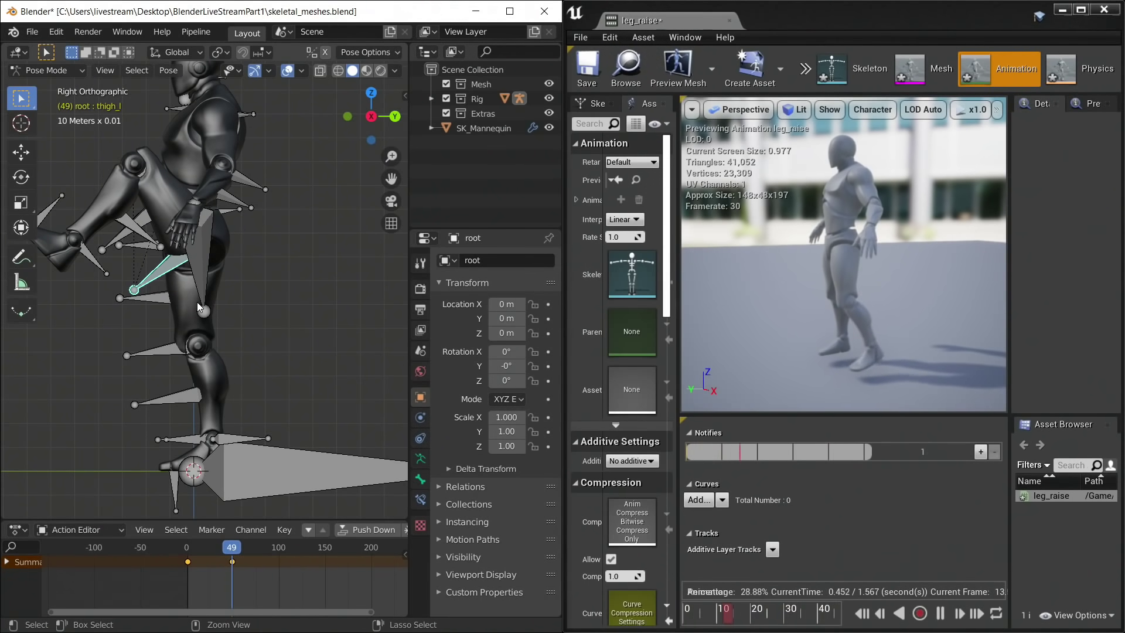
Return the rig to Object Mode and send the edited leg_raise action to Unreal again.
key("ctrl+Tab")
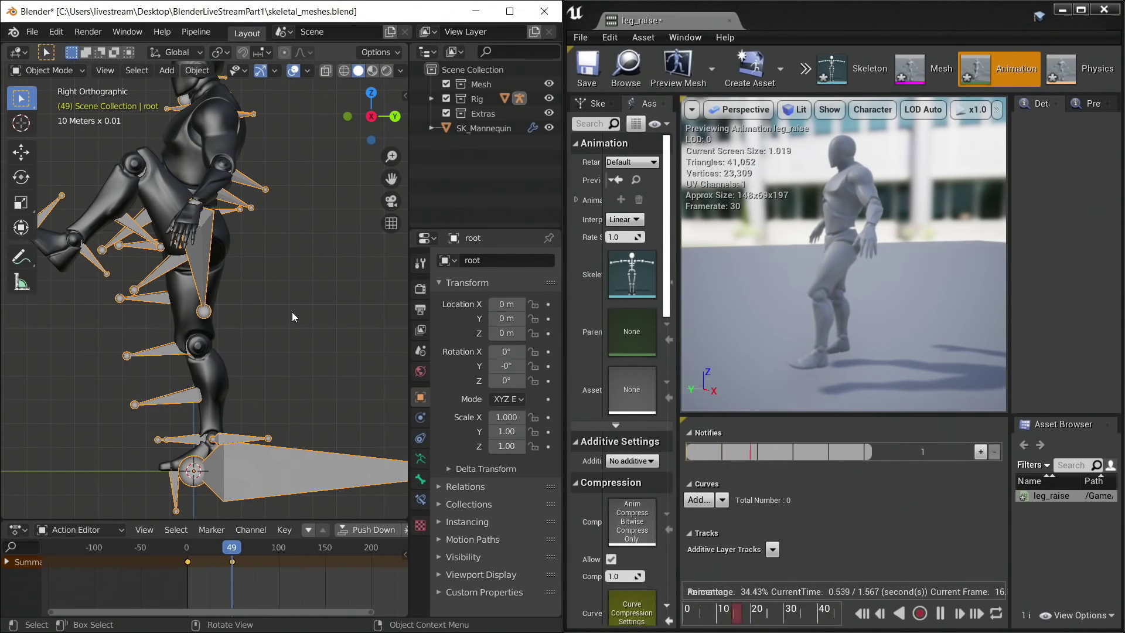
scroll(293, 317, "down", 3)
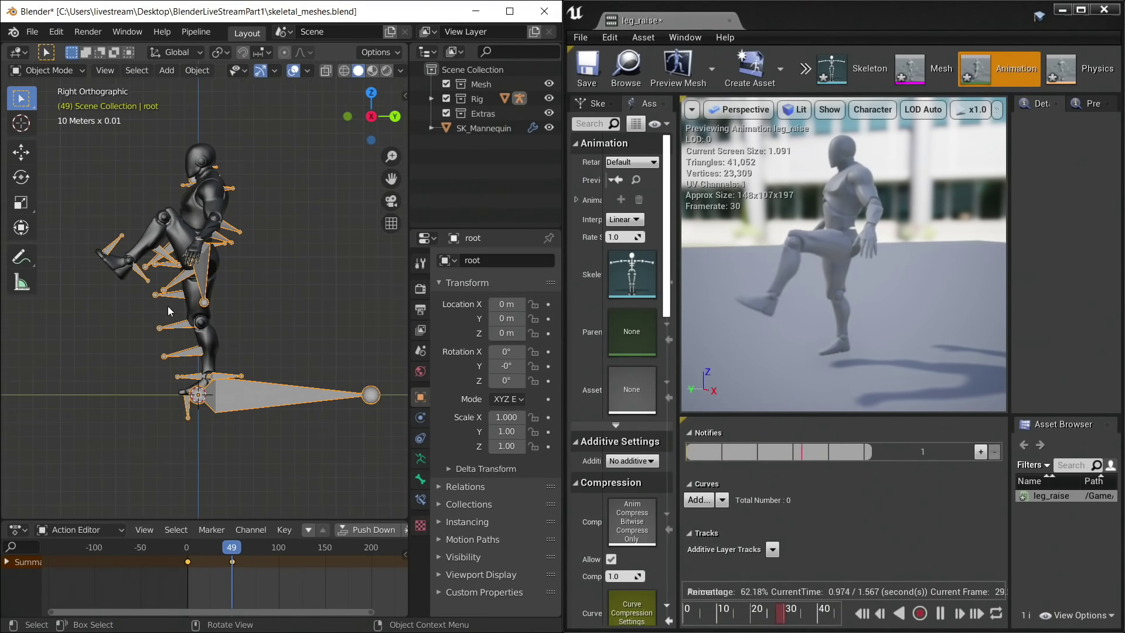
In Pose Mode, try to rotate the foot_l bone and keyframe all bones at frame 49, and return the rig to Object Mode.
scroll(135, 275, "up", 1)
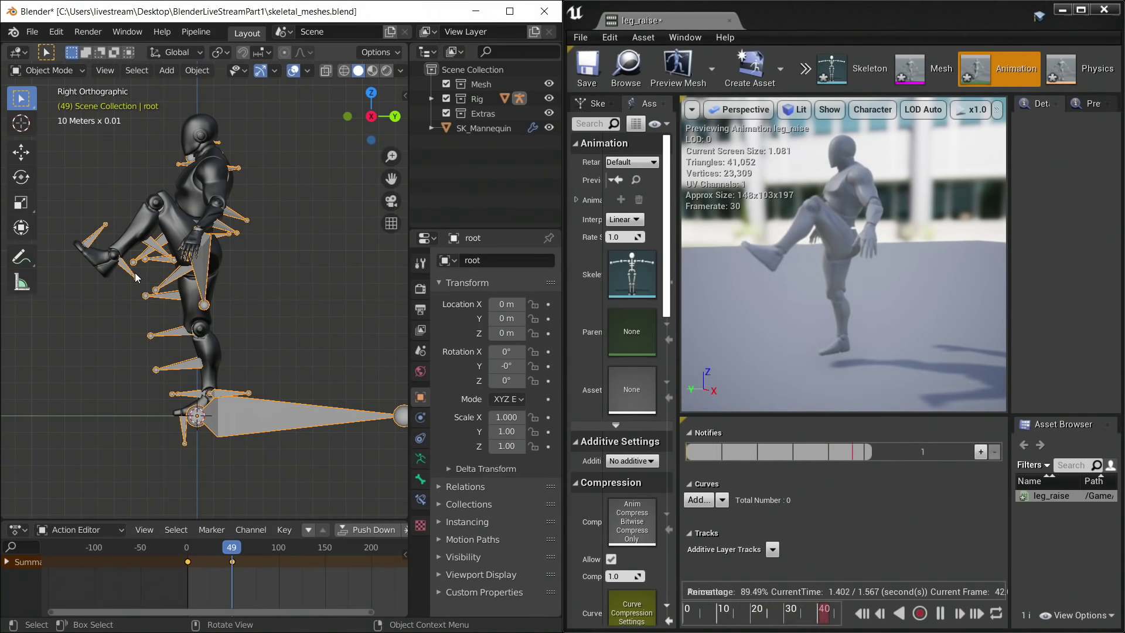
key("ctrl+Tab")
left_click(126, 275)
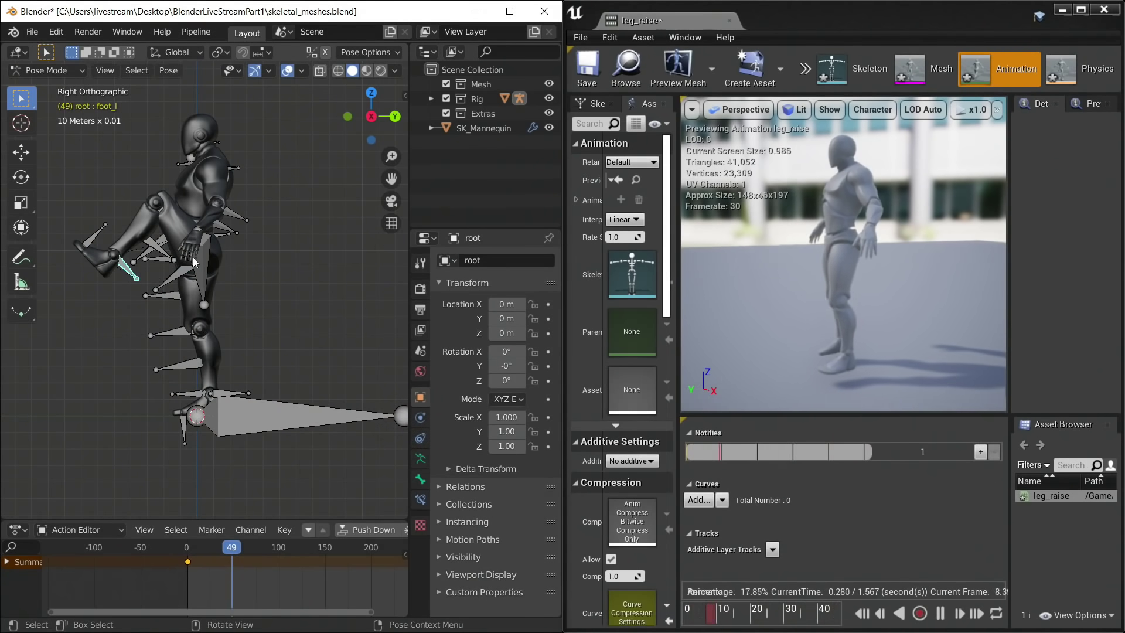
key("r")
left_click(209, 108)
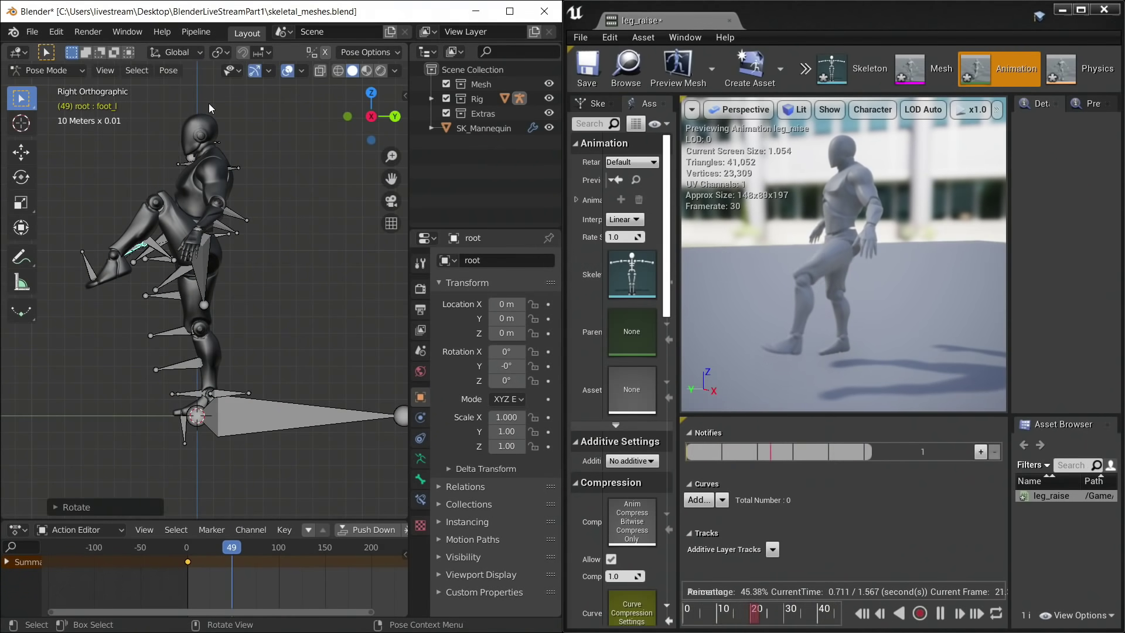
key("a")
key("i")
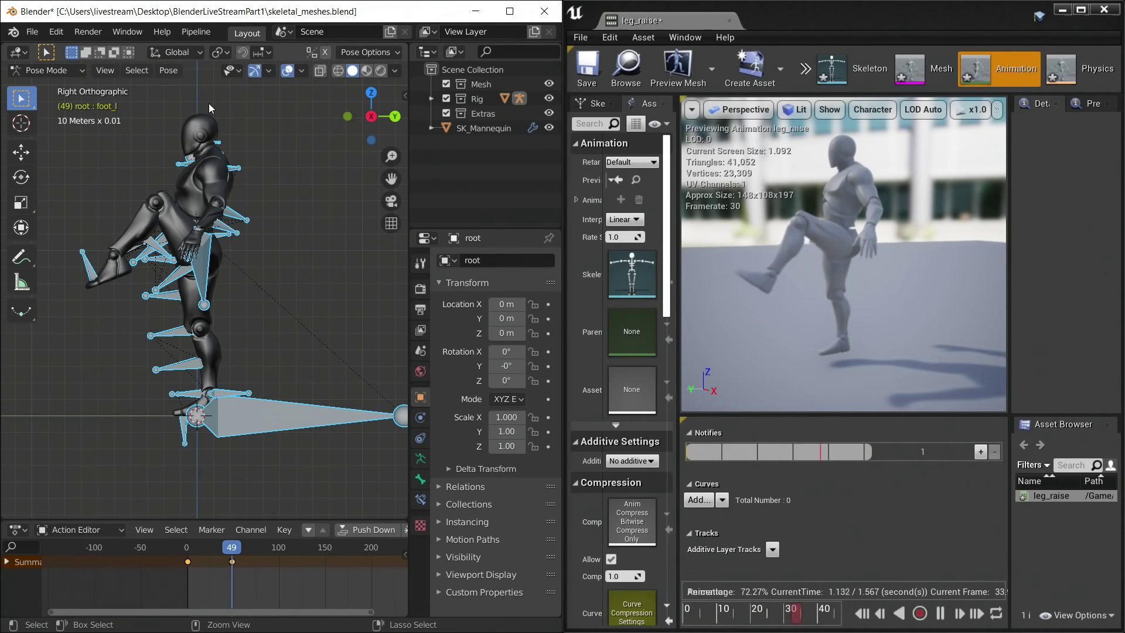
key("ctrl+Tab")
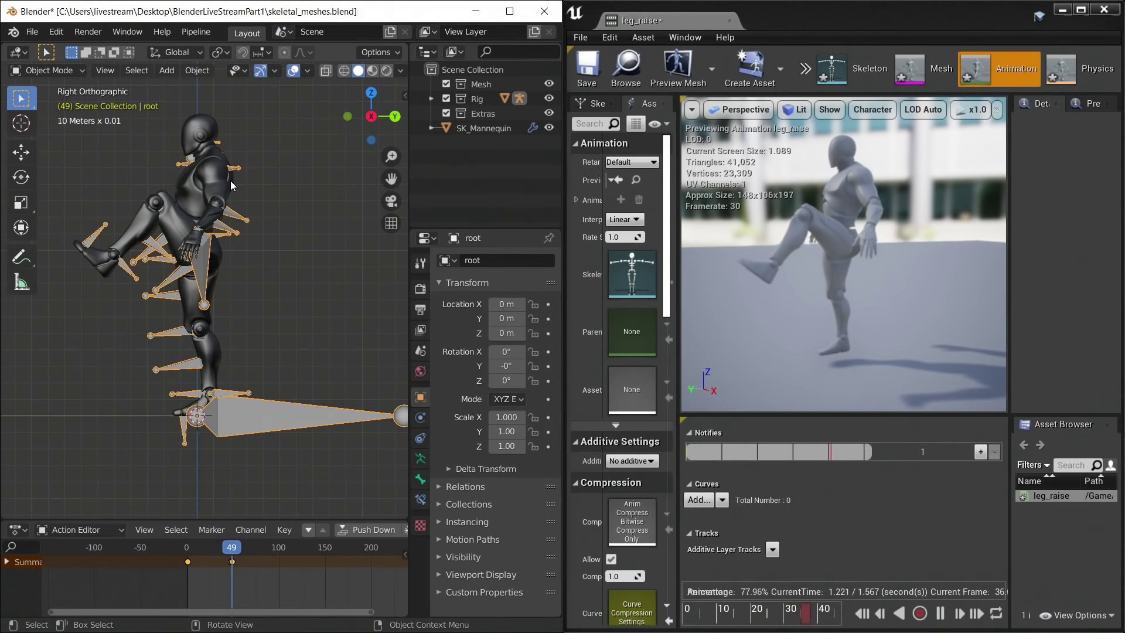
In Pose Mode, rotate foot_l so the toes point down in side view, insert a Rotation keyframe at frame 49, and return to Object Mode.
middle_click_drag(236, 204, 138, 264)
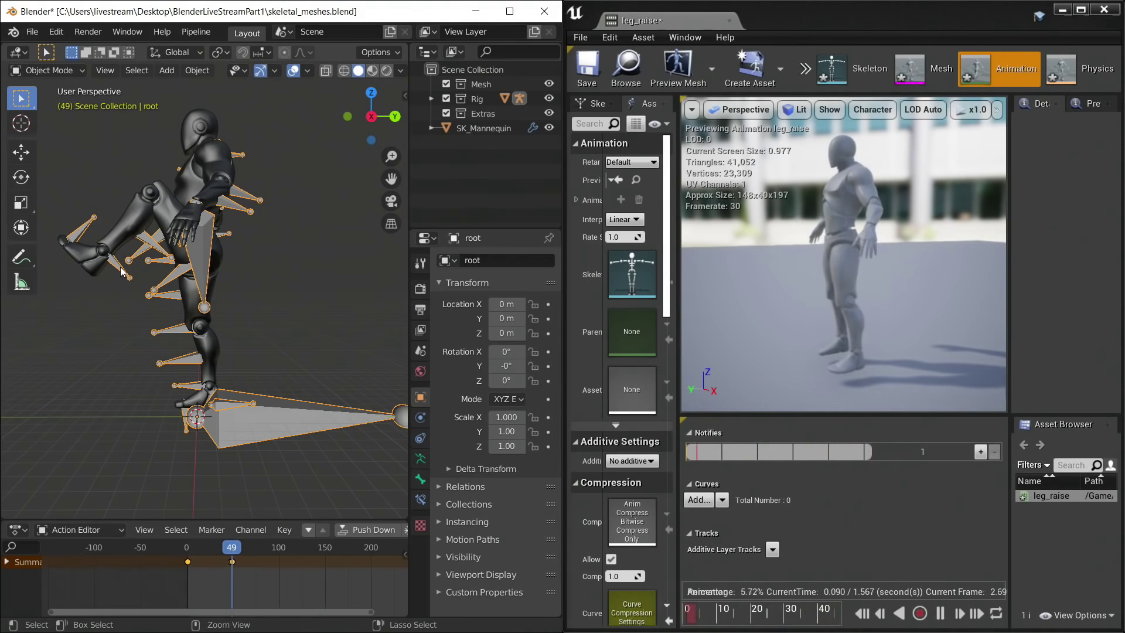
key("ctrl+Tab")
left_click(122, 271)
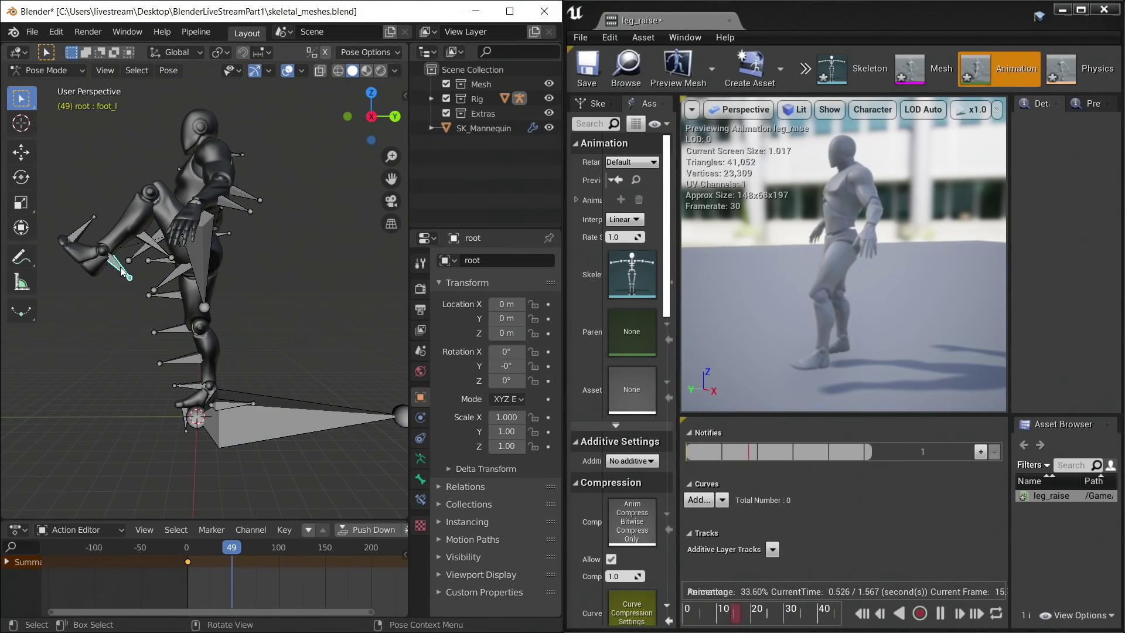
key("KP_5")
middle_click_drag(123, 276, 137, 320)
key("KP_3")
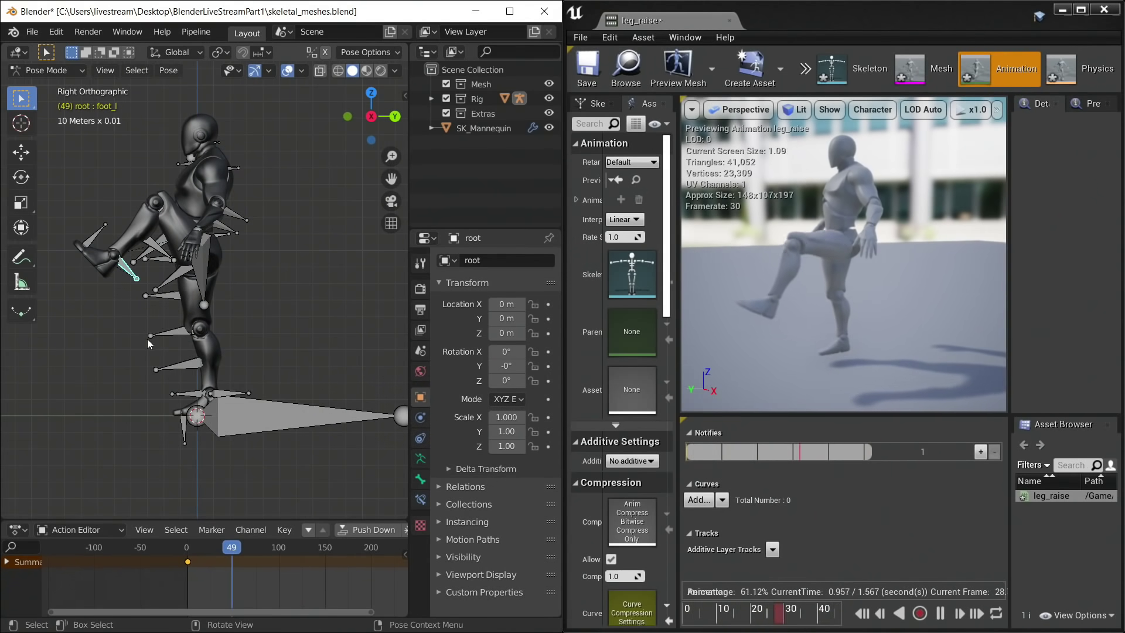
key("r")
left_click(216, 226)
key("i")
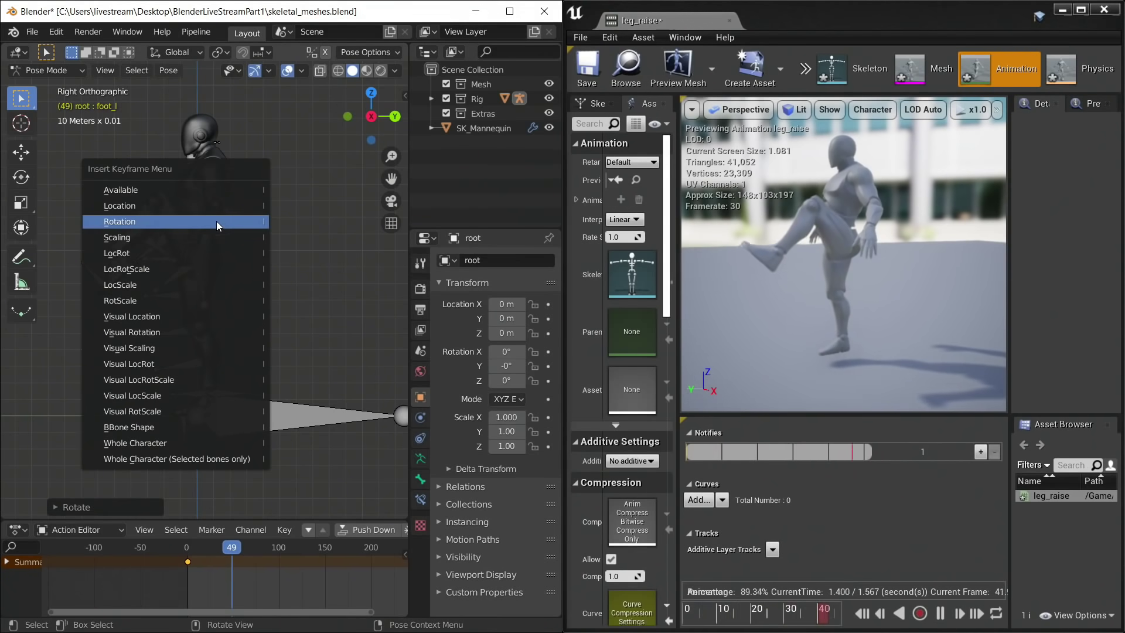
left_click(217, 225)
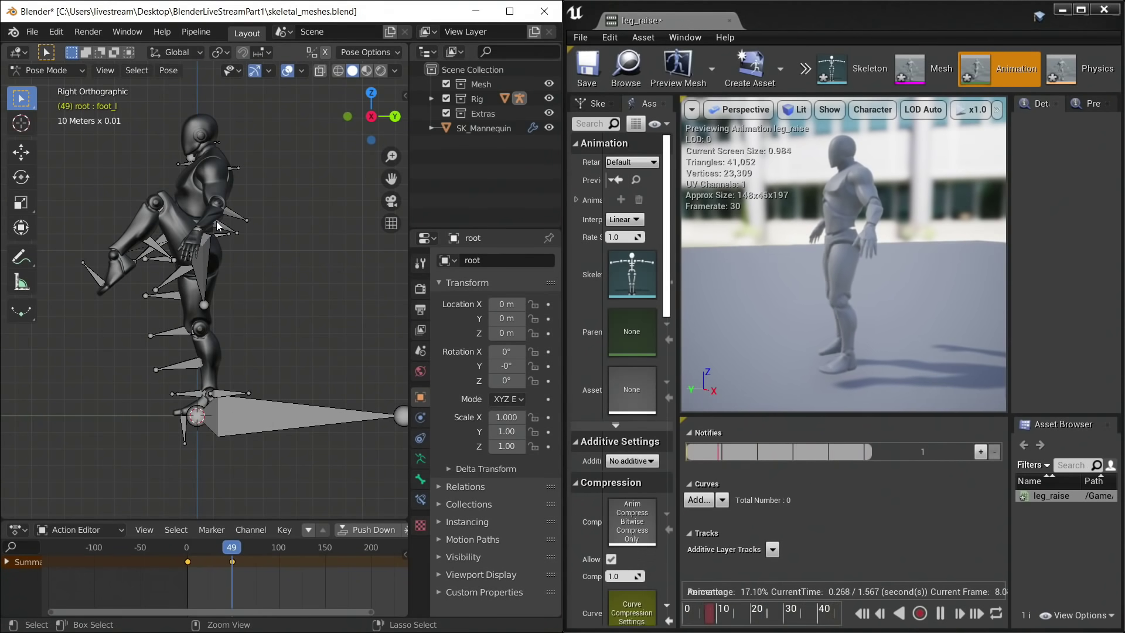
key("ctrl+Tab")
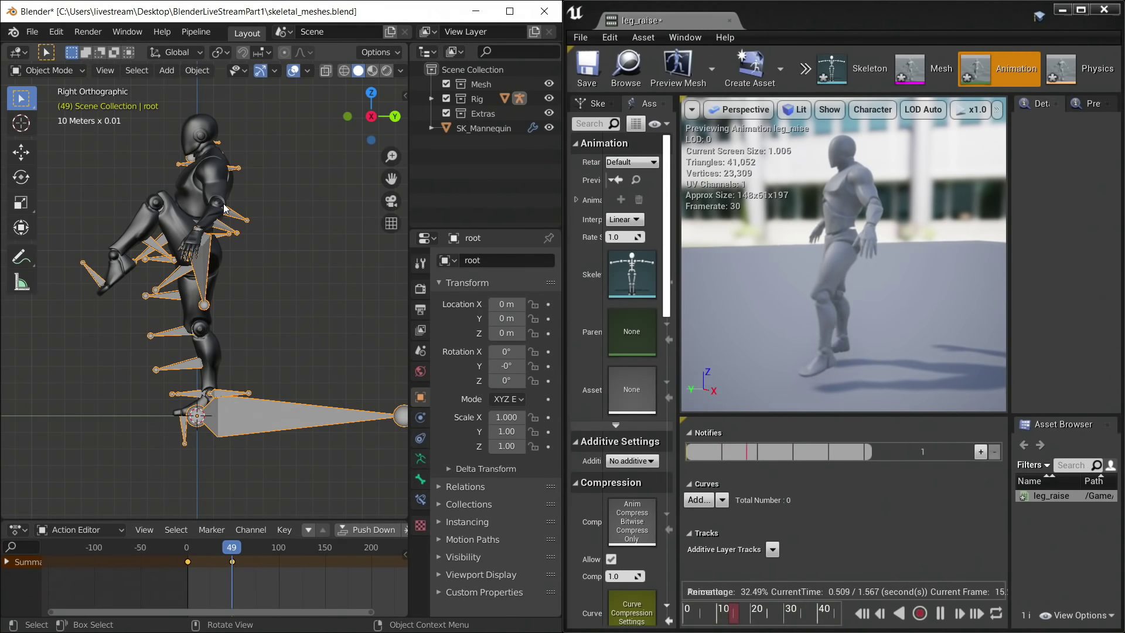
Go to frame 47 in front orthographic view, select the SK_Mannequin mesh and switch it to Sculpt Mode.
middle_click_drag(256, 142, 187, 214)
scroll(185, 217, "up", 4)
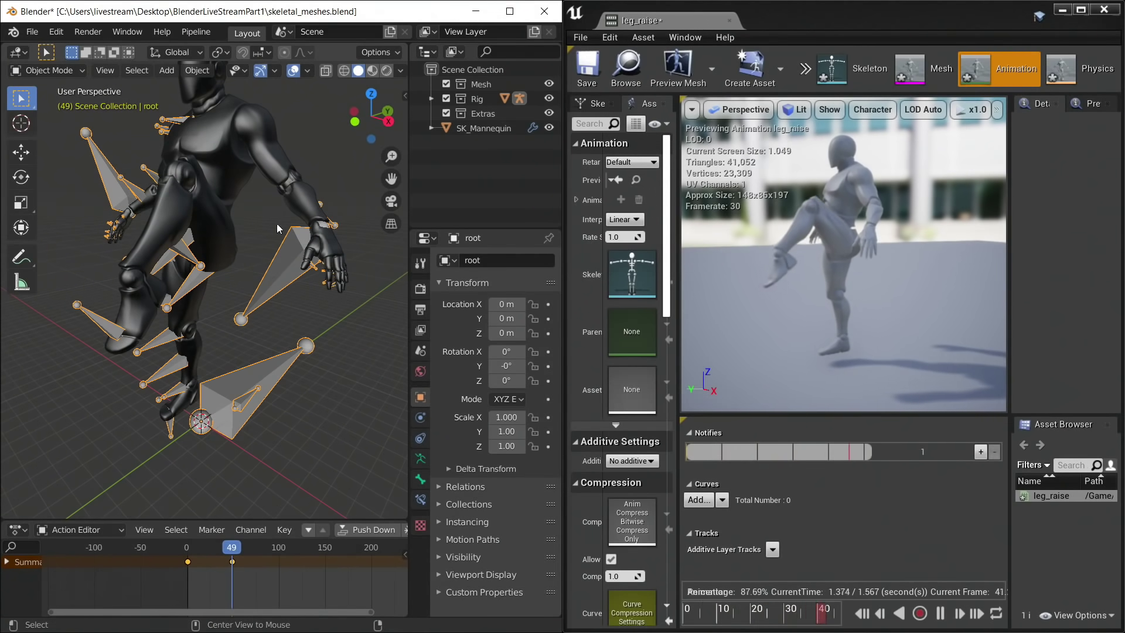
key("KP_3")
key("KP_1")
key("Left")
key("Left")
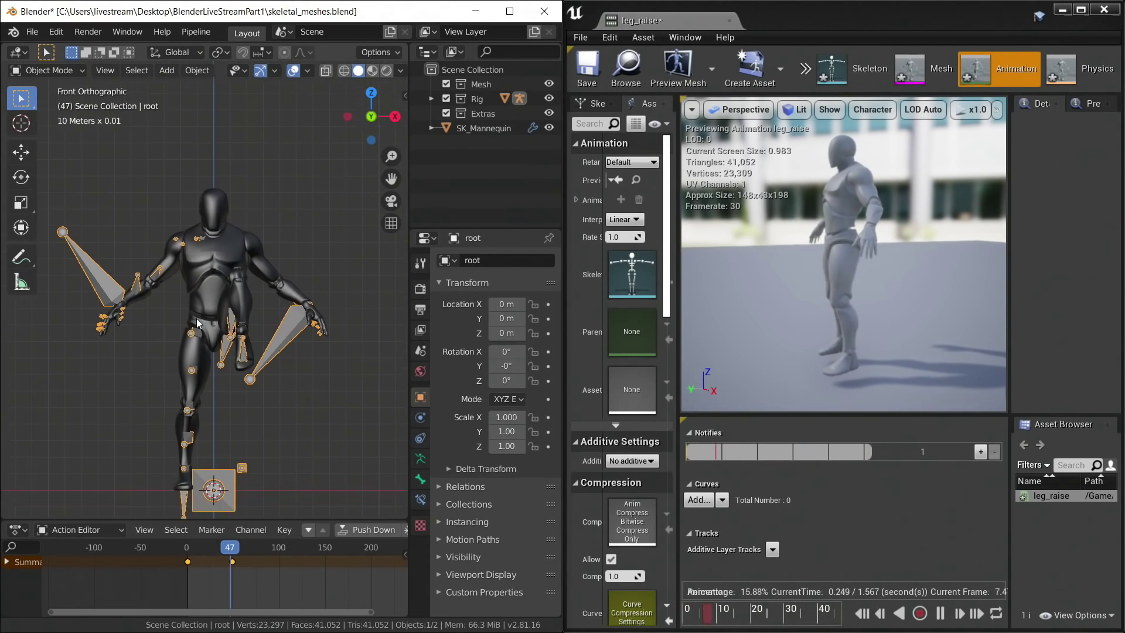
scroll(232, 285, "up", 4)
scroll(232, 285, "up", 3, "shift")
left_click(235, 239)
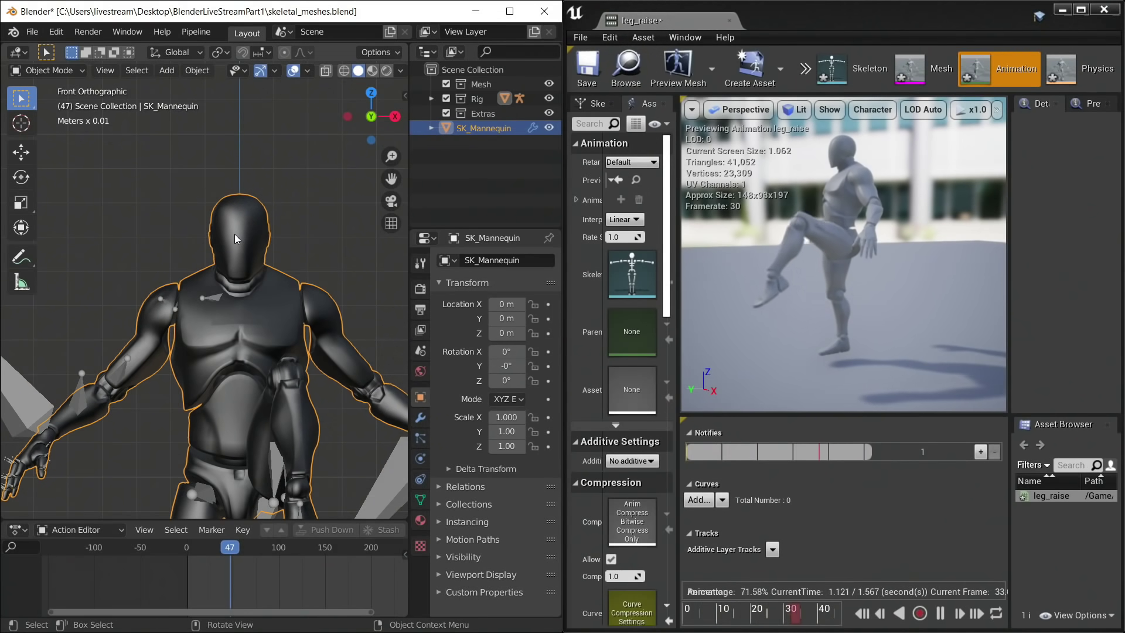
key("ctrl+Tab")
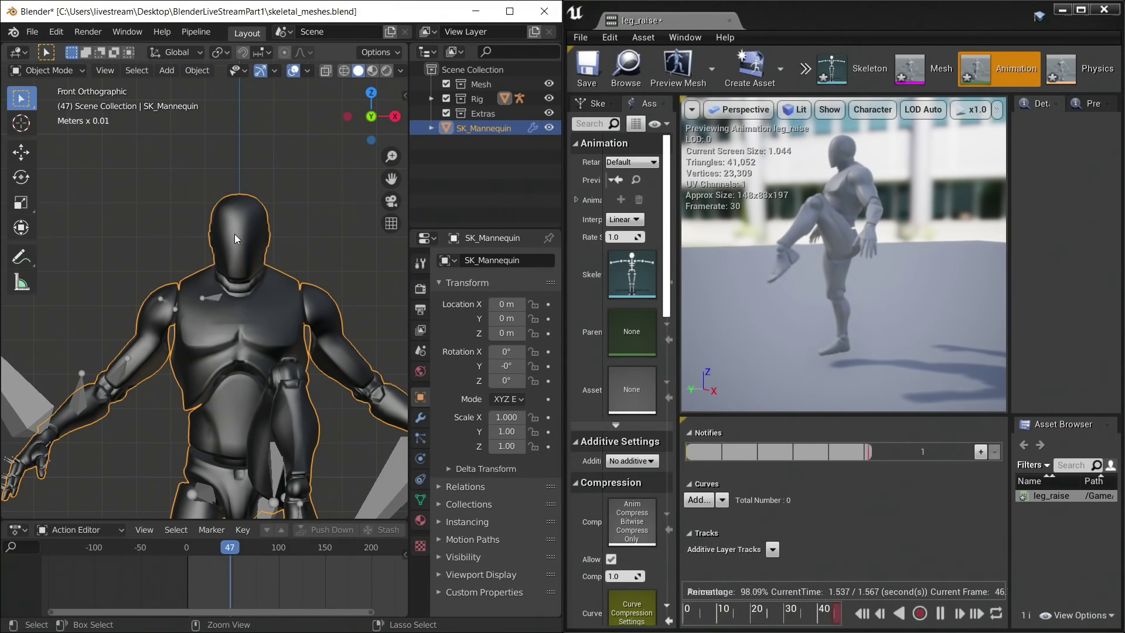
left_click(246, 352)
scroll(220, 260, "up", 4)
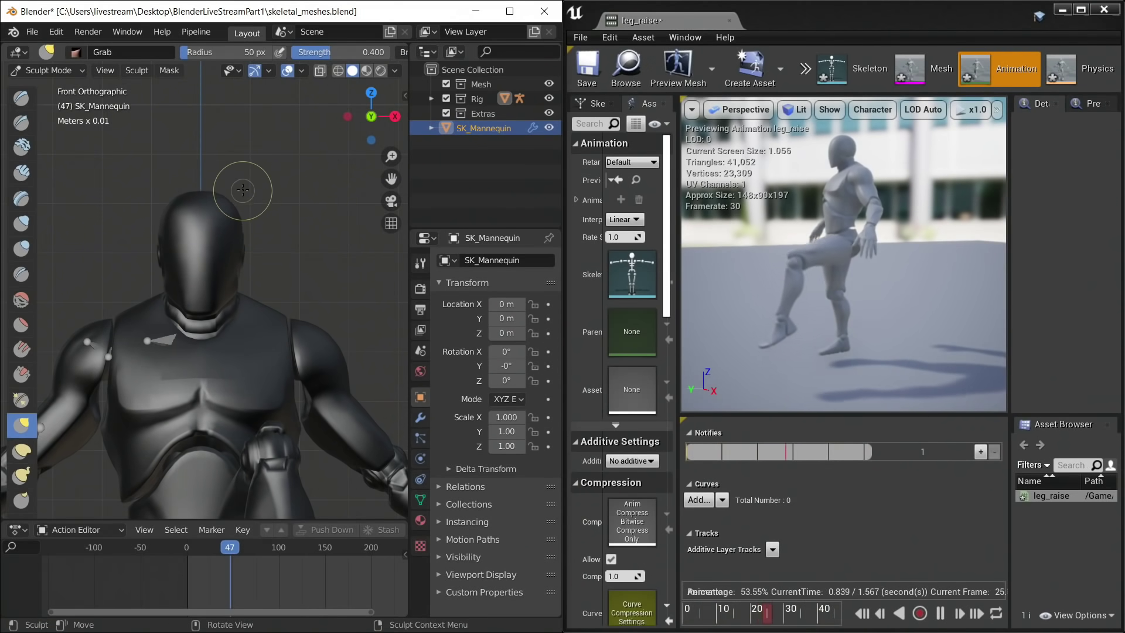
Set the Grab brush radius to 107 px and pull the back of the mannequin's head outward from the side into a boxier shape.
key("f")
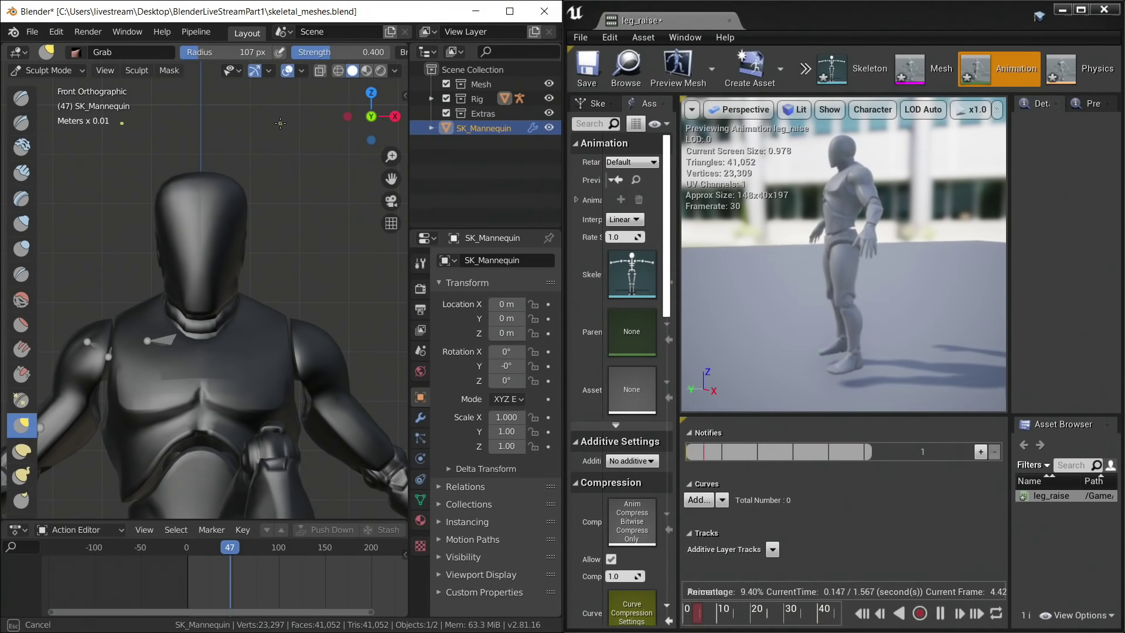
left_click(242, 195)
key("KP_3")
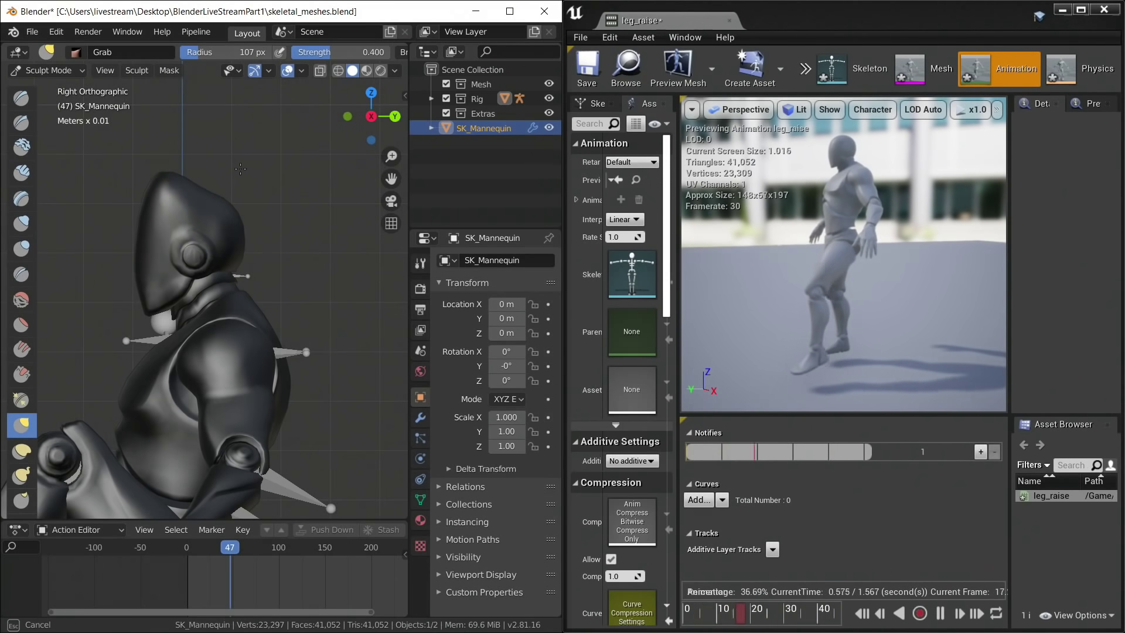
key("b")
key("Escape")
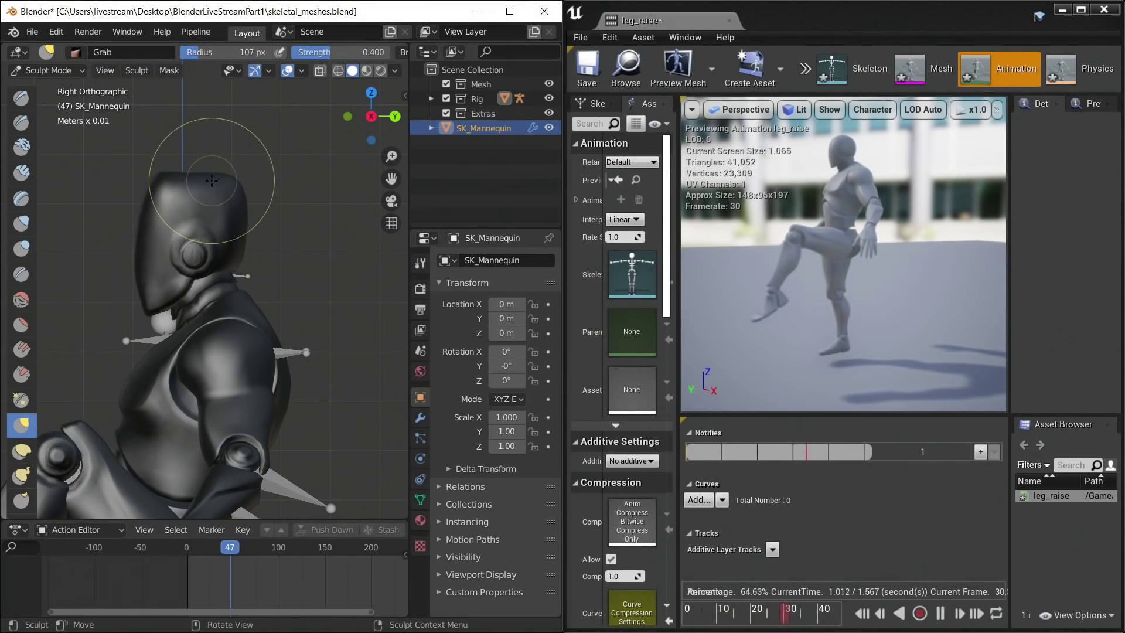
key("b")
key("Escape")
key("b")
key("Escape")
key("b")
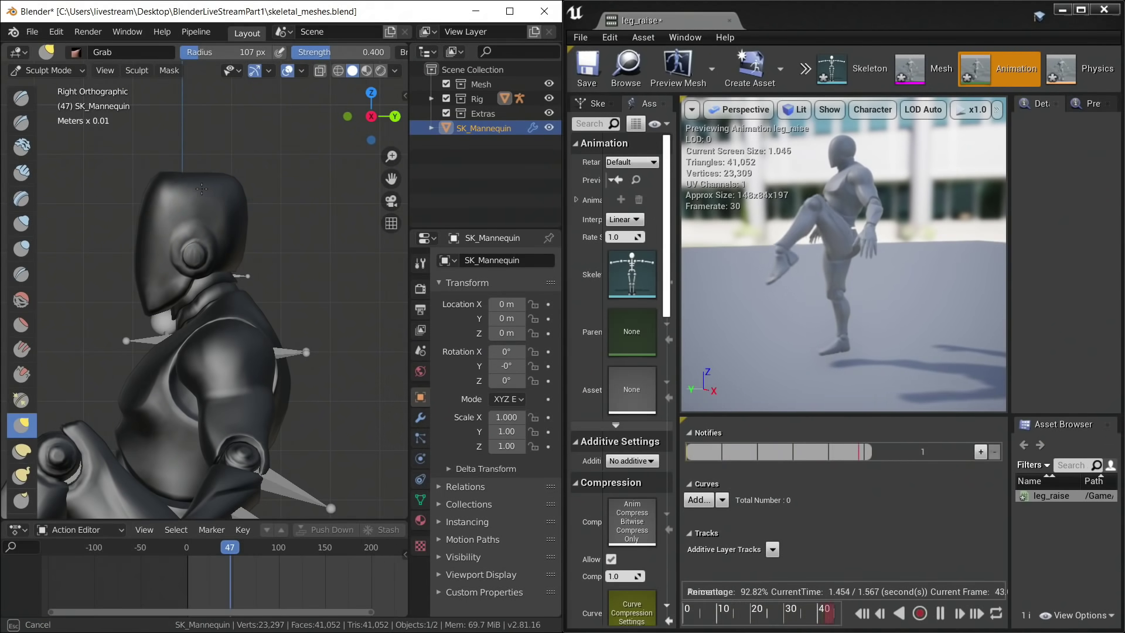
key("Escape")
Widen the mannequin's head symmetrically from above with the Grab brush, and return the mesh to Object Mode.
key("KP_7")
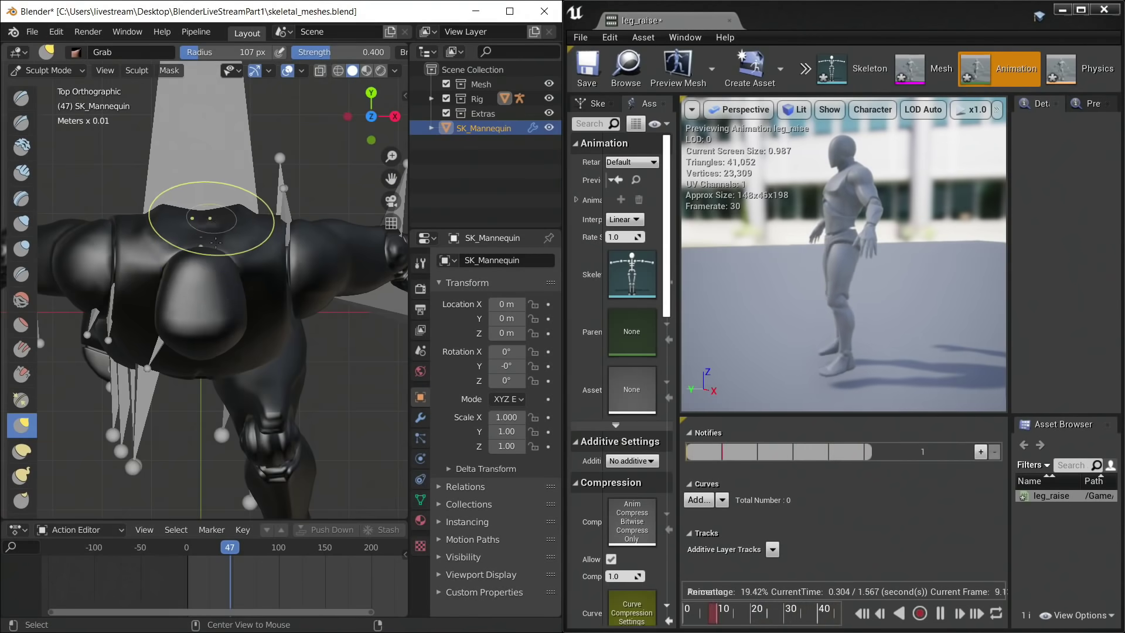
key("b")
key("Escape")
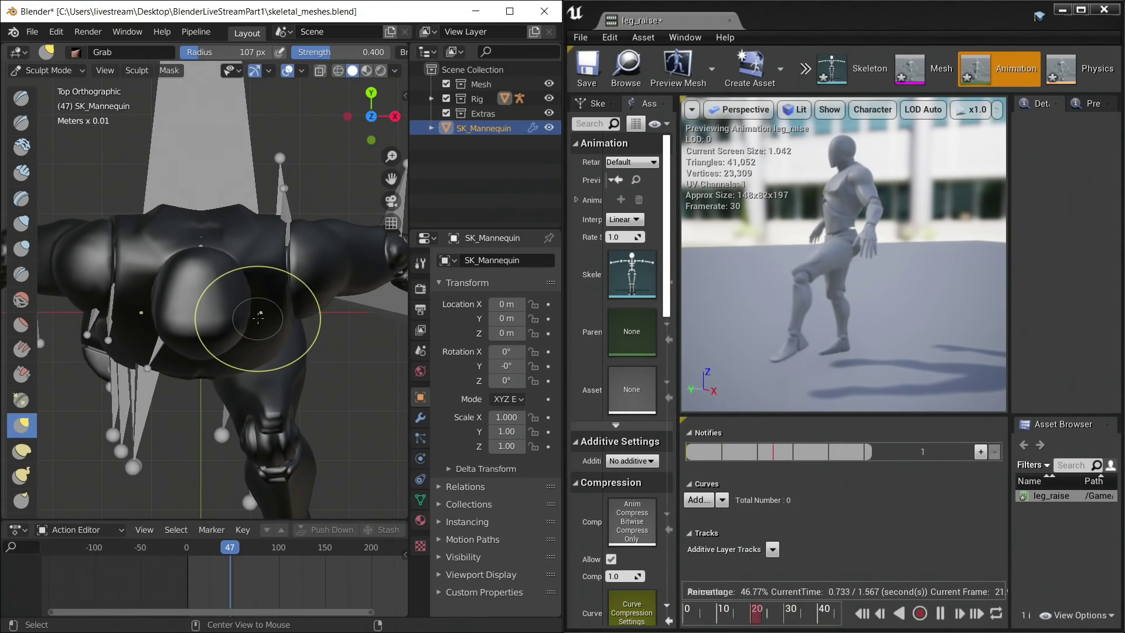
key("KP_1")
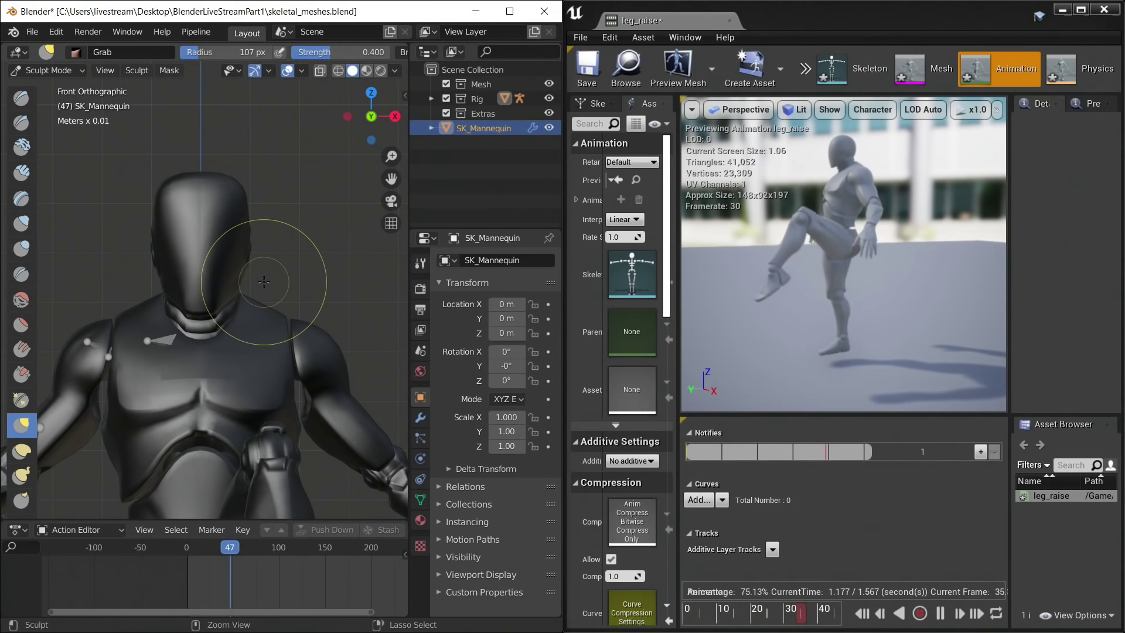
key("ctrl+Tab")
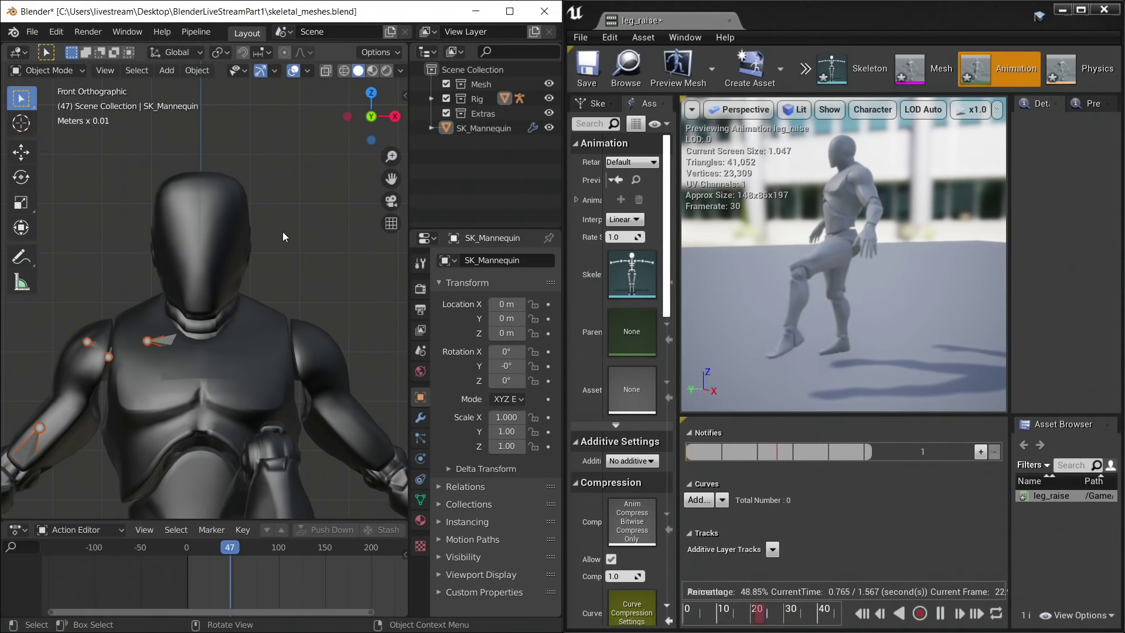
Select the SK_Mannequin mesh and move it into the Mesh collection.
left_click(476, 130)
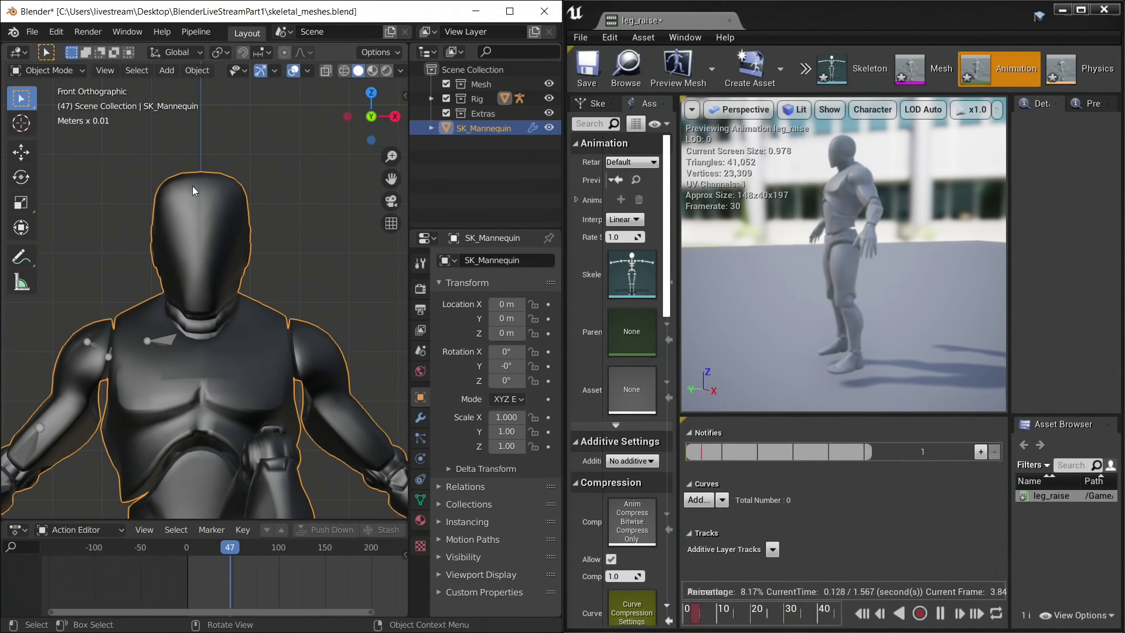
key("m")
left_click(207, 240)
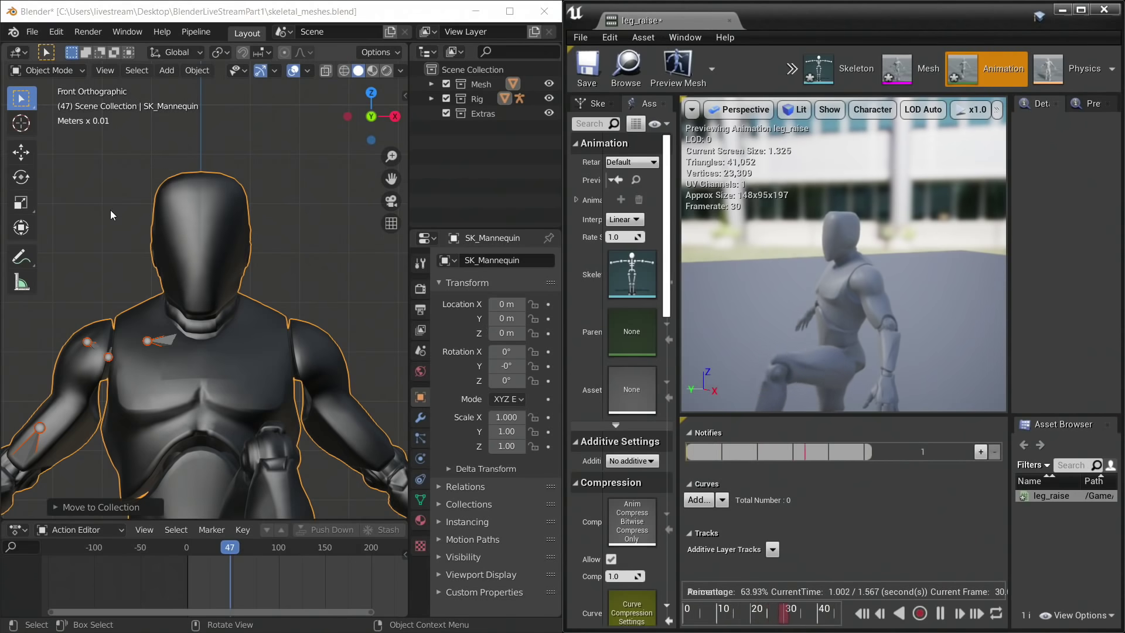
Close the leg_raise animation editor in Unreal and open the recent file animation_updates.blend in Blender, discarding the changes to skeletal_meshes.
left_click(1104, 14)
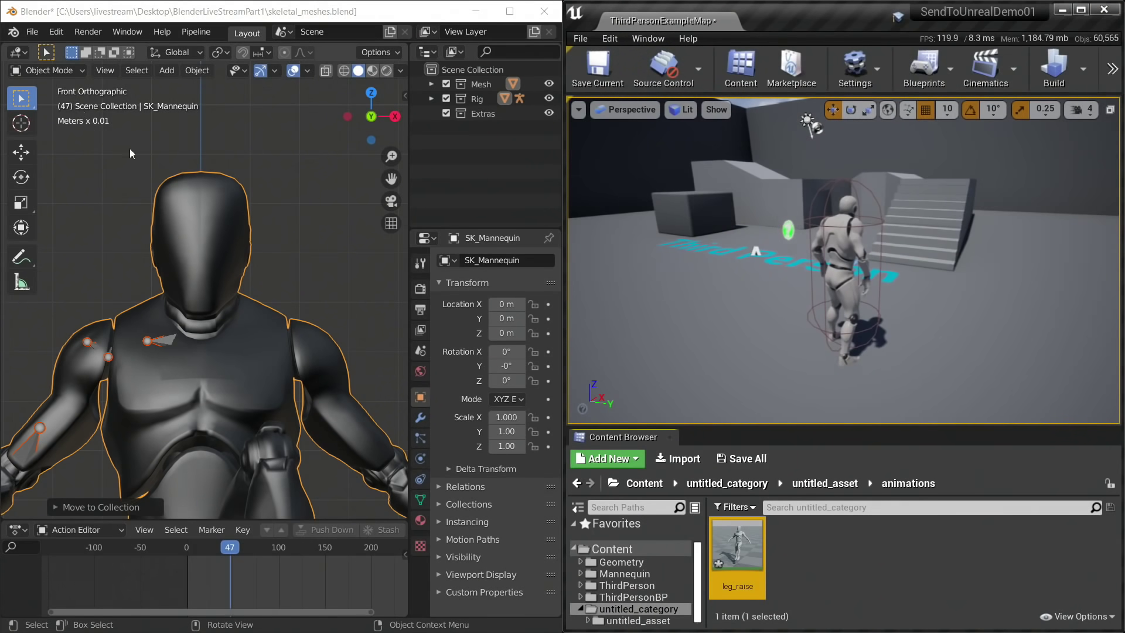
left_click(33, 32)
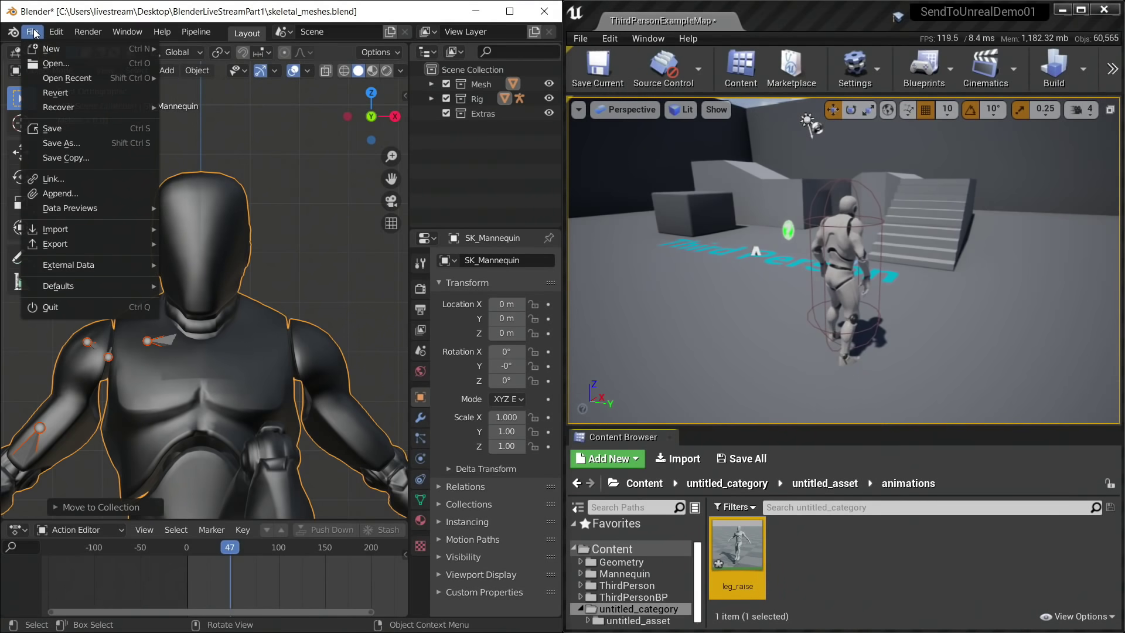
mouse_move(57, 83)
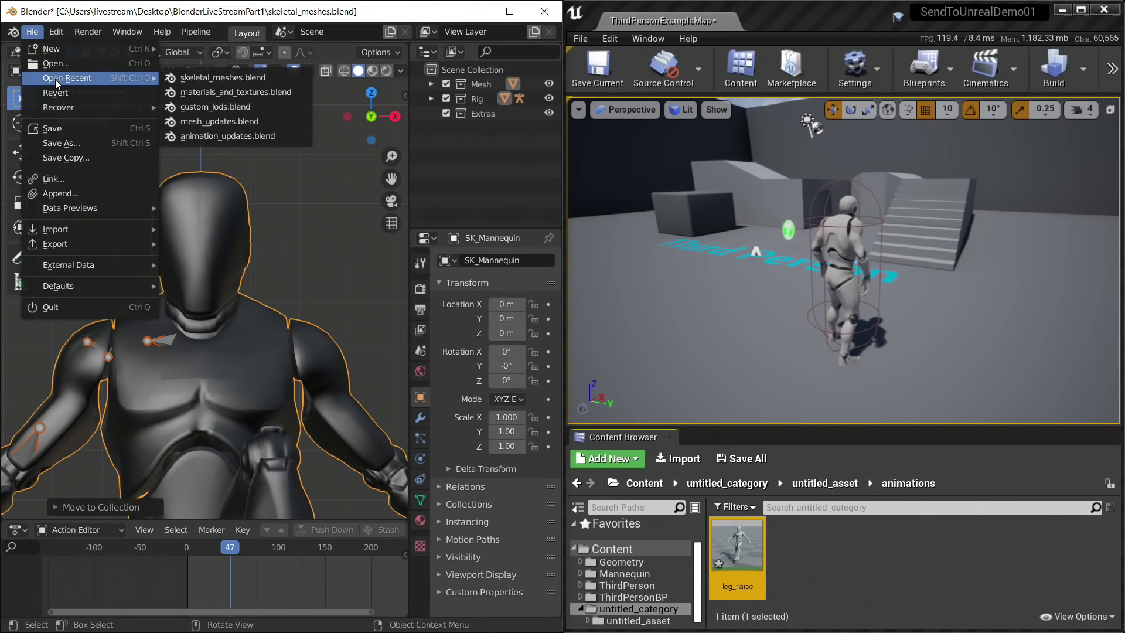
left_click(259, 136)
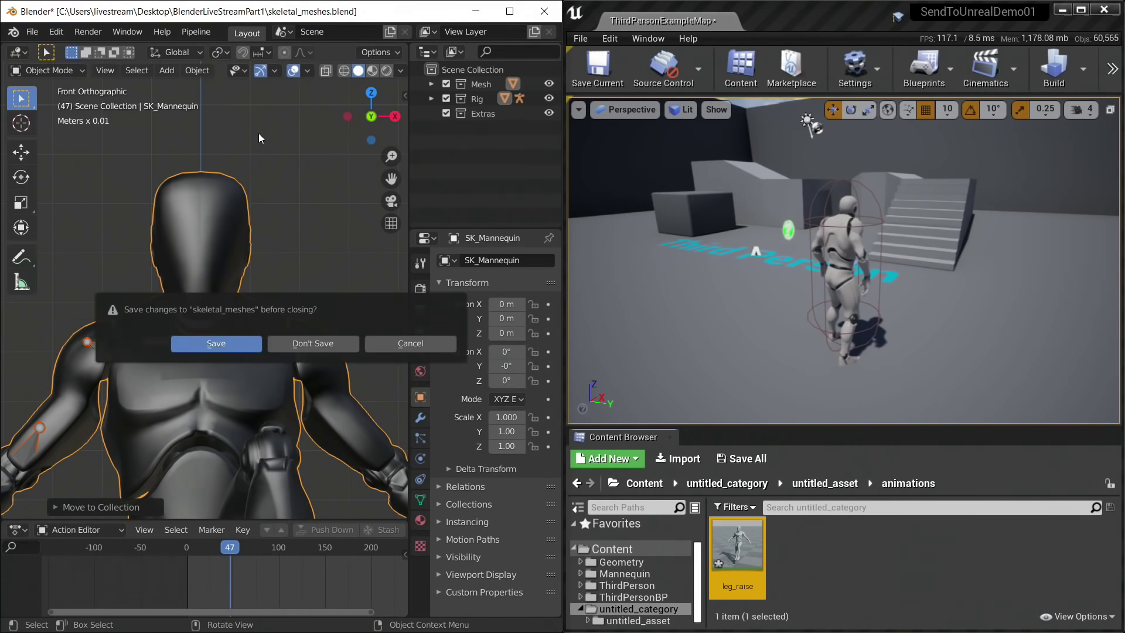
left_click(313, 344)
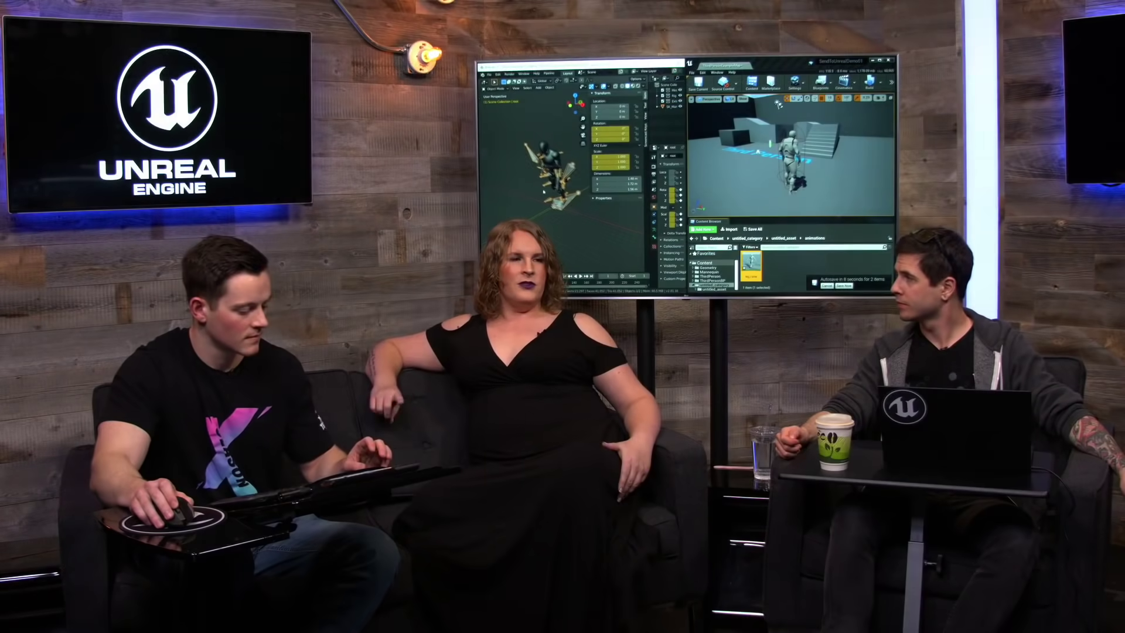
Show the rig in front orthographic view and enlarge the Timeline editor to reveal its keyframes.
key("KP_1")
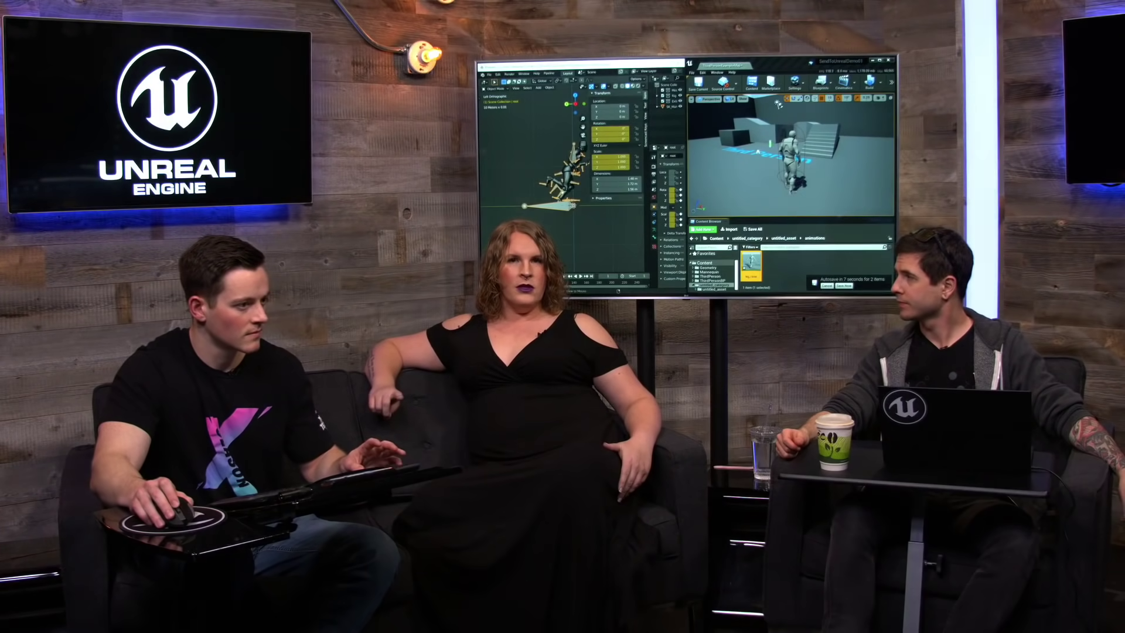
middle_click_drag(536, 198, 538, 202, "shift")
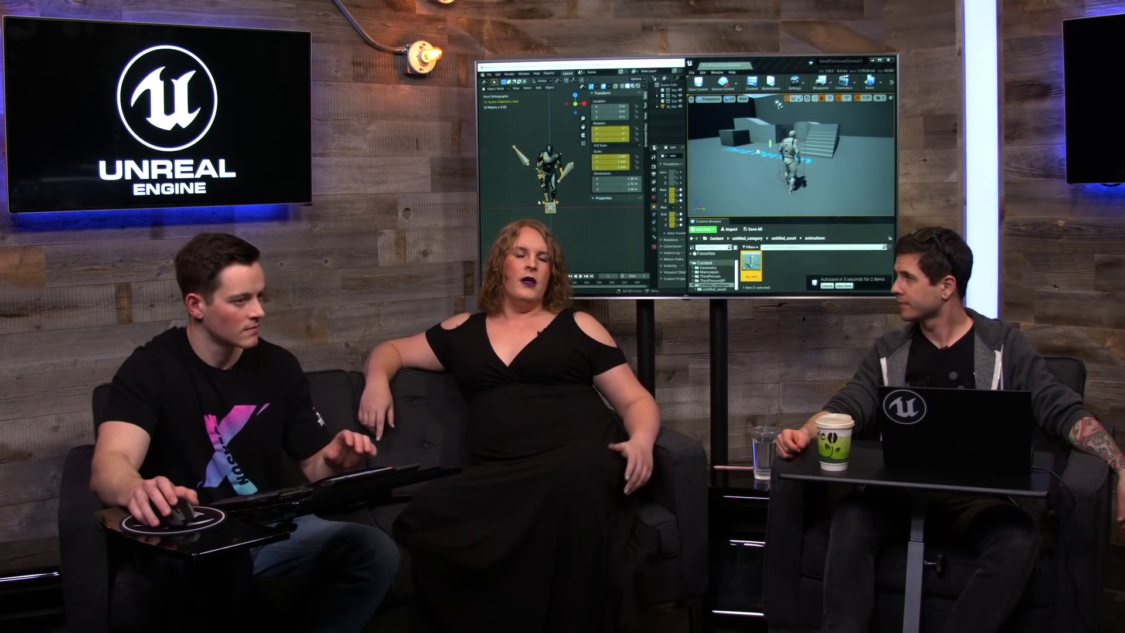
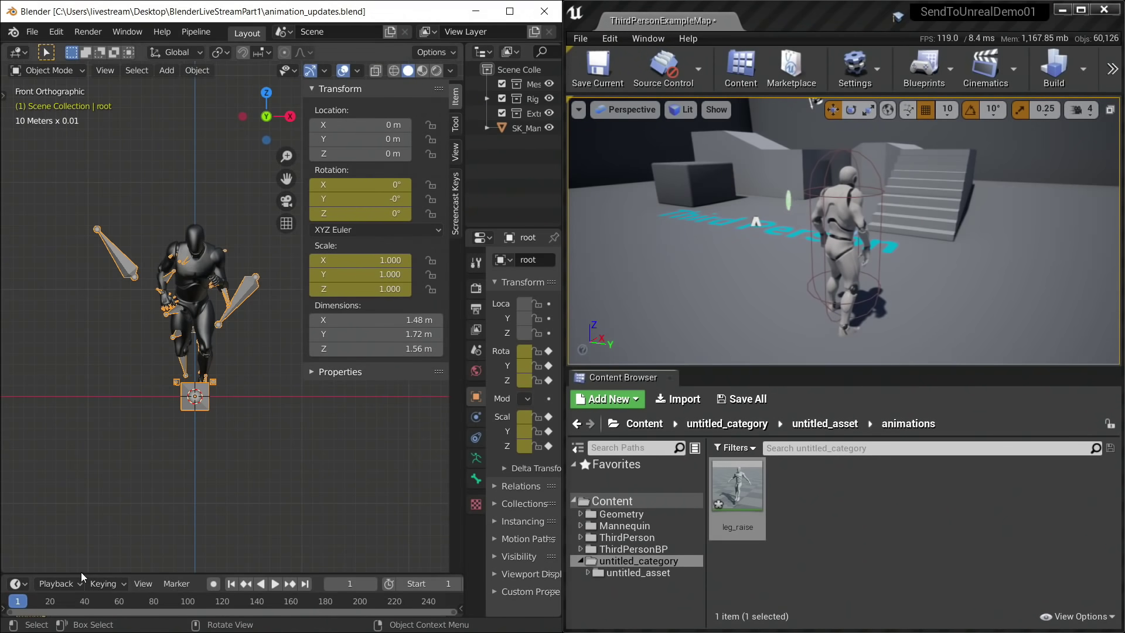
left_click_drag(82, 573, 83, 488)
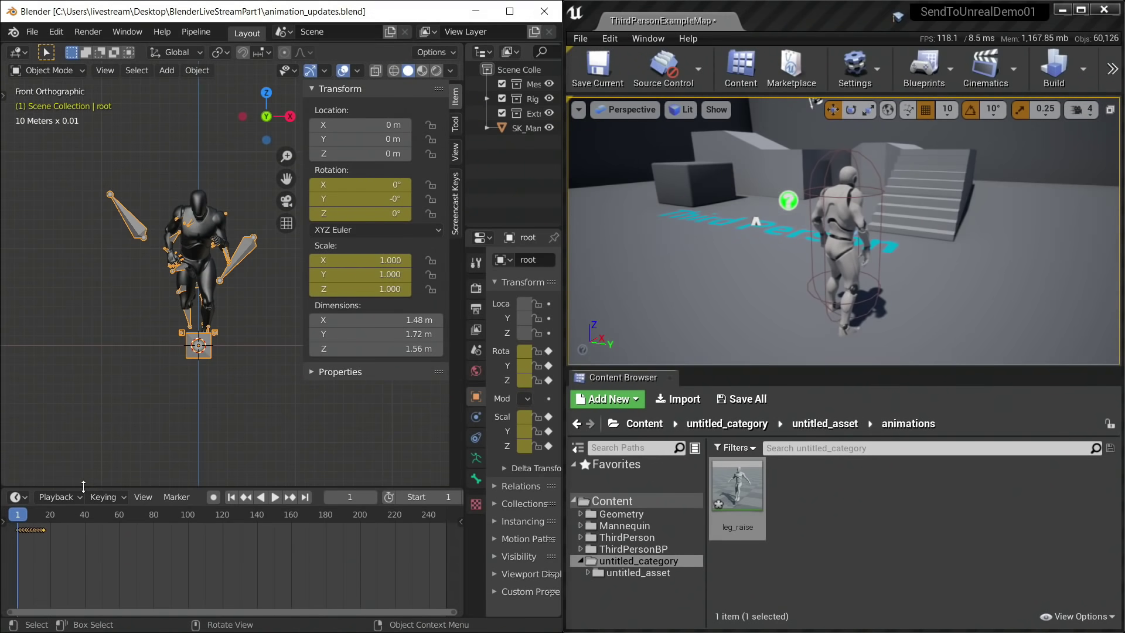
Change the Timeline into a Dope Sheet in Action Editor mode and reveal the rig's ThirdPersonRun action name in its header.
left_click(27, 495)
left_click(56, 497)
left_click(18, 497)
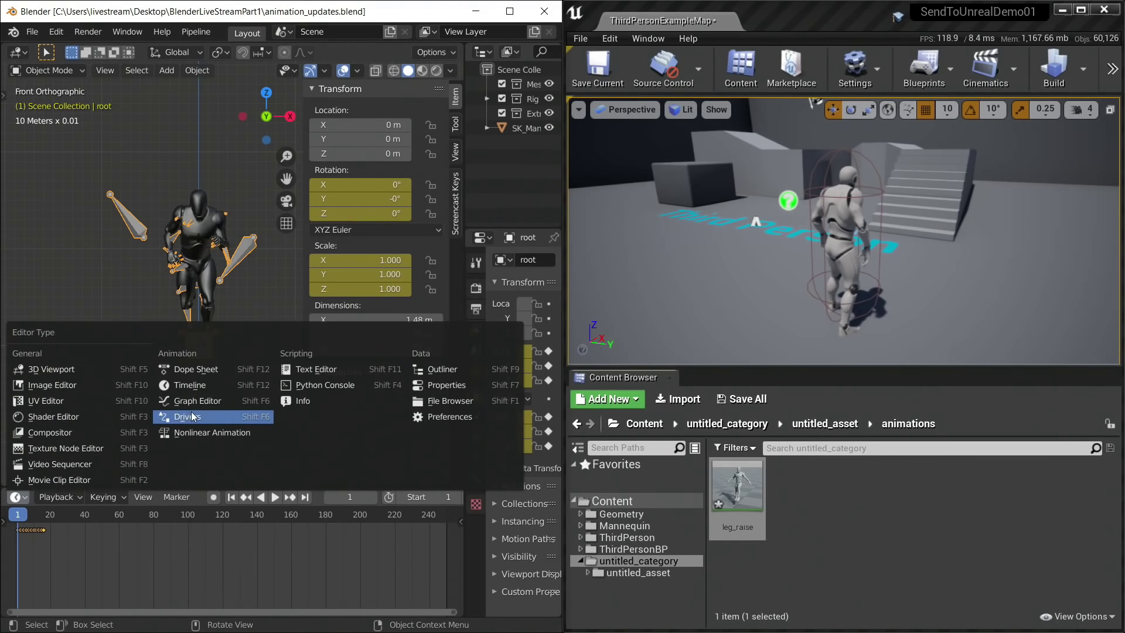
left_click(209, 370)
left_click(102, 498)
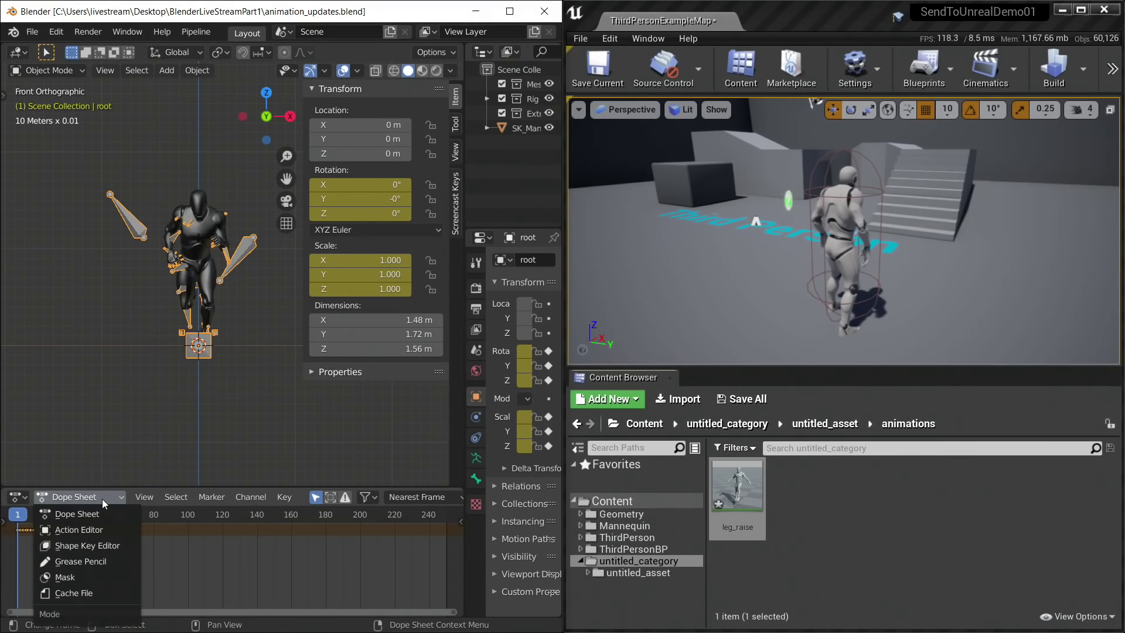
left_click(107, 525)
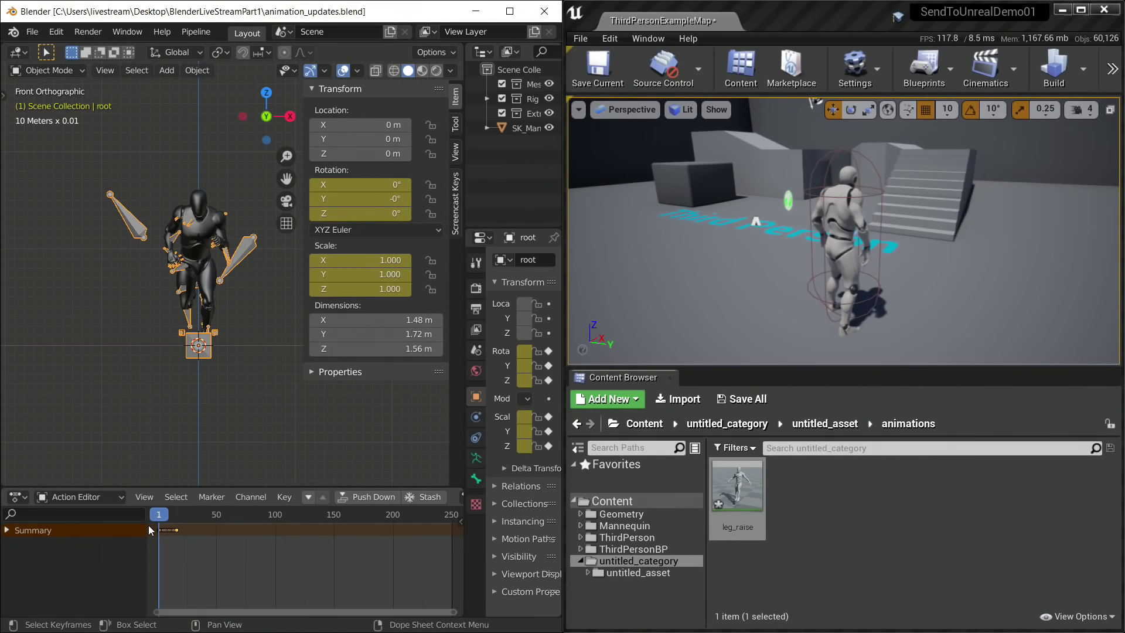
scroll(268, 542, "up", 2)
scroll(400, 500, "down", 8)
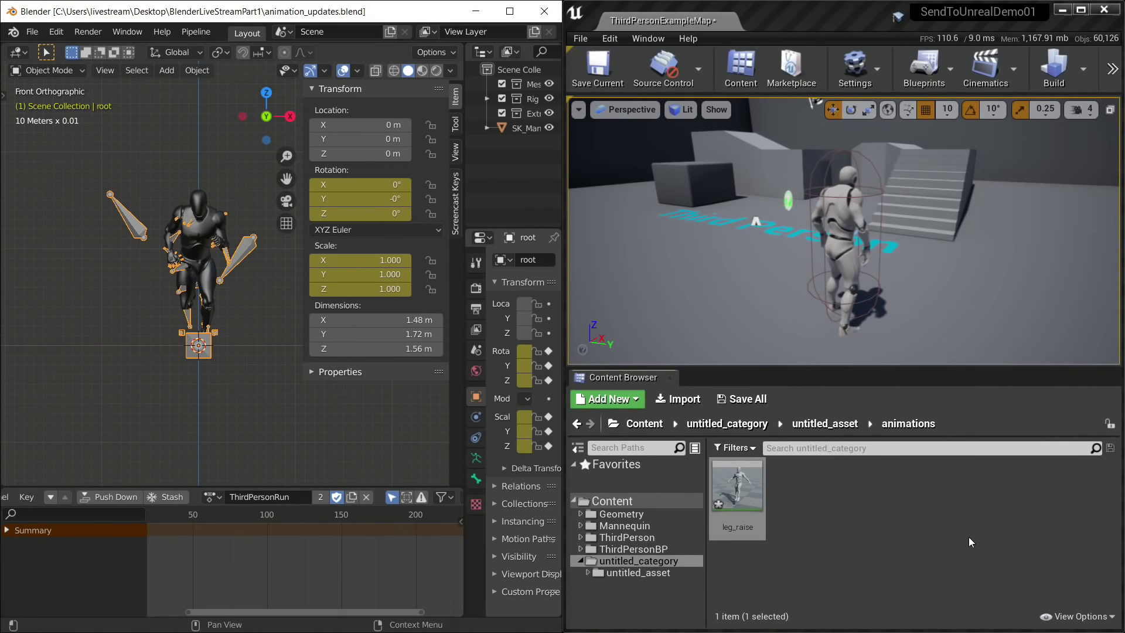
Switch to Unreal, open the Mannequin/Animations folder and copy the reference of the ThirdPersonRun animation.
left_click(580, 525)
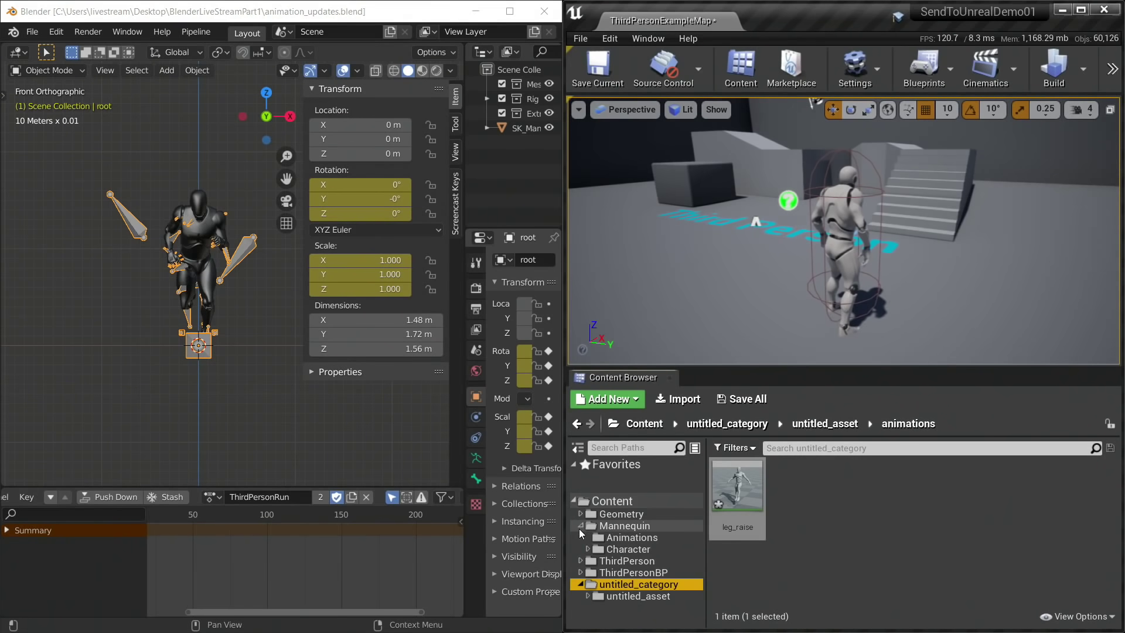
left_click(646, 542)
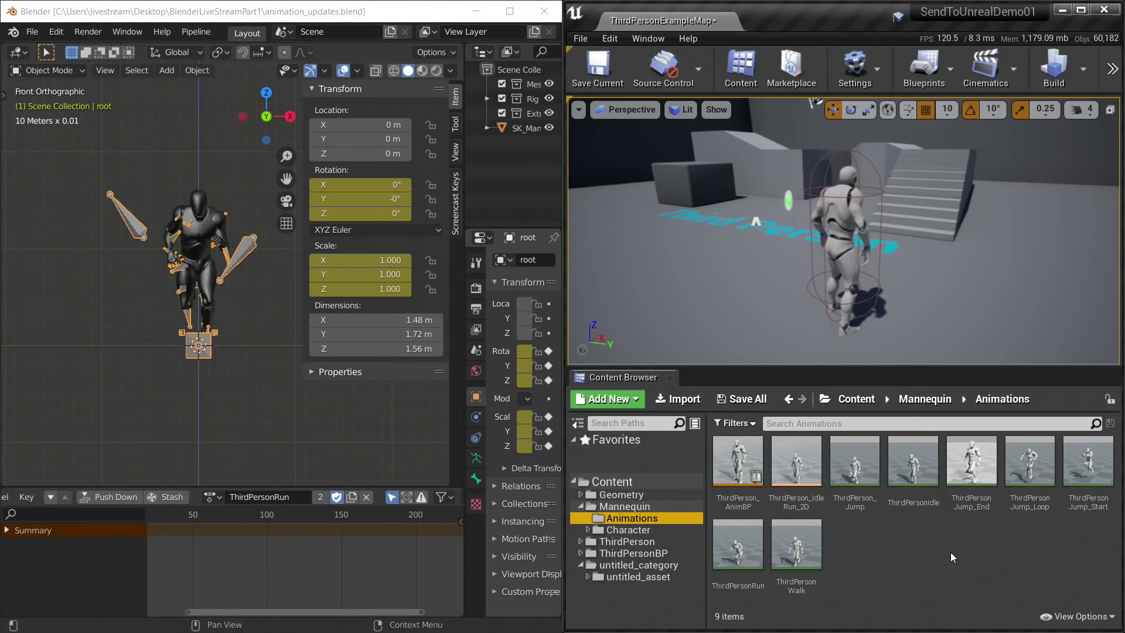
mouse_move(733, 560)
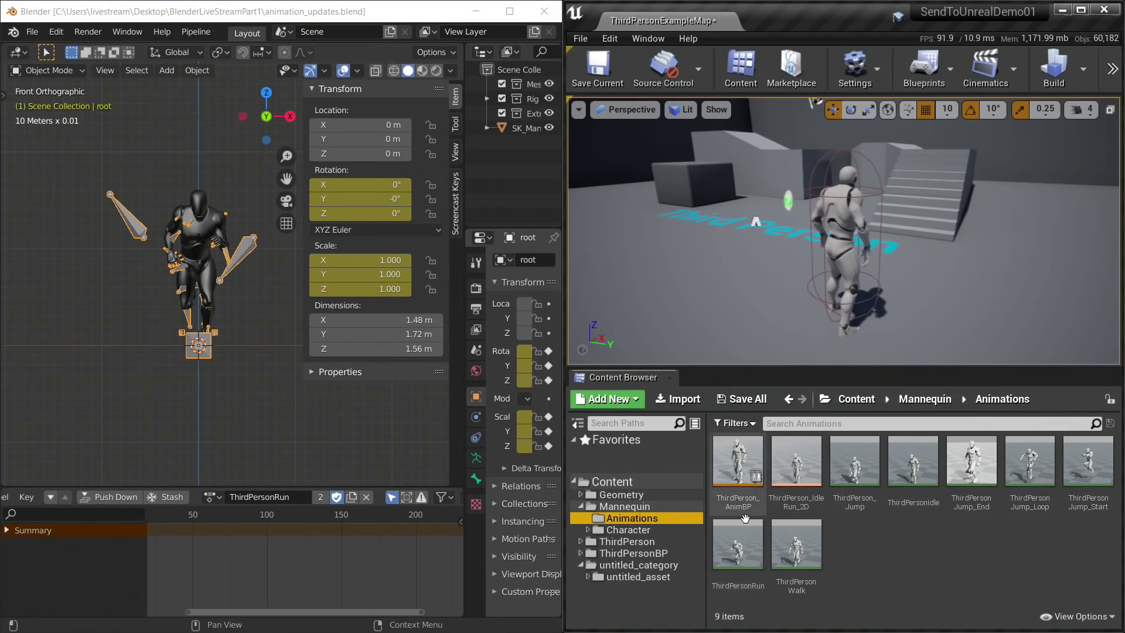
mouse_move(743, 520)
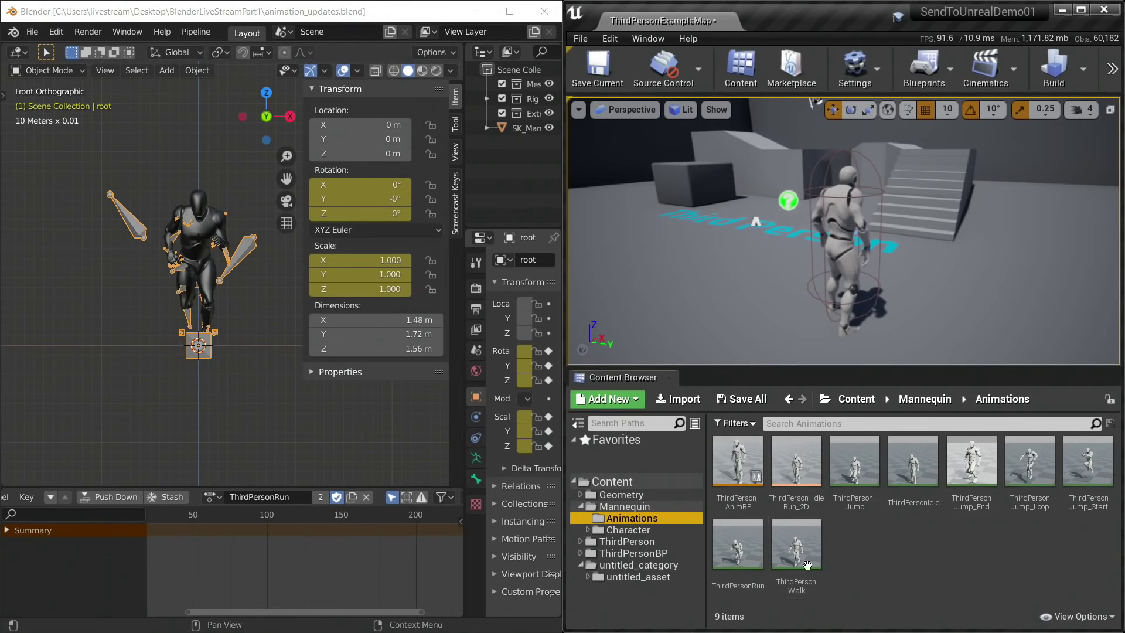
right_click(730, 536)
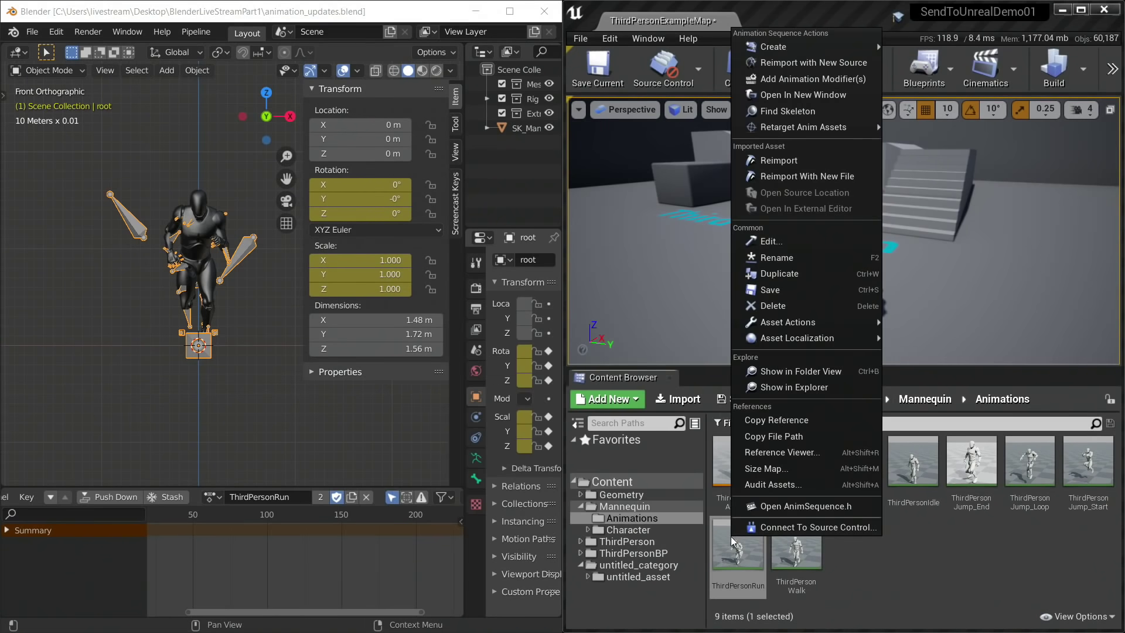
left_click(806, 420)
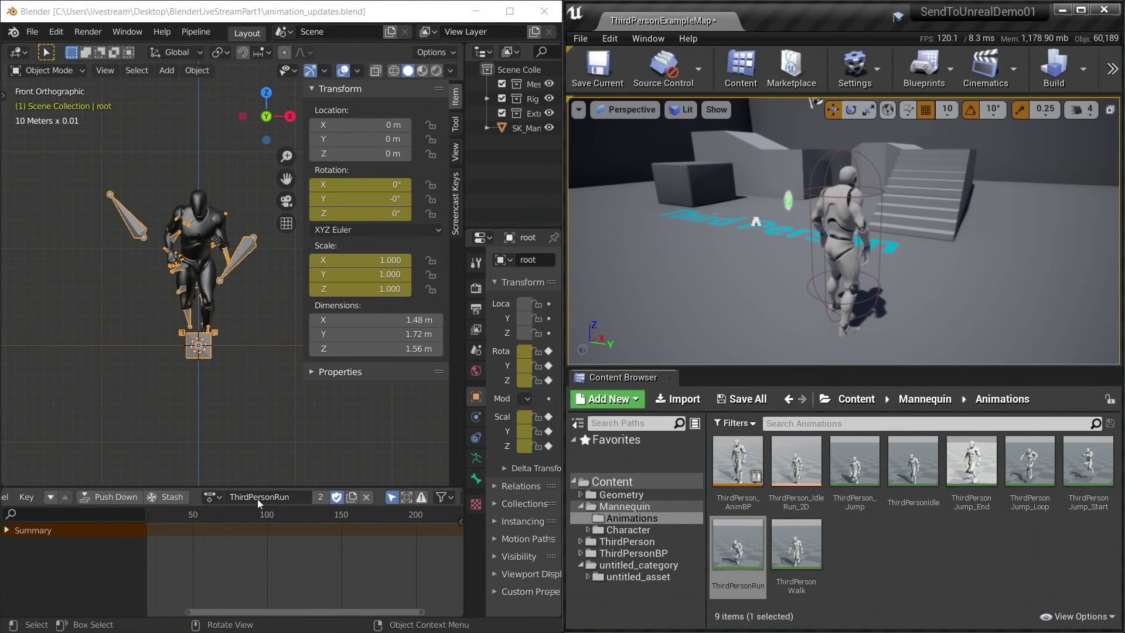
In Blender's add-on preferences, filter by the Pipeline category and show Send to Unreal's Advanced settings down to the Game Import Paths.
left_click(57, 36)
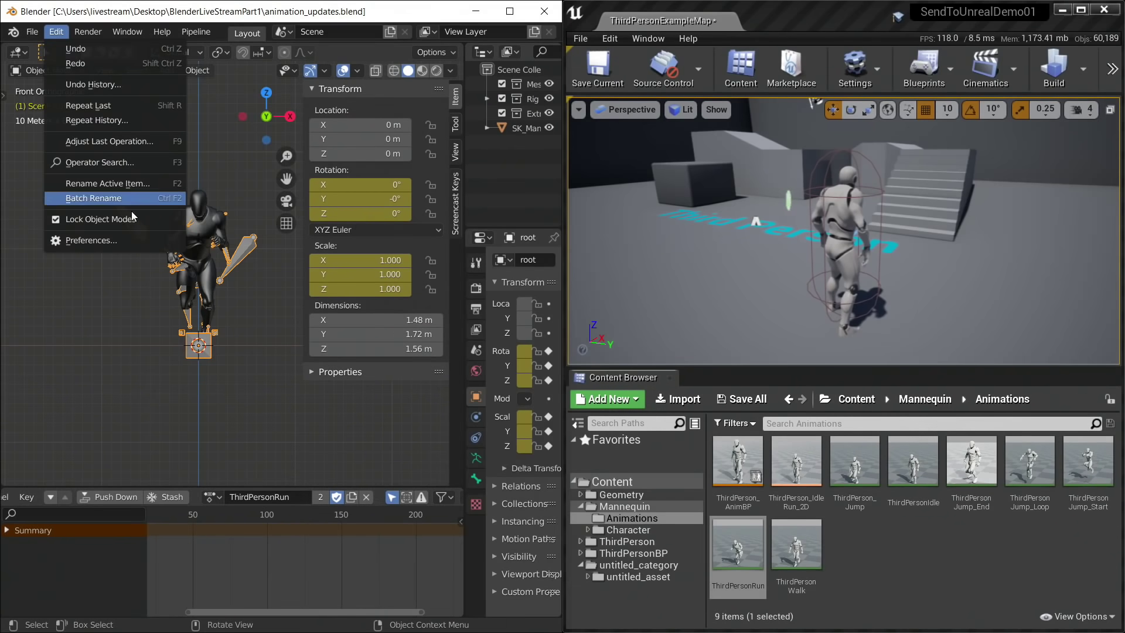
left_click(131, 245)
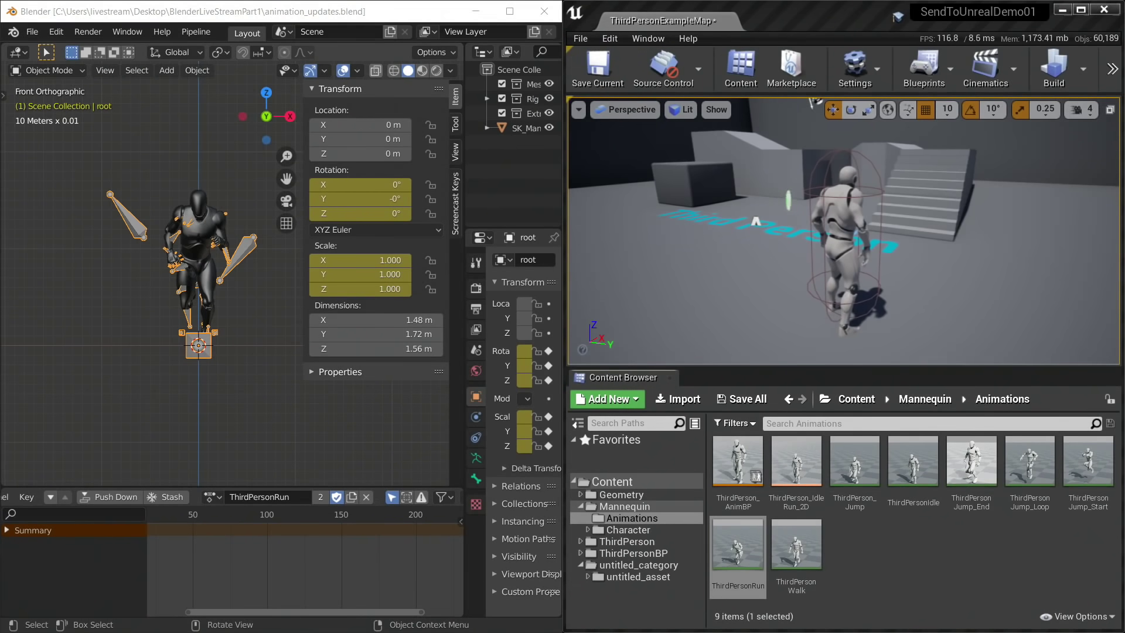
left_click_drag(305, 12, 335, 102)
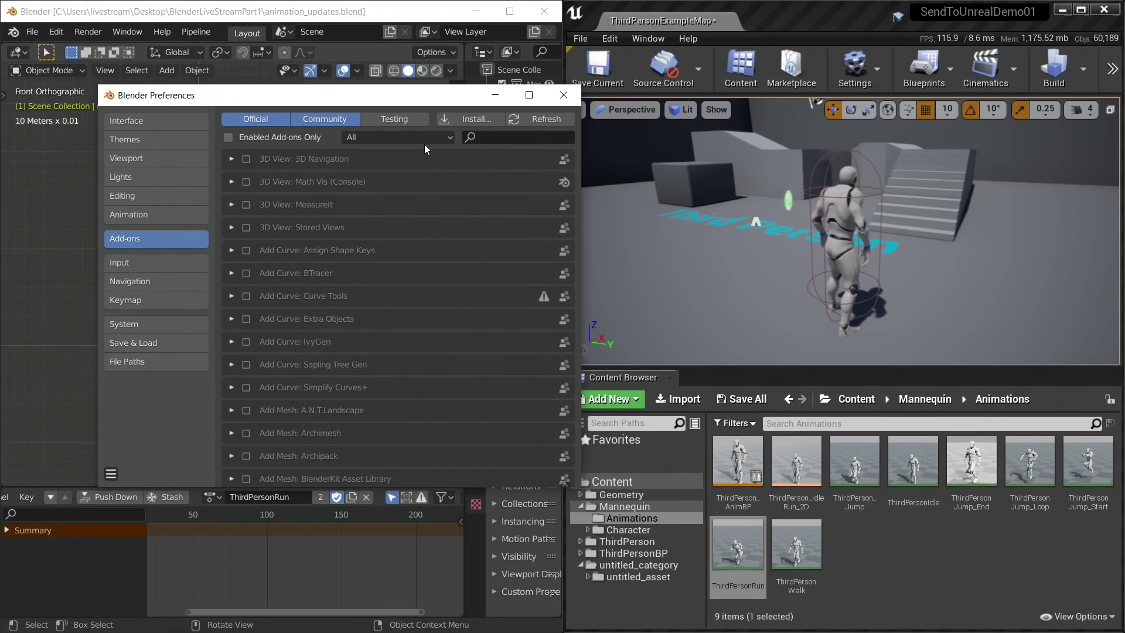
left_click(425, 143)
left_click(434, 217)
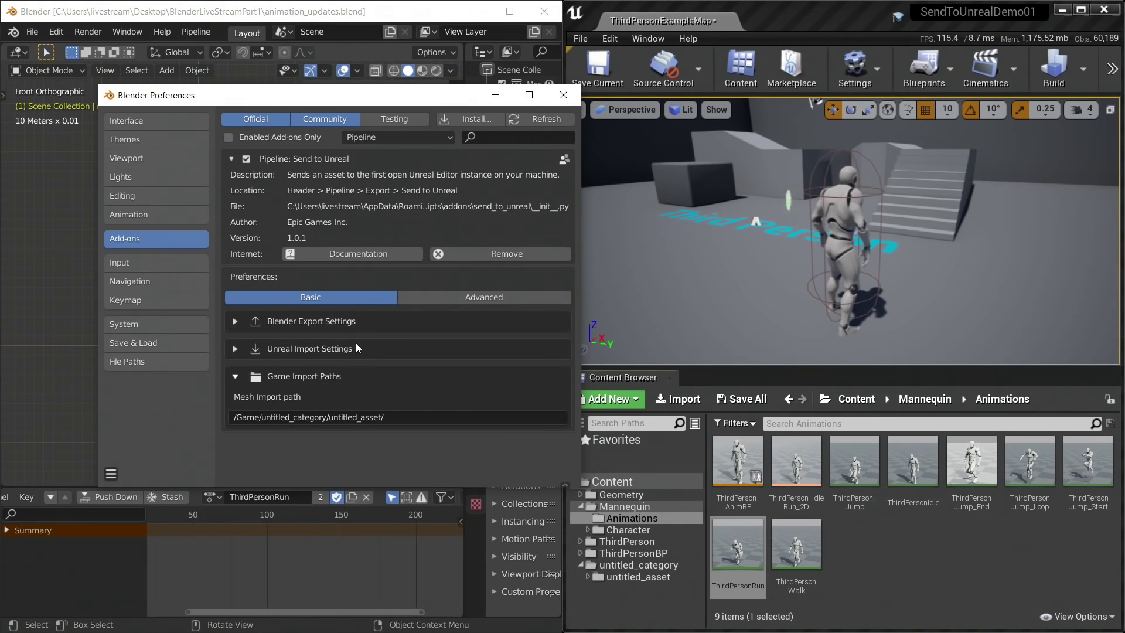
left_click(447, 300)
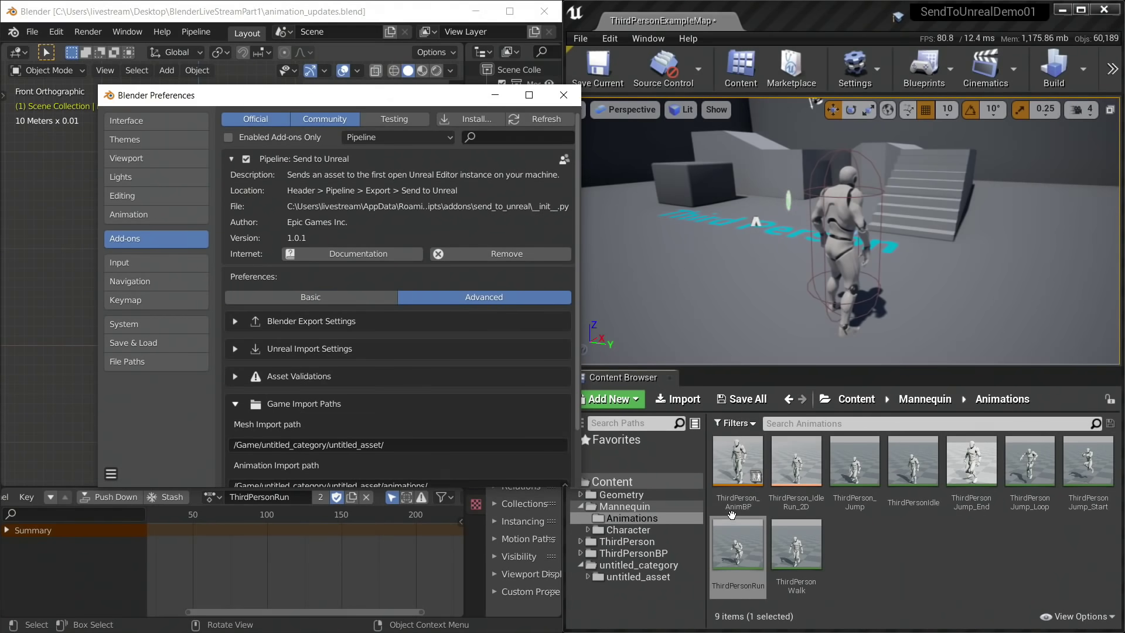
scroll(396, 442, "down", 3)
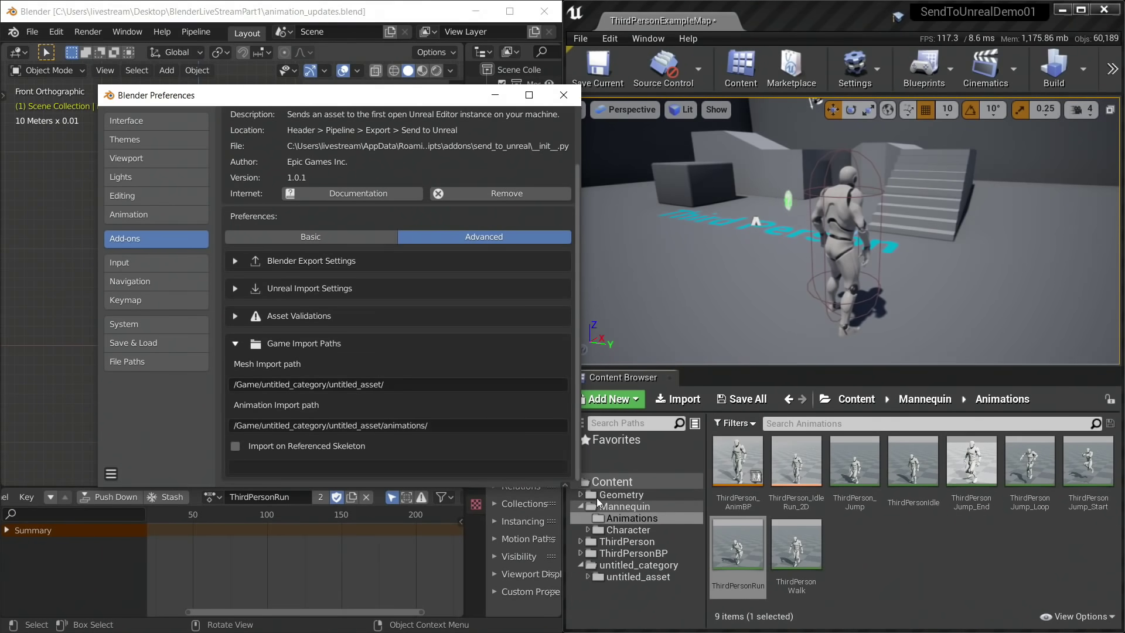
Copy ThirdPersonRun's reference from Unreal into the Animation import path and trim it to /Game/Mannequin/Animations/.
right_click(747, 553)
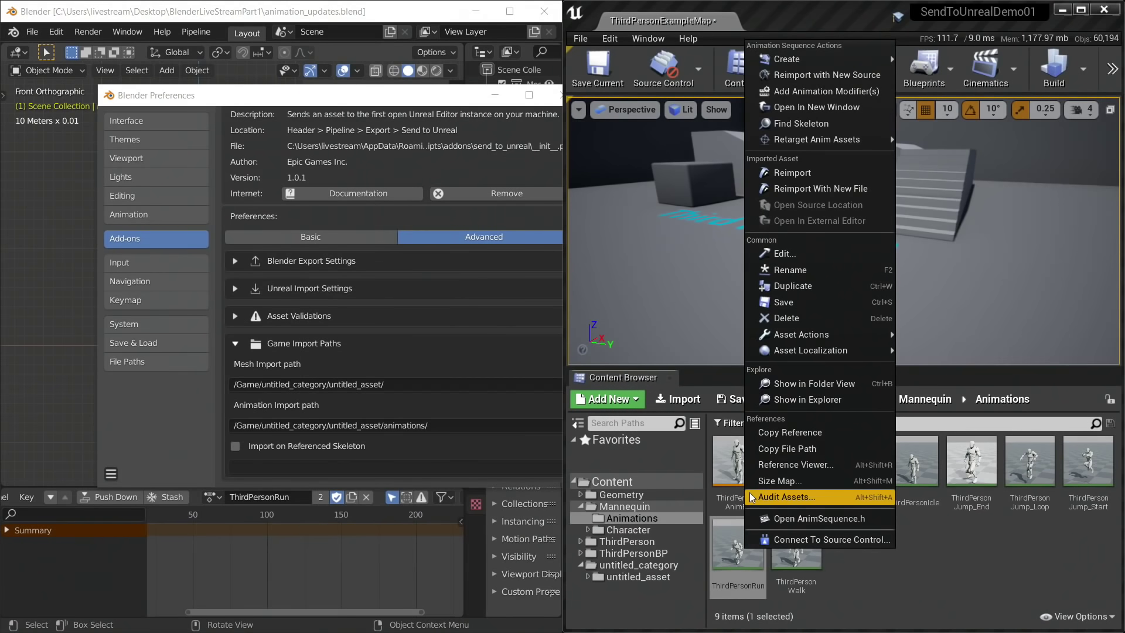
left_click(771, 431)
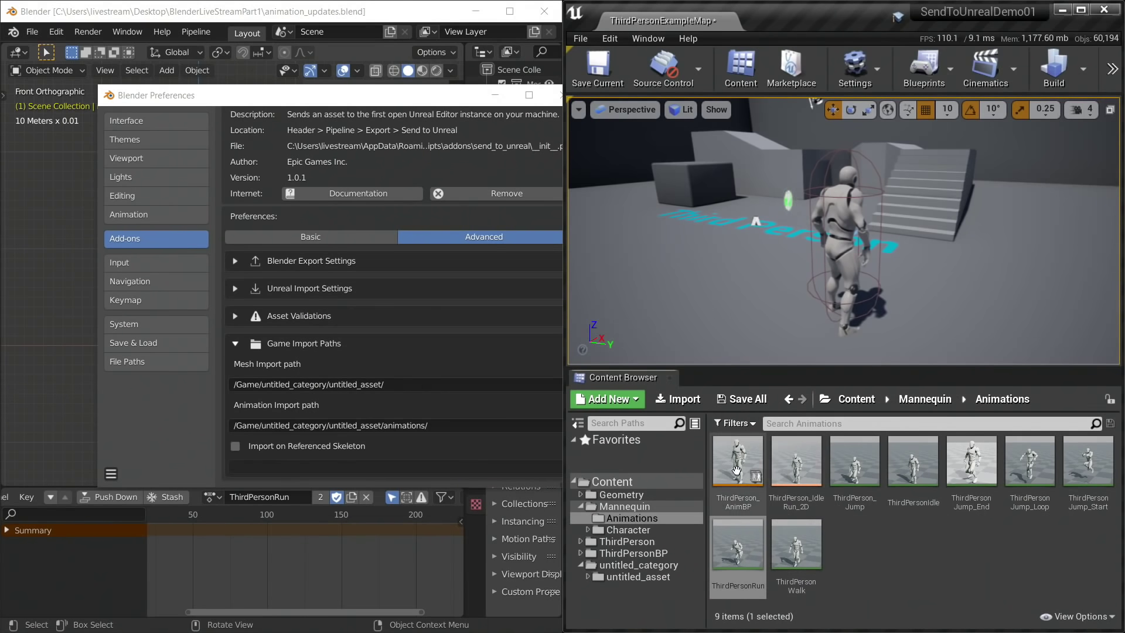
left_click(440, 426)
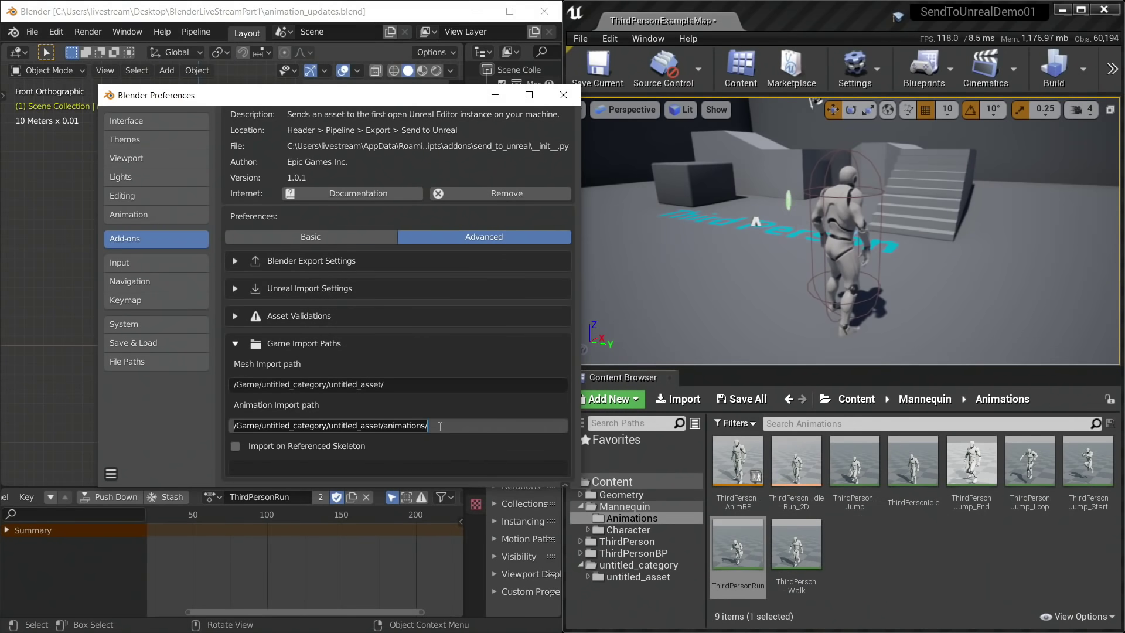
key("ctrl+v")
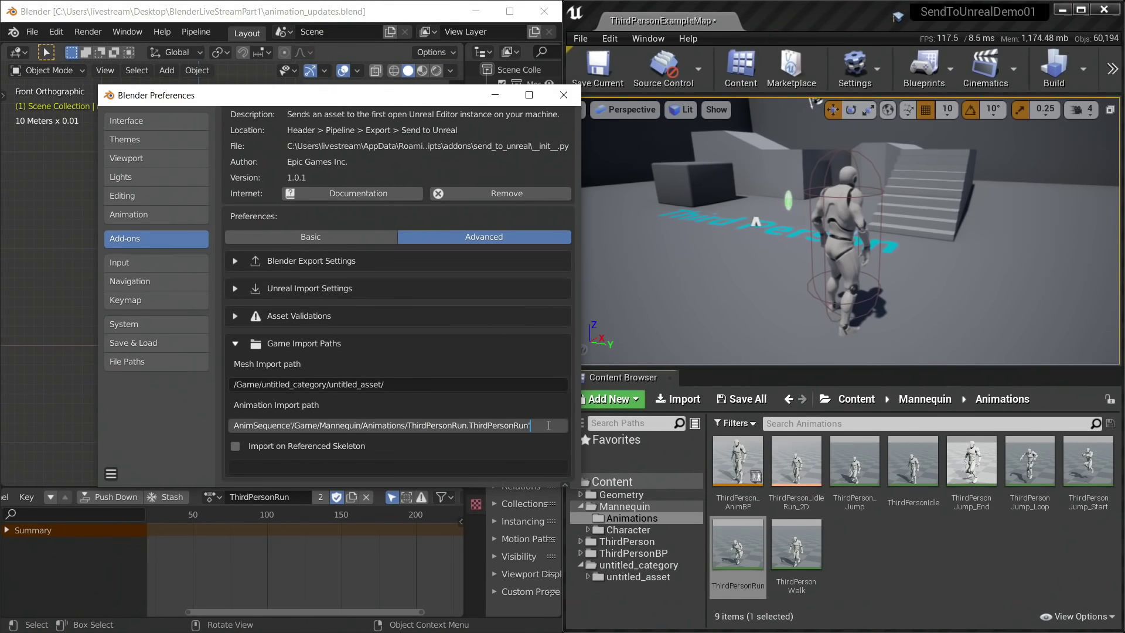
key("ctrl+BackSpace")
key("ctrl+BackSpace")
left_click(548, 426)
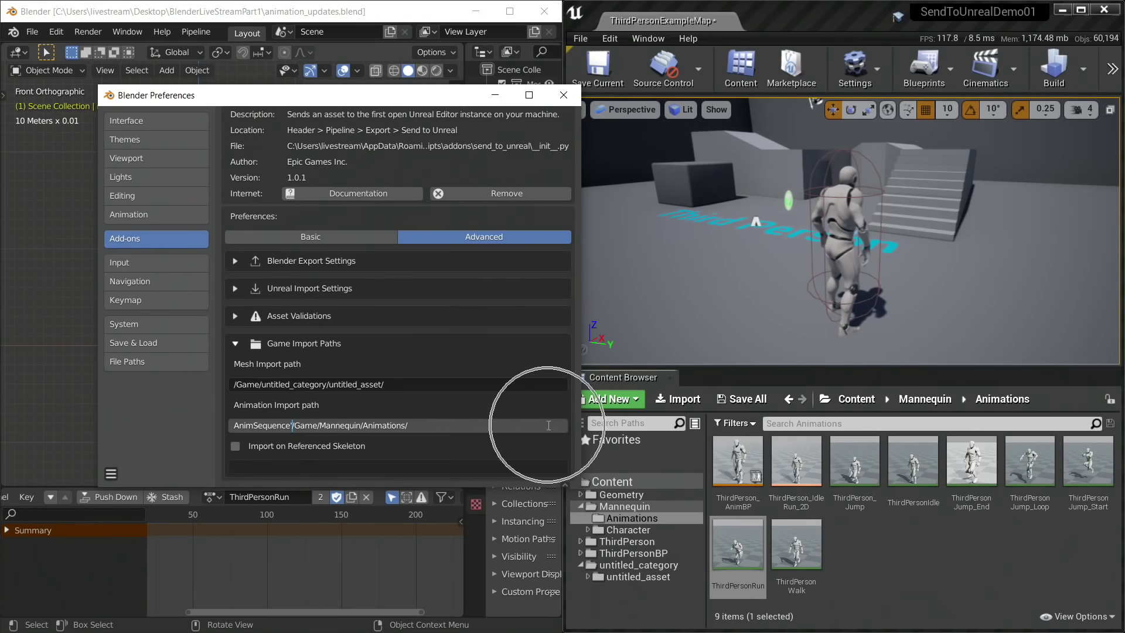
key("ctrl+BackSpace")
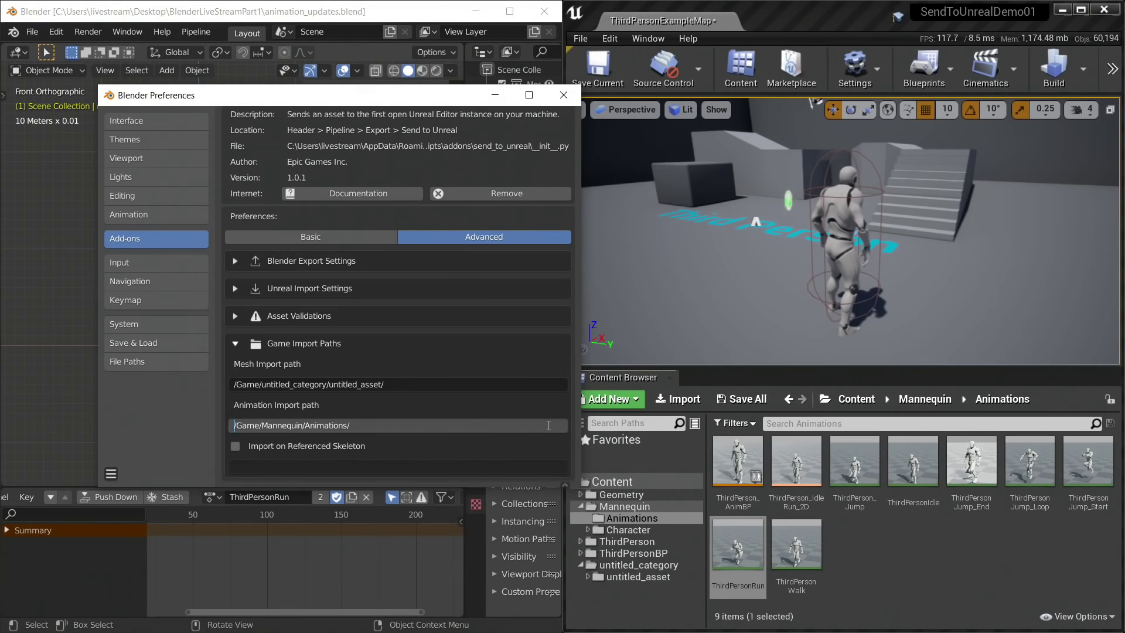
key("Return")
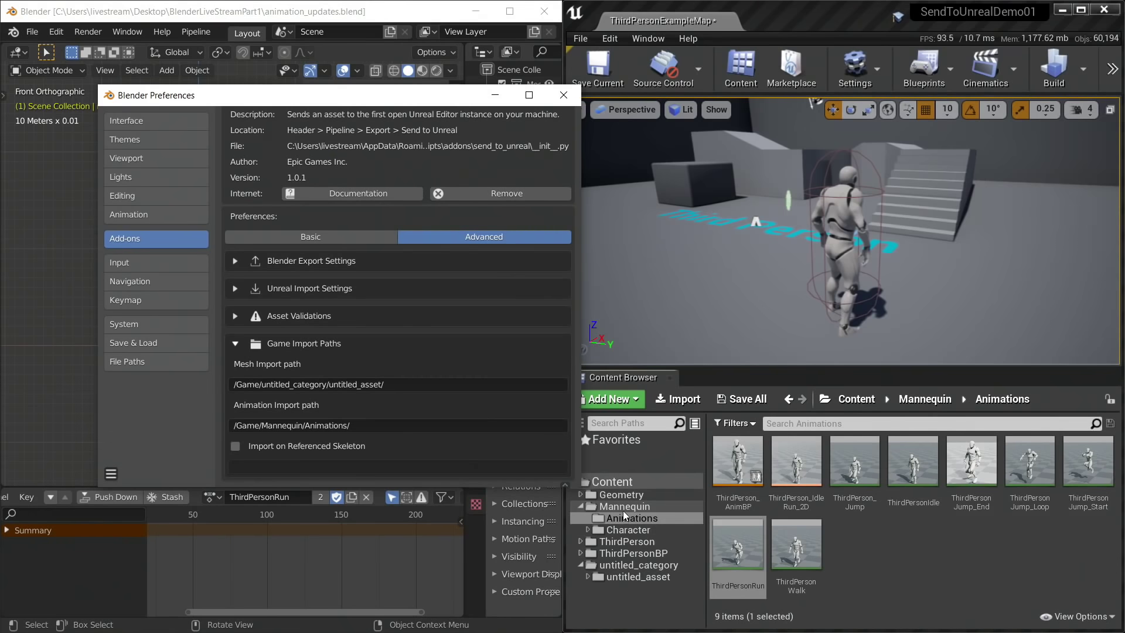
Move the preferences window clear of the Content Browser and open the Mannequin/Character/Mesh folder in Unreal.
mouse_move(727, 551)
left_click_drag(351, 95, 627, 97)
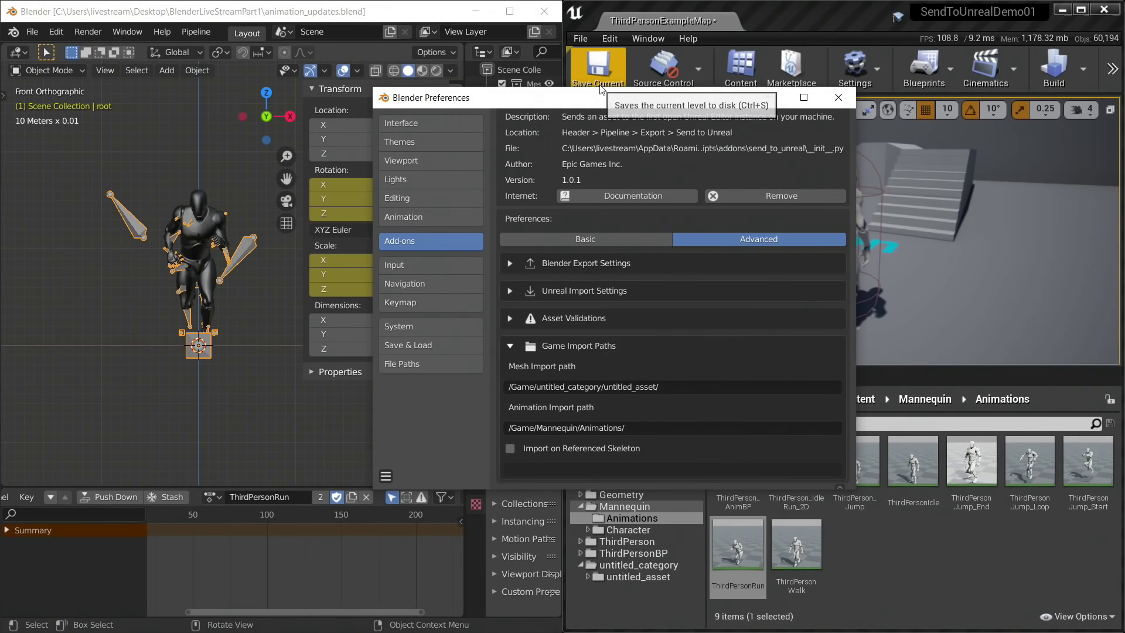
left_click_drag(590, 106, 297, 81)
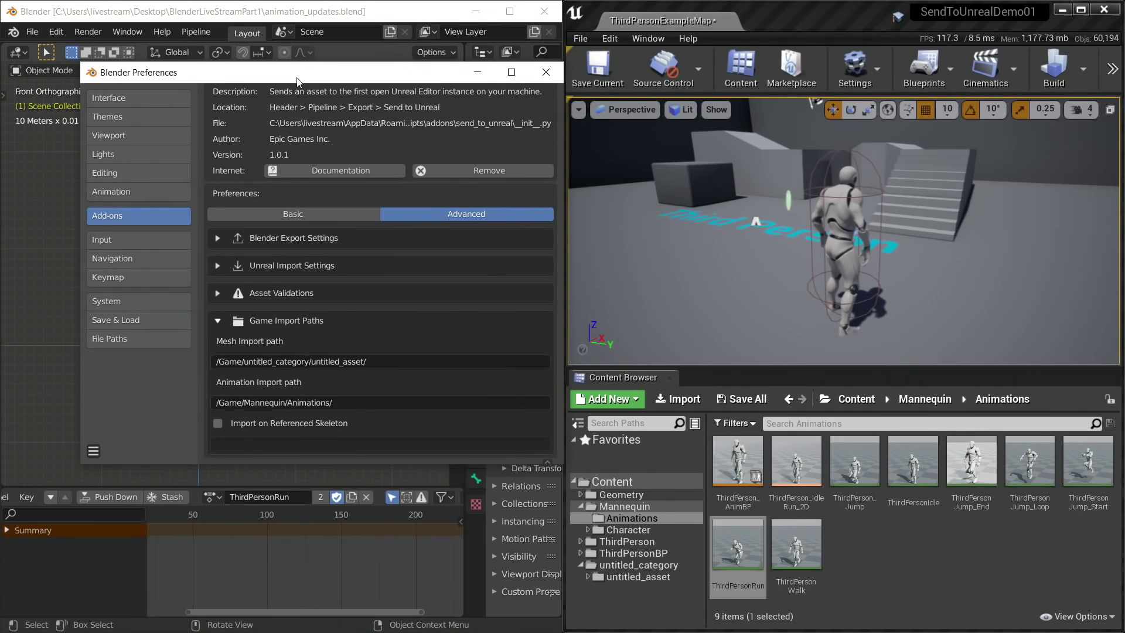
left_click(618, 530)
double_click(795, 463)
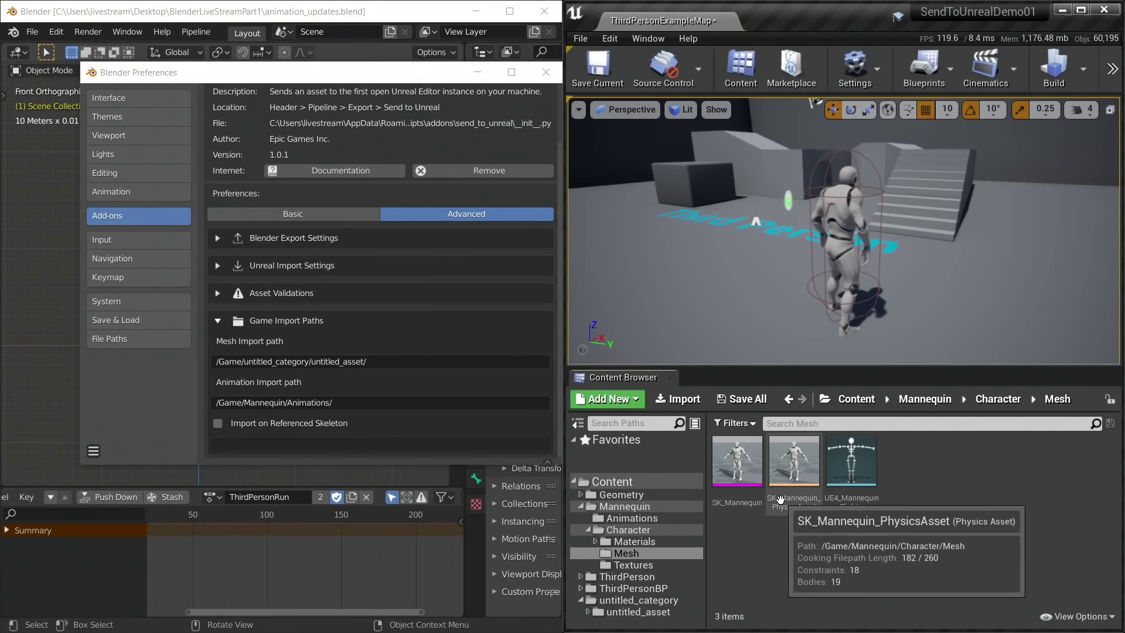
mouse_move(713, 467)
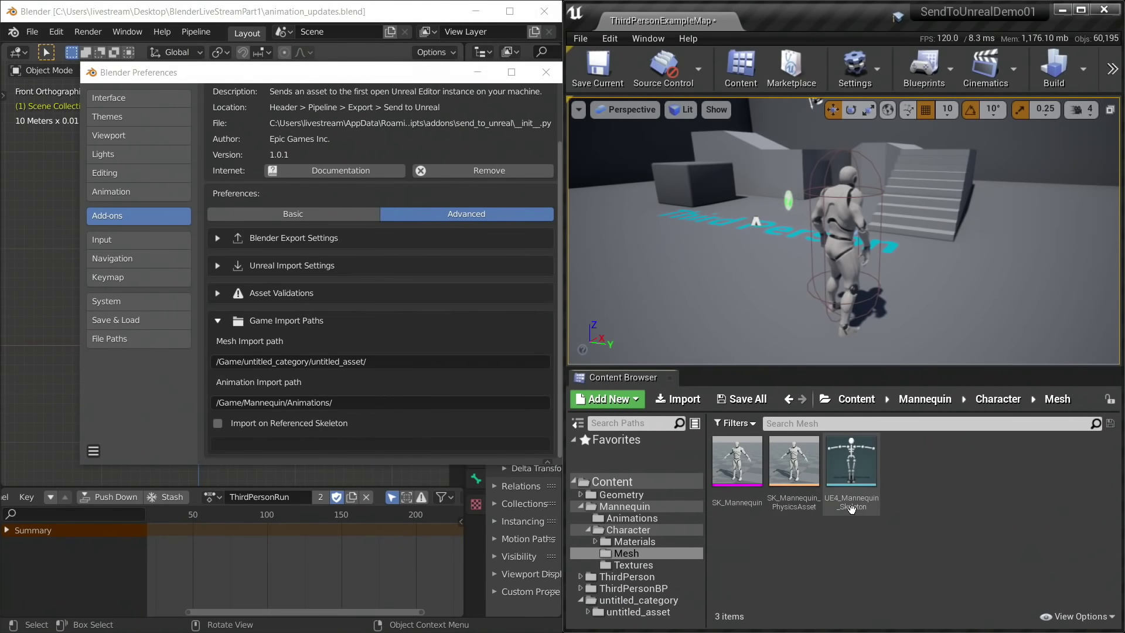
mouse_move(874, 510)
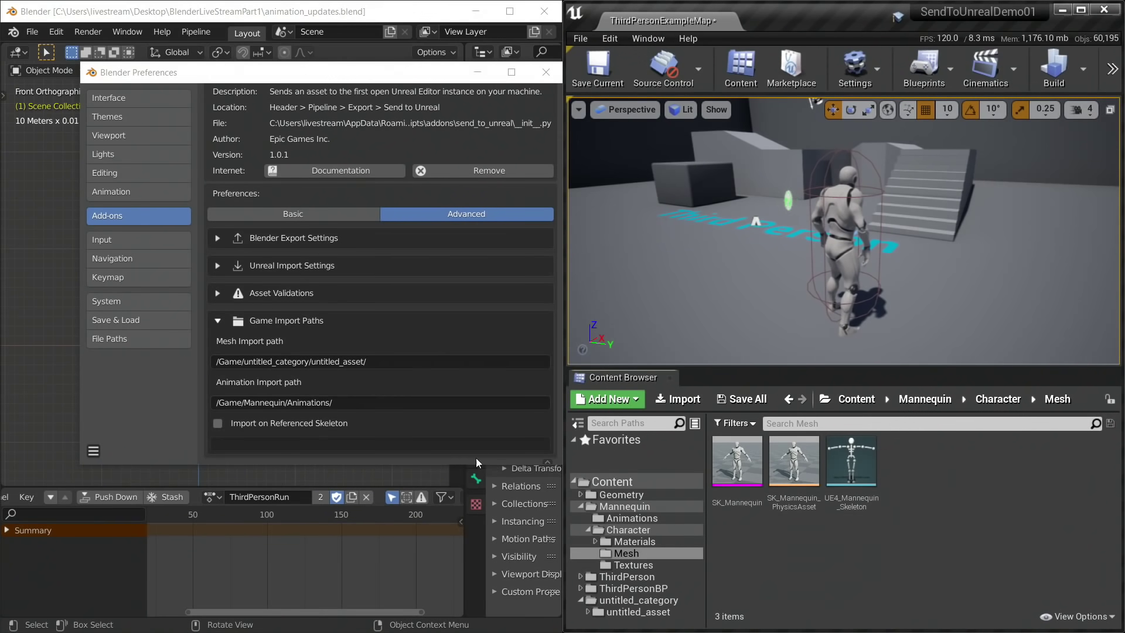
Enable Import on Referenced Skeleton in Send to Unreal and paste the copied reference of UE4_Mannequin_Skeleton as its path.
left_click(216, 424)
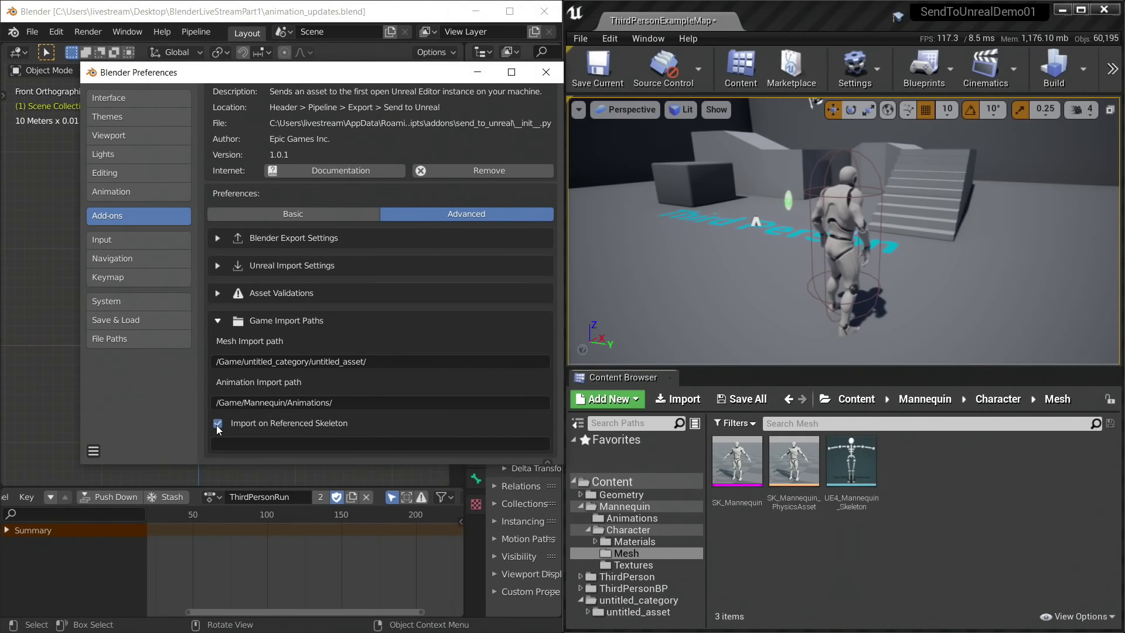
right_click(849, 465)
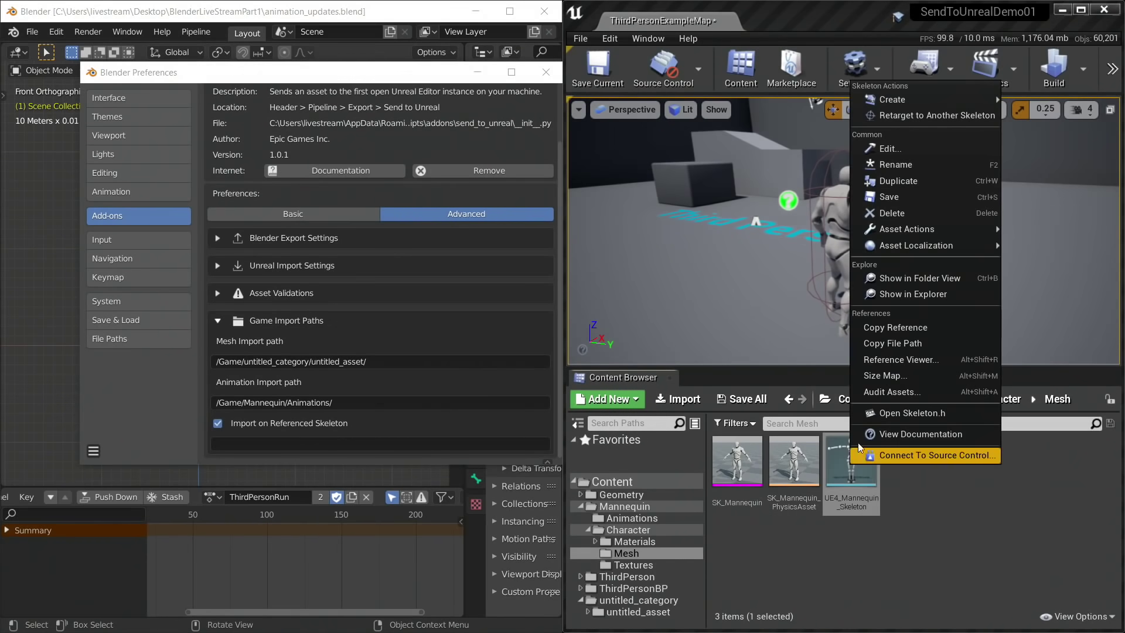
left_click(901, 328)
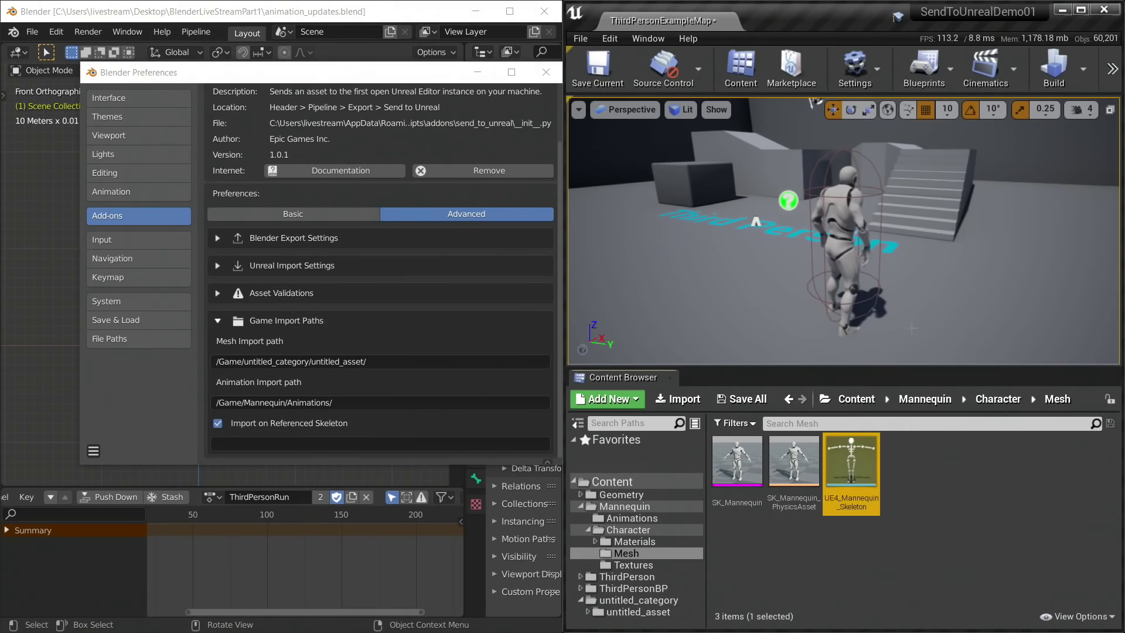
left_click(387, 446)
key("ctrl+v")
key("Return")
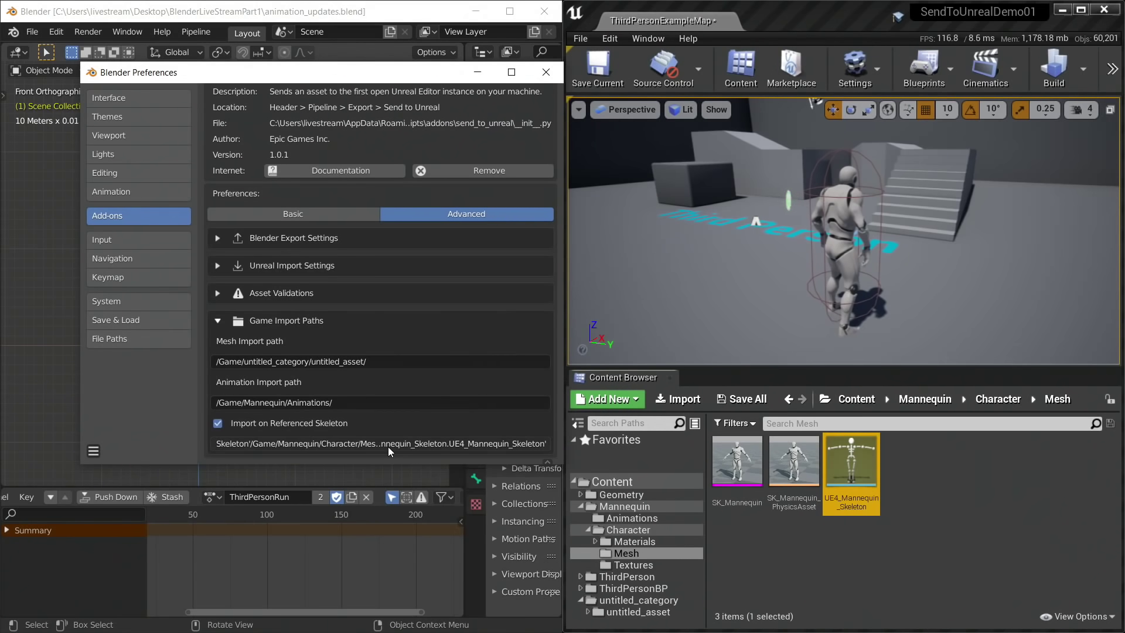
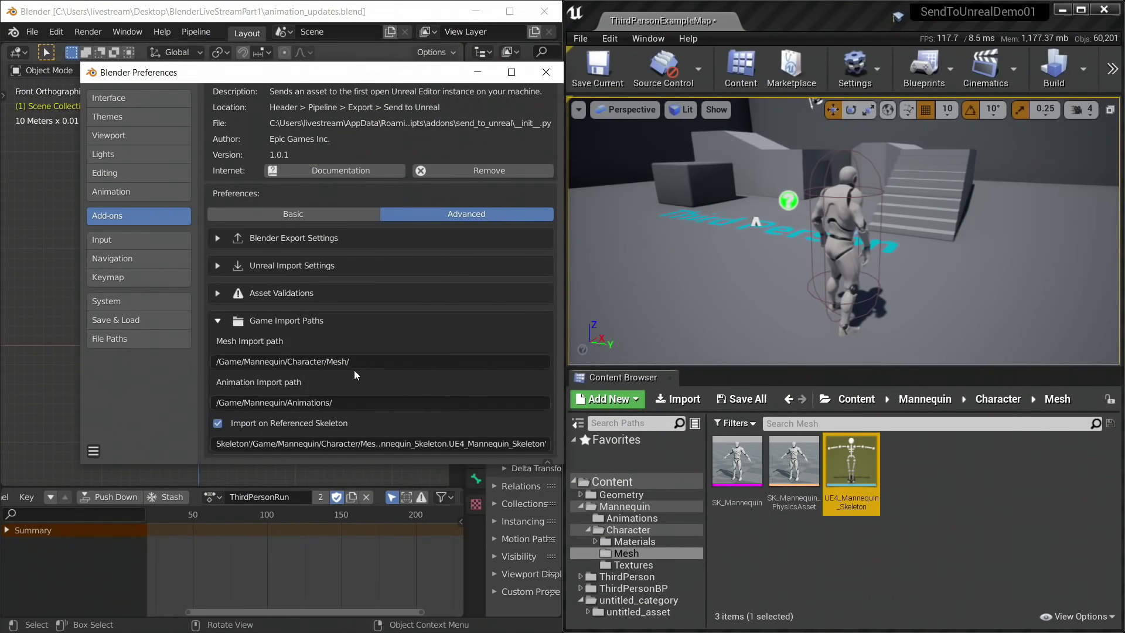
Bring the main Blender window in front of the preferences and widen the Outliner and Properties editors.
left_click(378, 13)
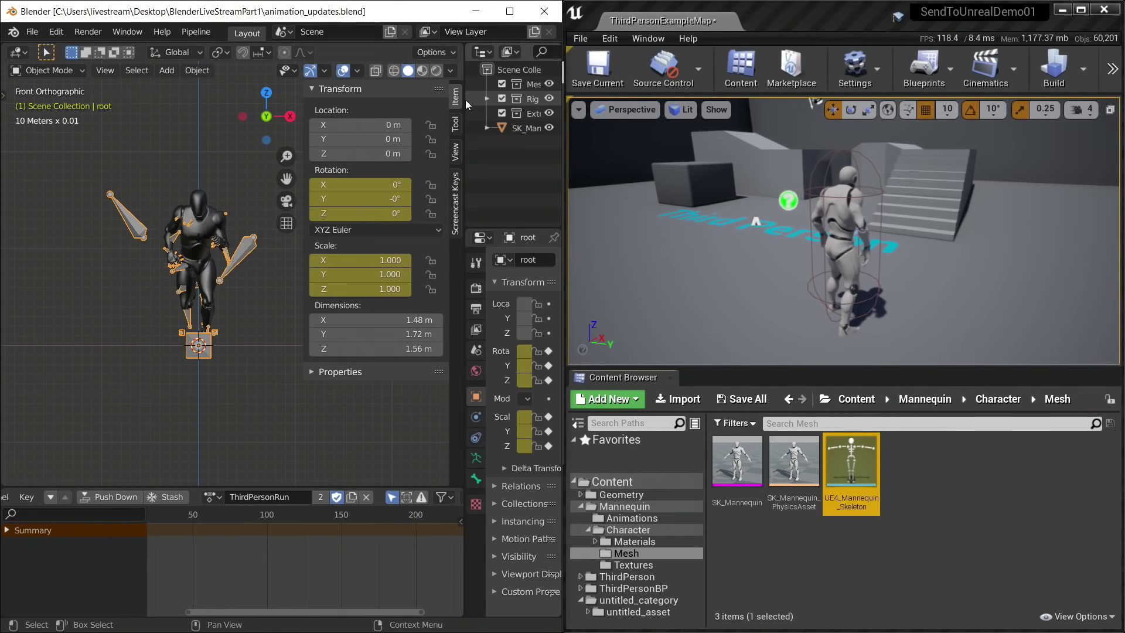
left_click_drag(465, 100, 407, 113)
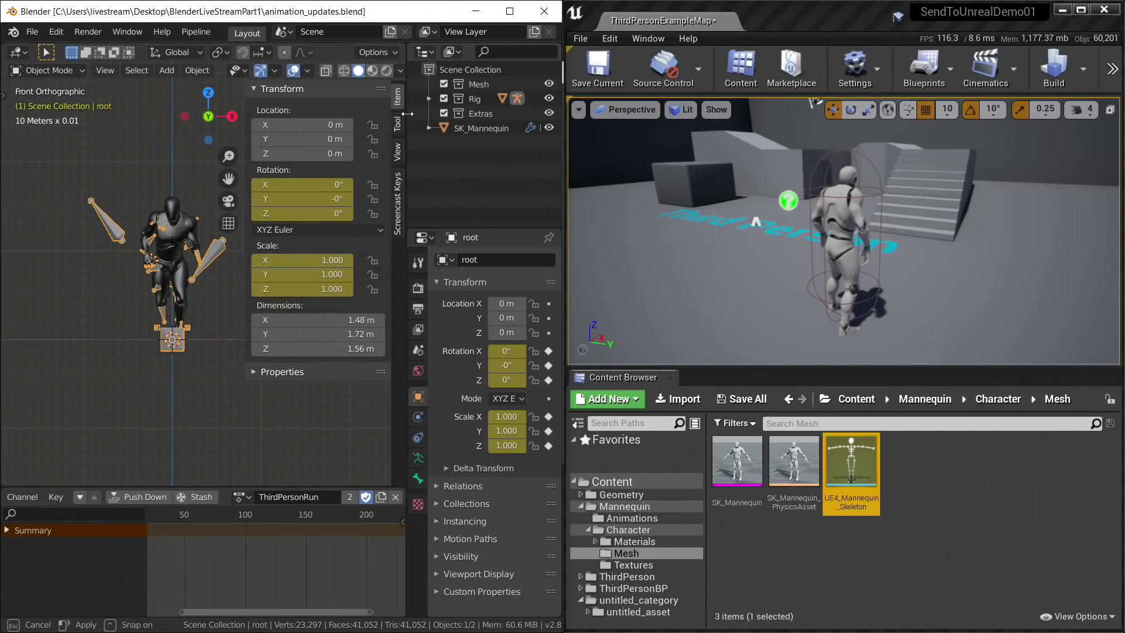
Open the Mannequin/Animations folder in Unreal's Content Browser and view the Blender mannequin in perspective.
middle_click_drag(87, 276, 116, 318)
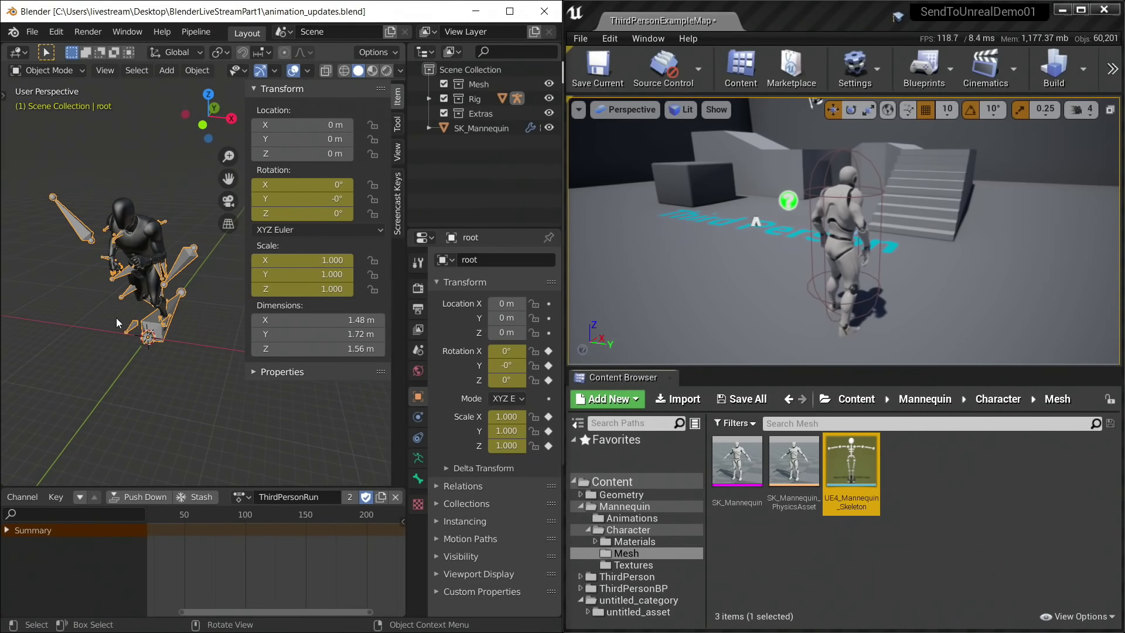
left_click(655, 516)
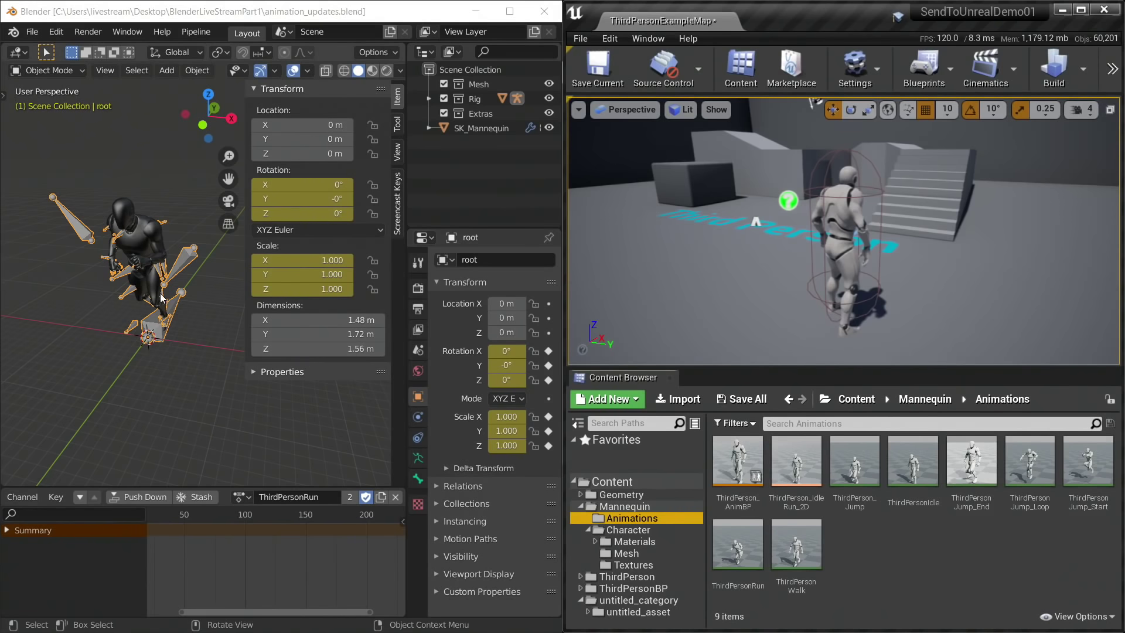
middle_click_drag(147, 287, 158, 294)
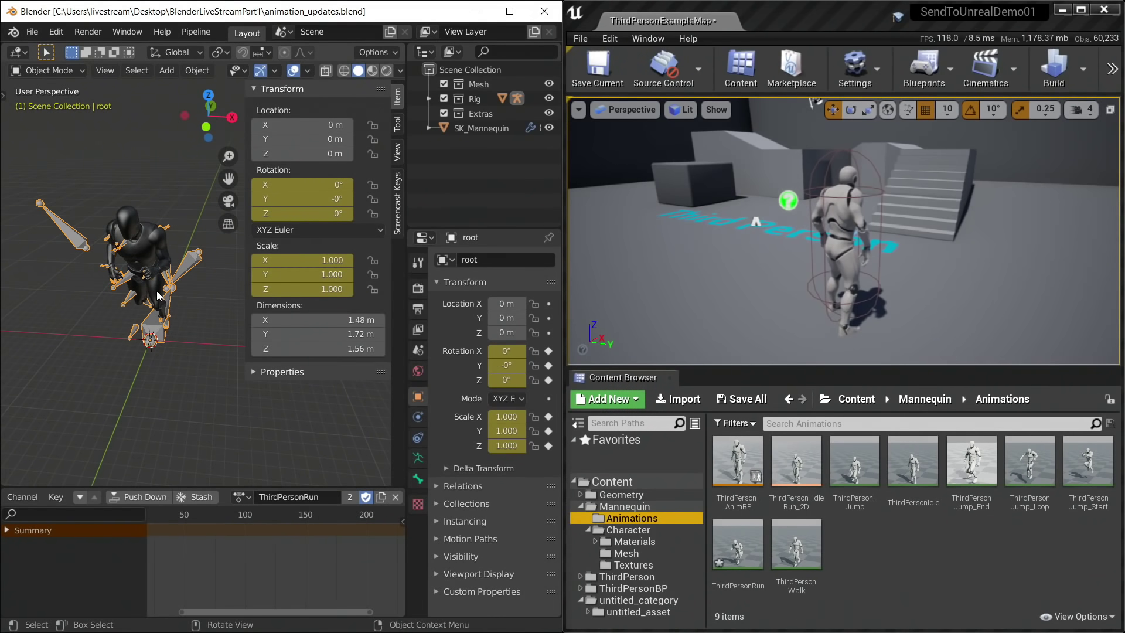
Play the Third Person level in Unreal, run the mannequin around to check its run animation, and stop the session.
left_click_drag(816, 102, 810, 108)
key("alt+p")
left_click(759, 229)
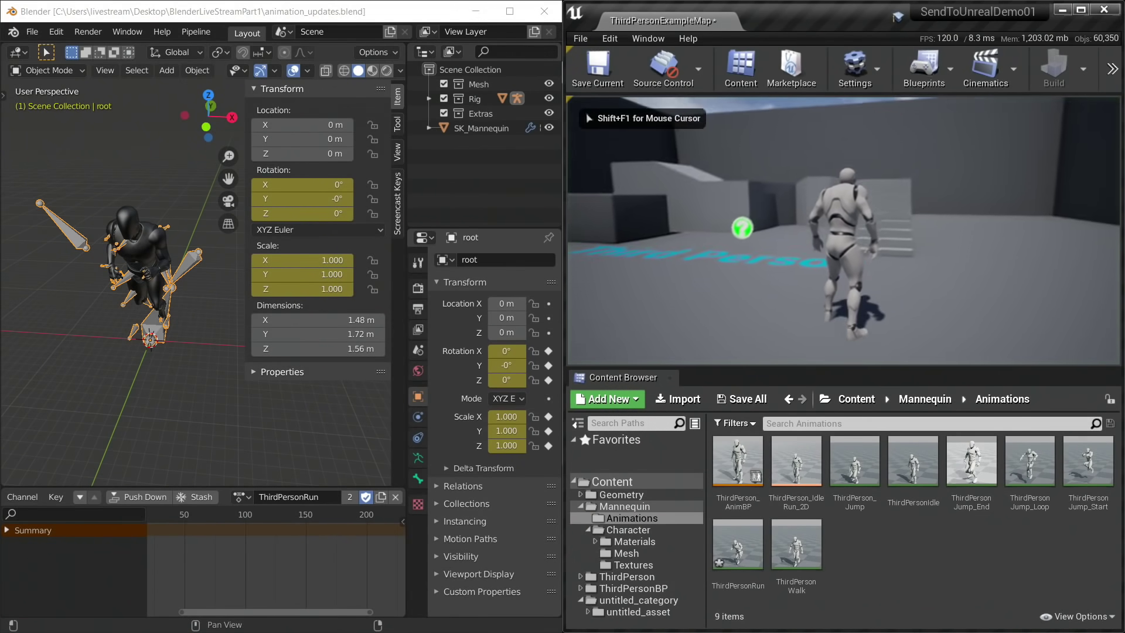
key("w")
key("d")
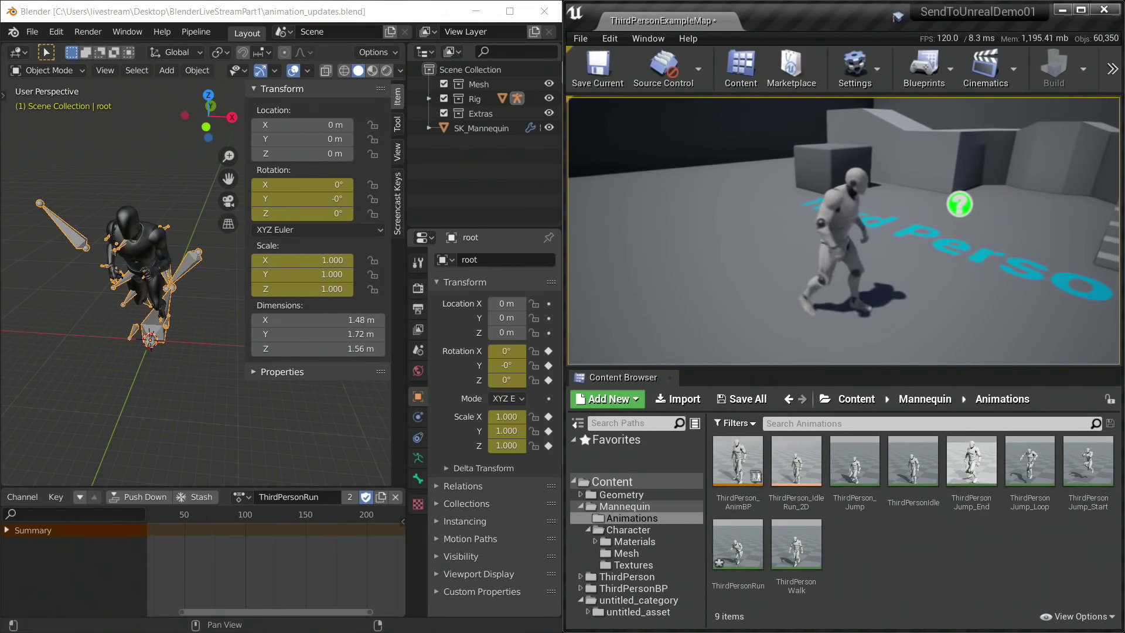
key("Escape")
Switch to Blender, put the root armature into Pose Mode, and show the mannequin from the front in wireframe.
left_click(161, 316)
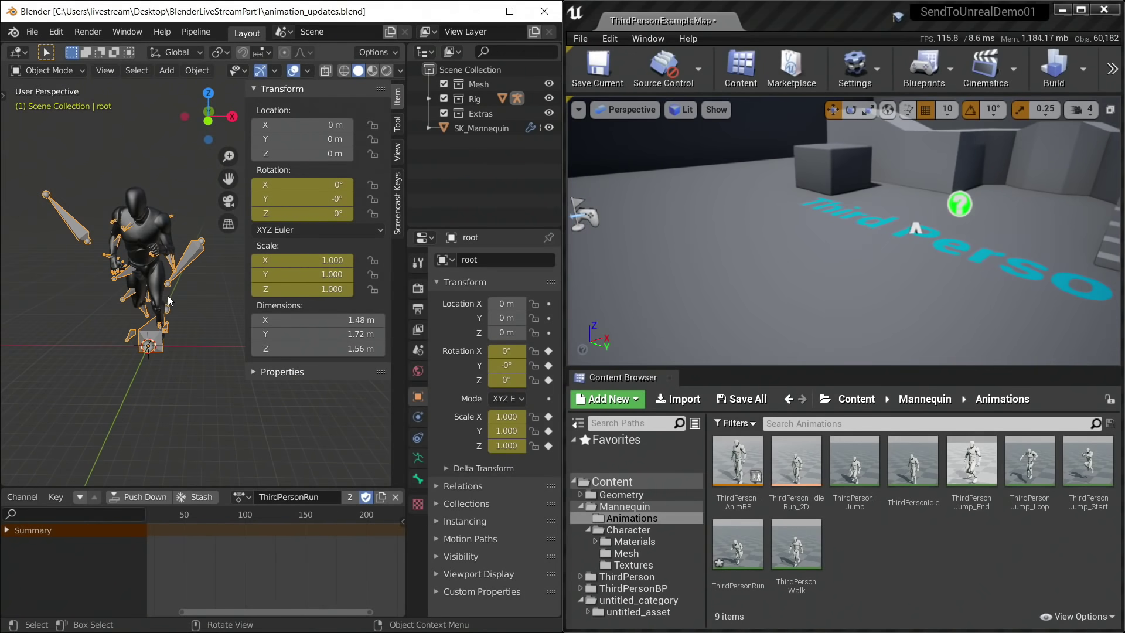
key("KP_1")
key("space")
key("Escape")
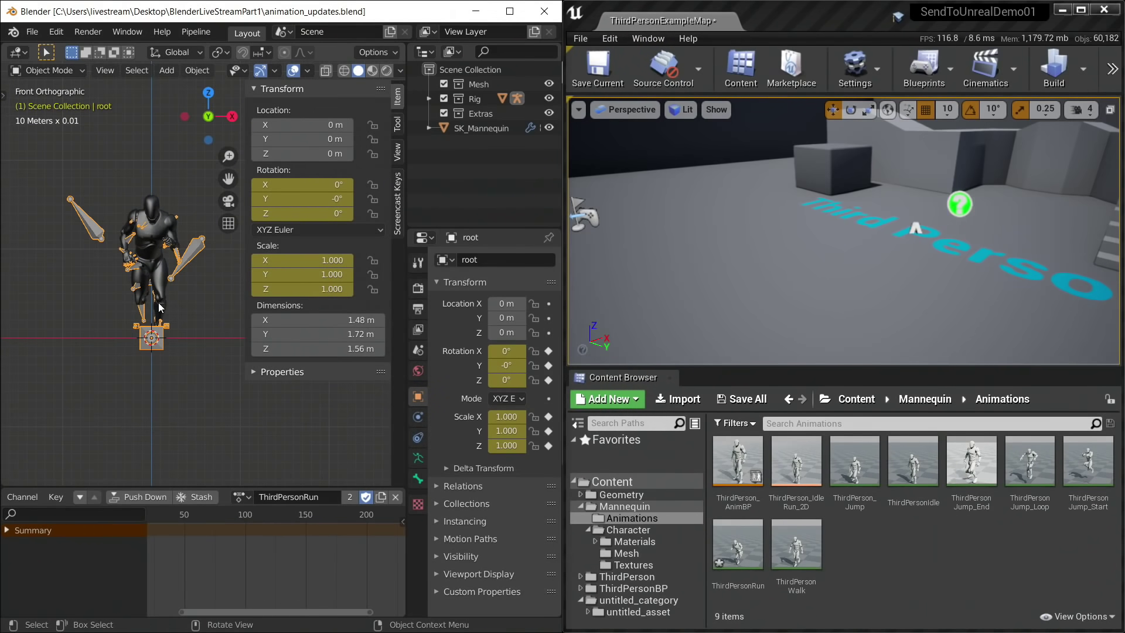
key("ctrl+space")
scroll(223, 360, "up", 5)
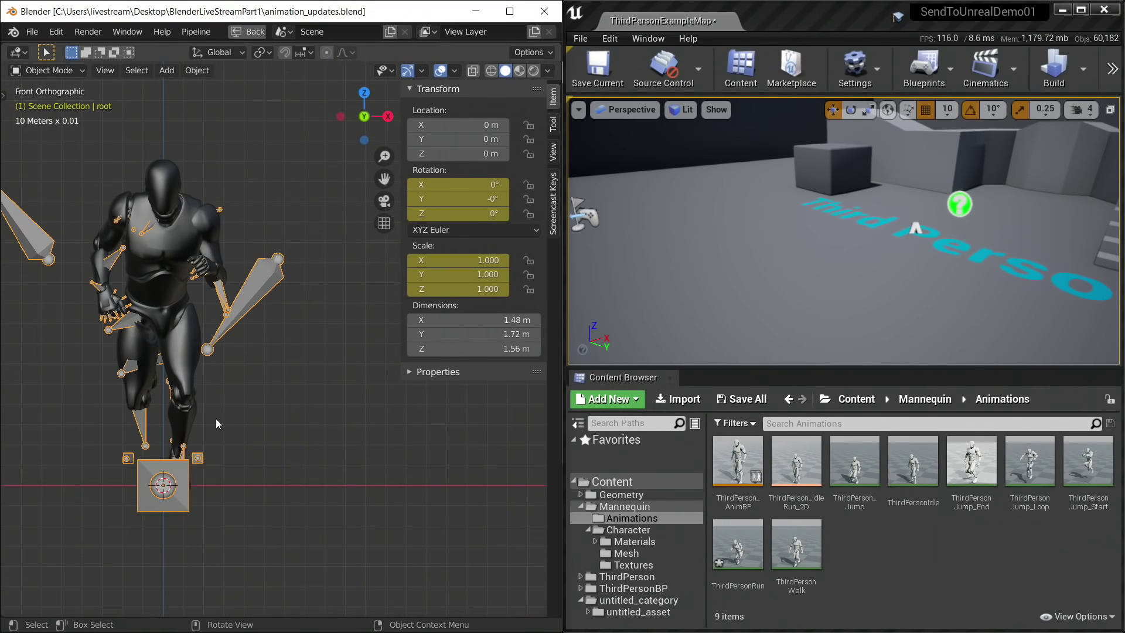
middle_click_drag(311, 403, 261, 426, "shift")
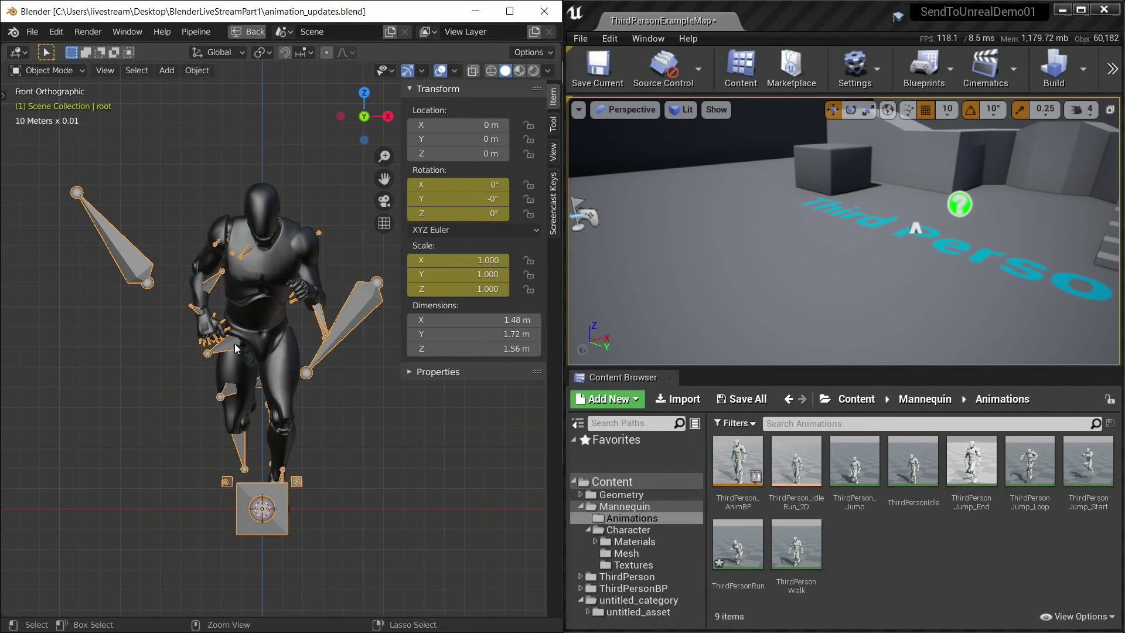
key("ctrl+Tab")
scroll(351, 300, "up", 3)
key("alt+z")
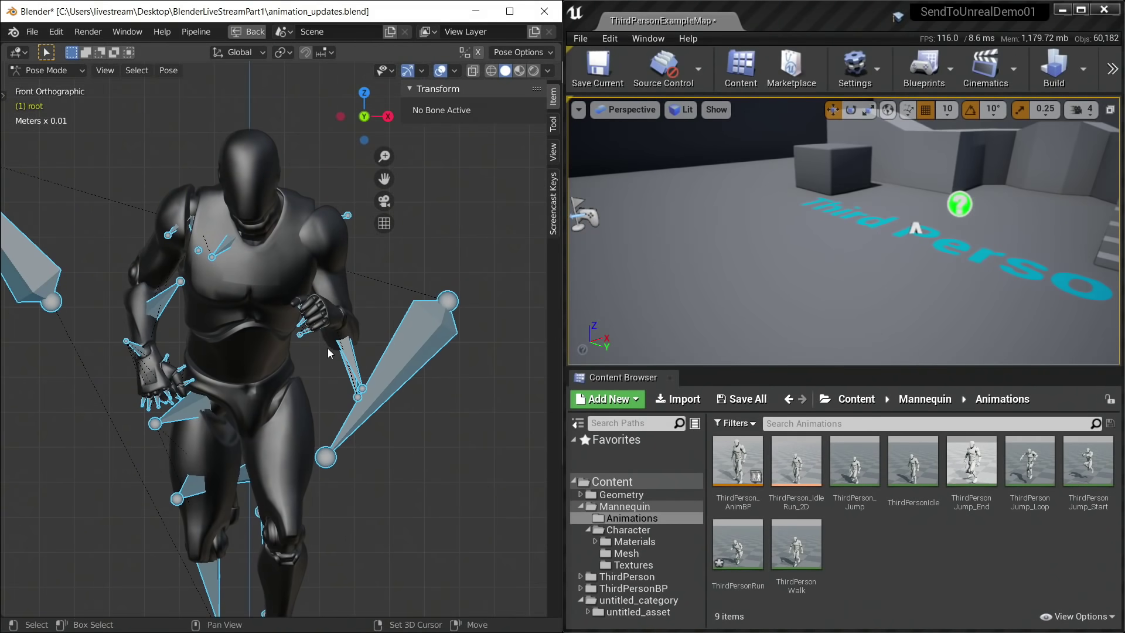
key("shift+z")
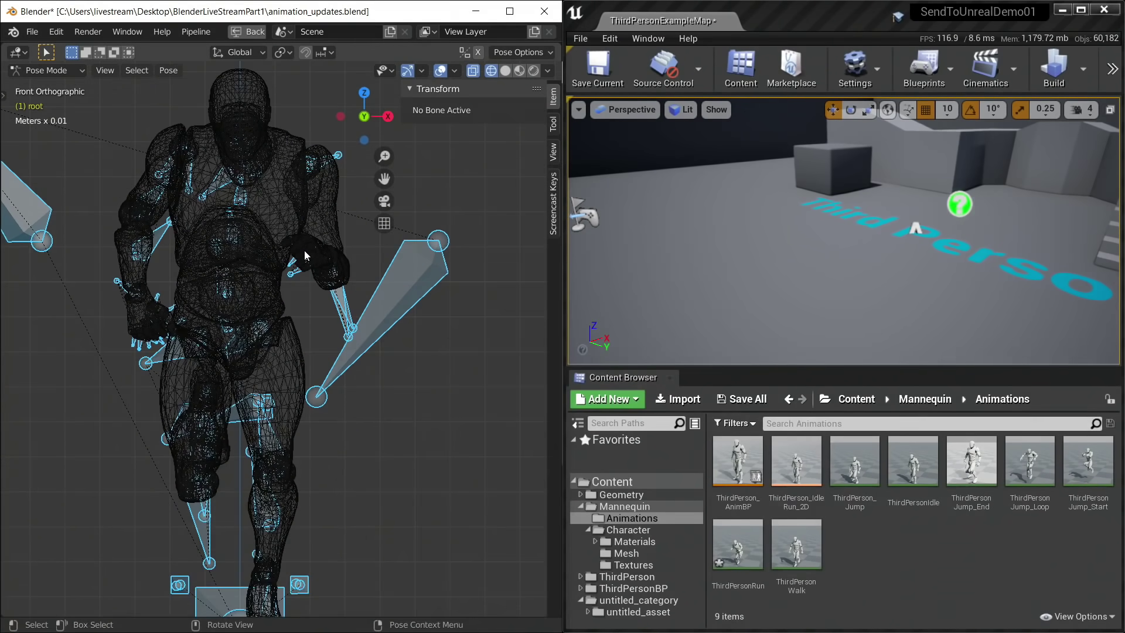
key("ctrl+space")
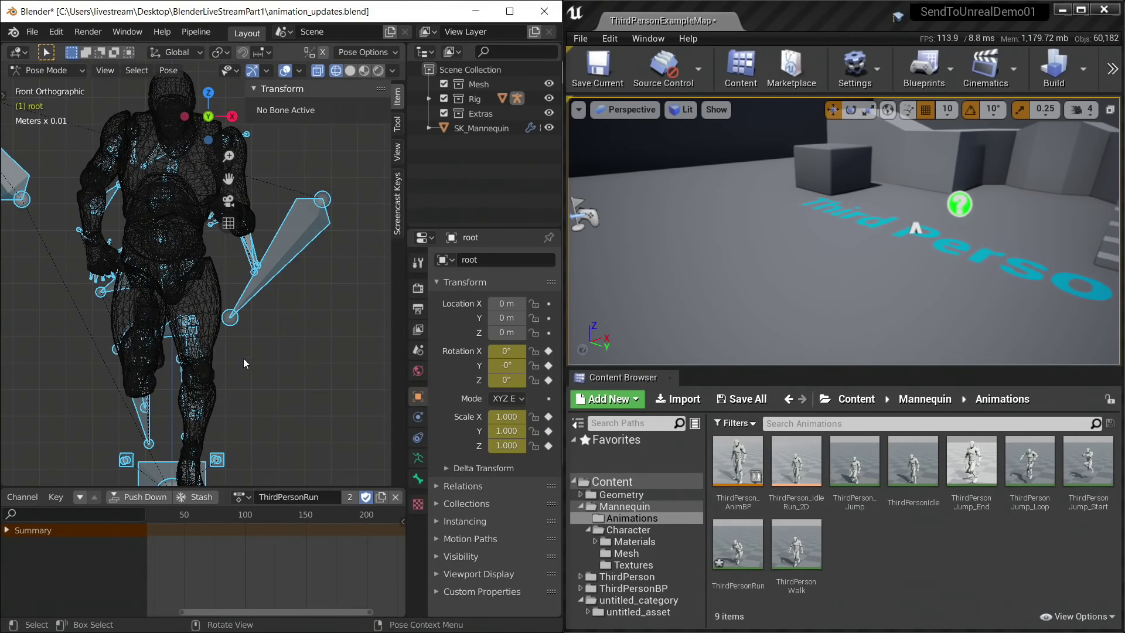
Select the upperarm_l bone, hide the viewport sidebar, and fit the bone's ThirdPersonRun keyframes in the Action Editor.
middle_click_drag(211, 293, 237, 359, "shift")
scroll(247, 300, "up", 5)
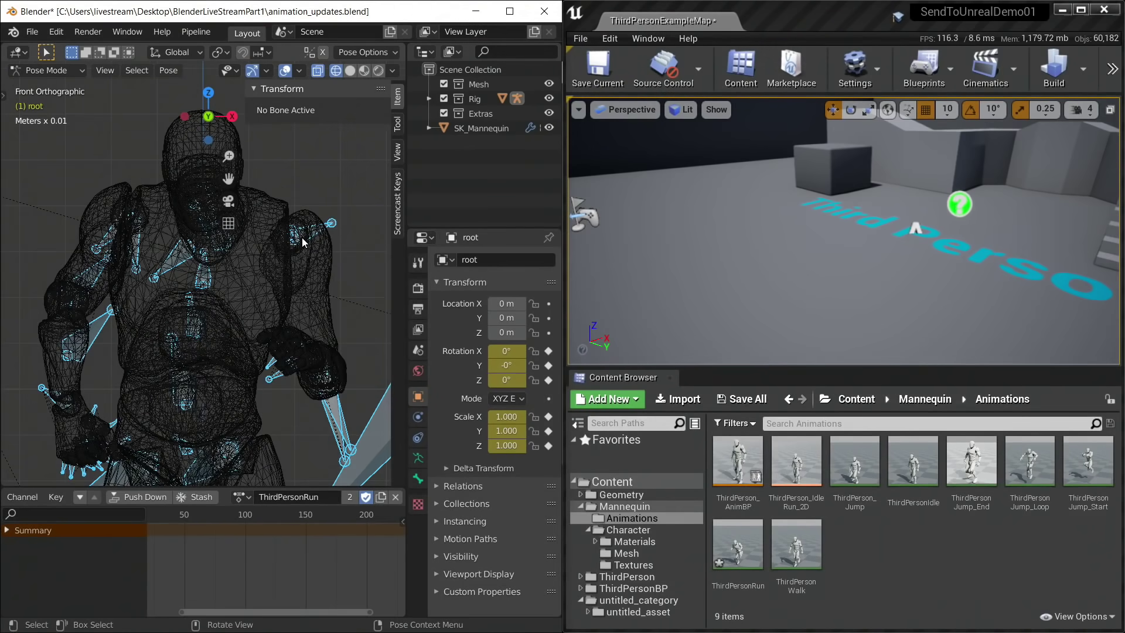
left_click(302, 241)
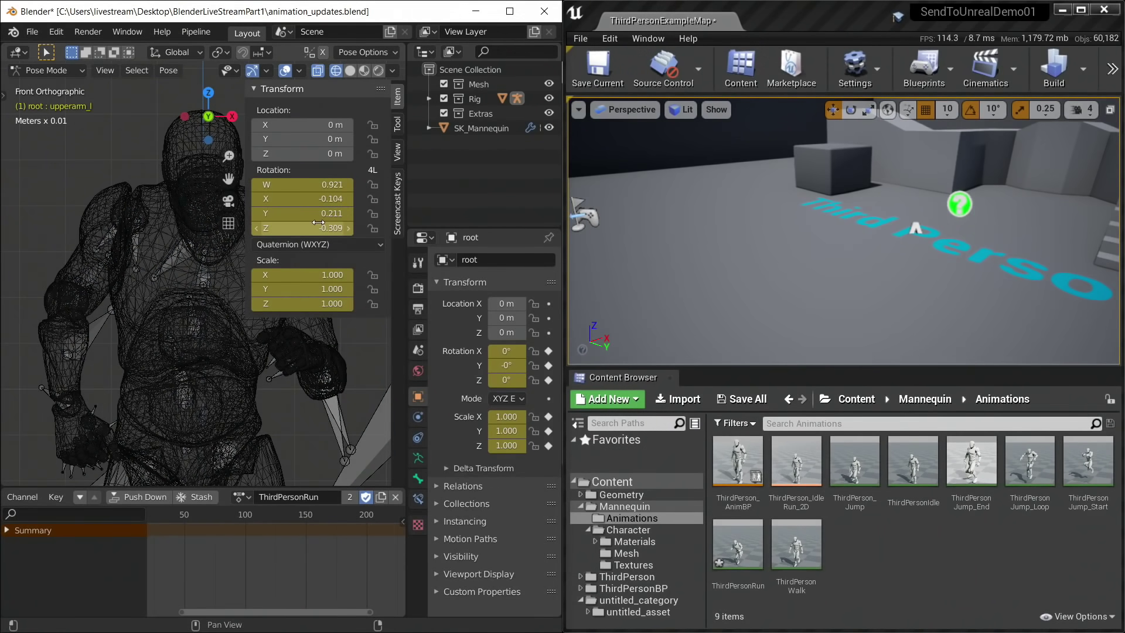
key("n")
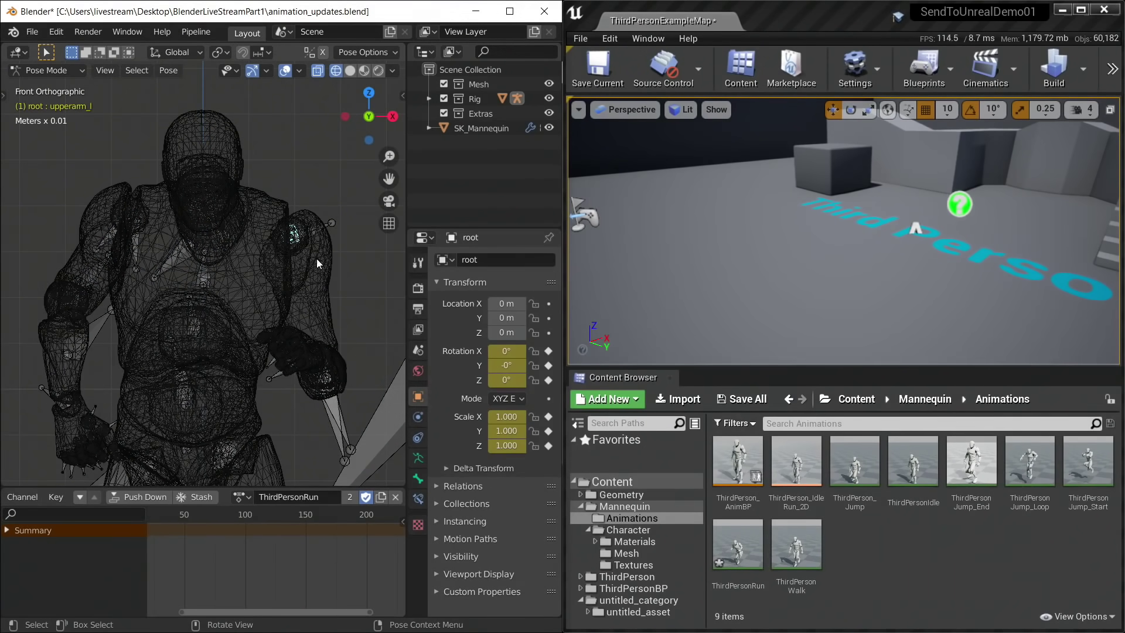
scroll(304, 287, "down", 5)
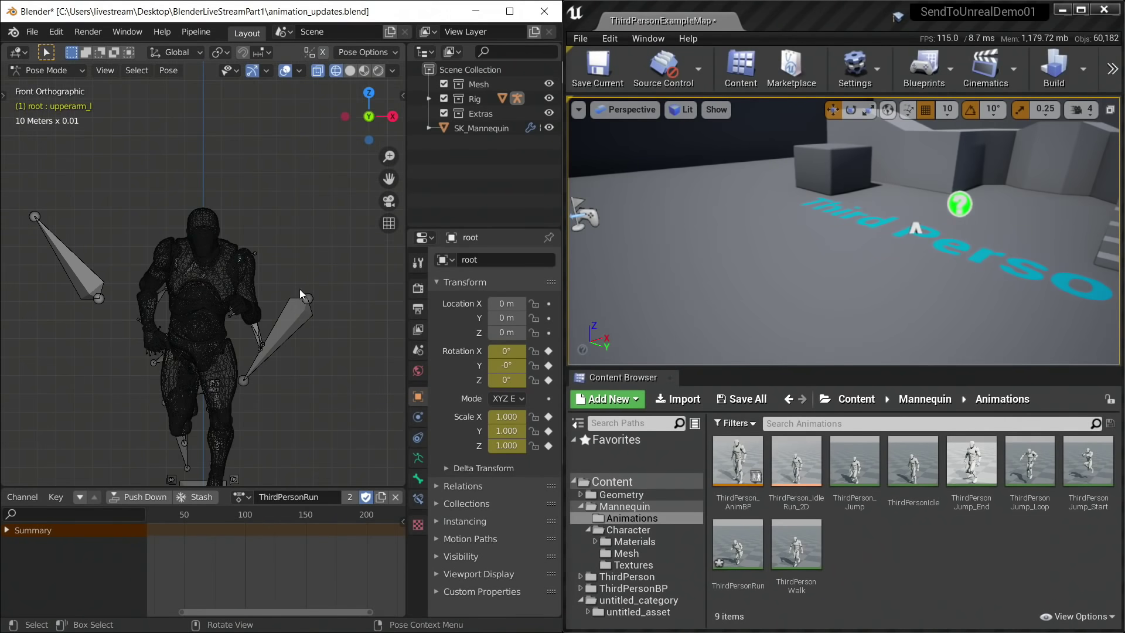
scroll(304, 286, "down", 3, "shift")
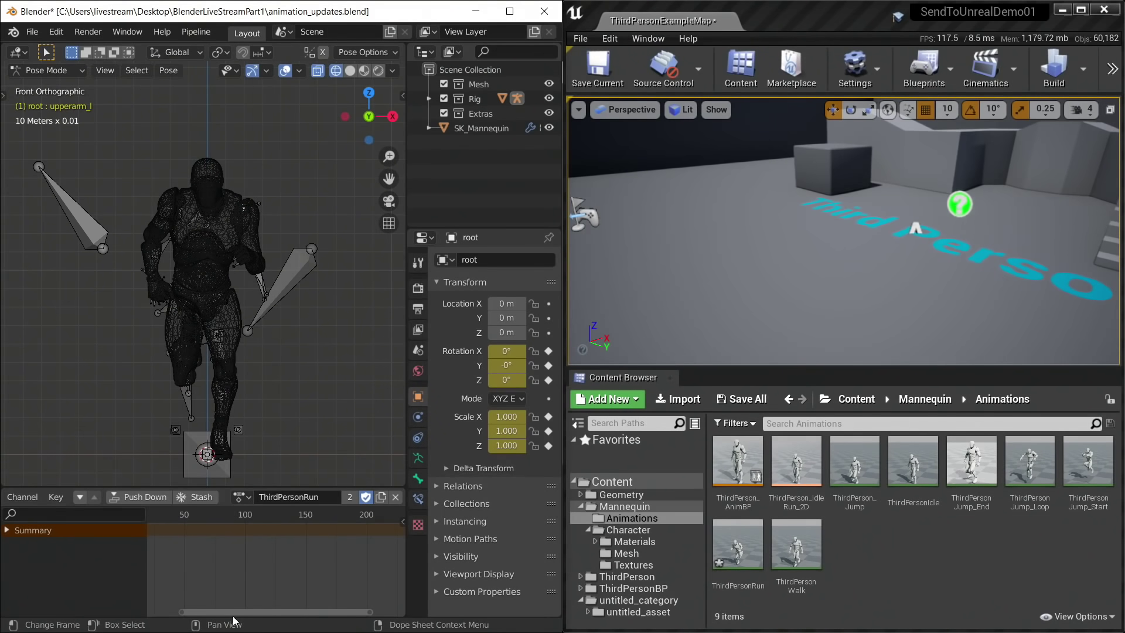
left_click_drag(233, 611, 220, 611)
scroll(190, 575, "up", 3)
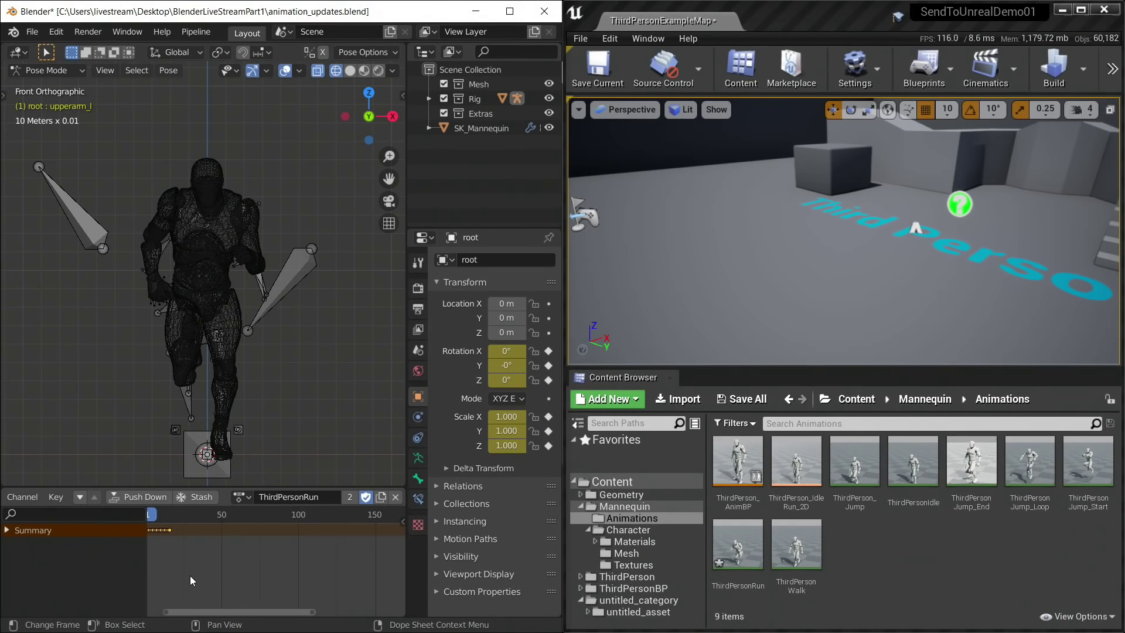
key("Home")
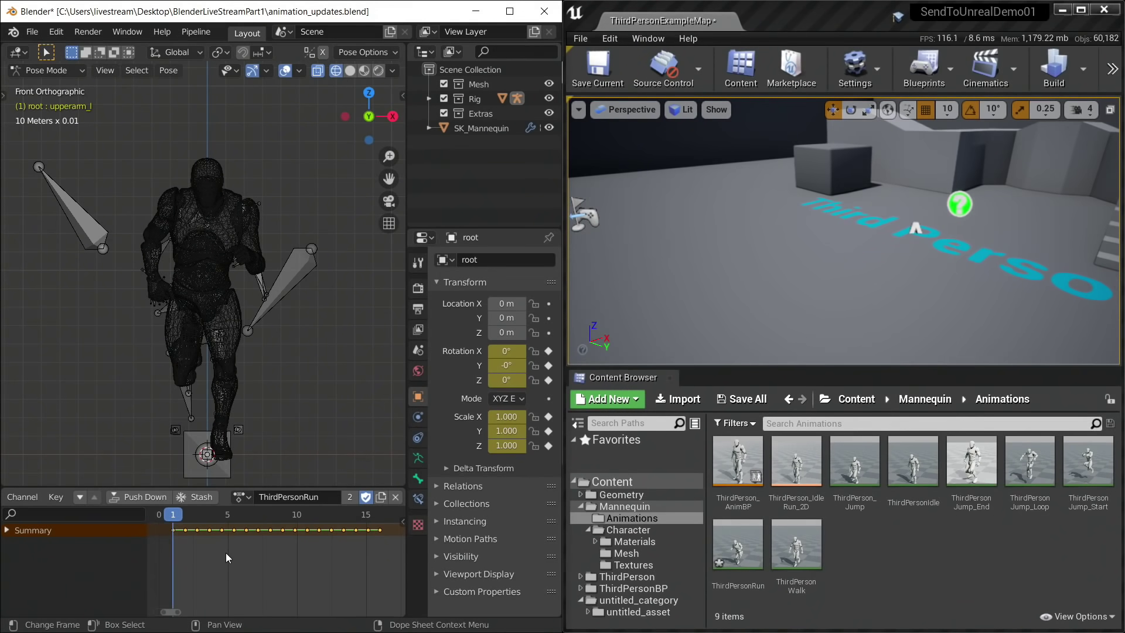
Replace upperarm_l's keyframes with a single Rotation keyframe at frame 1, with the arm rotated upward.
key("x")
left_click(318, 541)
key("r")
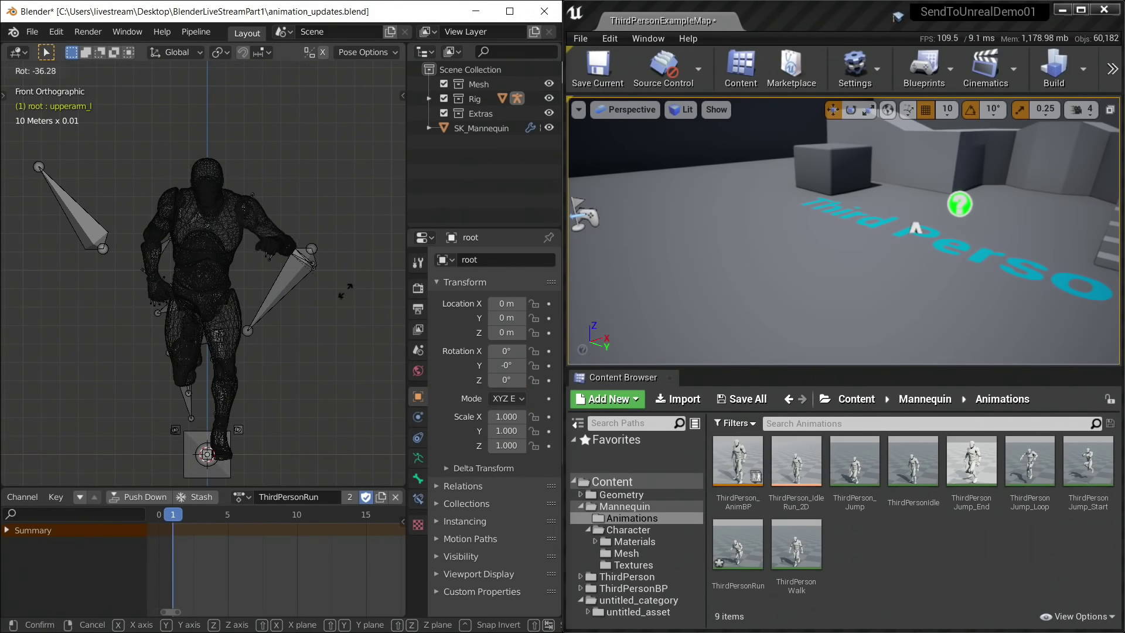
left_click(329, 133)
key("i")
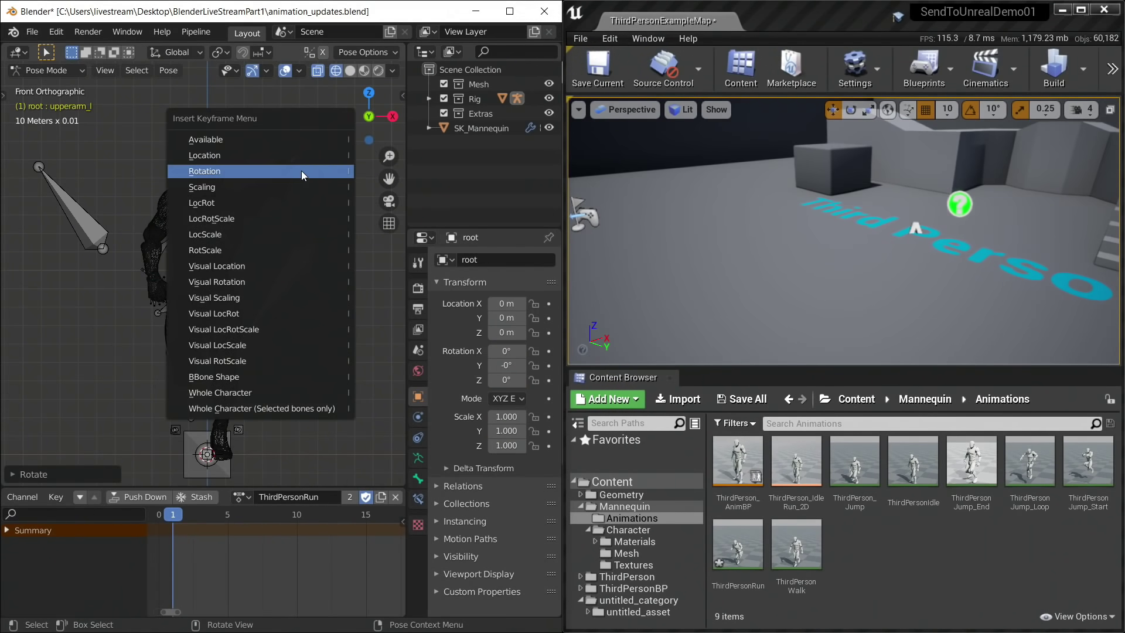
left_click(286, 171)
Select upperarm_r, delete its keyframes, rotate the arm up about 99°, and insert a Rotation keyframe at frame 1.
scroll(192, 220, "up", 4)
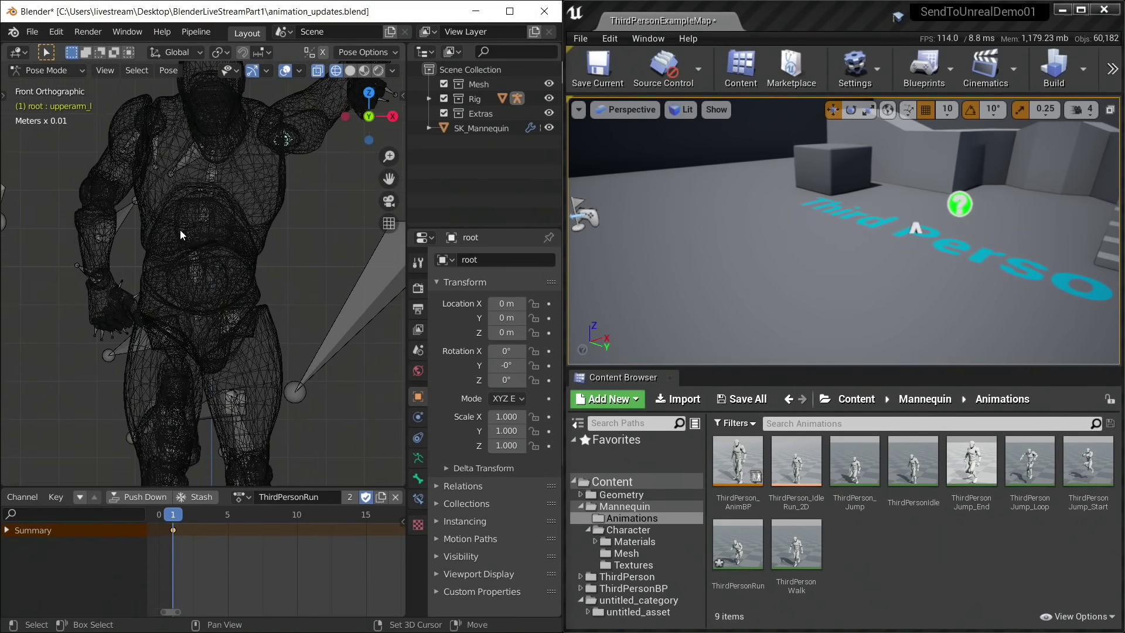
middle_click_drag(256, 262, 244, 329, "shift")
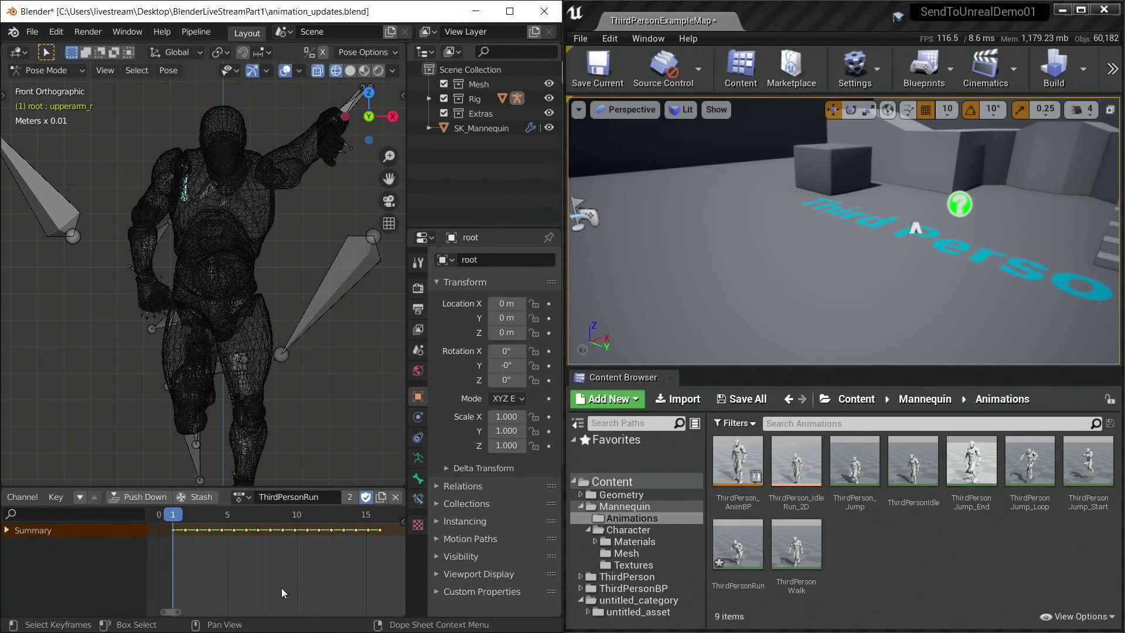
key("x")
left_click(282, 588)
scroll(206, 254, "down", 3)
key("r")
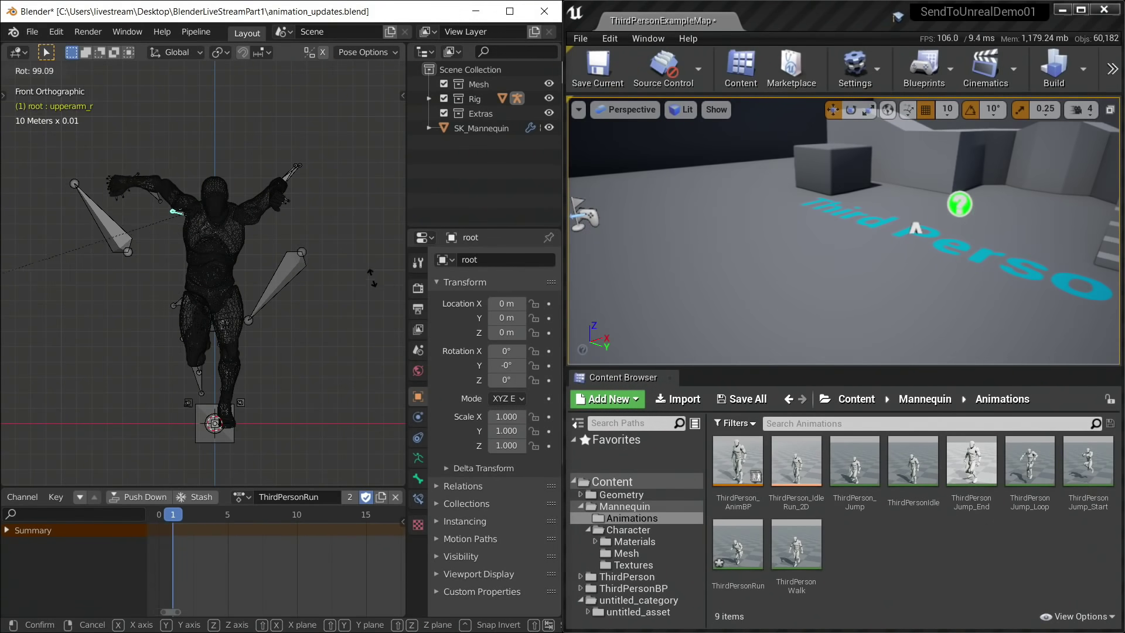
left_click(368, 258)
key("i")
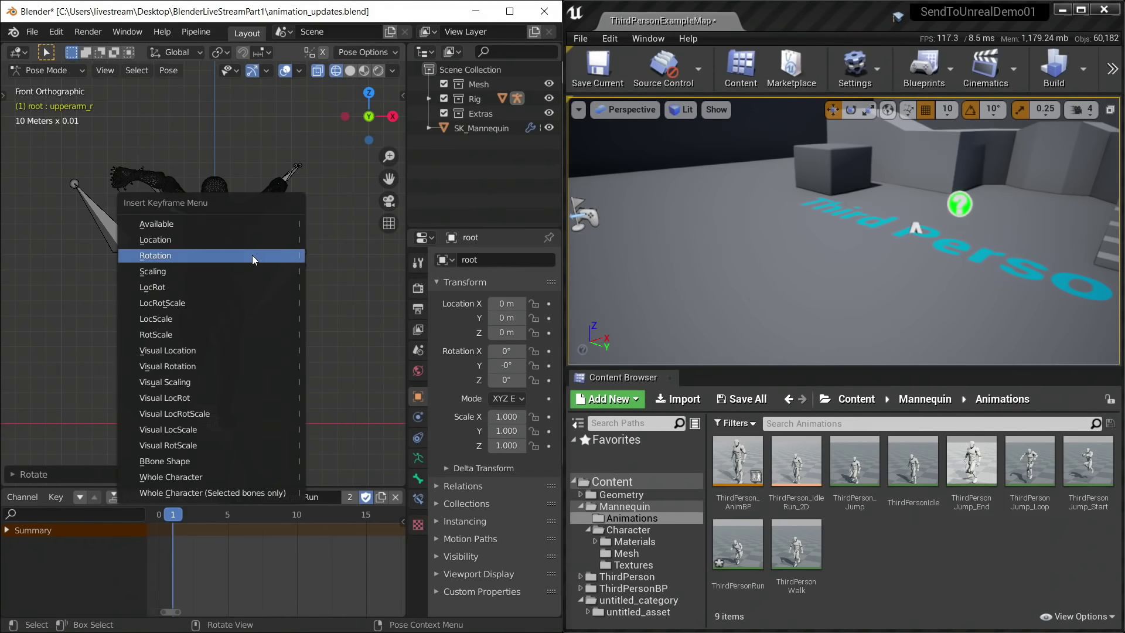
left_click(252, 255)
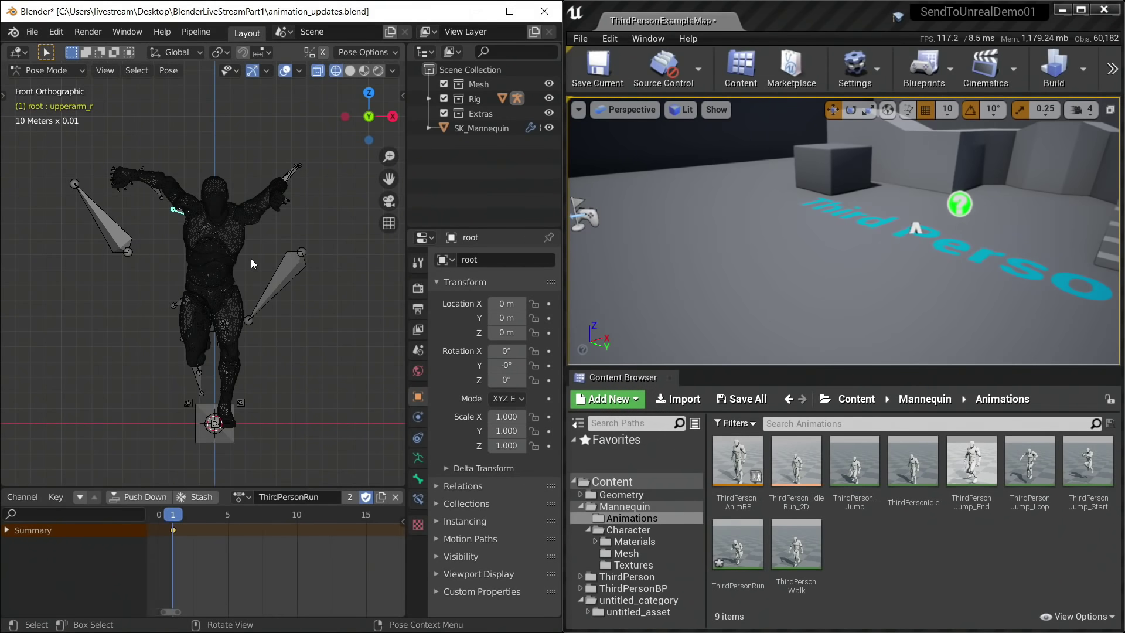
Move the timeline to frame 9 and view the raised-arm pose in perspective with solid shading.
left_click_drag(177, 519, 284, 511)
mouse_move(271, 358)
middle_mouse_down()
mouse_move(264, 336)
mouse_move(241, 342)
mouse_move(249, 319)
middle_mouse_up()
key("shift+z")
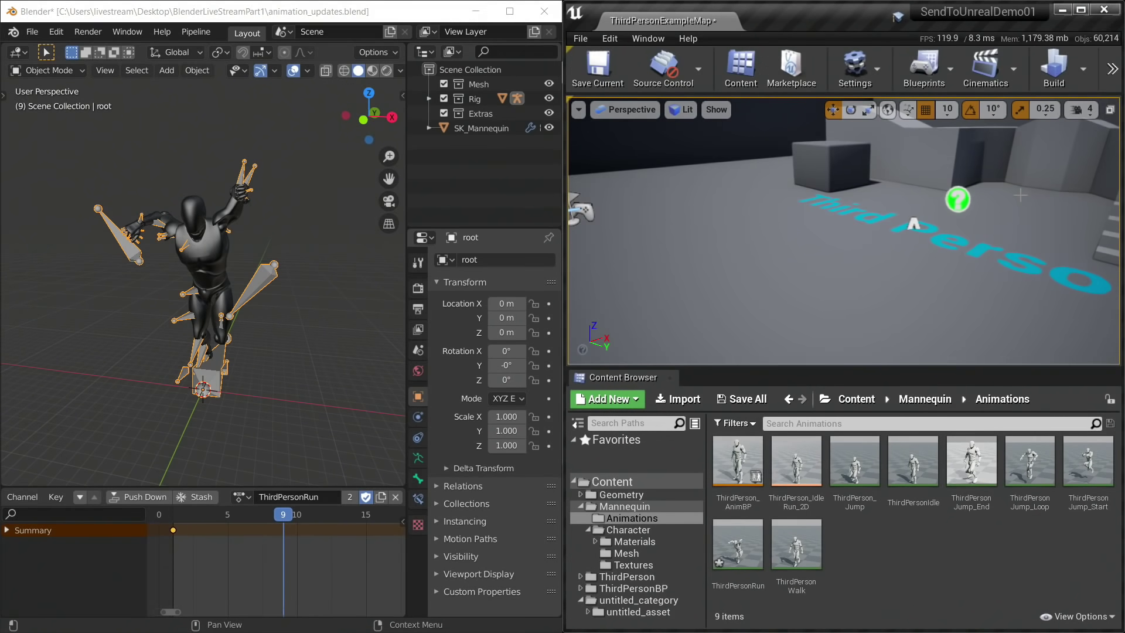
Play the Unreal level and run the mannequin in several directions to check the updated ThirdPersonRun animation.
key("alt+p")
key("w")
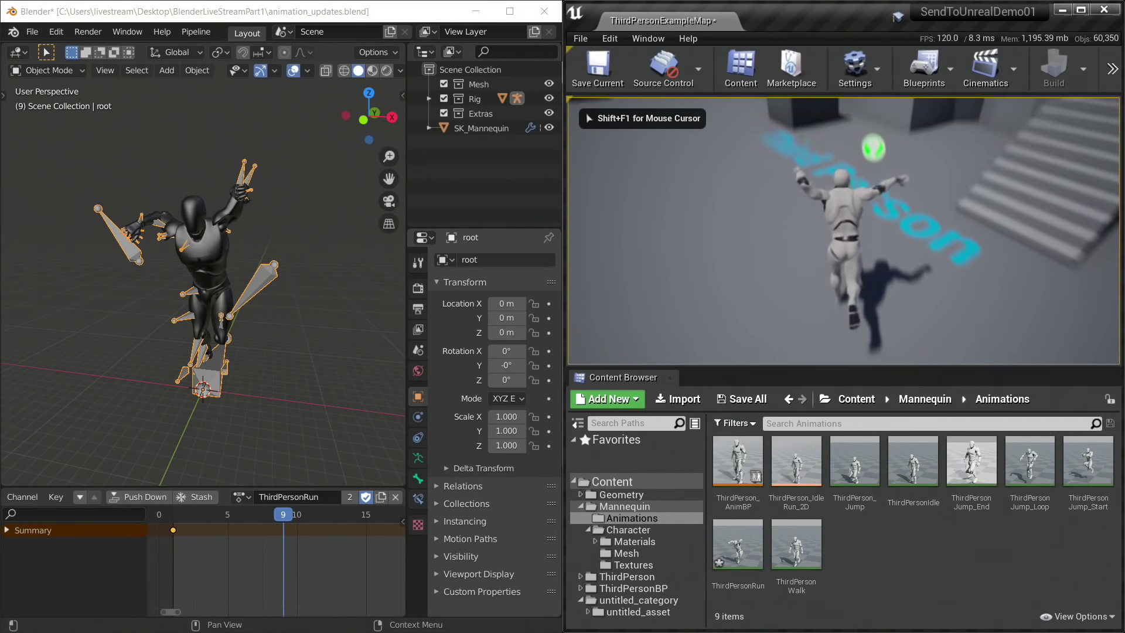
key("s")
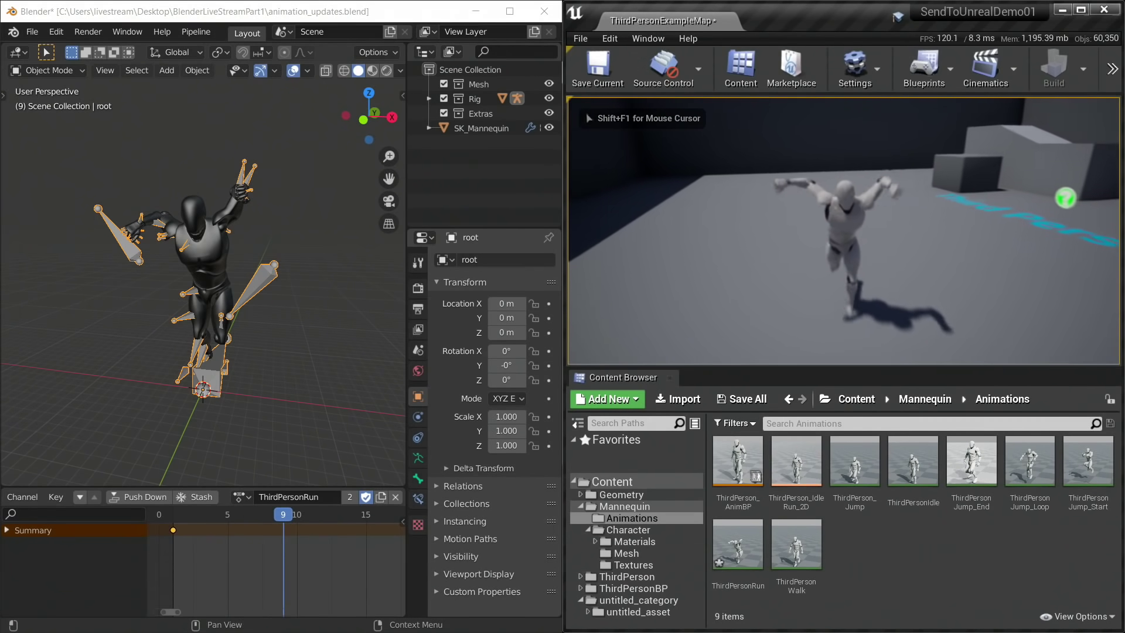
key("w")
key("d")
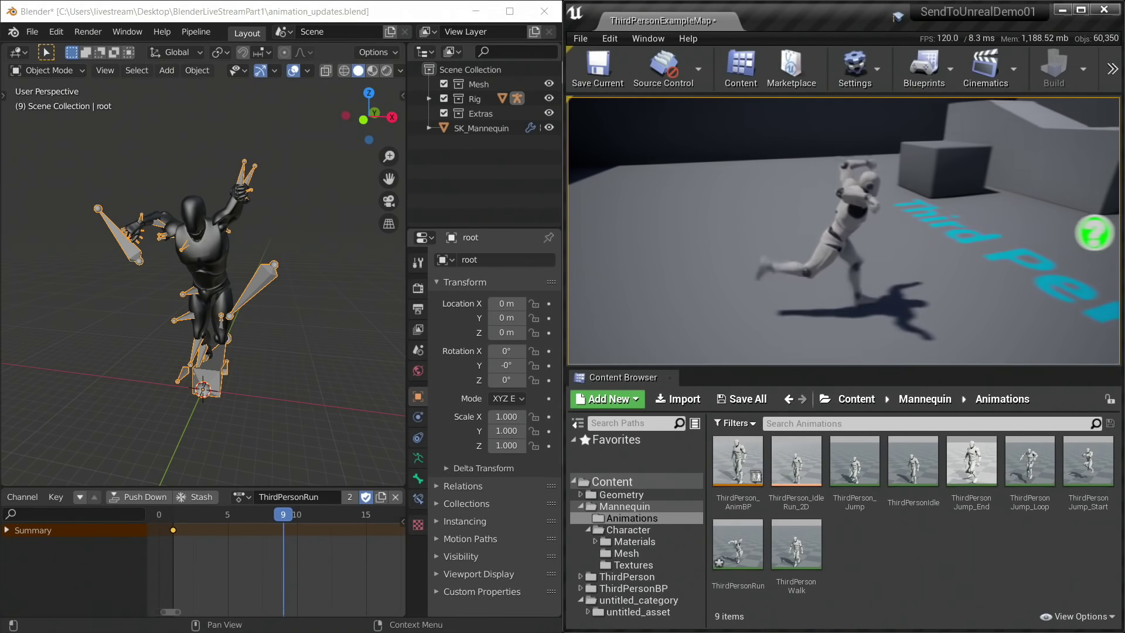
key("w")
key("space")
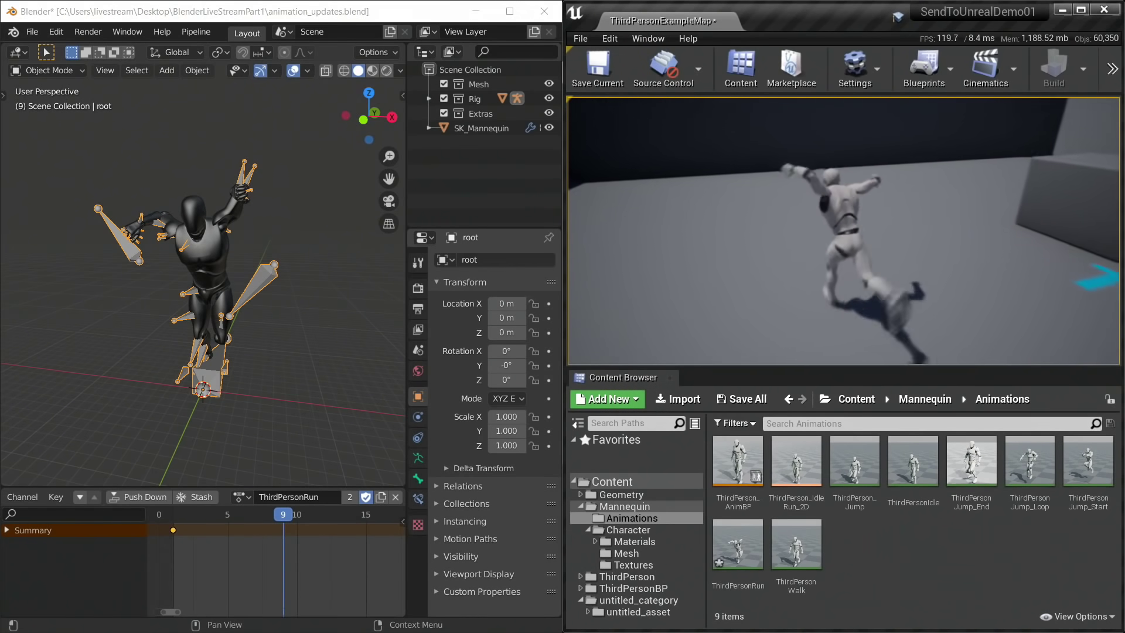
key("a")
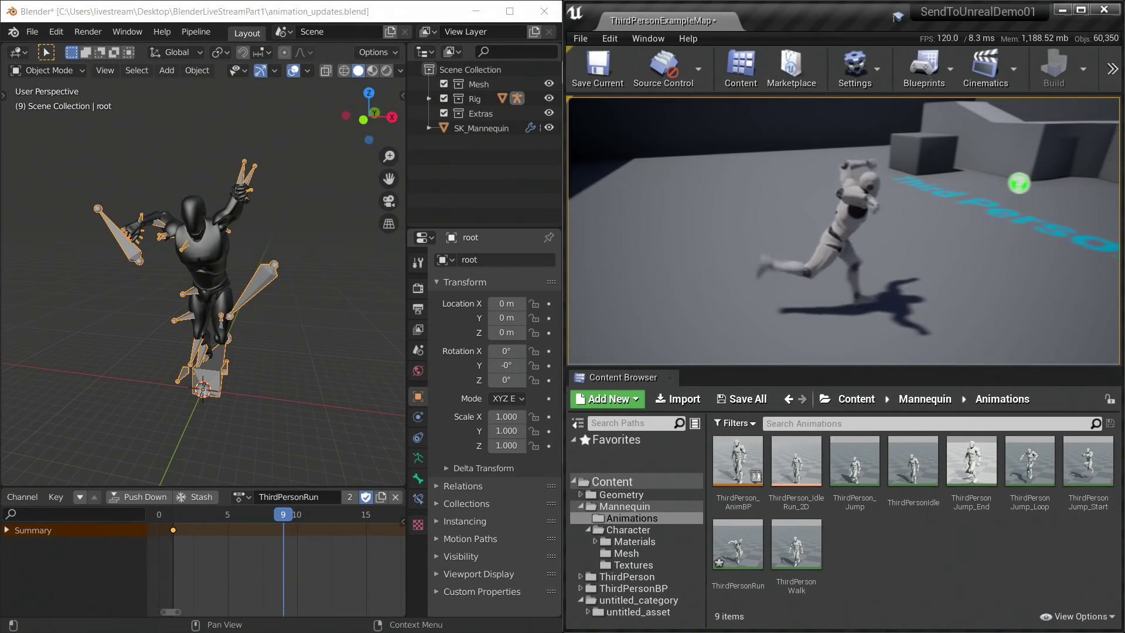
key("d")
key("w")
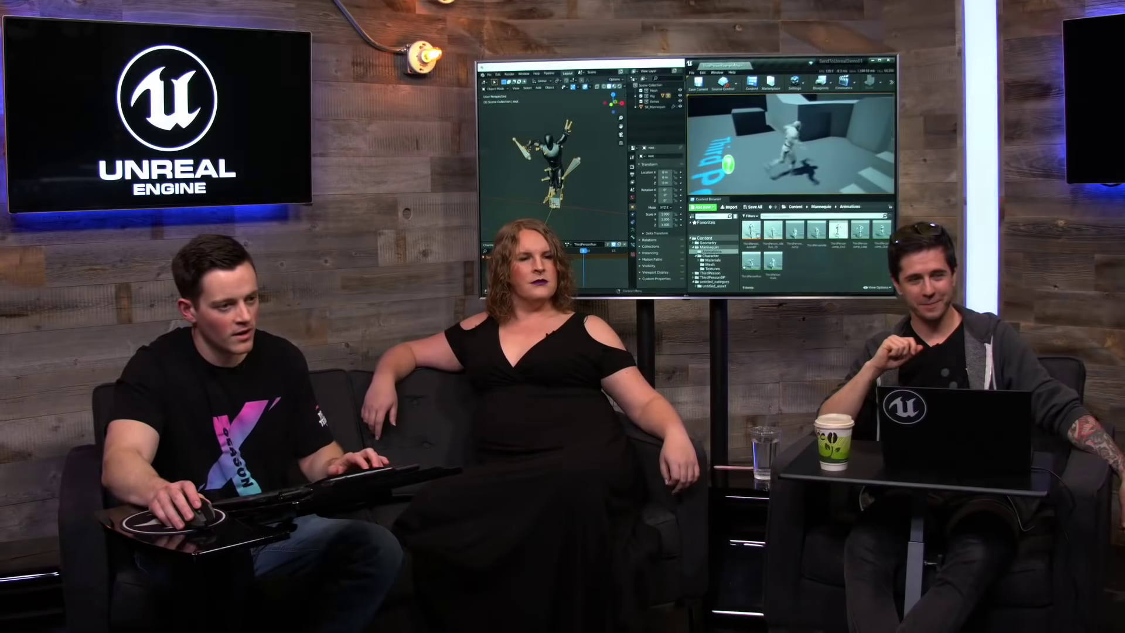
key("s")
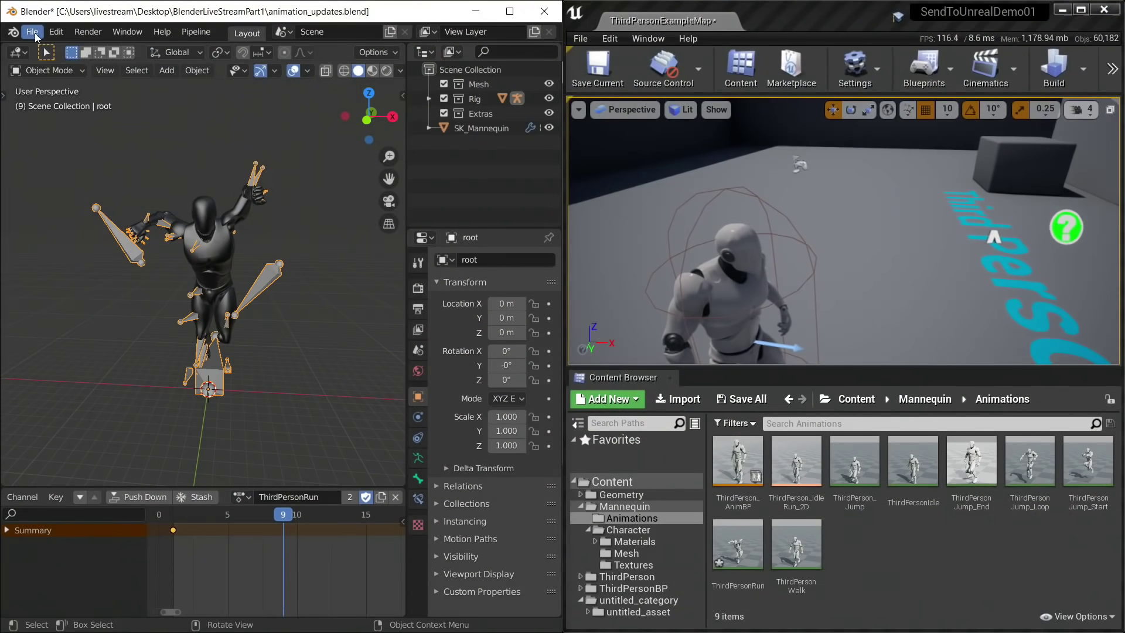
Start a new default Blender scene, discarding the unsaved changes to animation_updates.
left_click(31, 32)
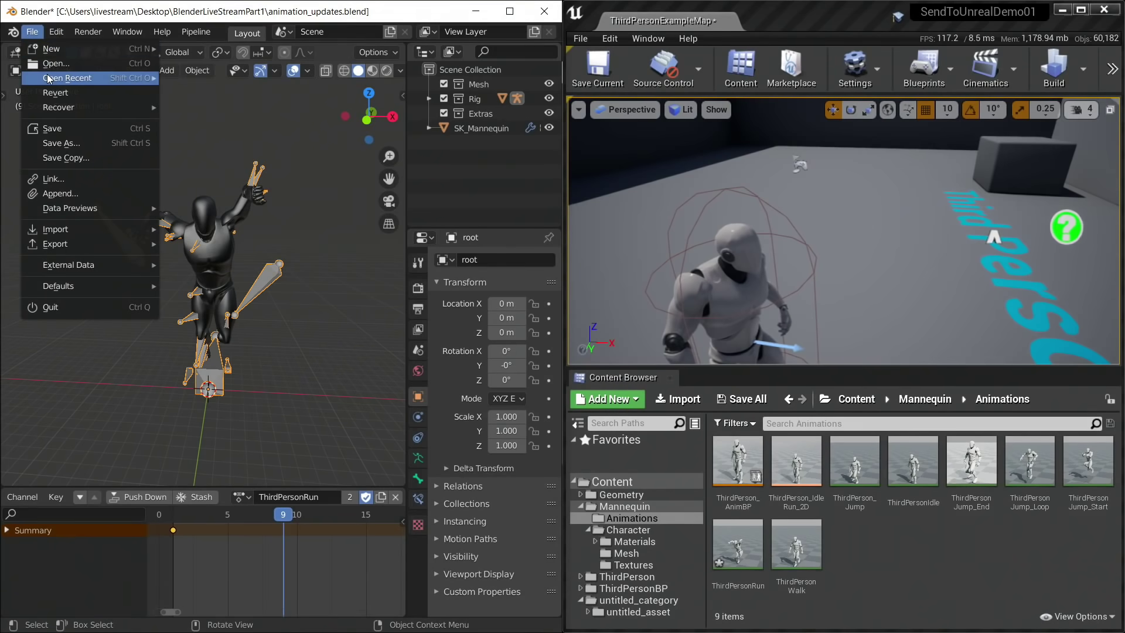
mouse_move(48, 78)
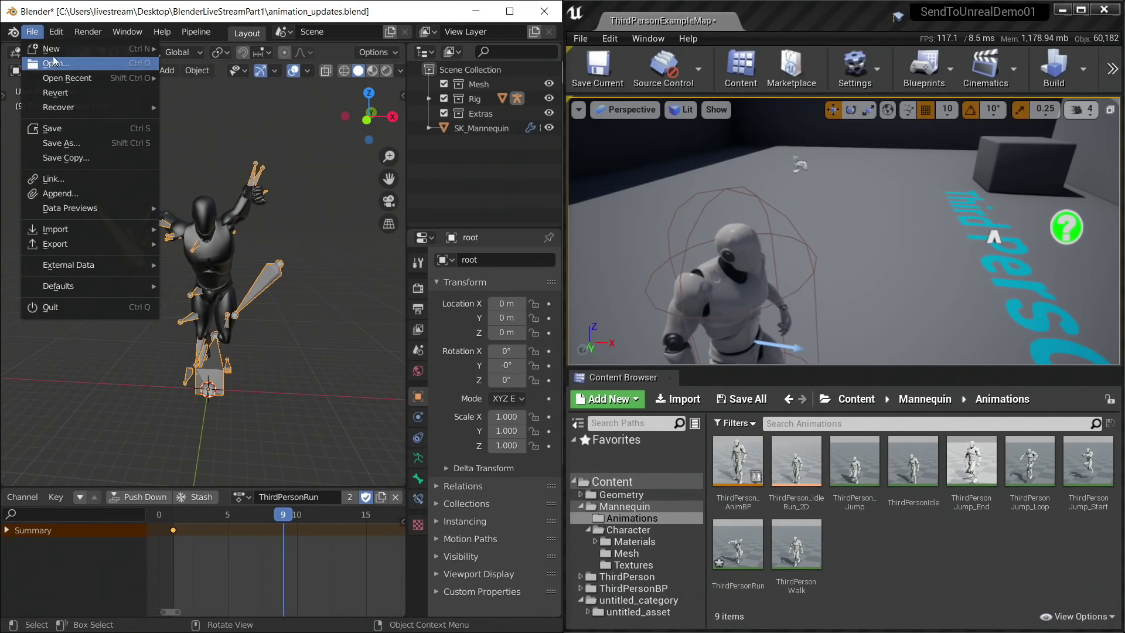
mouse_move(52, 49)
left_click(190, 50)
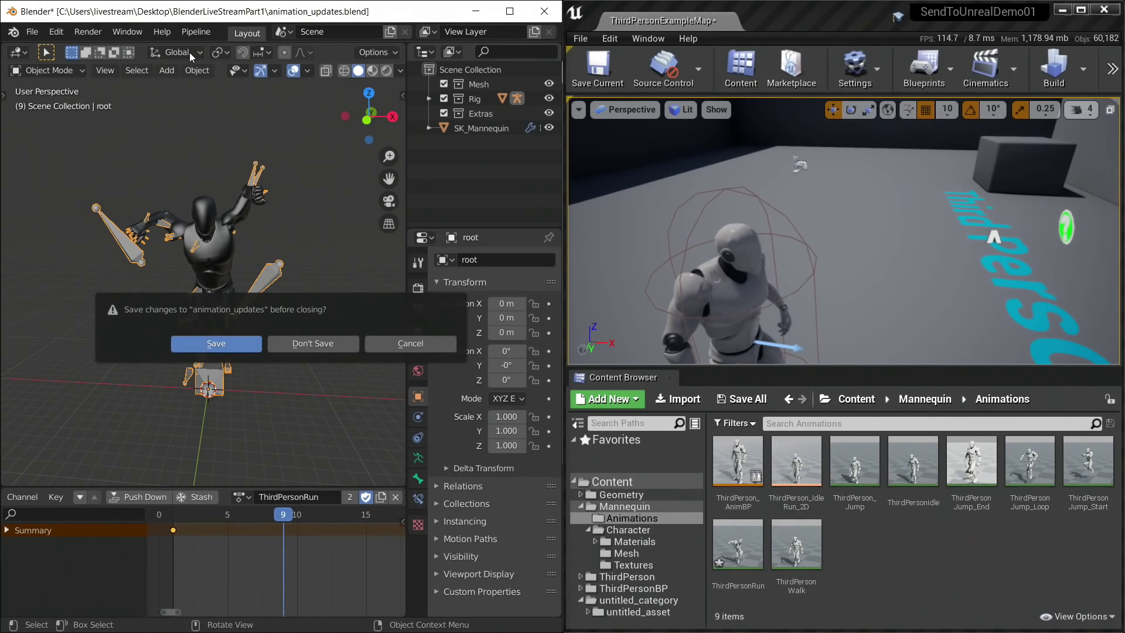
left_click(304, 343)
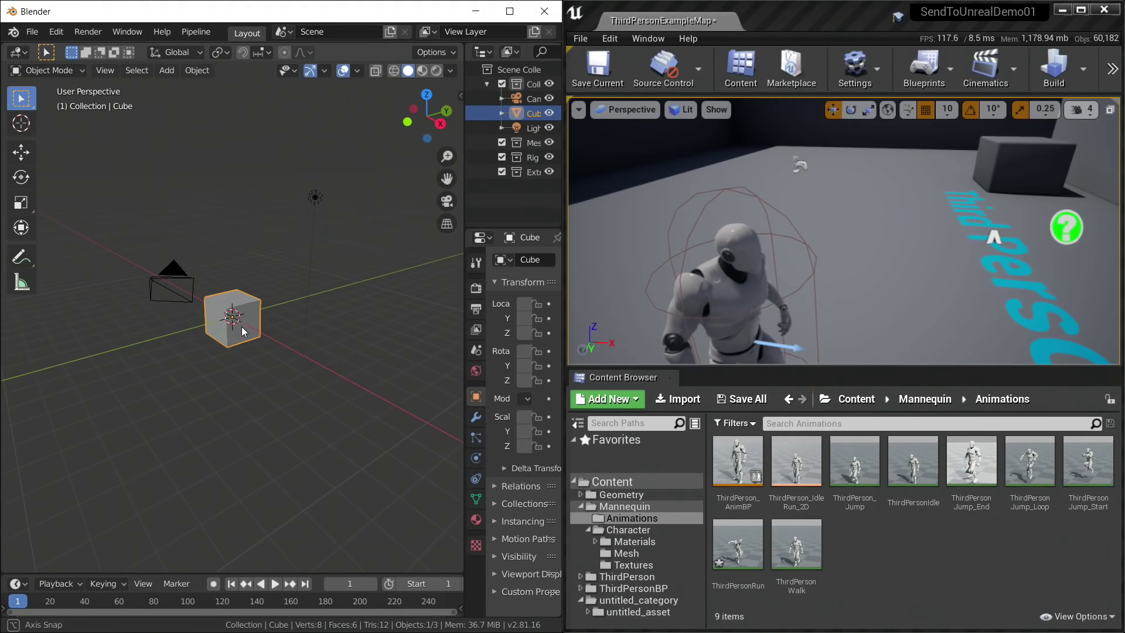
Delete the default camera, cube and light from the scene.
left_click(187, 270)
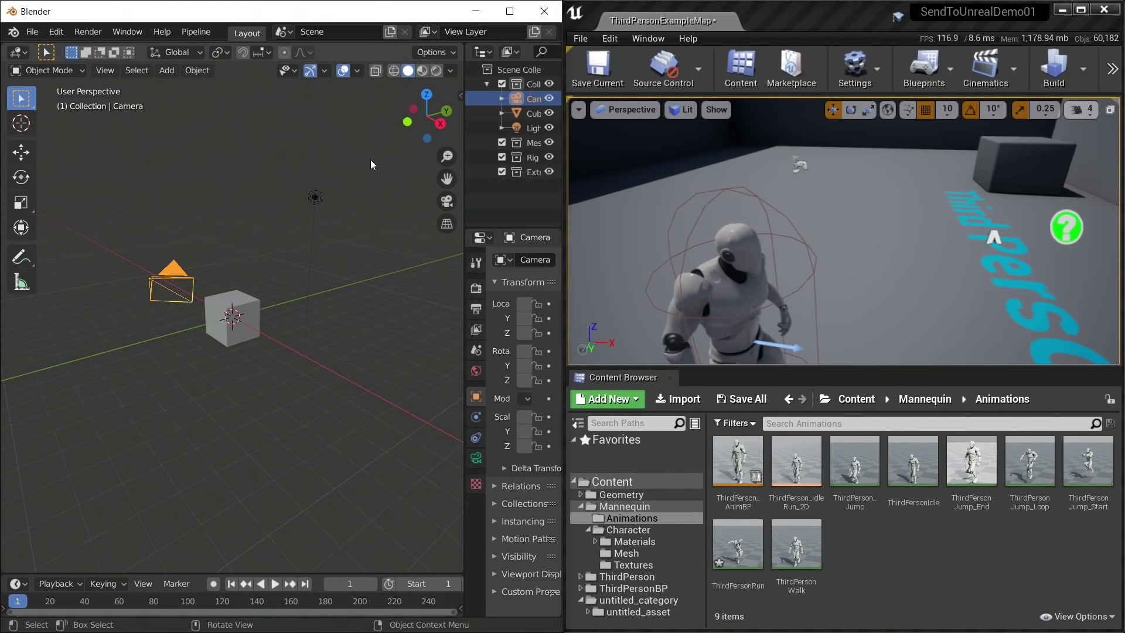
key("a")
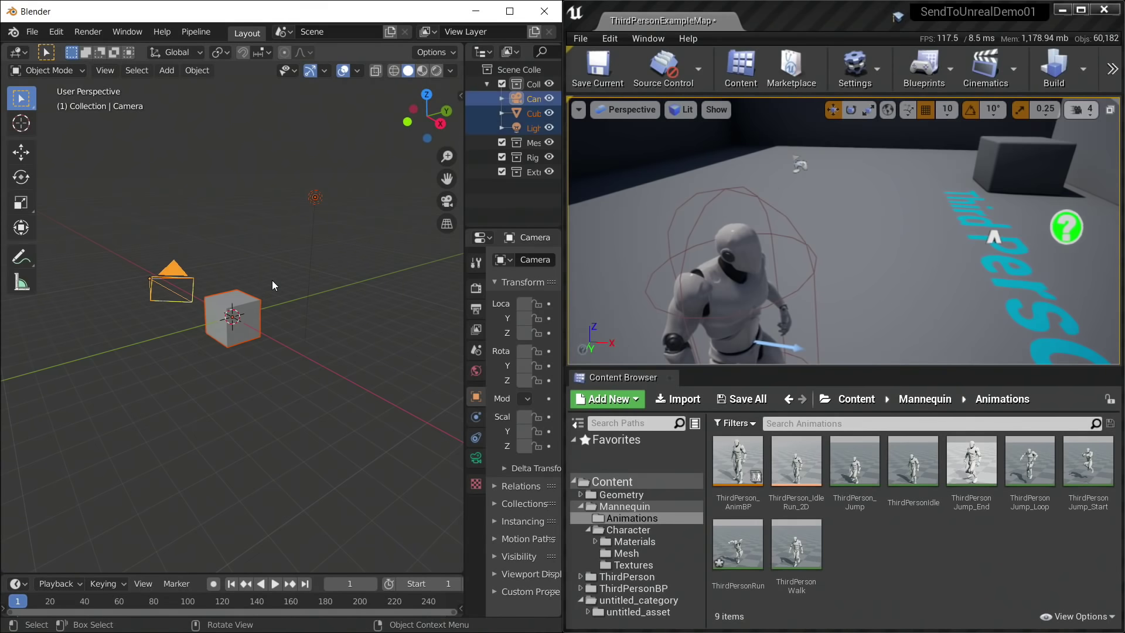
key("Delete")
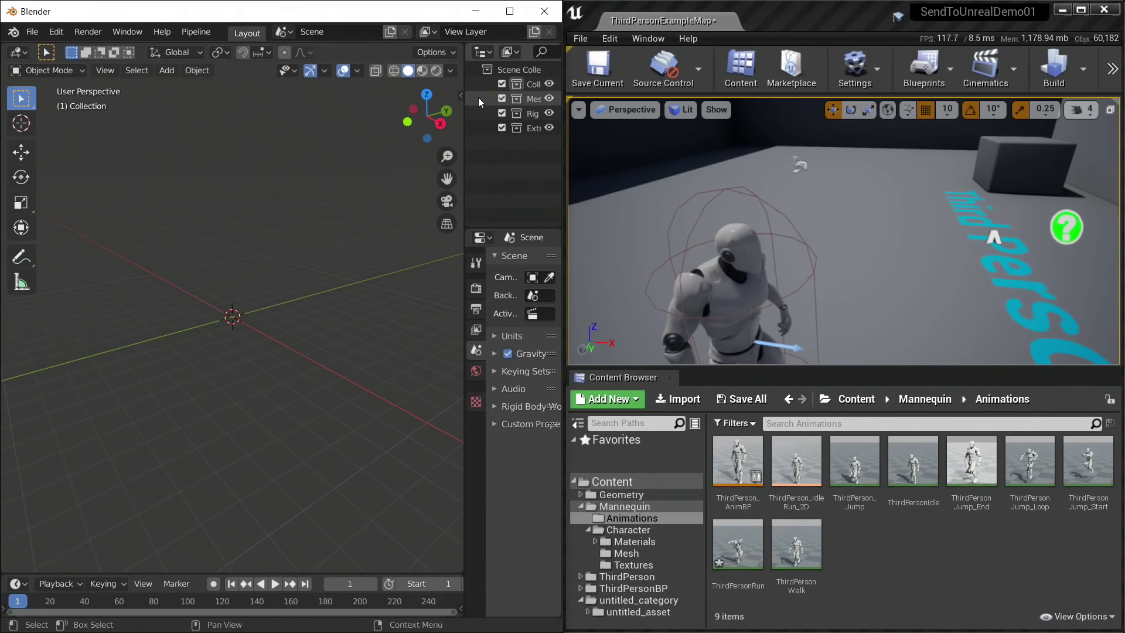
Hide the viewport toolbar and sidebar, and widen the outliner and properties area for full collection names.
left_click_drag(461, 96, 426, 101)
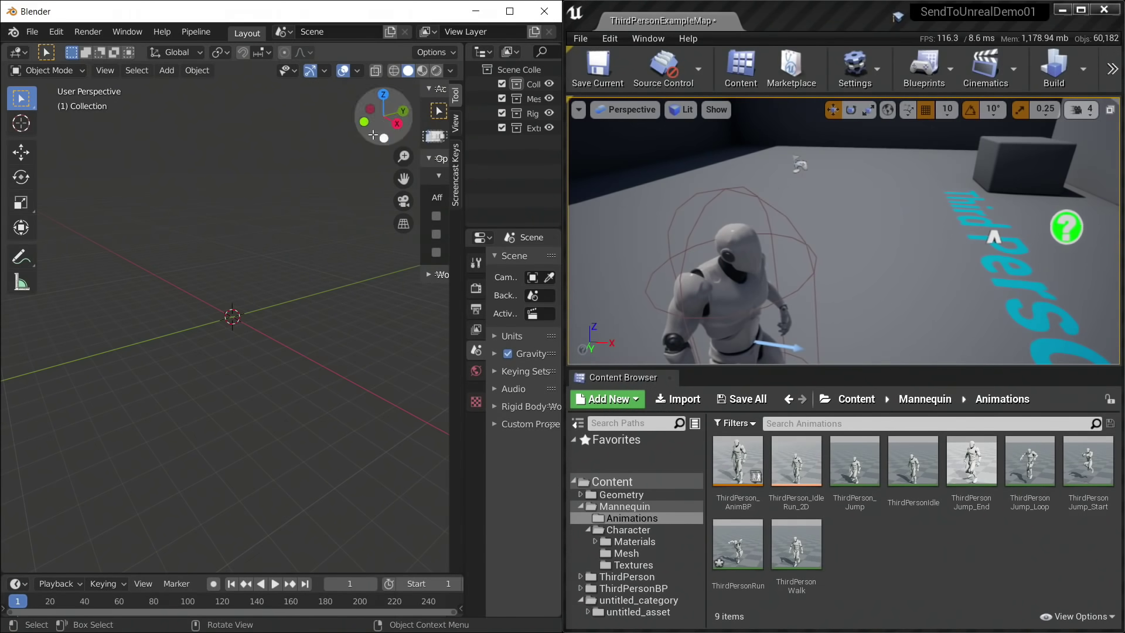
key("n")
key("t")
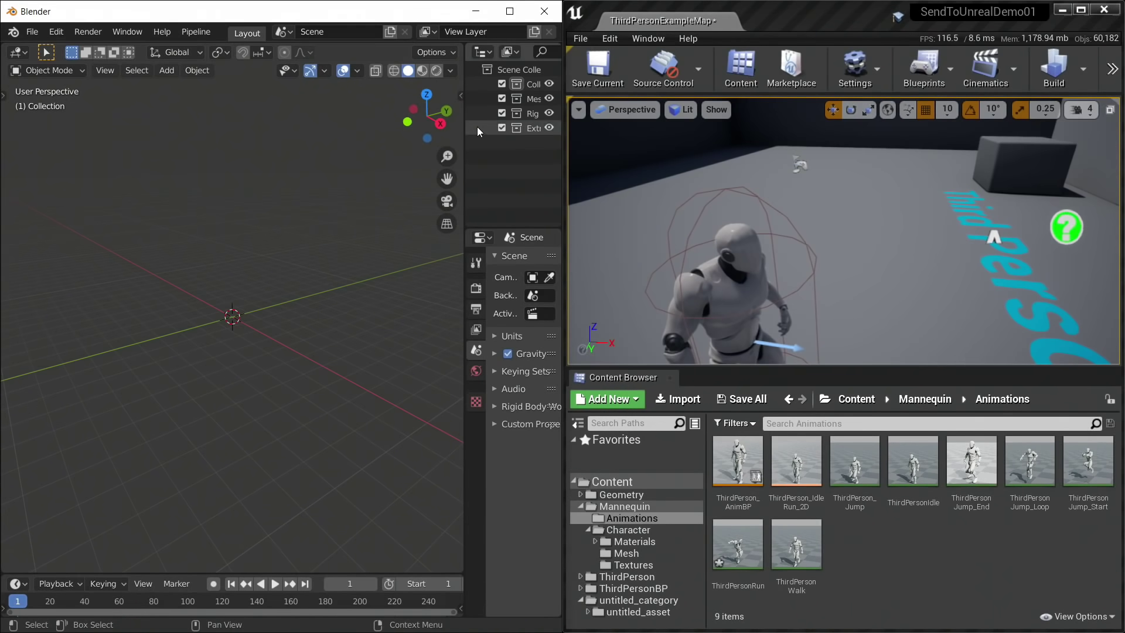
left_click_drag(462, 89, 391, 89)
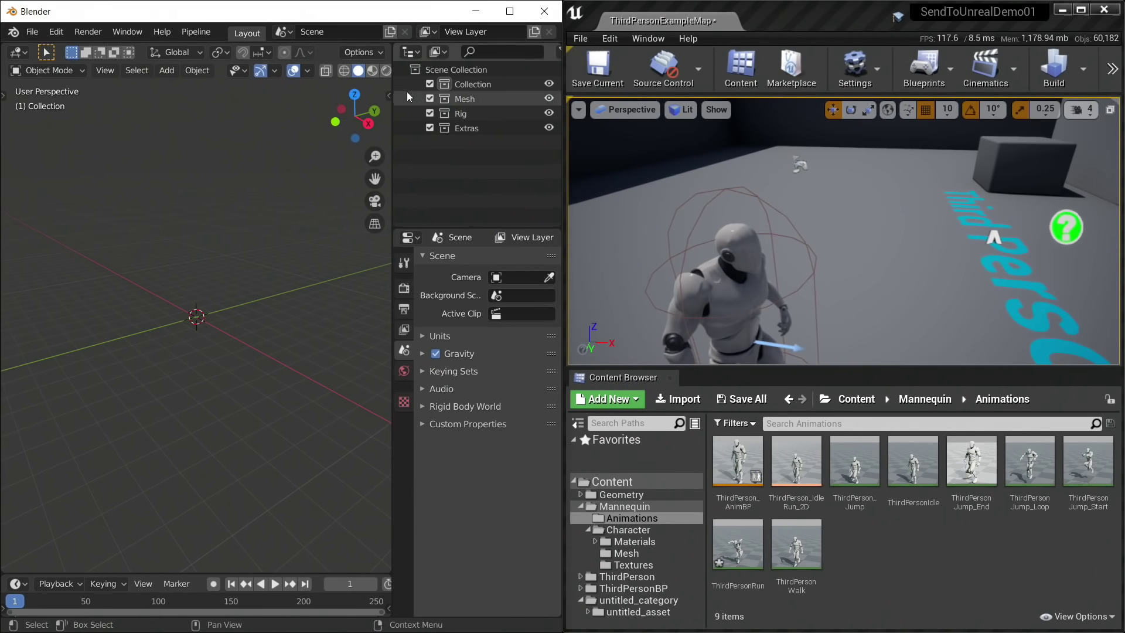
Delete the empty default collection named Collection, keeping Mesh, Rig and Extras.
right_click(485, 87)
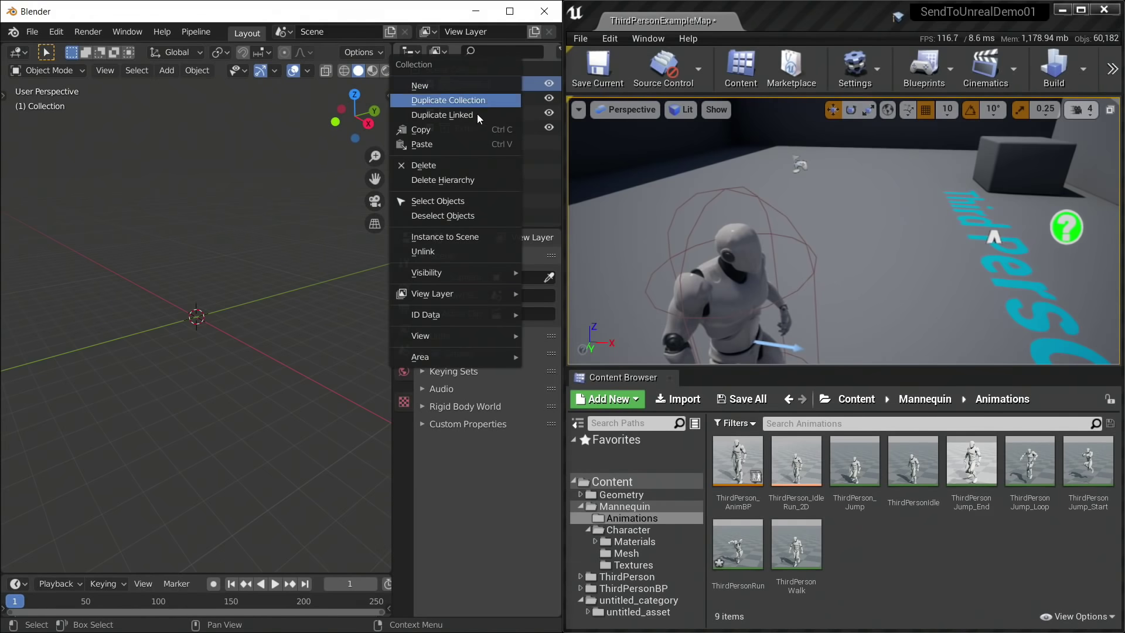
left_click(465, 166)
middle_click_drag(220, 277, 225, 295)
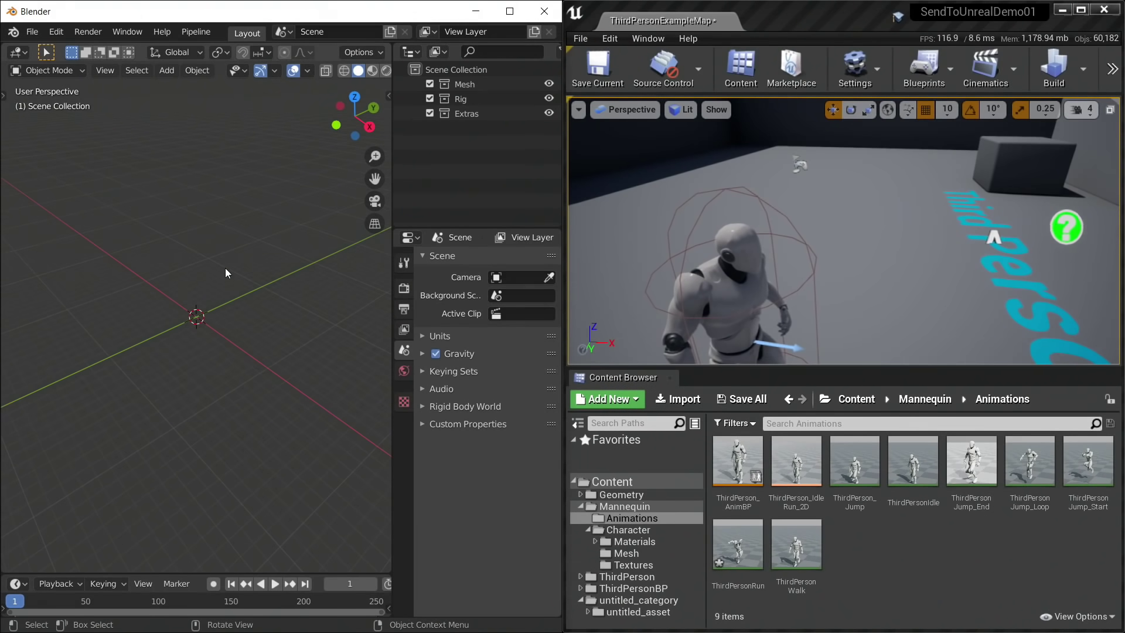
Add a cube mesh at the scene origin and scale it uniformly by 100.
key("shift+a")
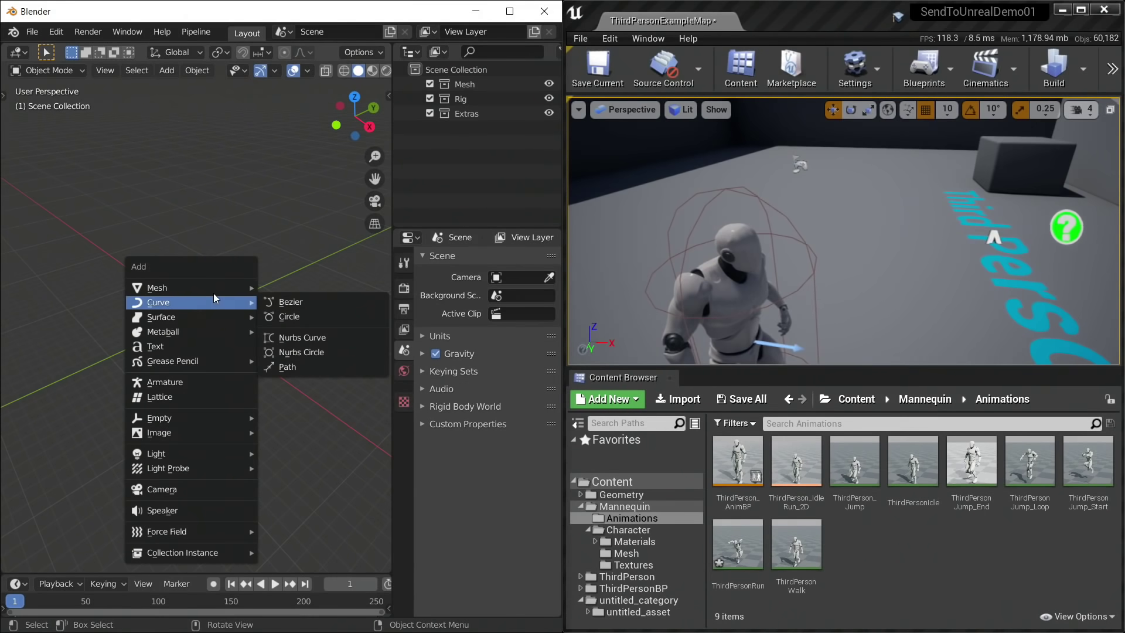
mouse_move(217, 289)
left_click(288, 302)
middle_click_drag(222, 374, 247, 352, "shift")
type("s100")
key("Return")
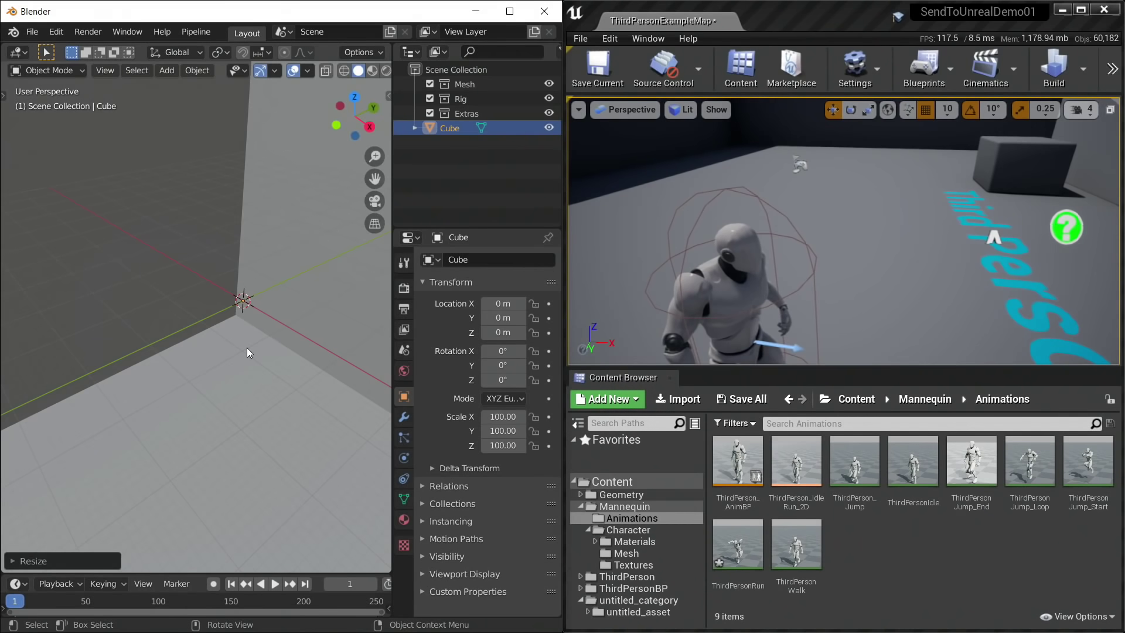
Enter Edit Mode on the cube with the whole cube in view, and show its mesh data properties.
key("period")
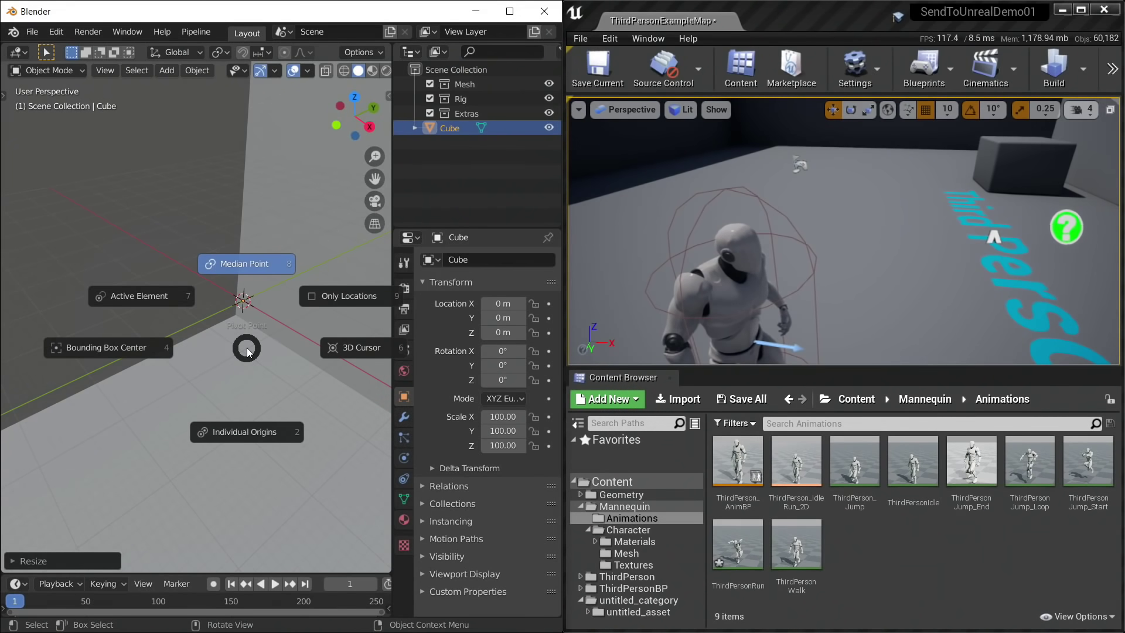
key("Escape")
scroll(247, 347, "down", 5)
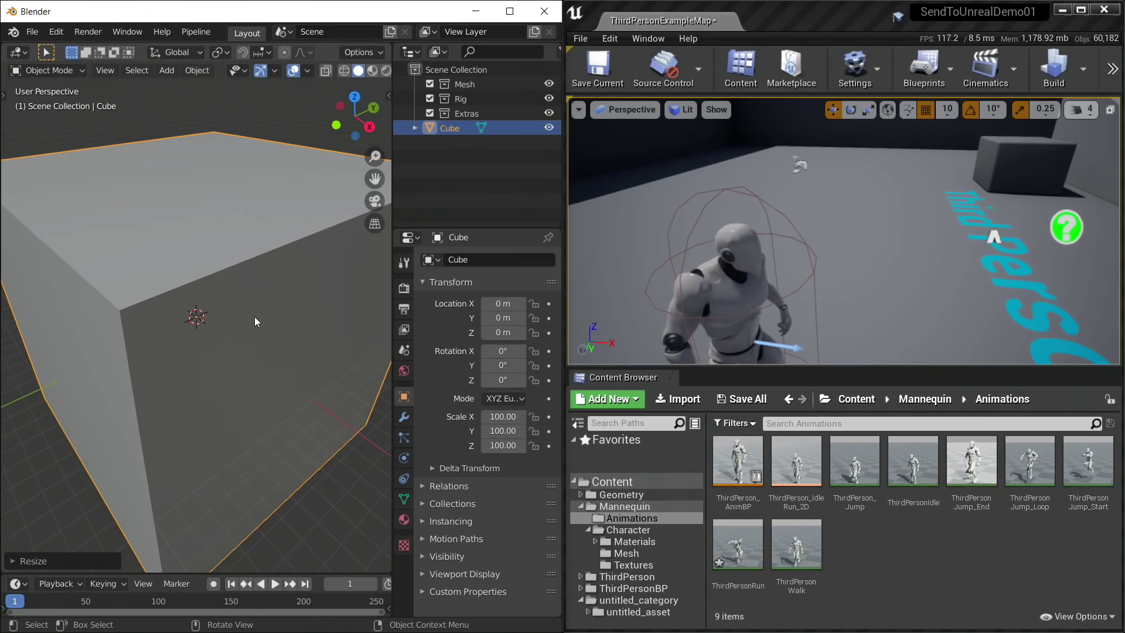
scroll(262, 309, "down", 4)
middle_click_drag(207, 375, 218, 381)
key("Tab")
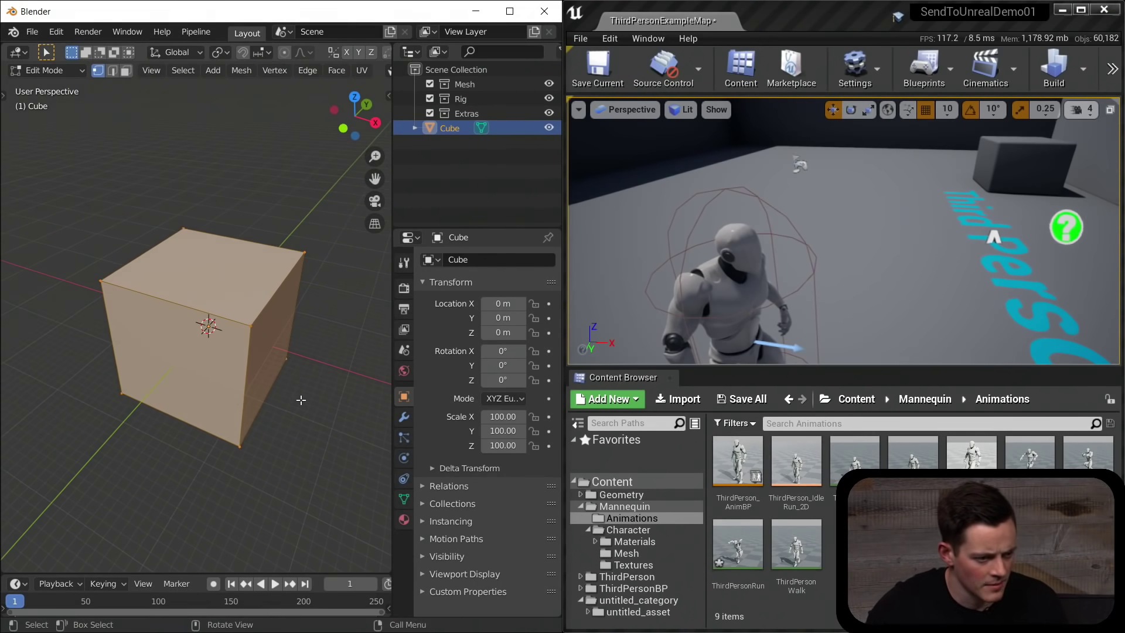
left_click(404, 499)
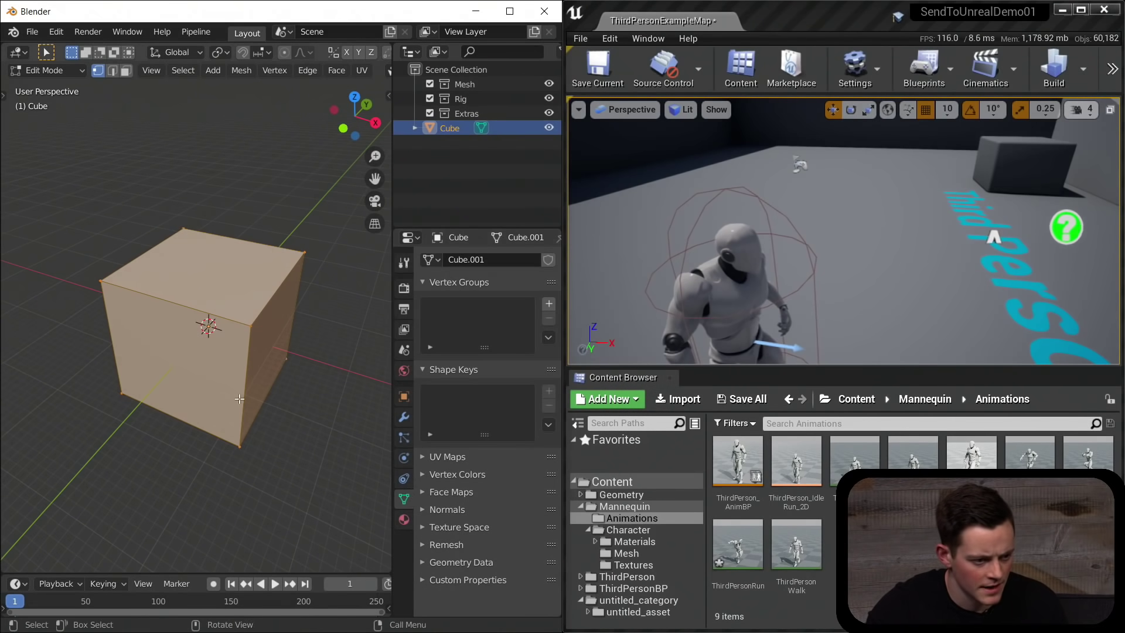
Add two evenly spaced loop cuts in each direction across the cube's top, forming a three-by-three grid.
key("ctrl+r")
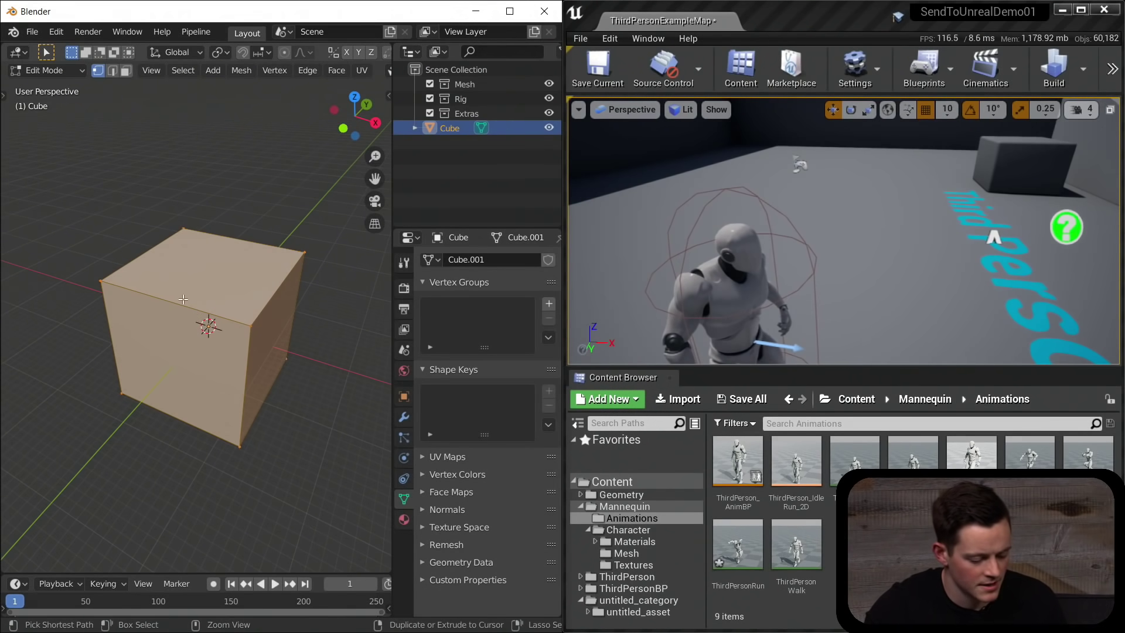
scroll(179, 277, "up", 1)
left_click(179, 277)
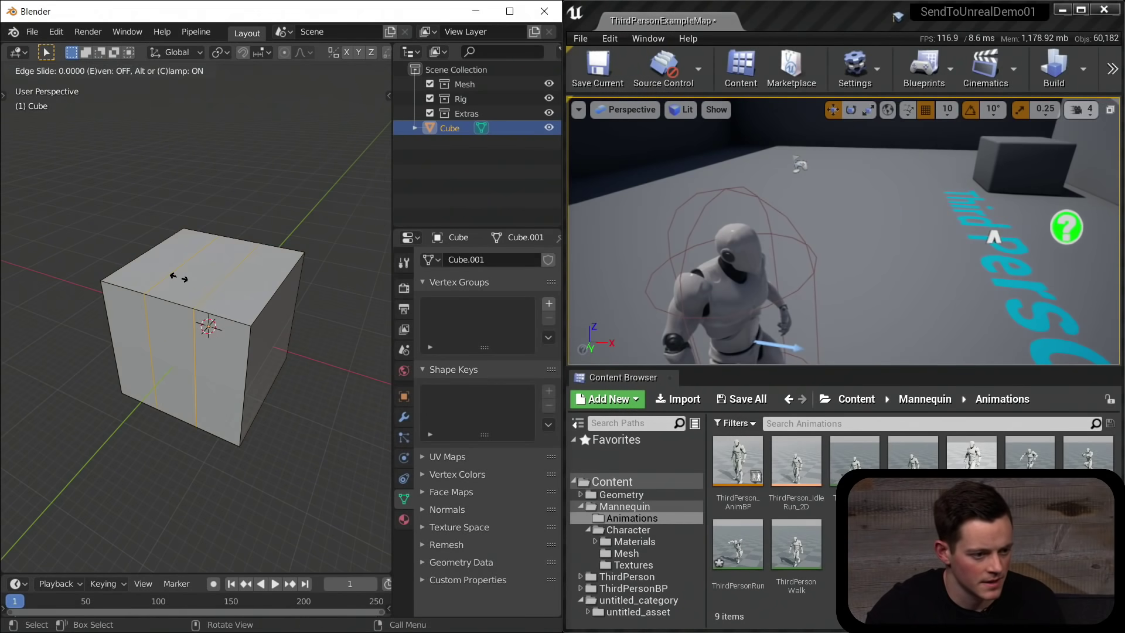
right_click(179, 278)
key("ctrl+r")
left_click(214, 273)
right_click(214, 274)
Extrude the centre face of the cube's top slightly upward and return to Object Mode.
key("3")
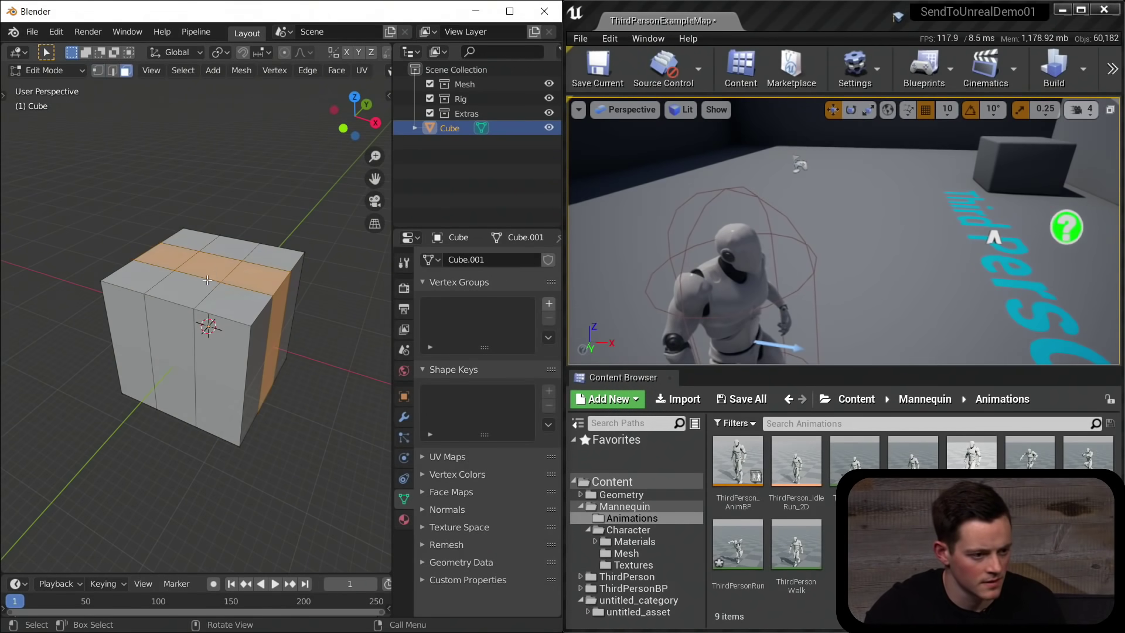
left_click(208, 273)
key("e")
left_click(228, 275)
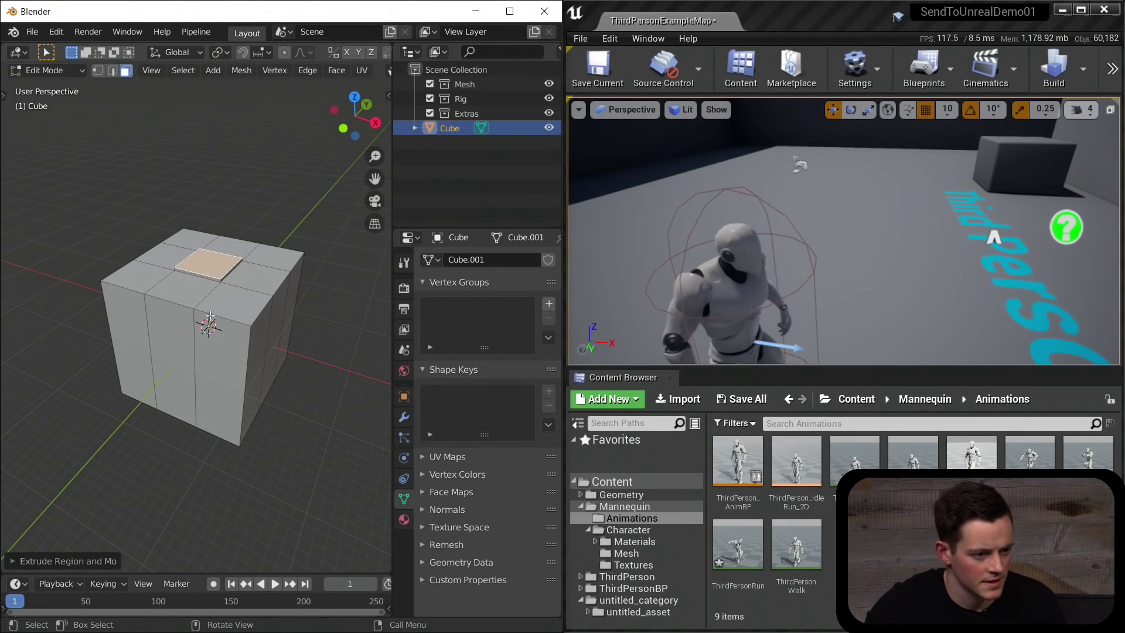
scroll(202, 333, "up", 2)
middle_click_drag(201, 332, 210, 284)
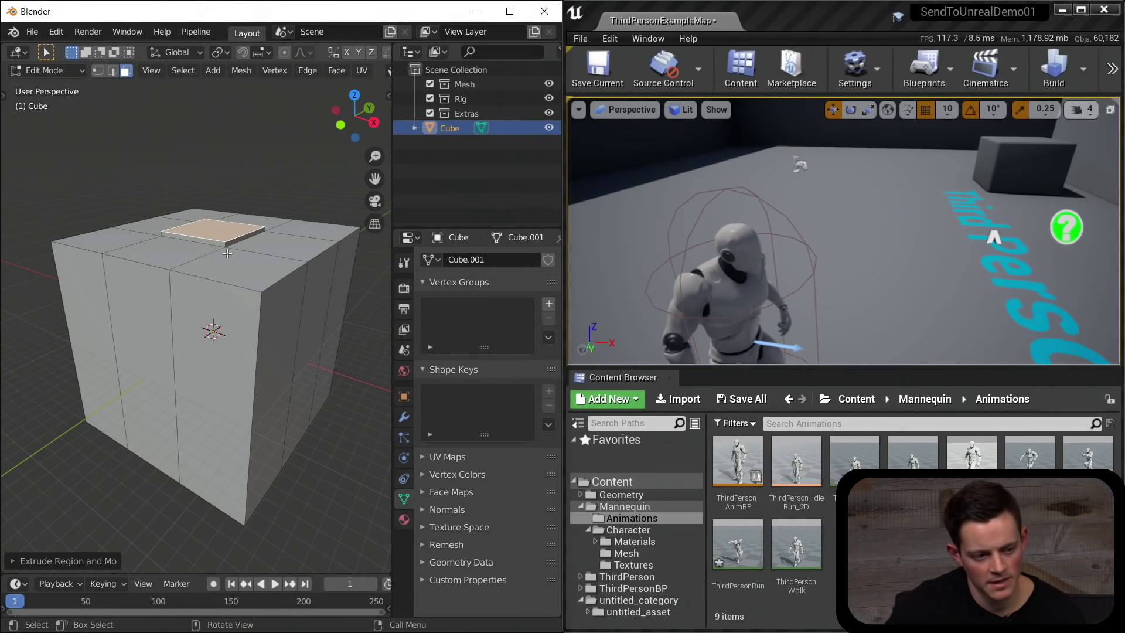
scroll(229, 242, "up", 1)
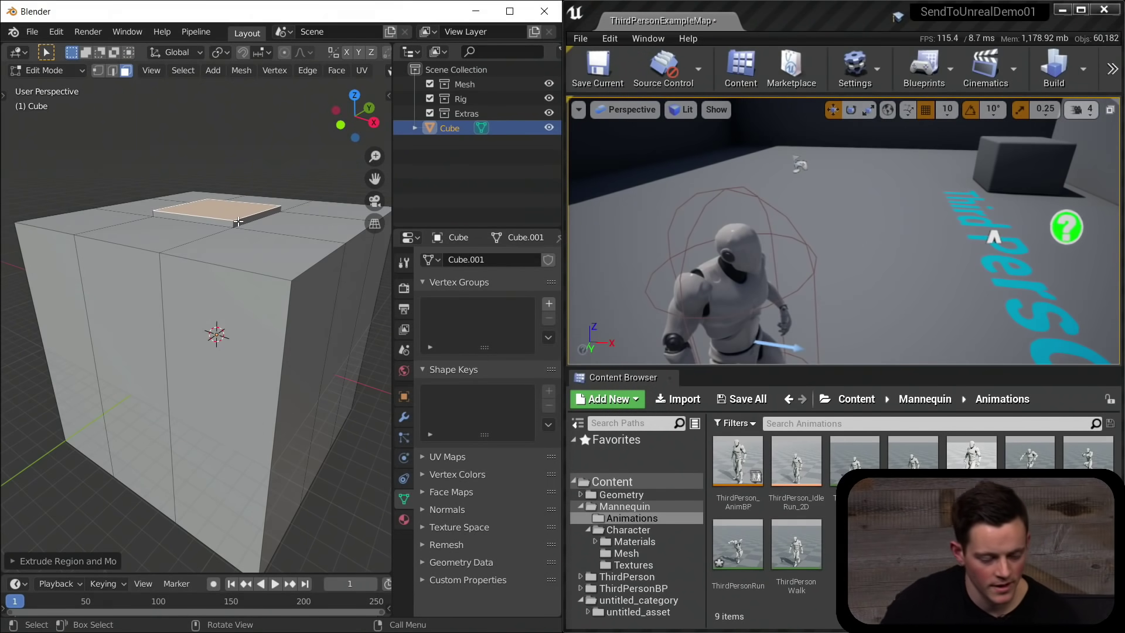
key("Tab")
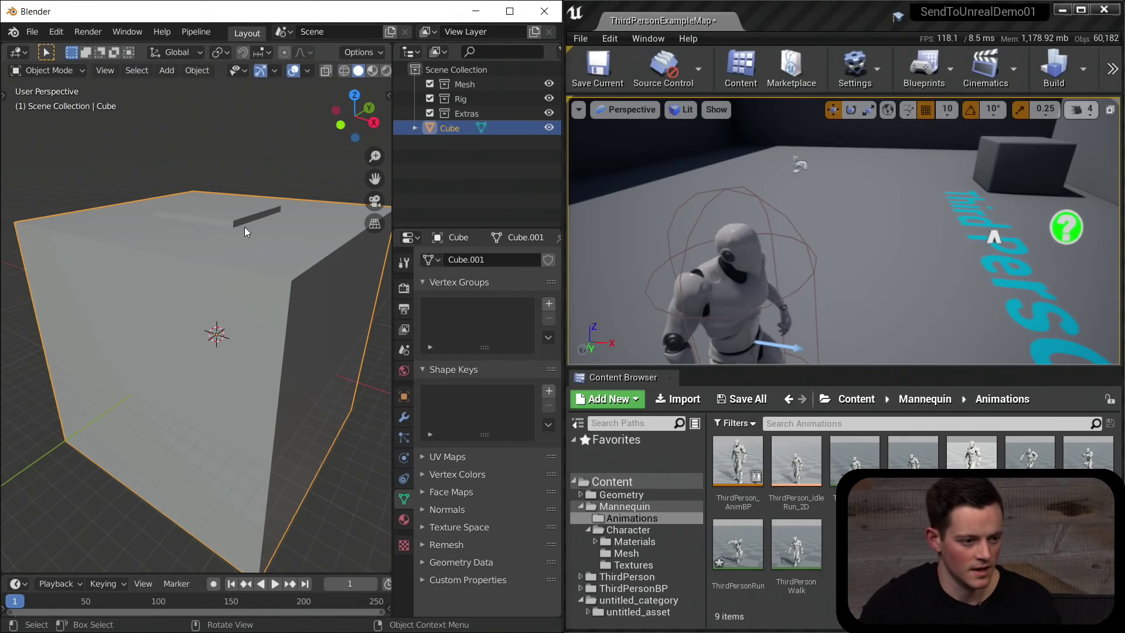
Add two shape keys to the cube, Basis and Key 1.
middle_click_drag(249, 234, 192, 289)
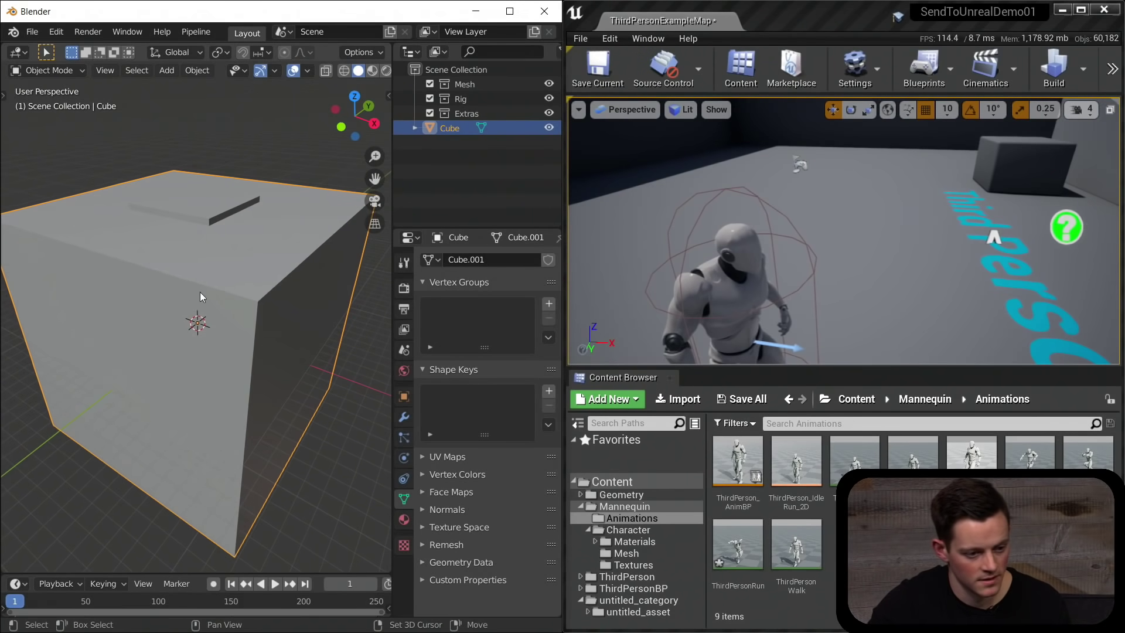
left_click(546, 391)
mouse_move(220, 335)
middle_mouse_down()
mouse_move(219, 311)
mouse_move(211, 317)
middle_mouse_up()
left_click(548, 391)
In Edit Mode with Key 1 active, move the raised centre face well above the cube and scale it larger.
key("Tab")
middle_click_drag(153, 284, 177, 288)
scroll(191, 293, "down", 5)
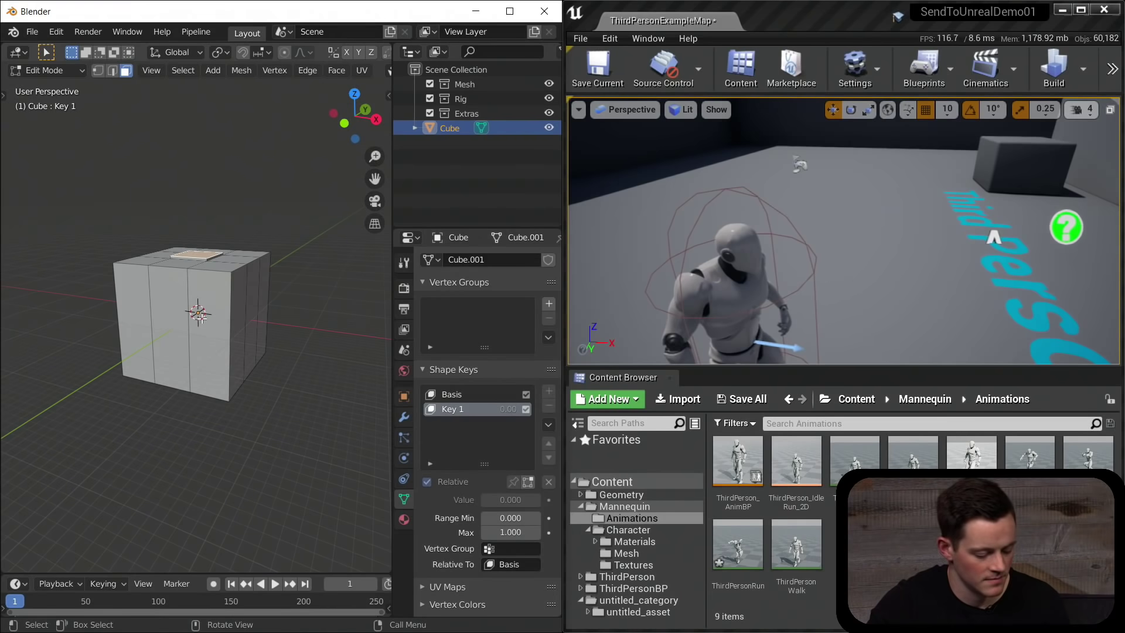
key("e")
left_click(205, 244)
key("s")
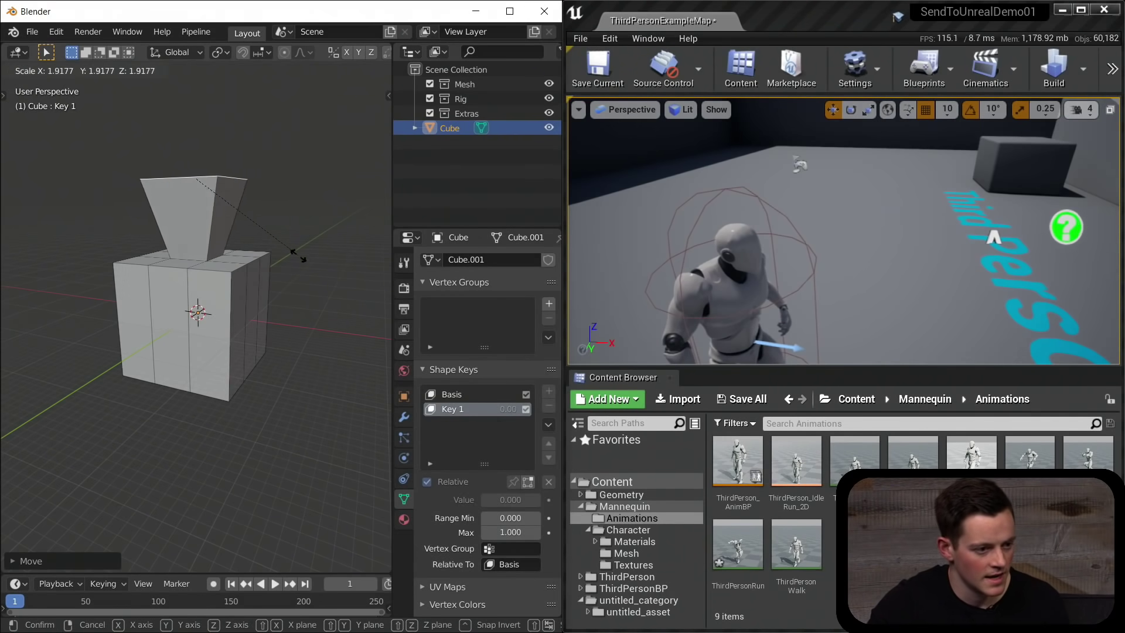
left_click(275, 302)
middle_click_drag(276, 301, 235, 306)
Return to Object Mode and scrub Key 1's value to preview the shape change on the cube.
key("Tab")
mouse_move(490, 503)
left_mouse_down()
mouse_move(546, 504)
mouse_move(495, 500)
left_mouse_up()
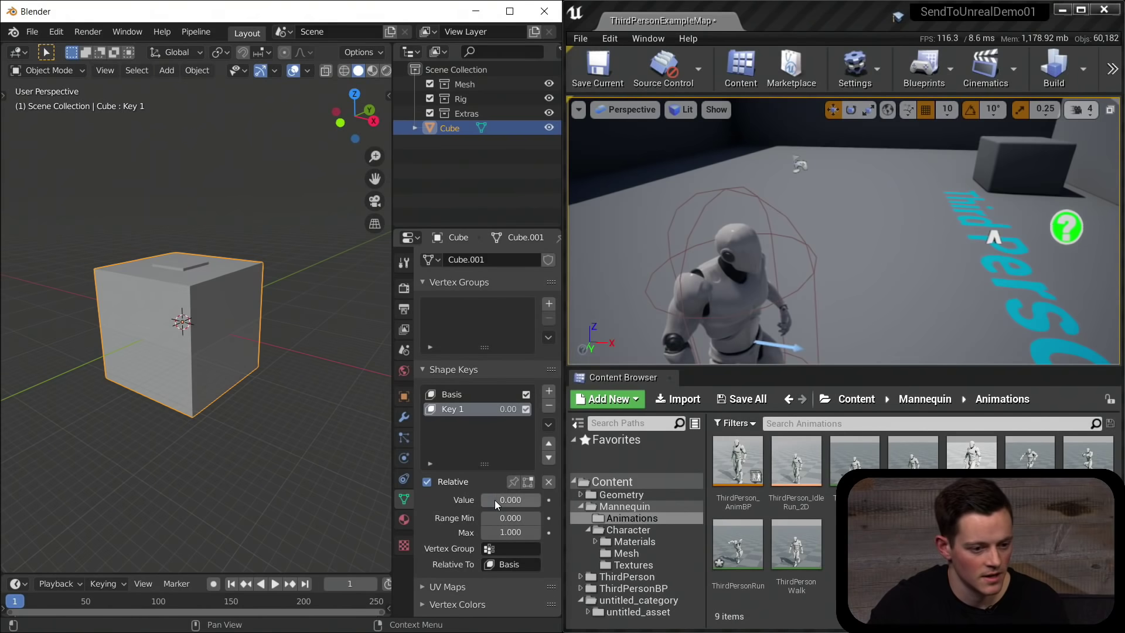
middle_click_drag(206, 399, 188, 400)
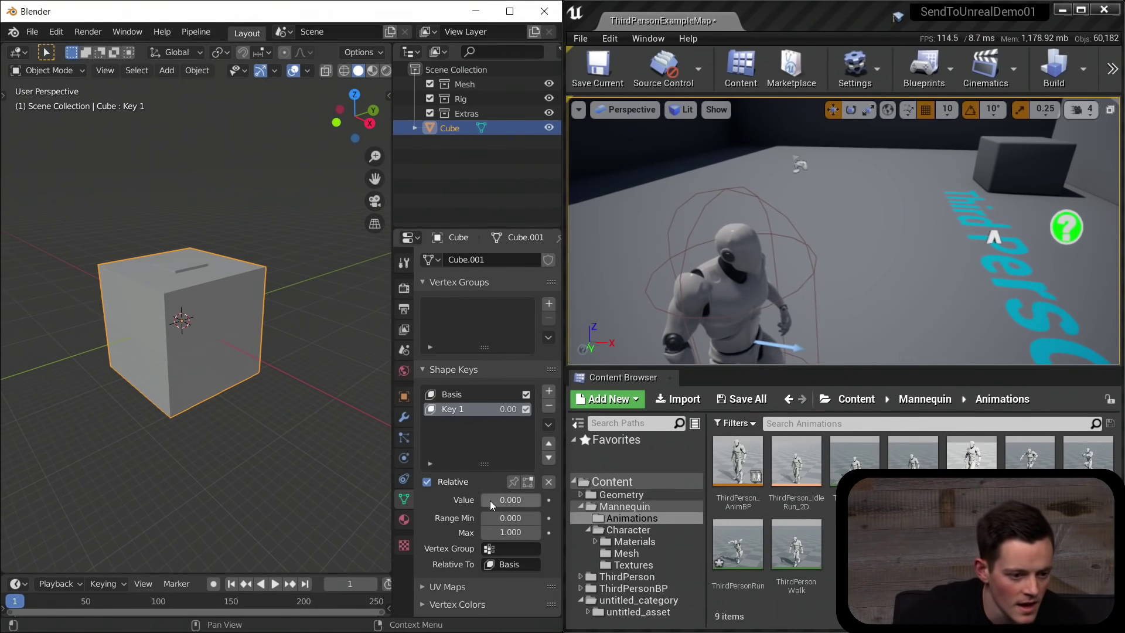
Switch to Unreal and force delete the two M_UE4Man materials and the SK_Mannequin mesh, physics asset and skeleton from untitled_asset.
left_click(641, 612)
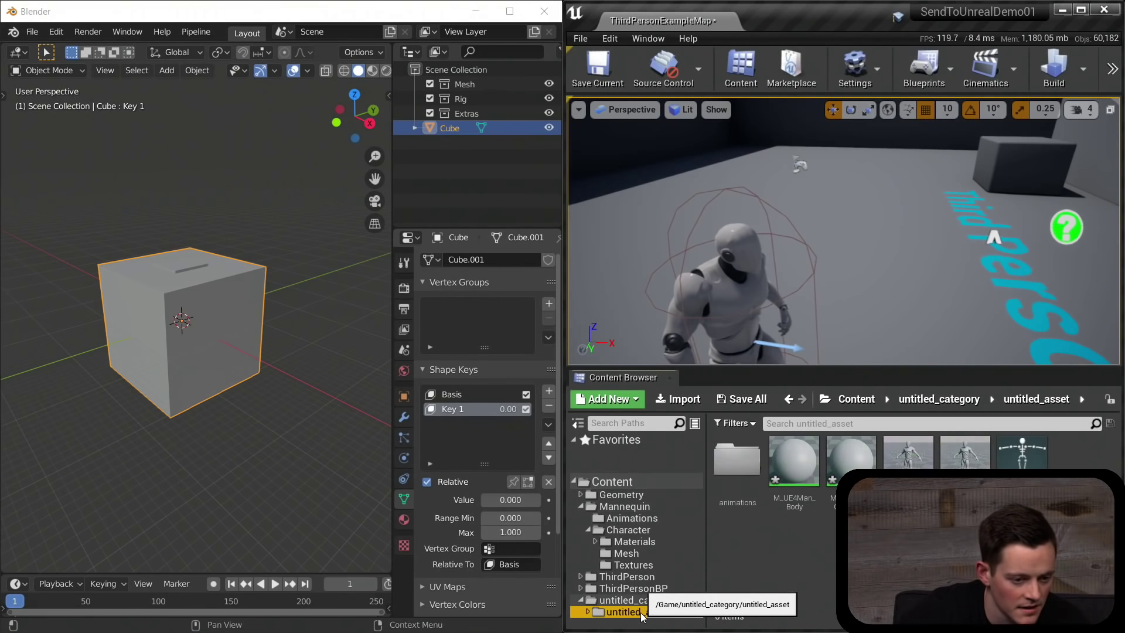
left_click(810, 482)
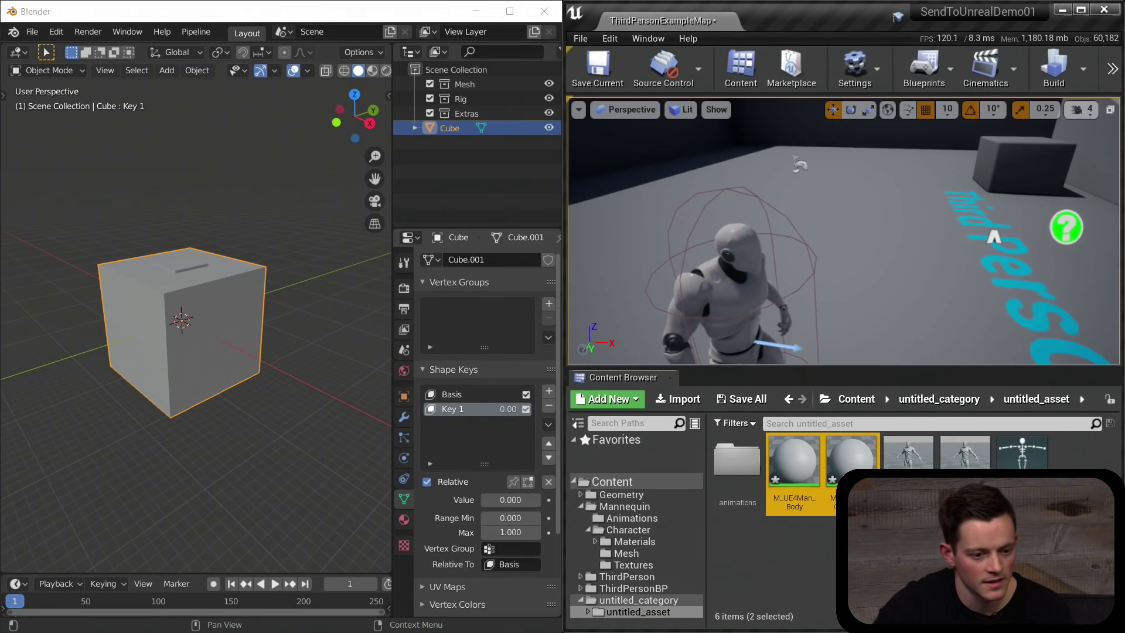
left_click(965, 463, "shift")
left_click(1011, 468, "shift")
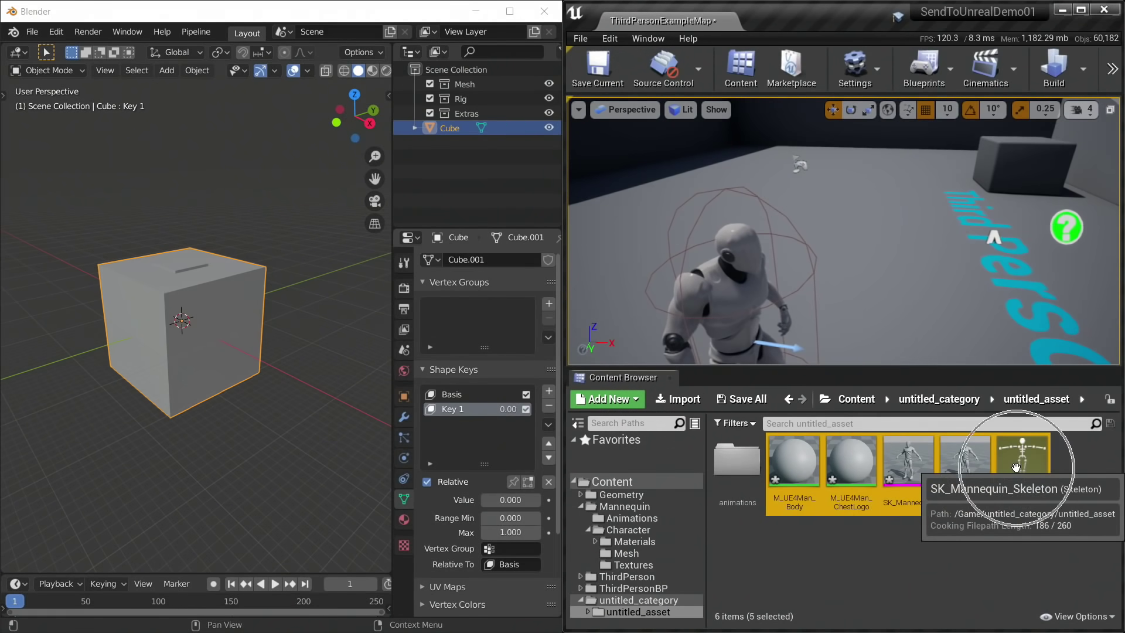
right_click(1016, 467)
left_click(1043, 264)
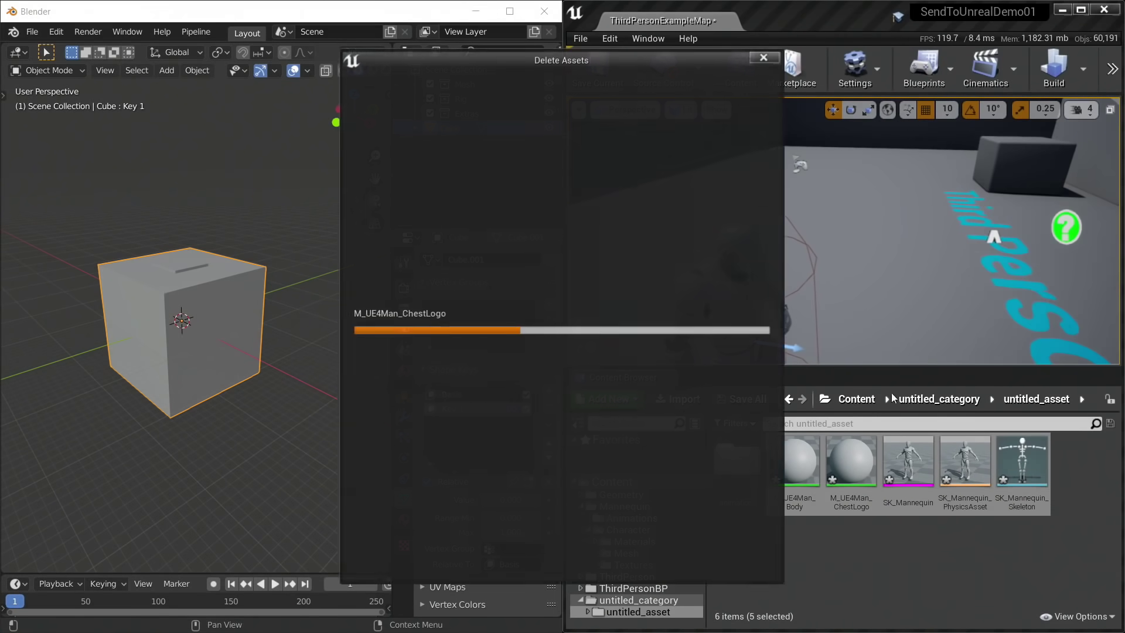
left_click(502, 561)
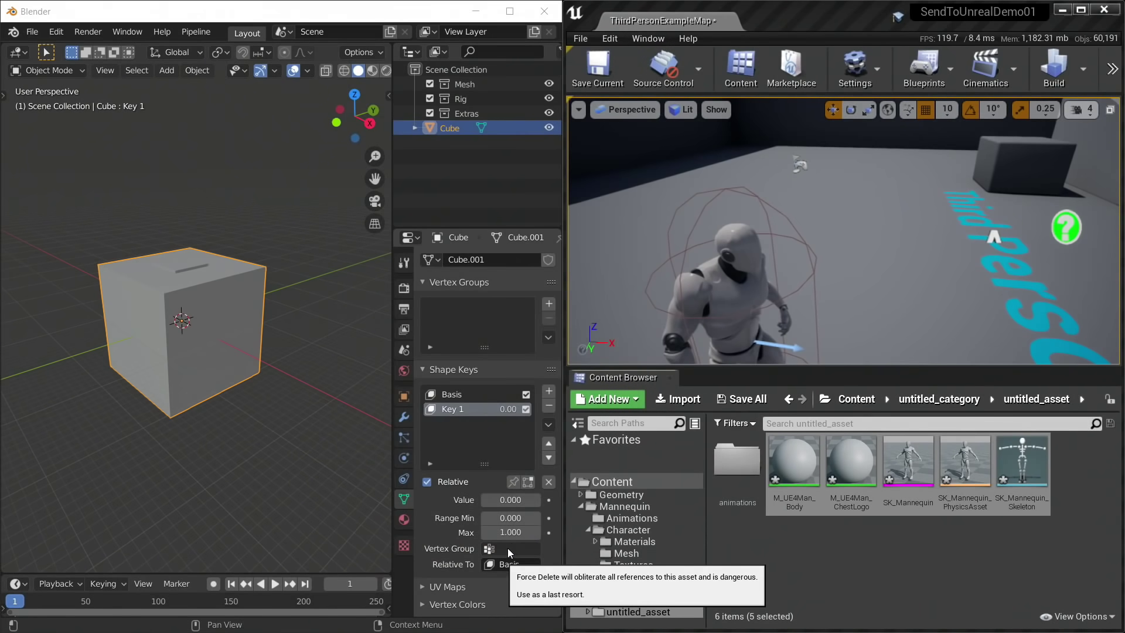
Delete the animations folder in untitled_asset together with the leg_raise animation sequence it contains.
left_click(741, 470)
right_click(742, 469)
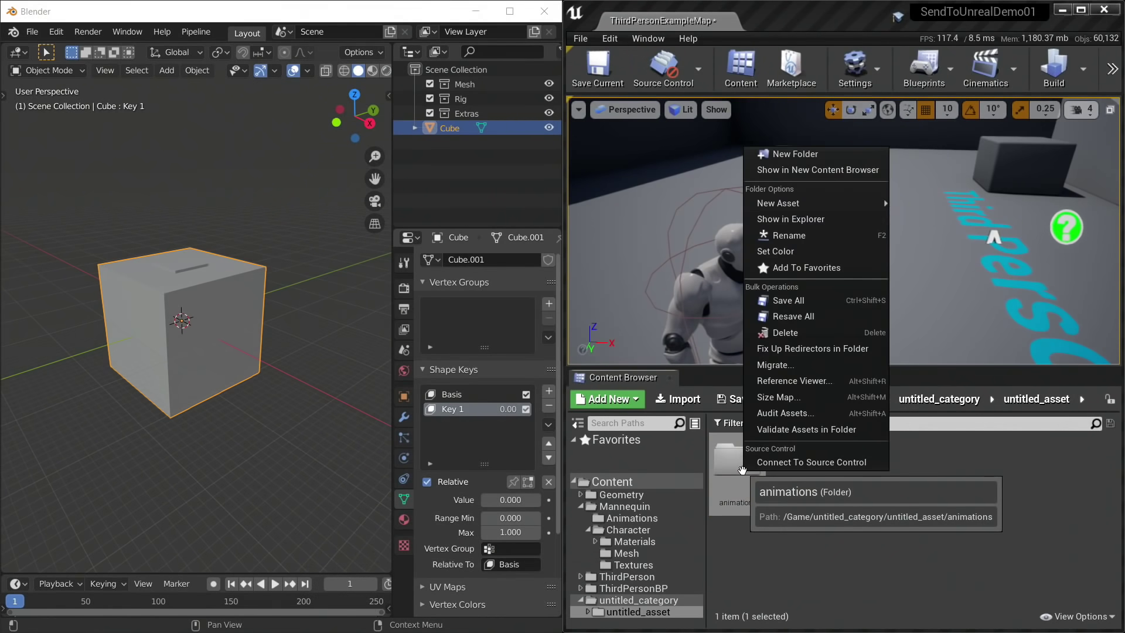
left_click(789, 319)
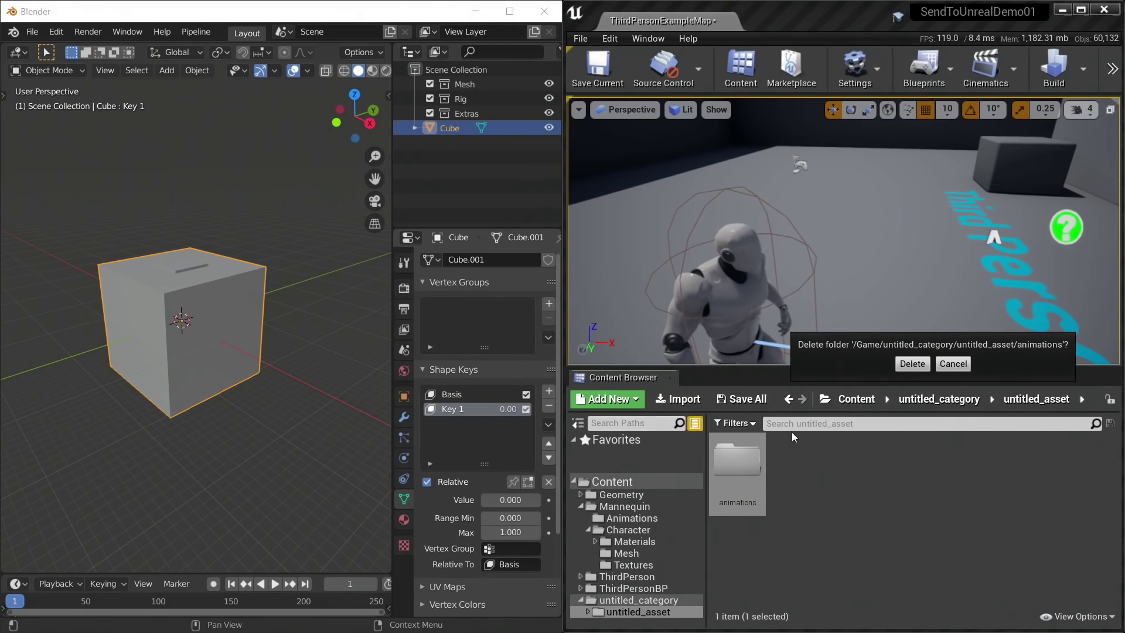
left_click(910, 364)
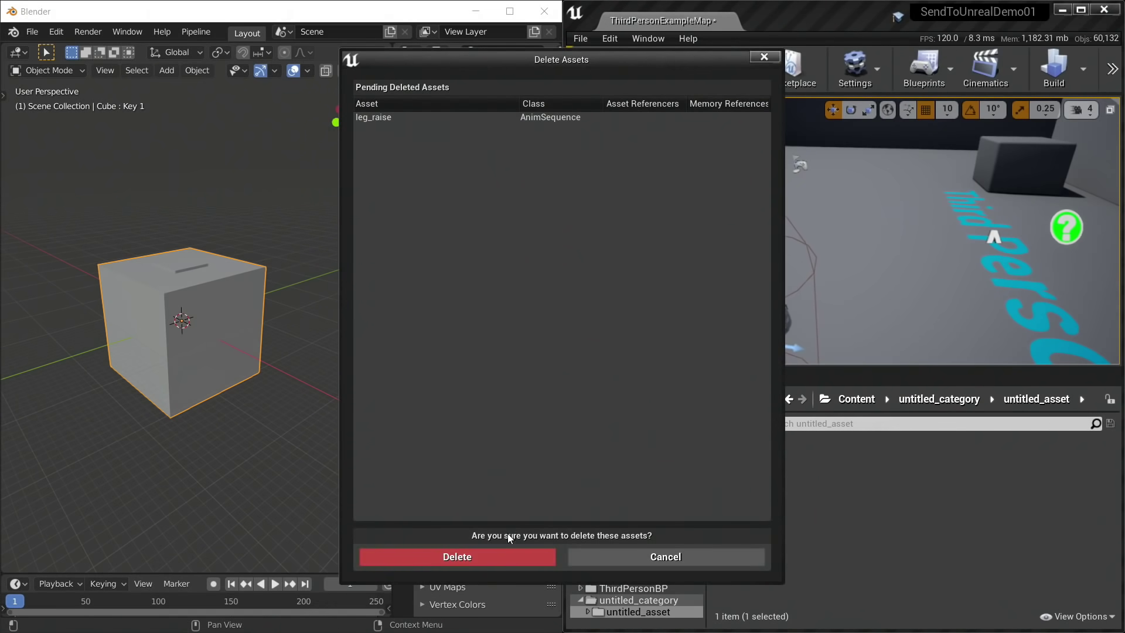
left_click(506, 554)
Switch to Blender and bring up the advanced preferences of the Send to Unreal add-on, filtering add-ons by the Pipeline category.
middle_click_drag(206, 382, 209, 396)
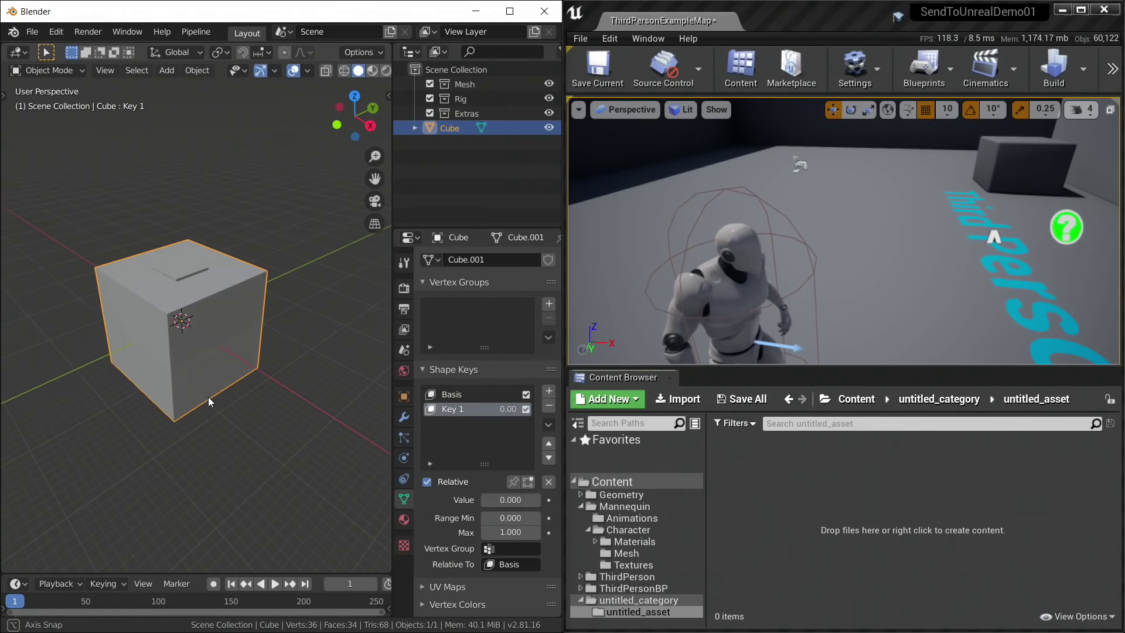
left_click(61, 33)
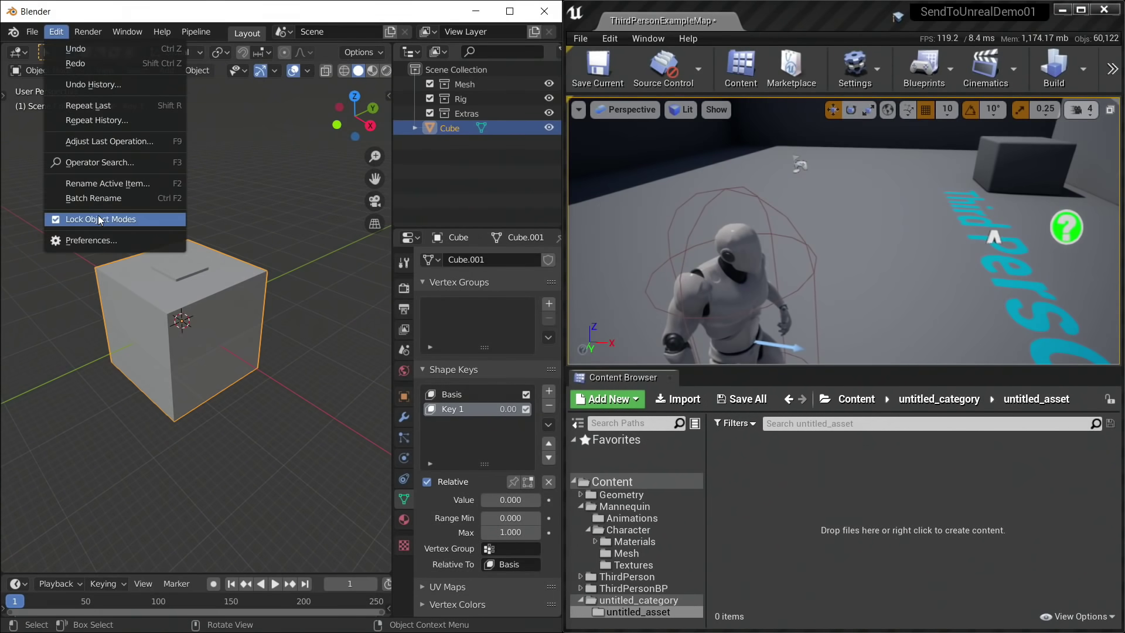
left_click(98, 240)
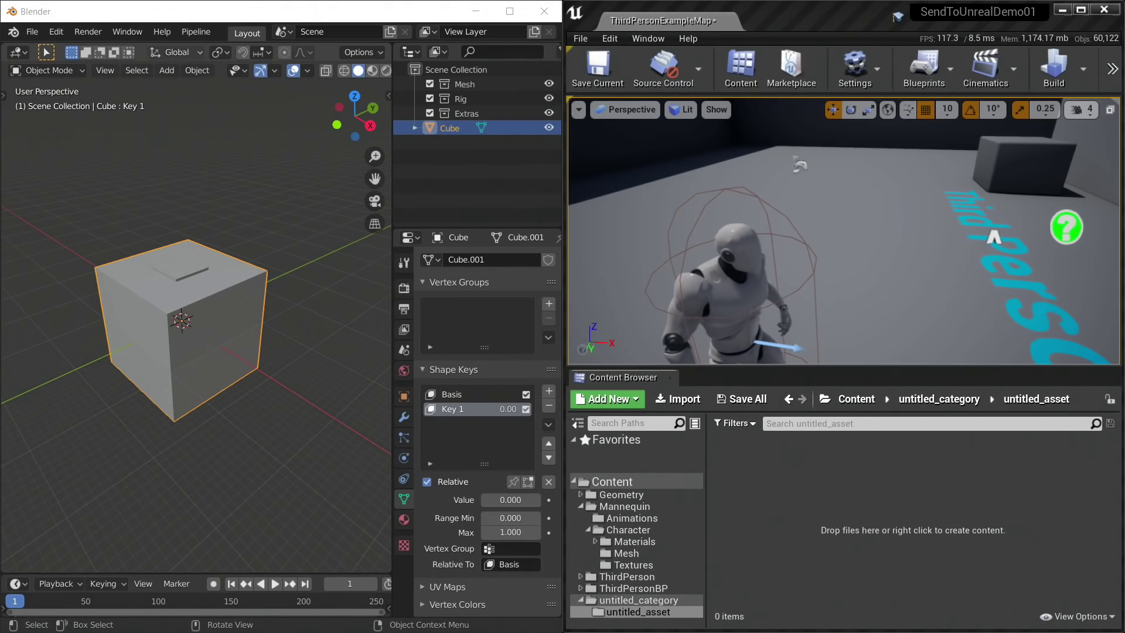
left_click_drag(288, 5, 269, 94)
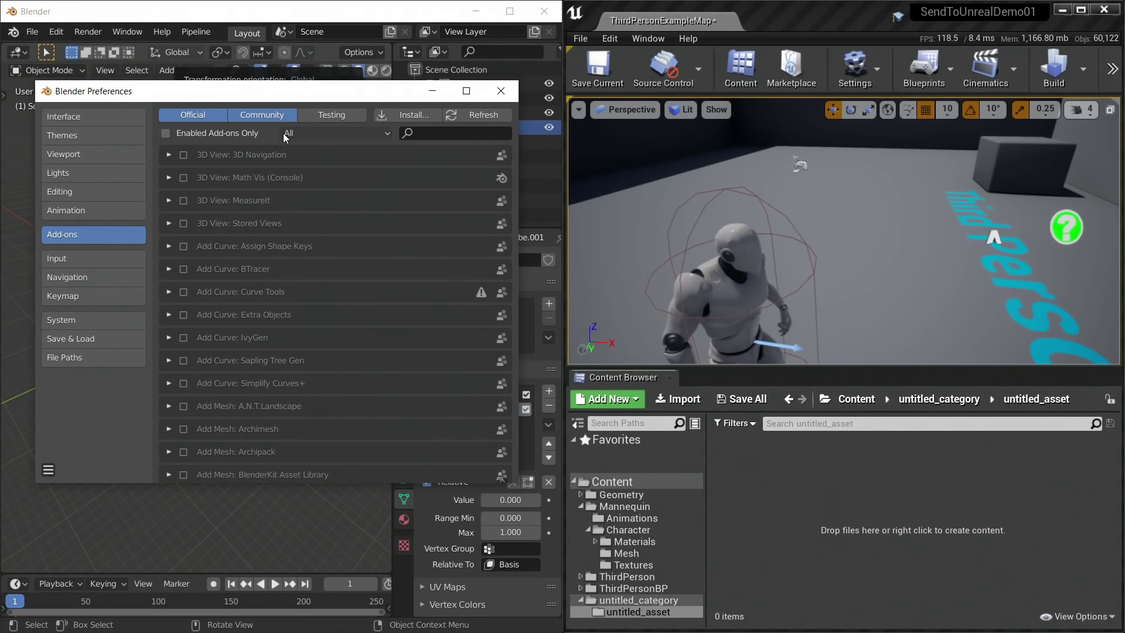
left_click(283, 132)
left_click(347, 215)
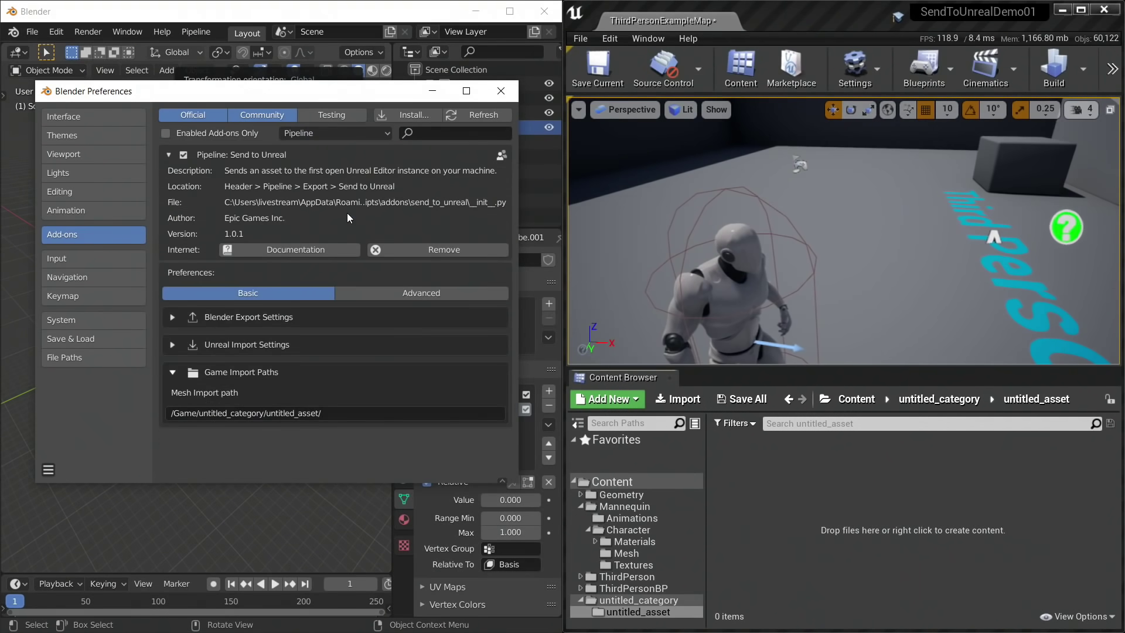
left_click(363, 292)
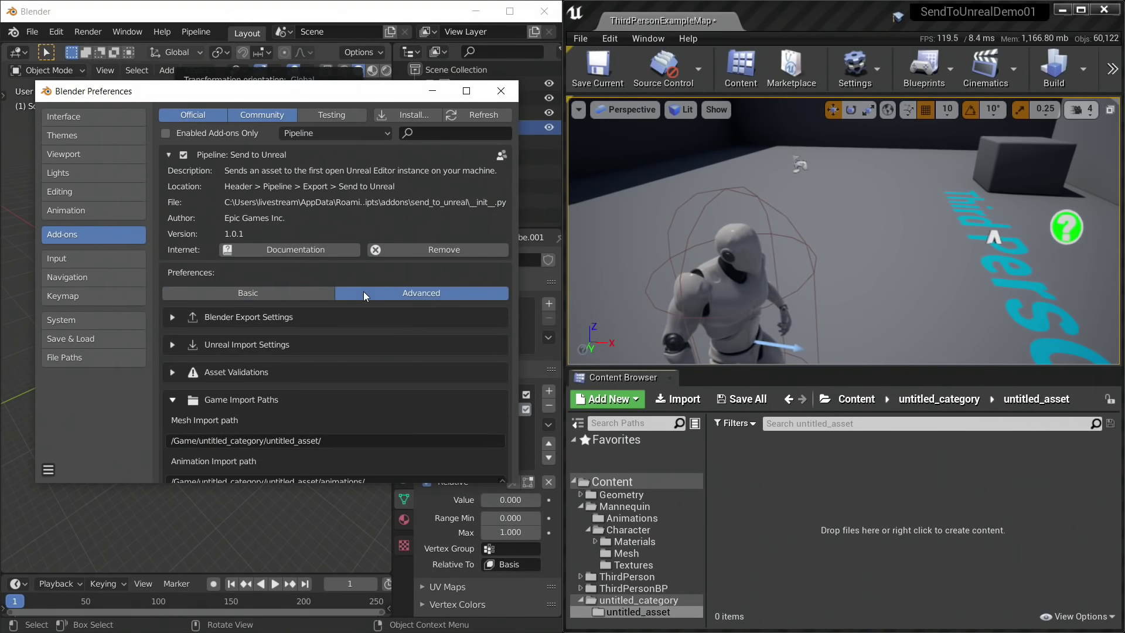
Examine the add-on's Blender export settings and the available Smoothing options, leaving Face selected.
left_click(167, 321)
scroll(175, 328, "down", 1)
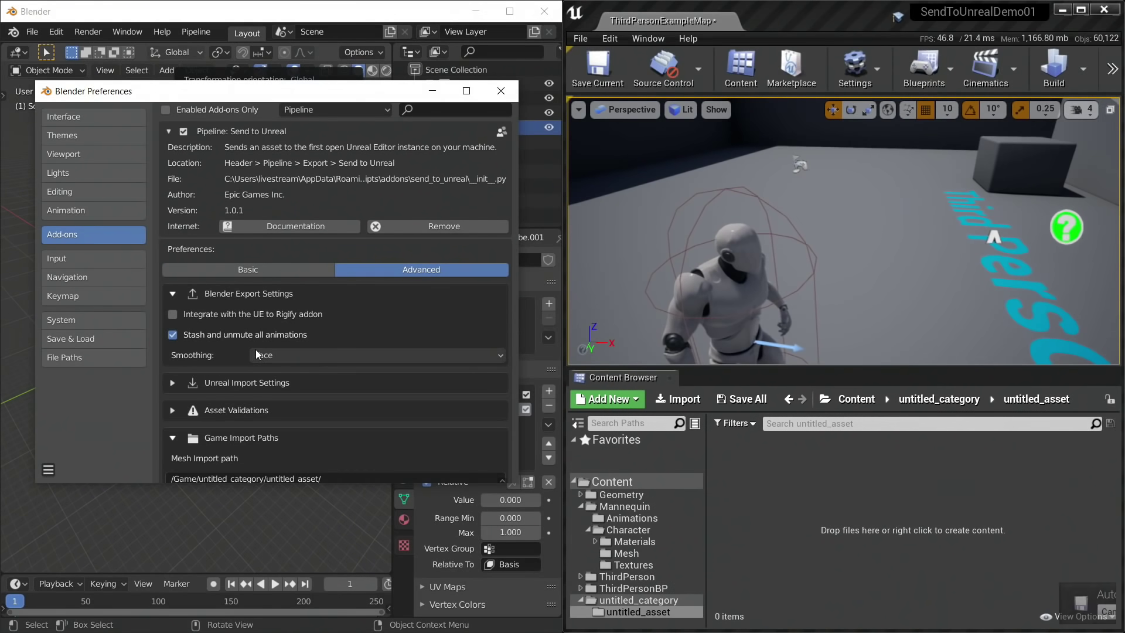
left_click(272, 357)
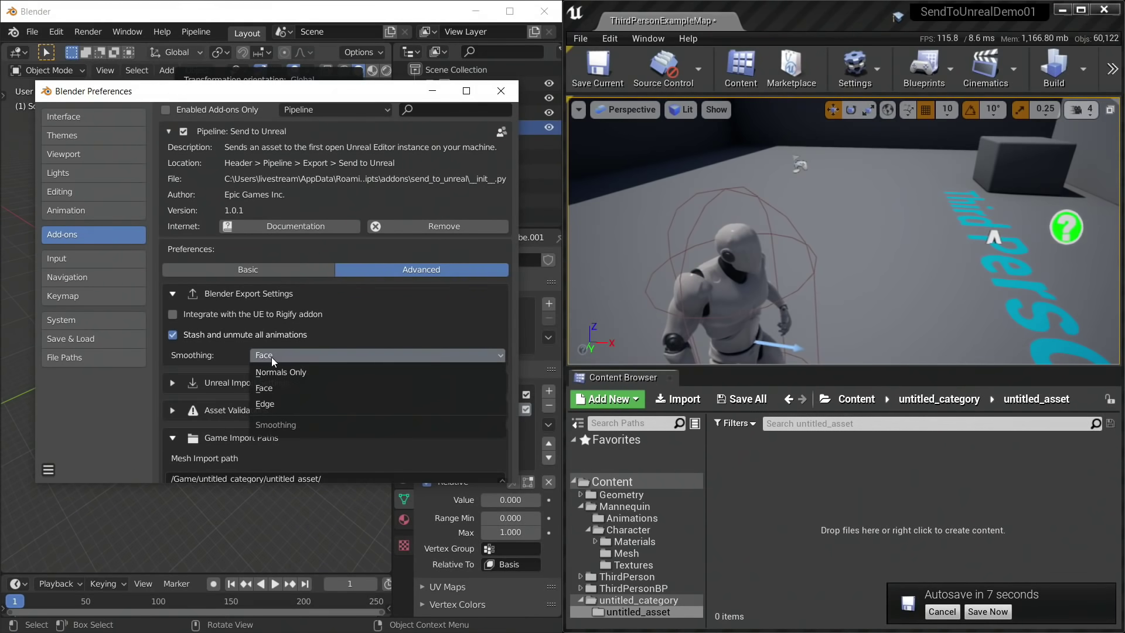
left_click(272, 357)
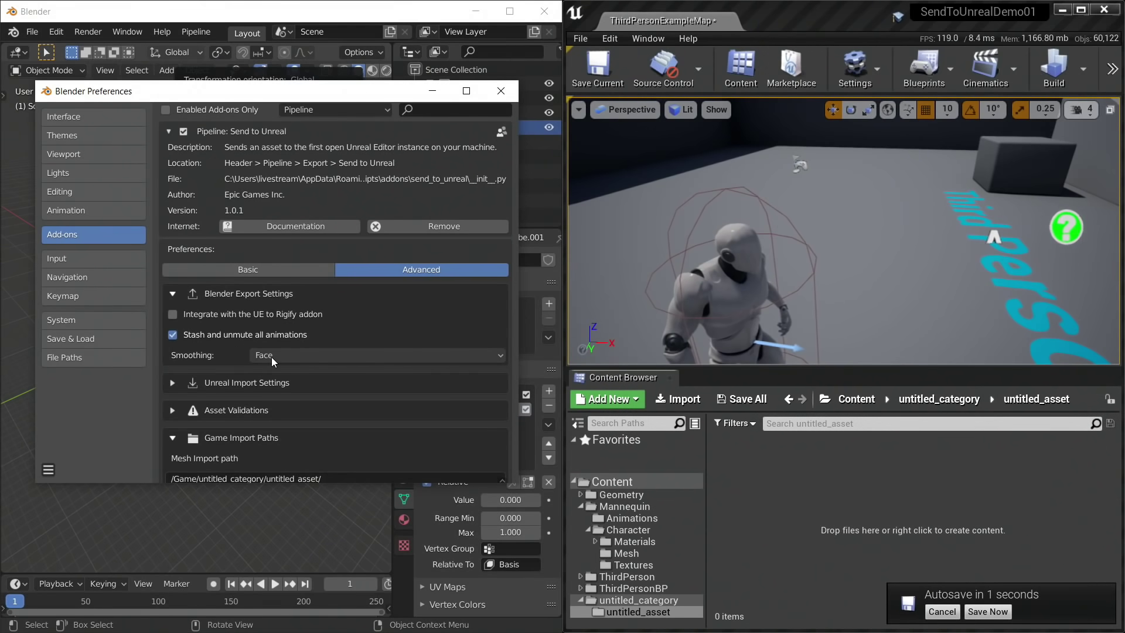
left_click(272, 357)
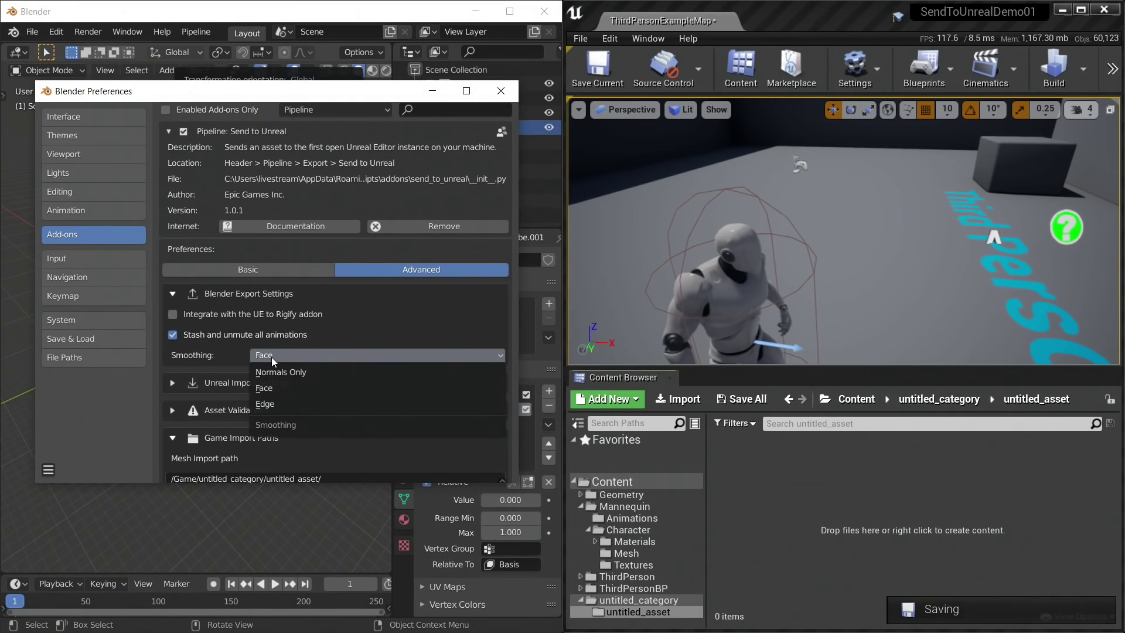
left_click(215, 360)
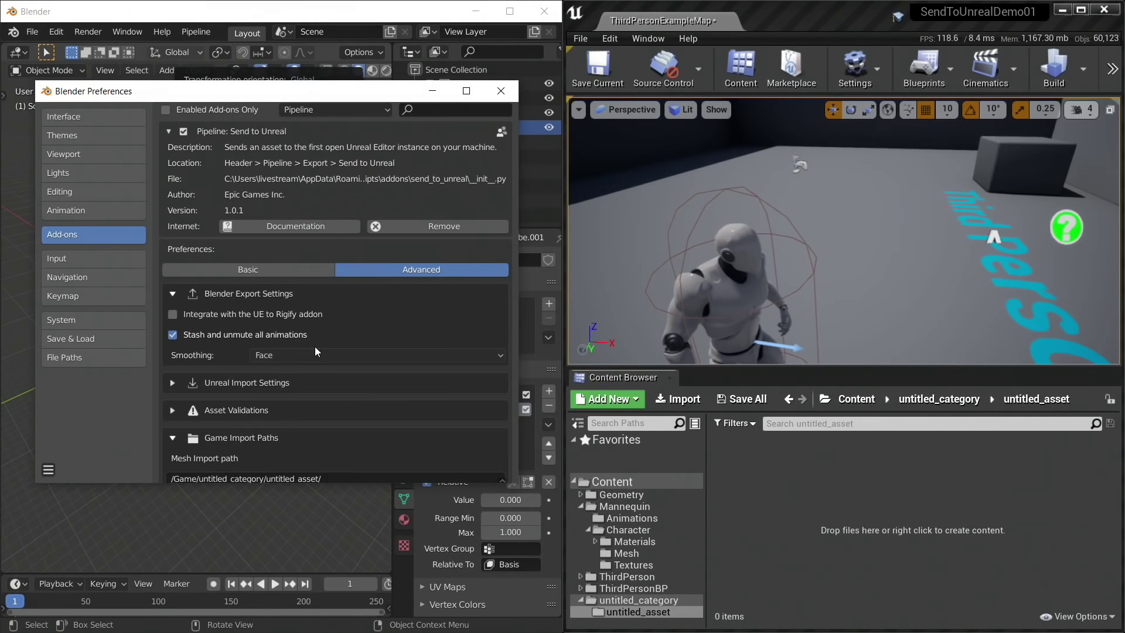
Enable Launch FBX Import UI in the add-on's Unreal import settings and minimize the preferences window.
scroll(343, 341, "down", 4)
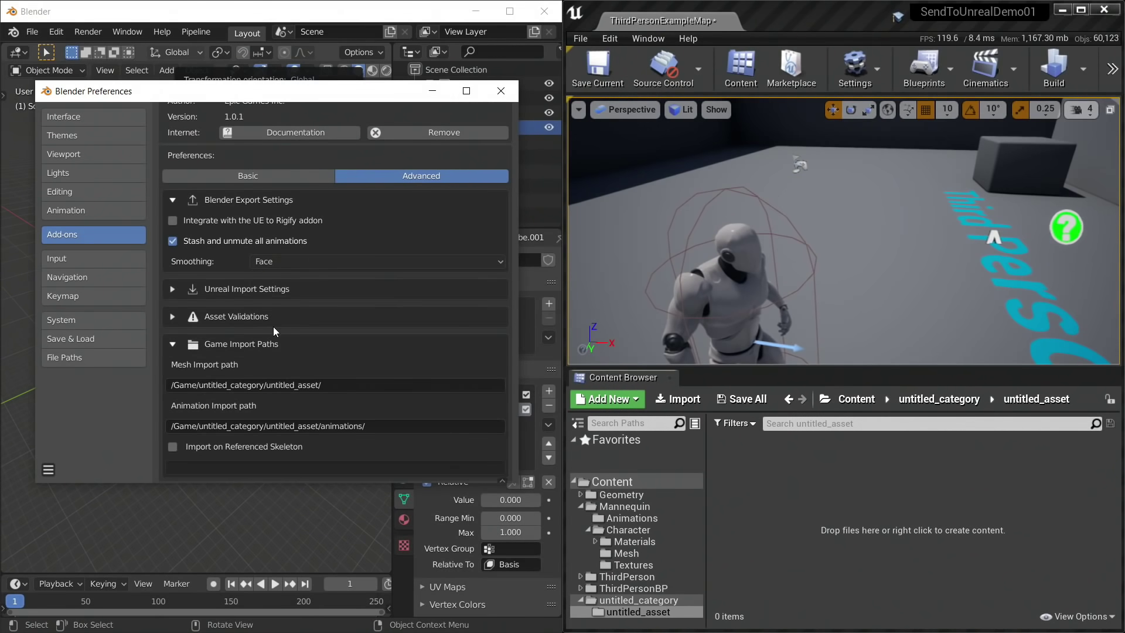
left_click(171, 287)
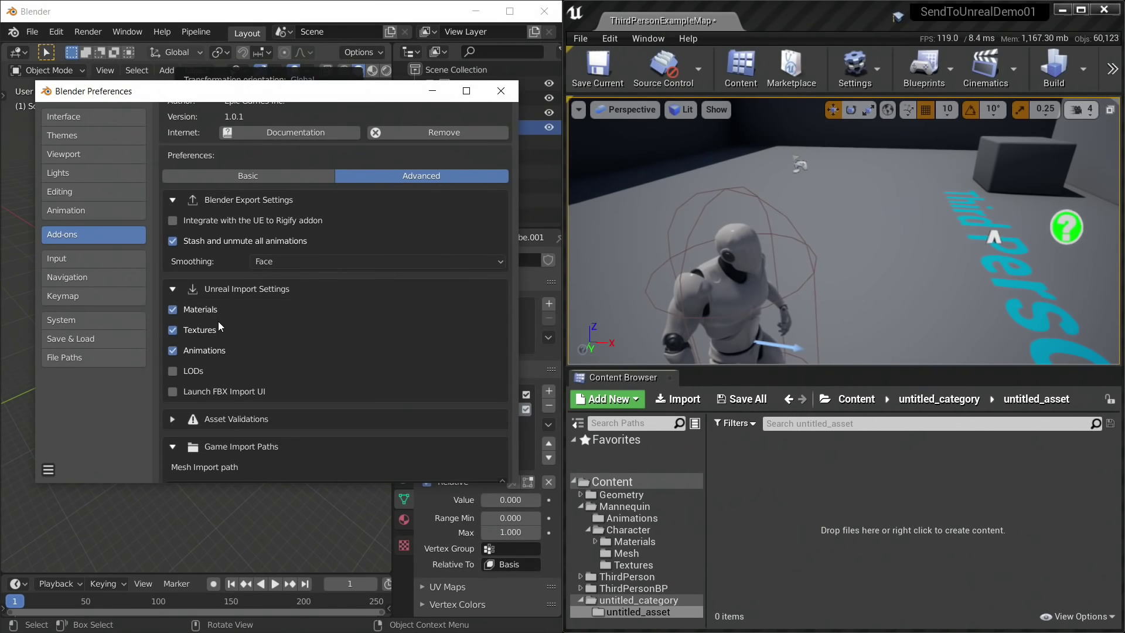
scroll(218, 321, "down", 2)
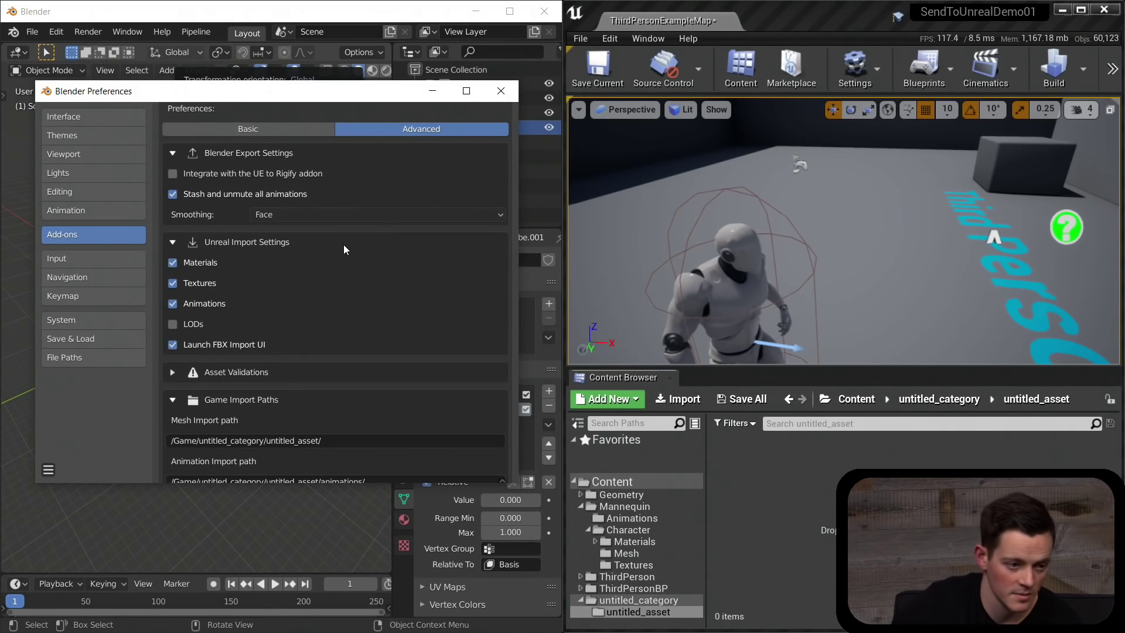
left_click(433, 94)
Move the cube into the Mesh collection.
middle_click_drag(223, 306, 241, 307)
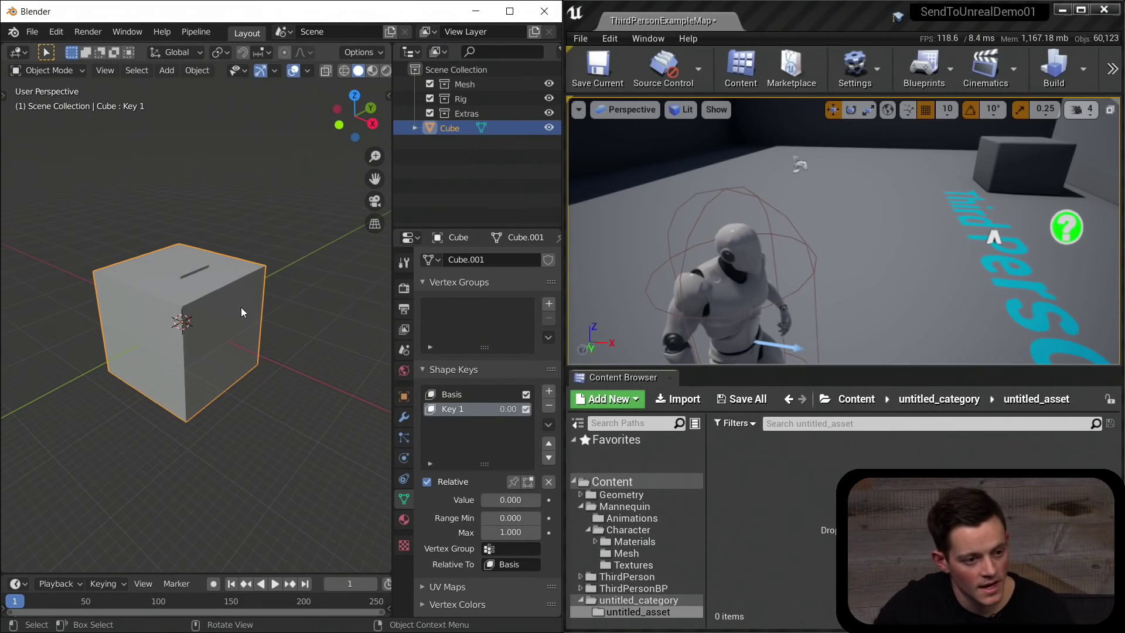
key("m")
left_click(228, 280)
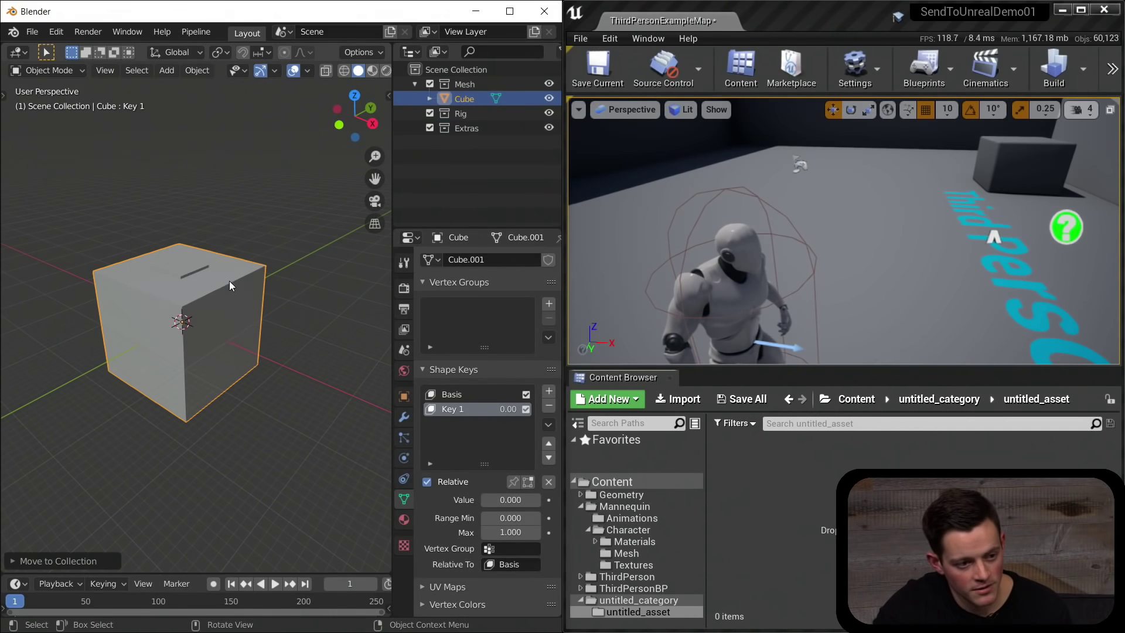
Send the cube to Unreal and move the FBX Import Options window so that its settings are fully visible.
mouse_move(236, 286)
middle_mouse_down()
mouse_move(223, 280)
mouse_move(227, 304)
middle_mouse_up()
key("ctrl")
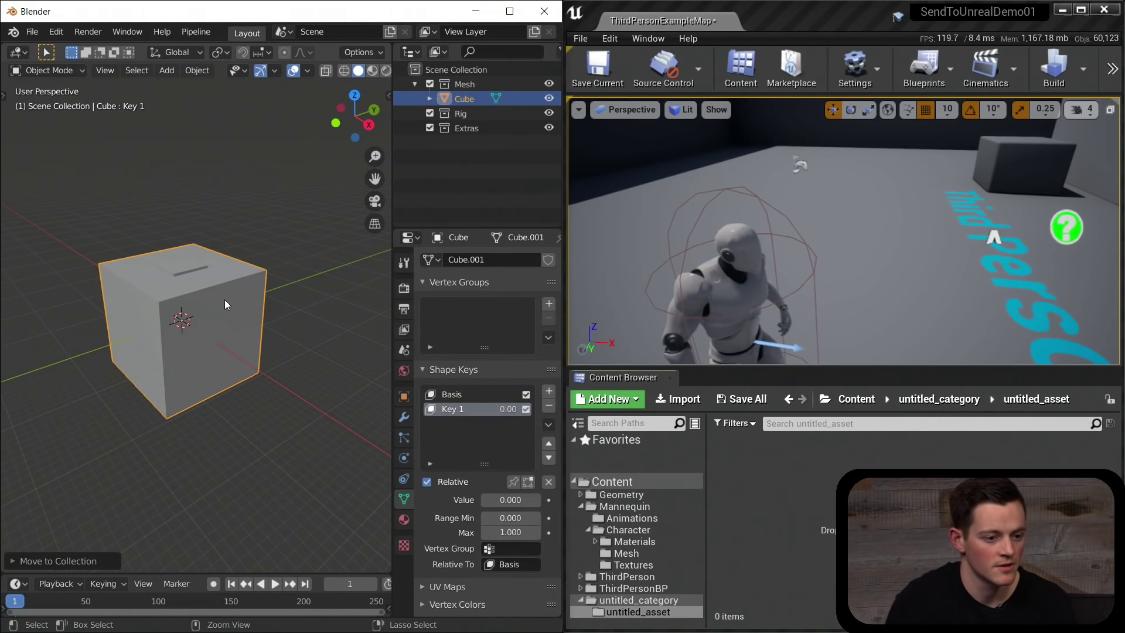
key("ctrl+shift+u")
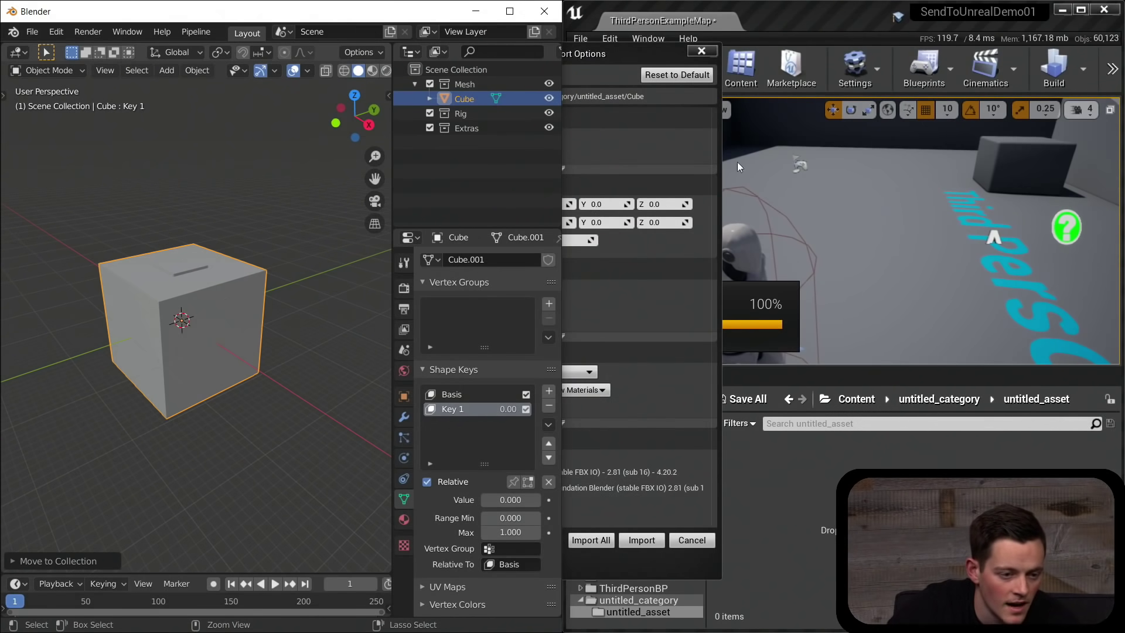
left_click_drag(606, 47, 877, 57)
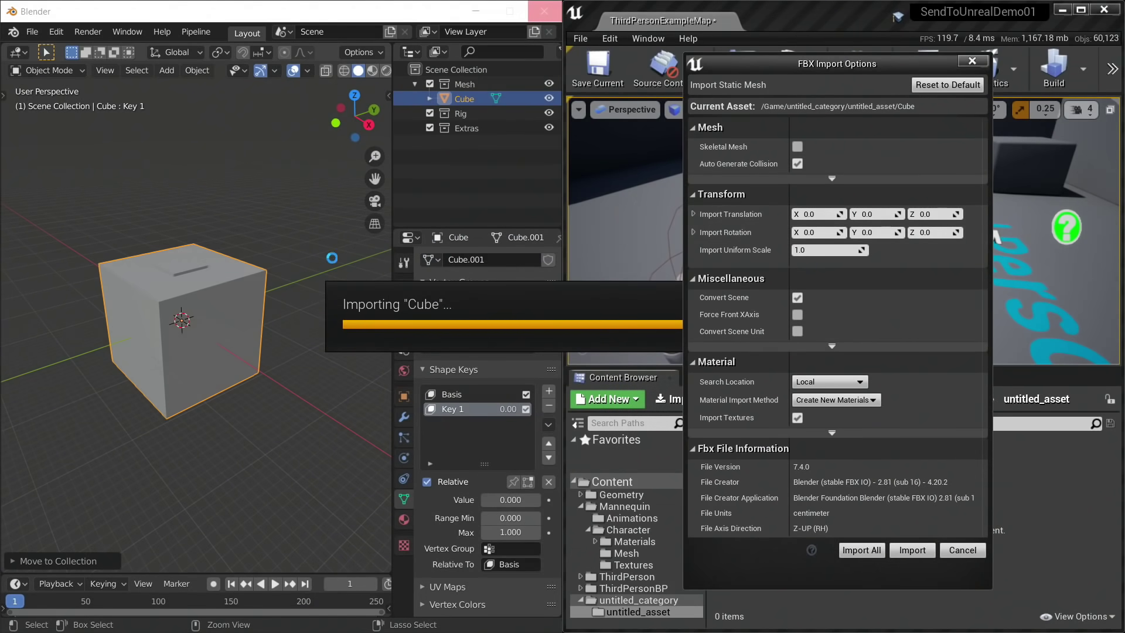
Import the cube as a skeletal mesh with Import Morph Targets enabled.
left_click(798, 146)
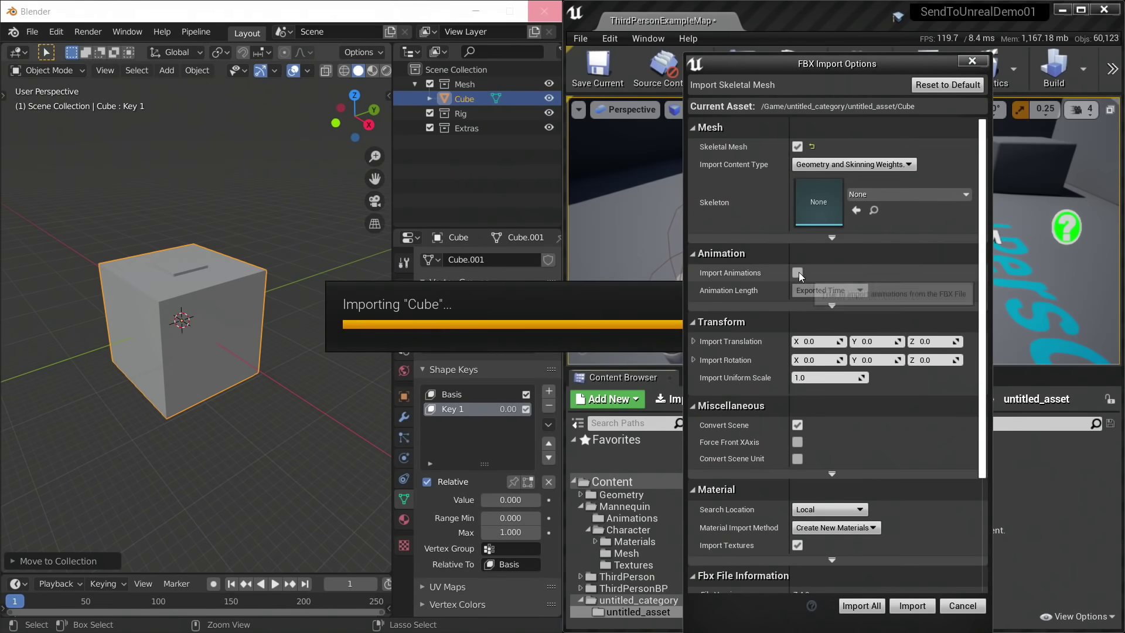
left_click(829, 239)
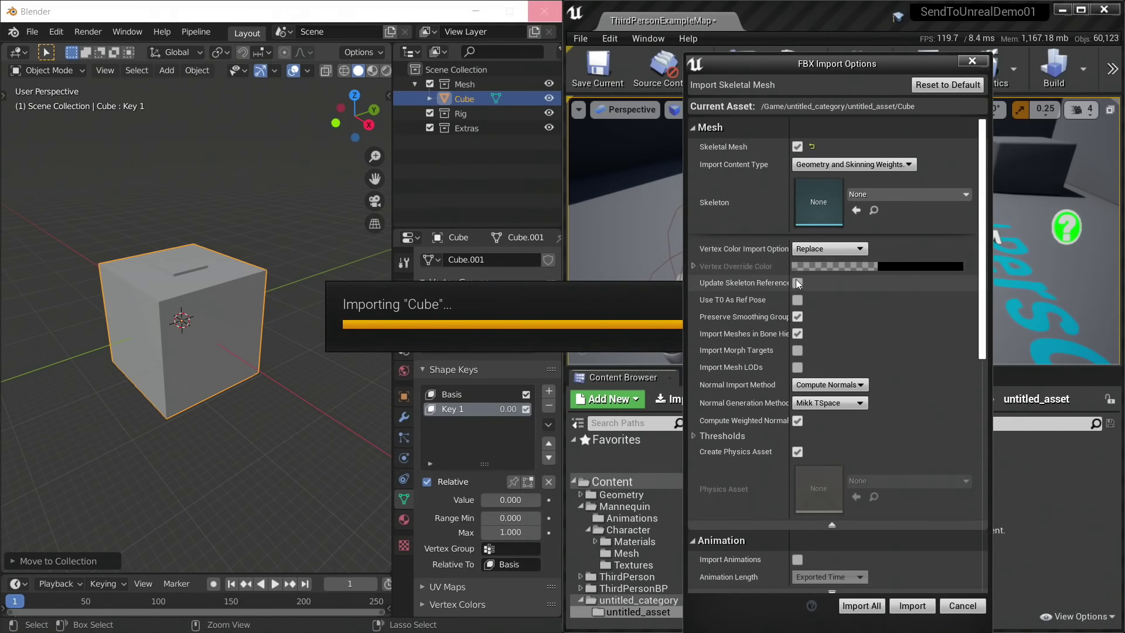
left_click_drag(789, 278, 836, 275)
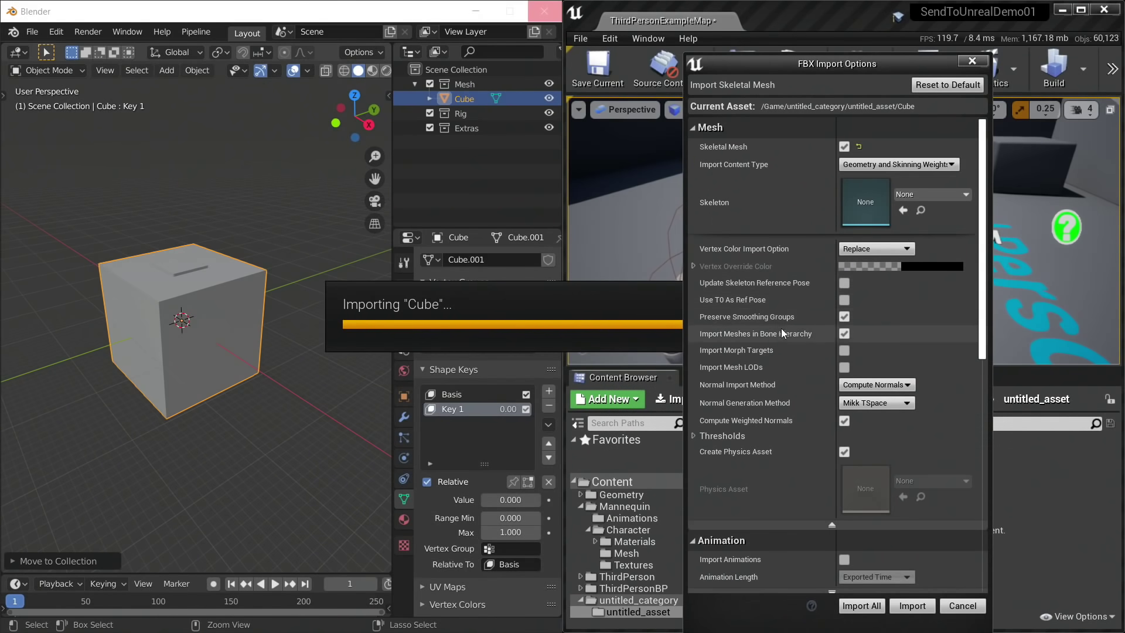
left_click(844, 350)
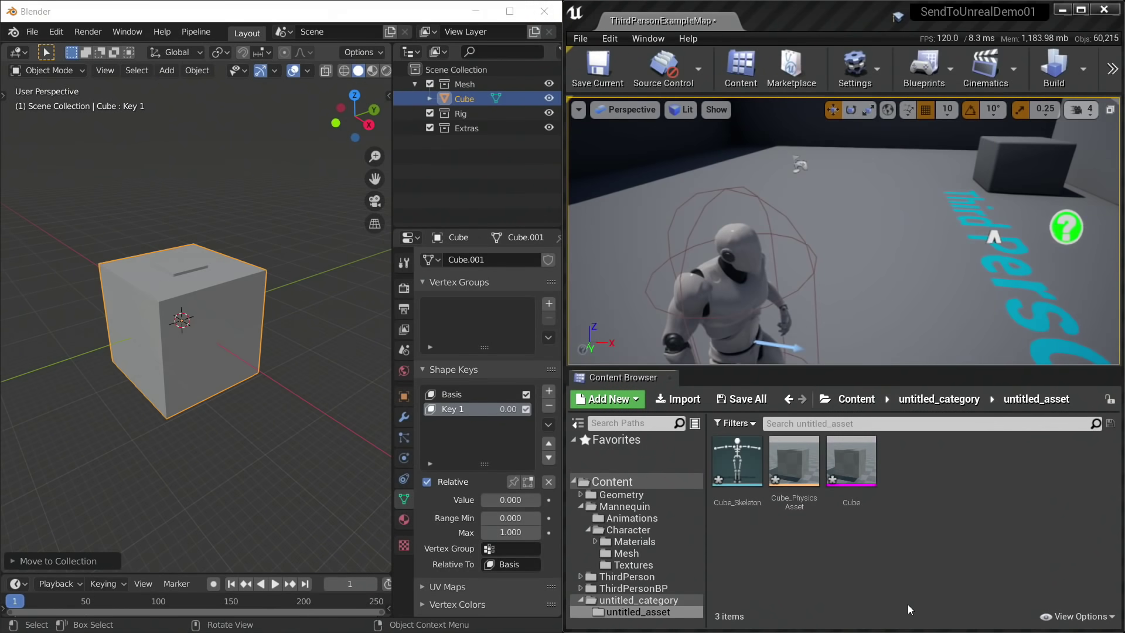
Open the imported Cube skeletal mesh, set its Key 1 morph target weight to about 0.5, and snap the editor beside Blender.
left_click(768, 26)
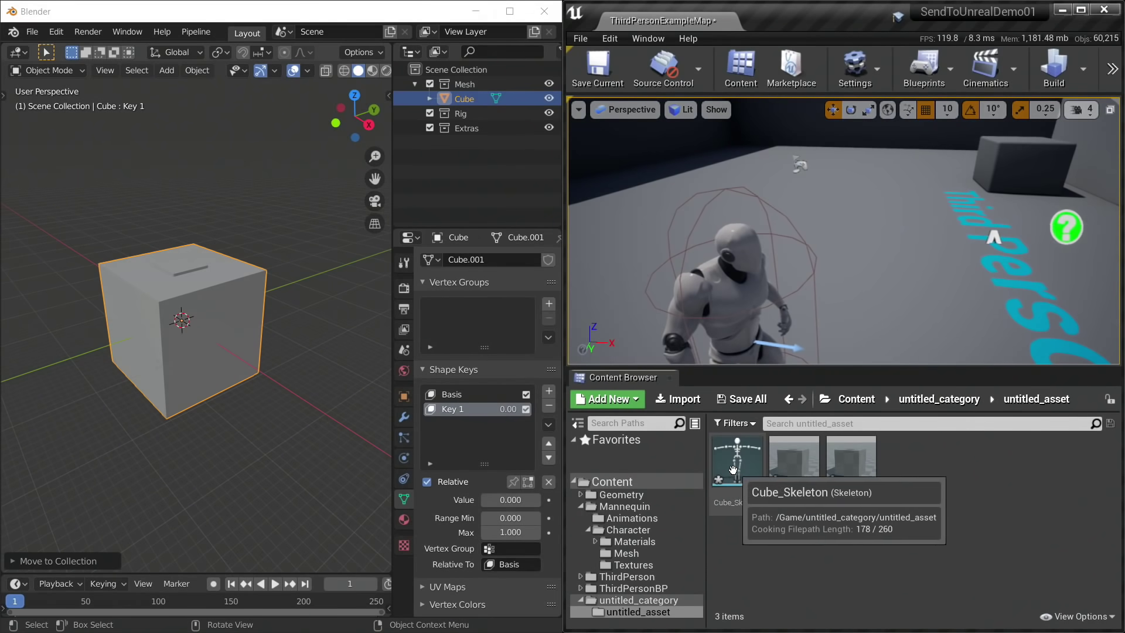
mouse_move(798, 503)
mouse_move(855, 475)
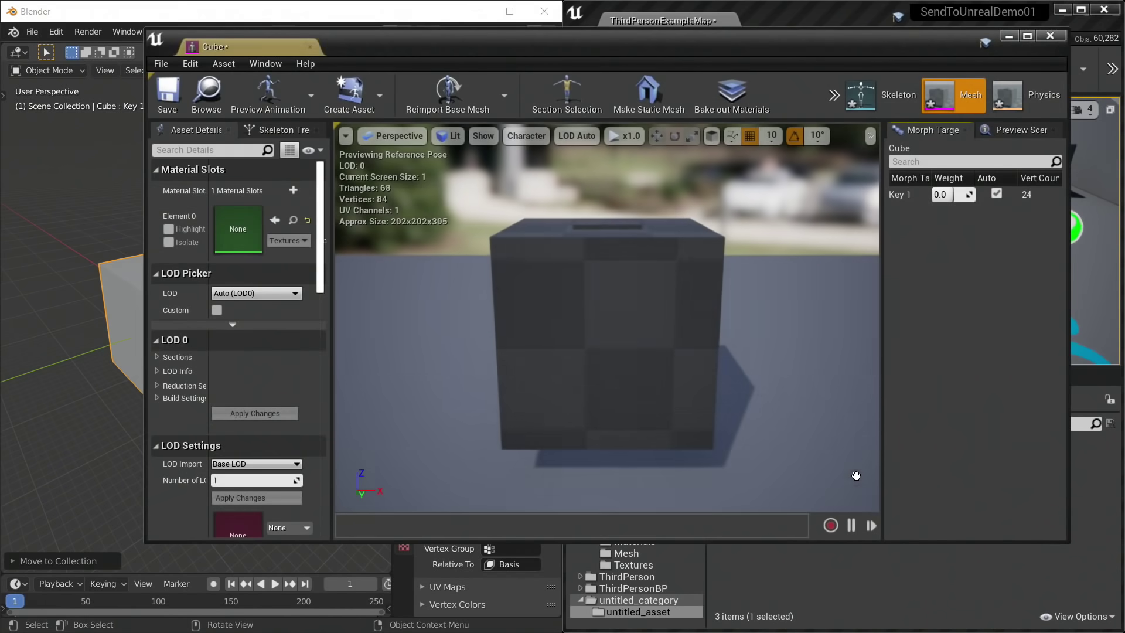
left_click_drag(952, 195, 984, 195)
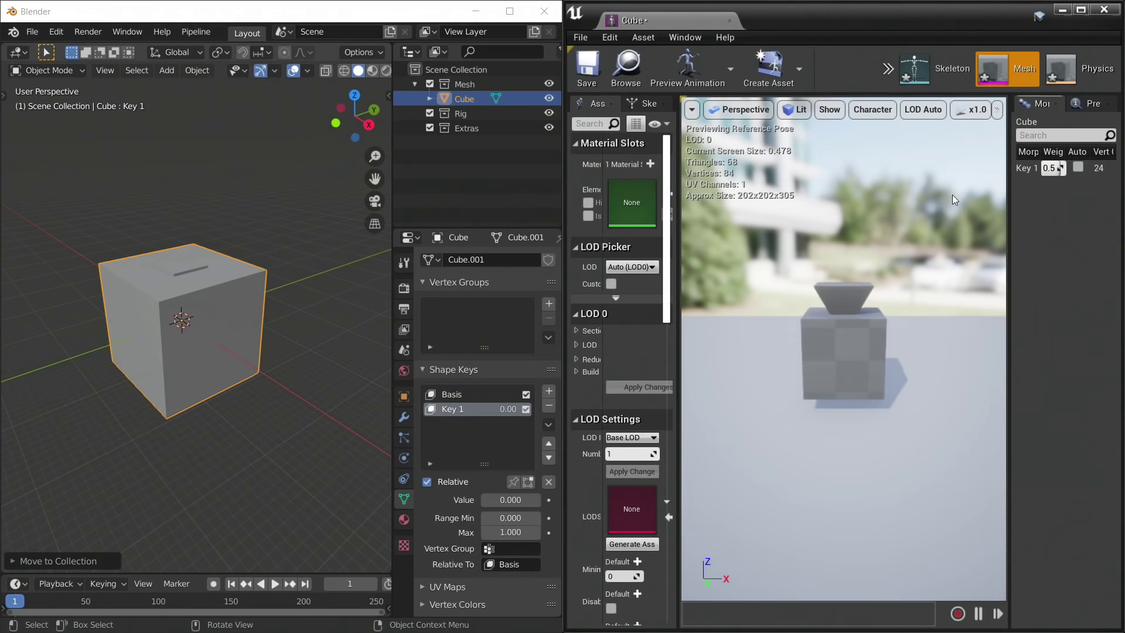
key("super+Right")
In Blender, scale Key 1's top face down to a narrow tip in Edit Mode and set Key 1's value to 0.375 in Object Mode.
middle_click_drag(176, 319, 173, 317)
key("Tab")
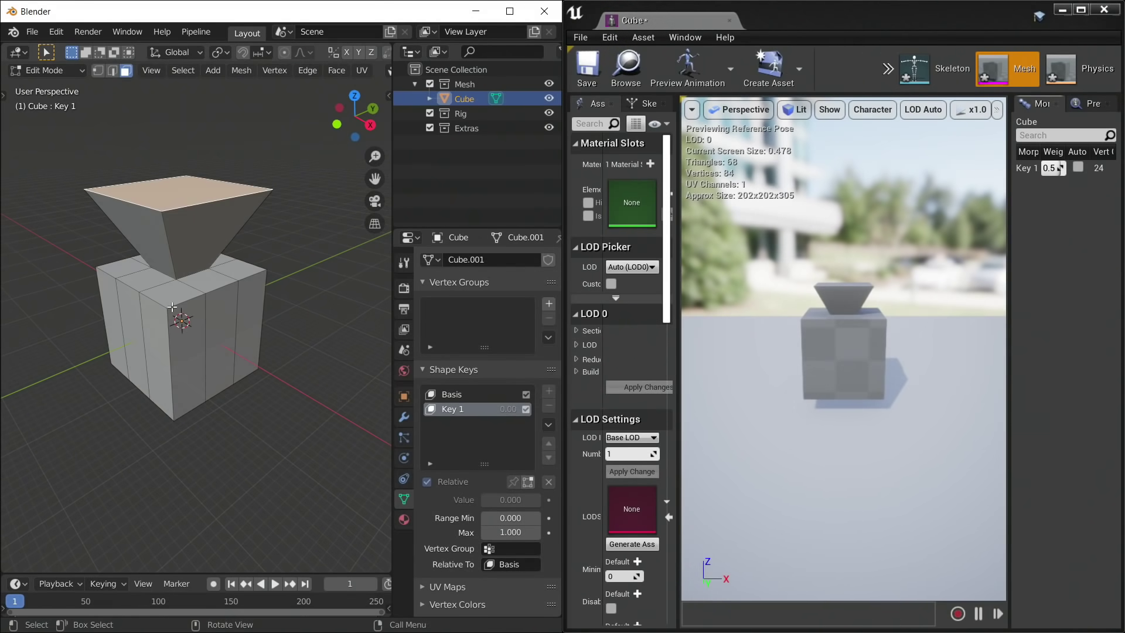
middle_click_drag(323, 288, 334, 272)
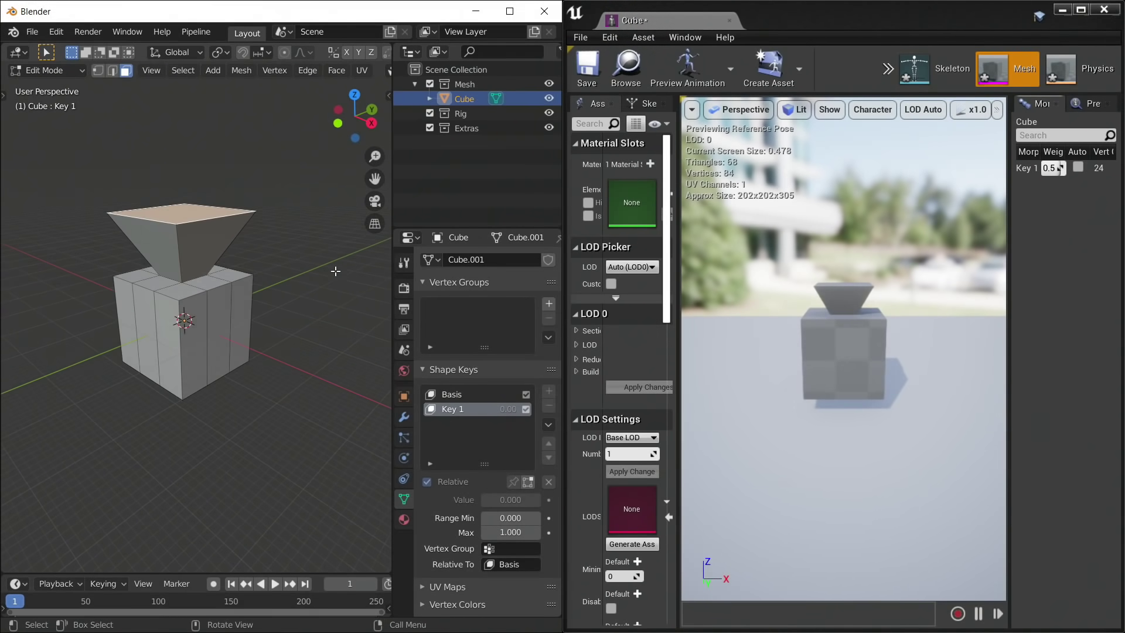
key("s")
left_click(187, 228)
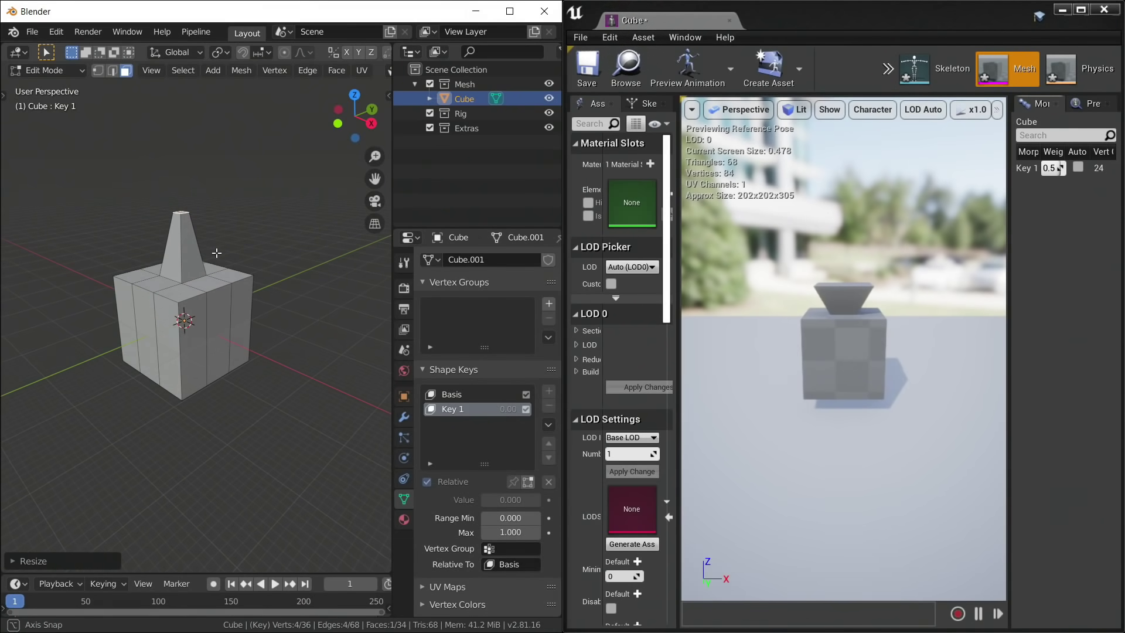
key("Tab")
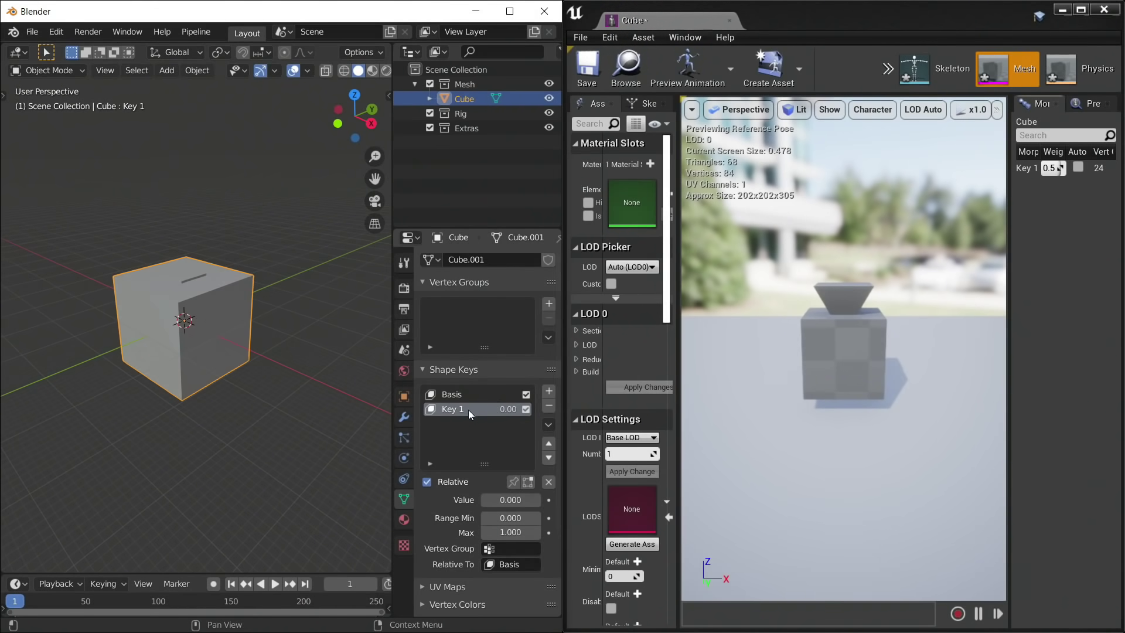
left_click_drag(510, 502, 535, 502)
Resend the edited cube to Unreal and set the Key 1 morph target weight to about 0.2 in the mesh editor.
middle_click_drag(238, 394, 228, 354)
key("ctrl+s")
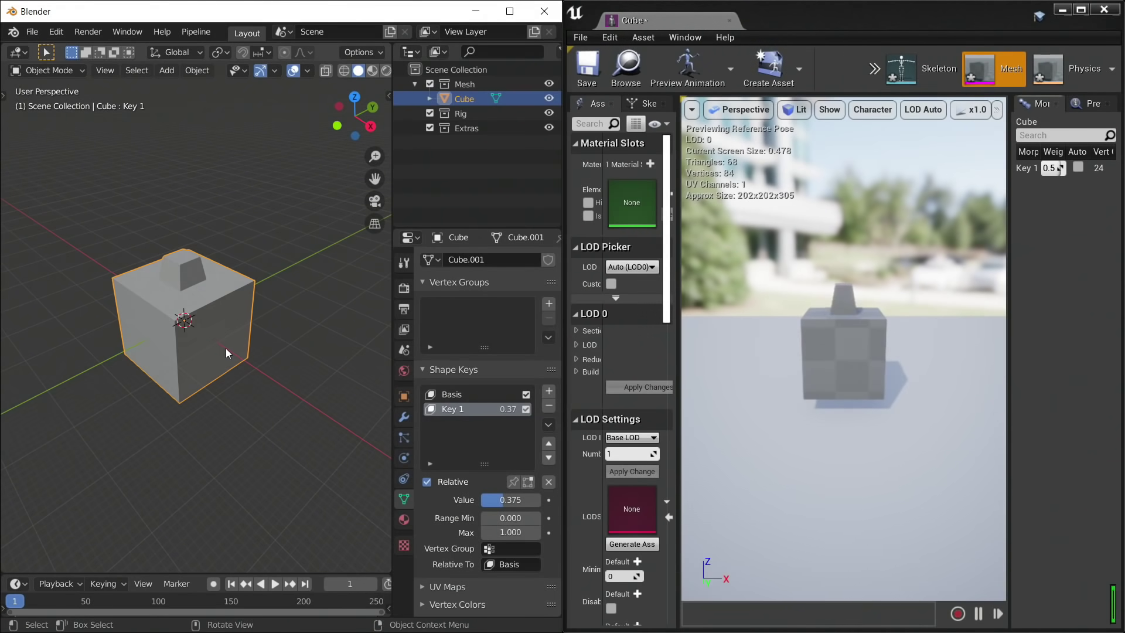
mouse_move(1049, 164)
left_mouse_down()
mouse_move(1016, 165)
mouse_move(1055, 166)
left_mouse_up()
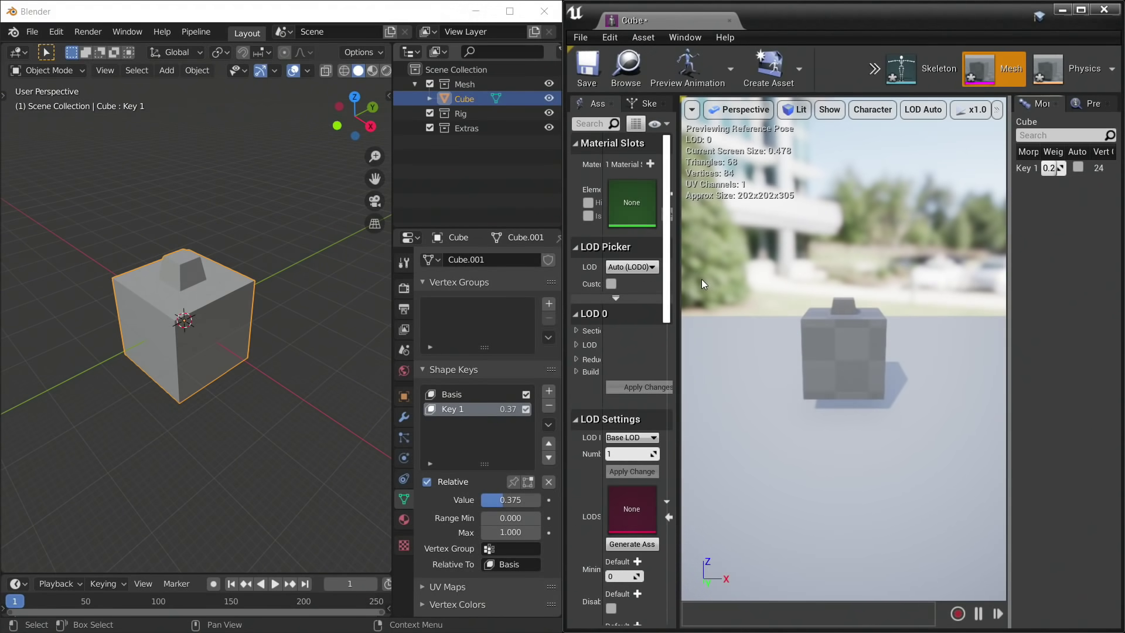